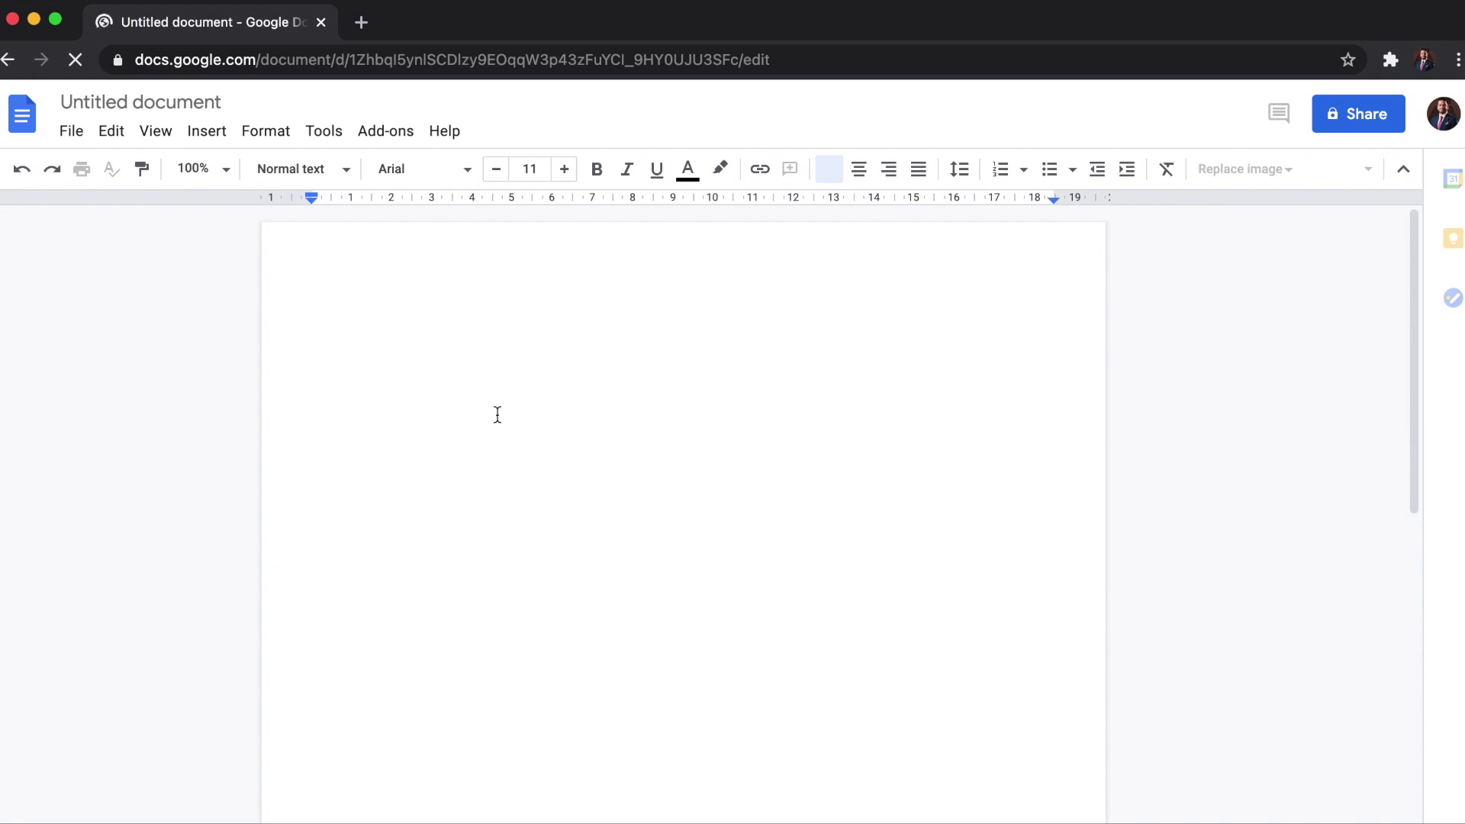
# - Enter the text "Awes" in the blank document
pyautogui.write('Awes')
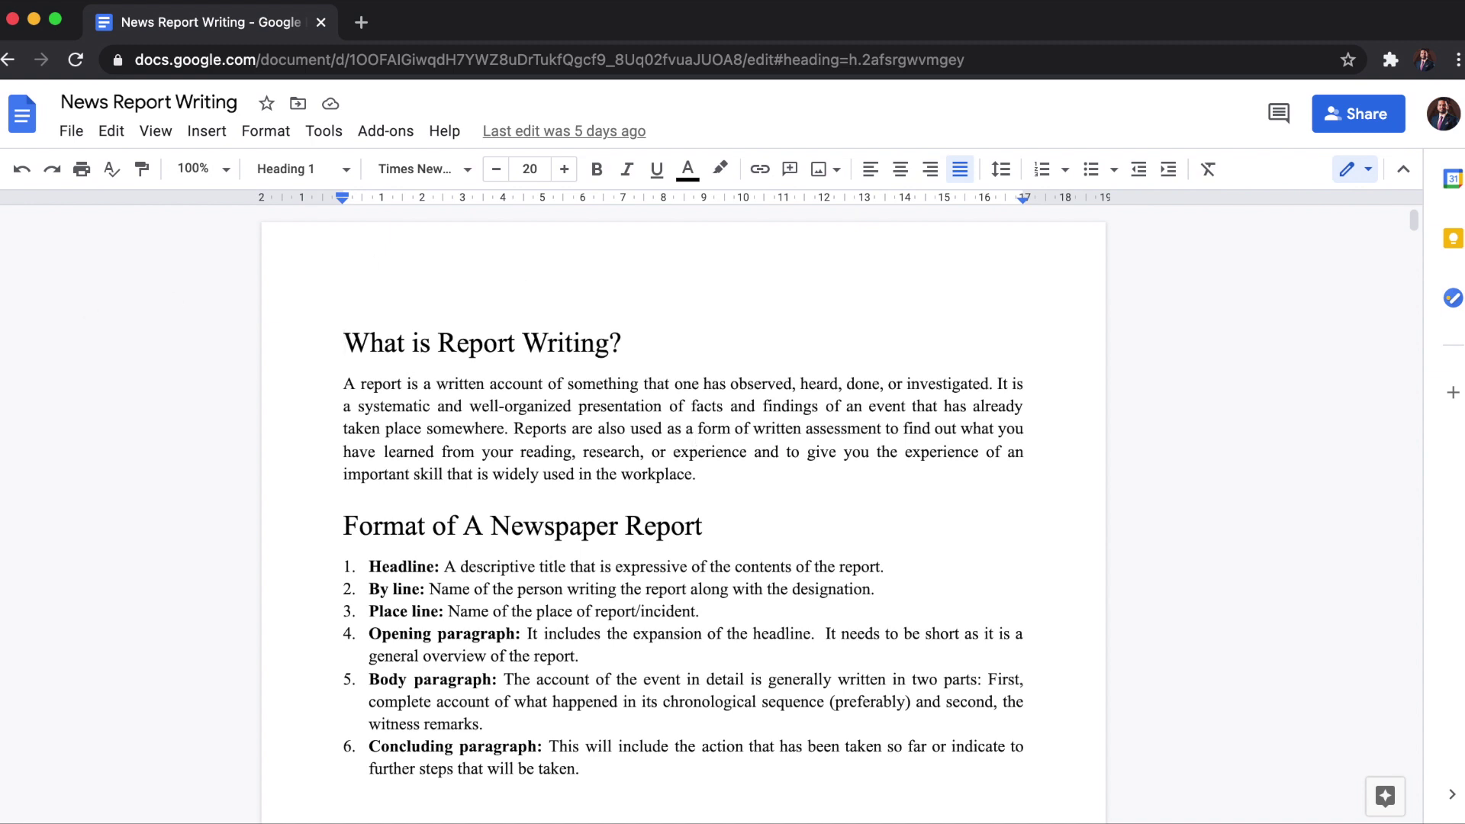
# - Open the version history of the News Report Writing document and look through its list of saved versions
pyautogui.click(70, 130)
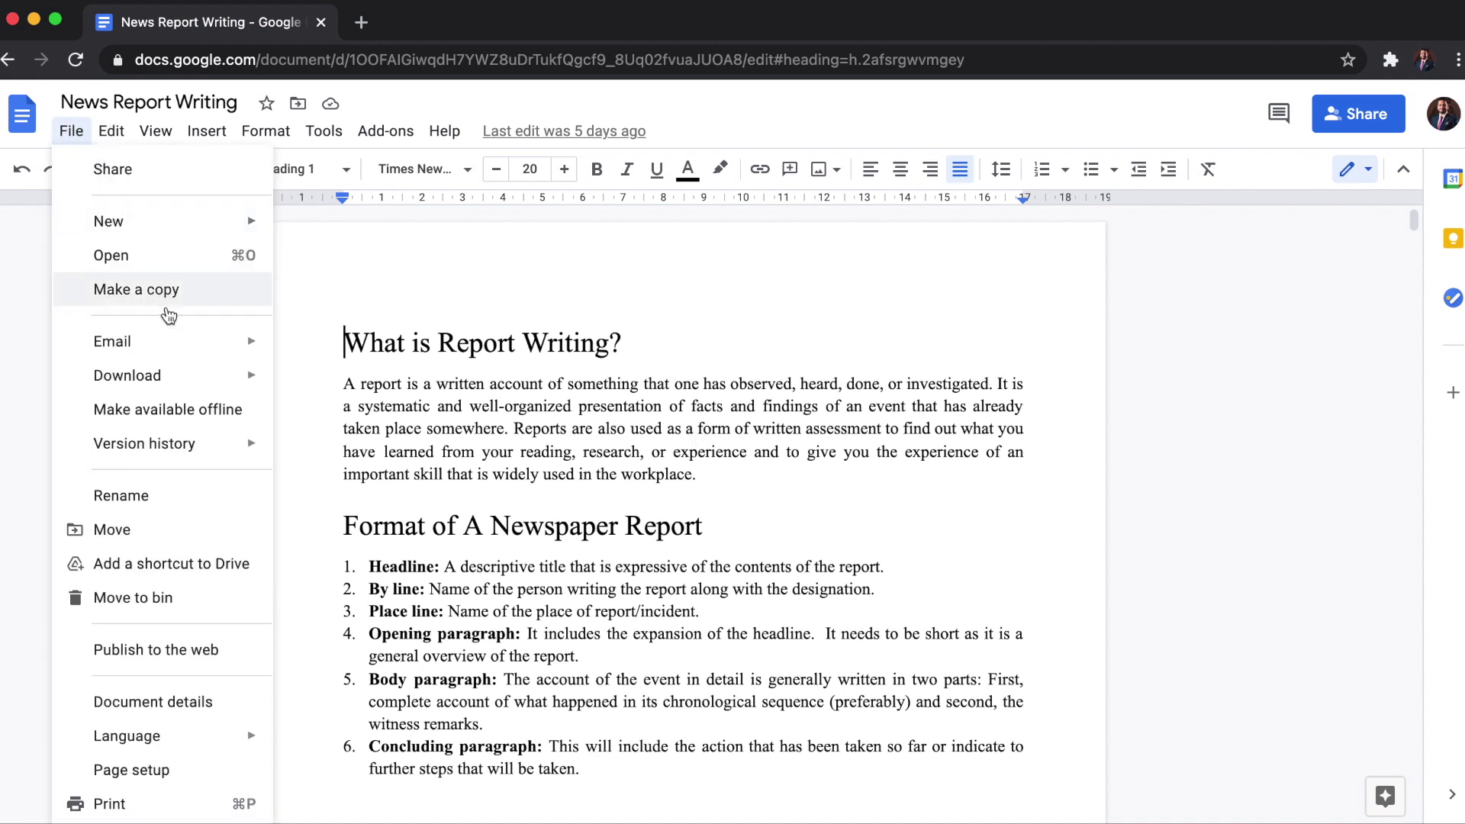
pyautogui.moveTo(169, 450)
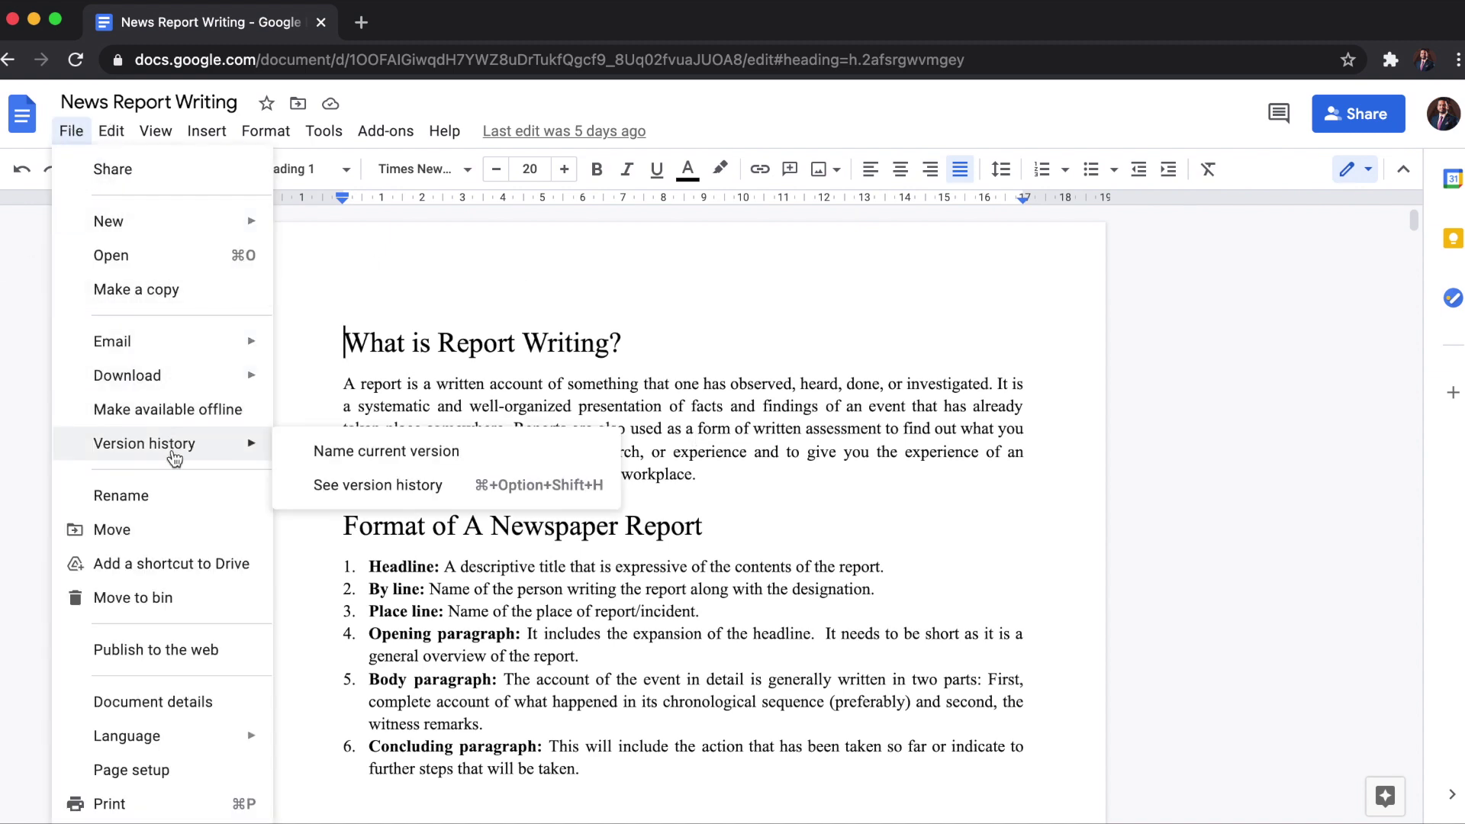
pyautogui.click(373, 488)
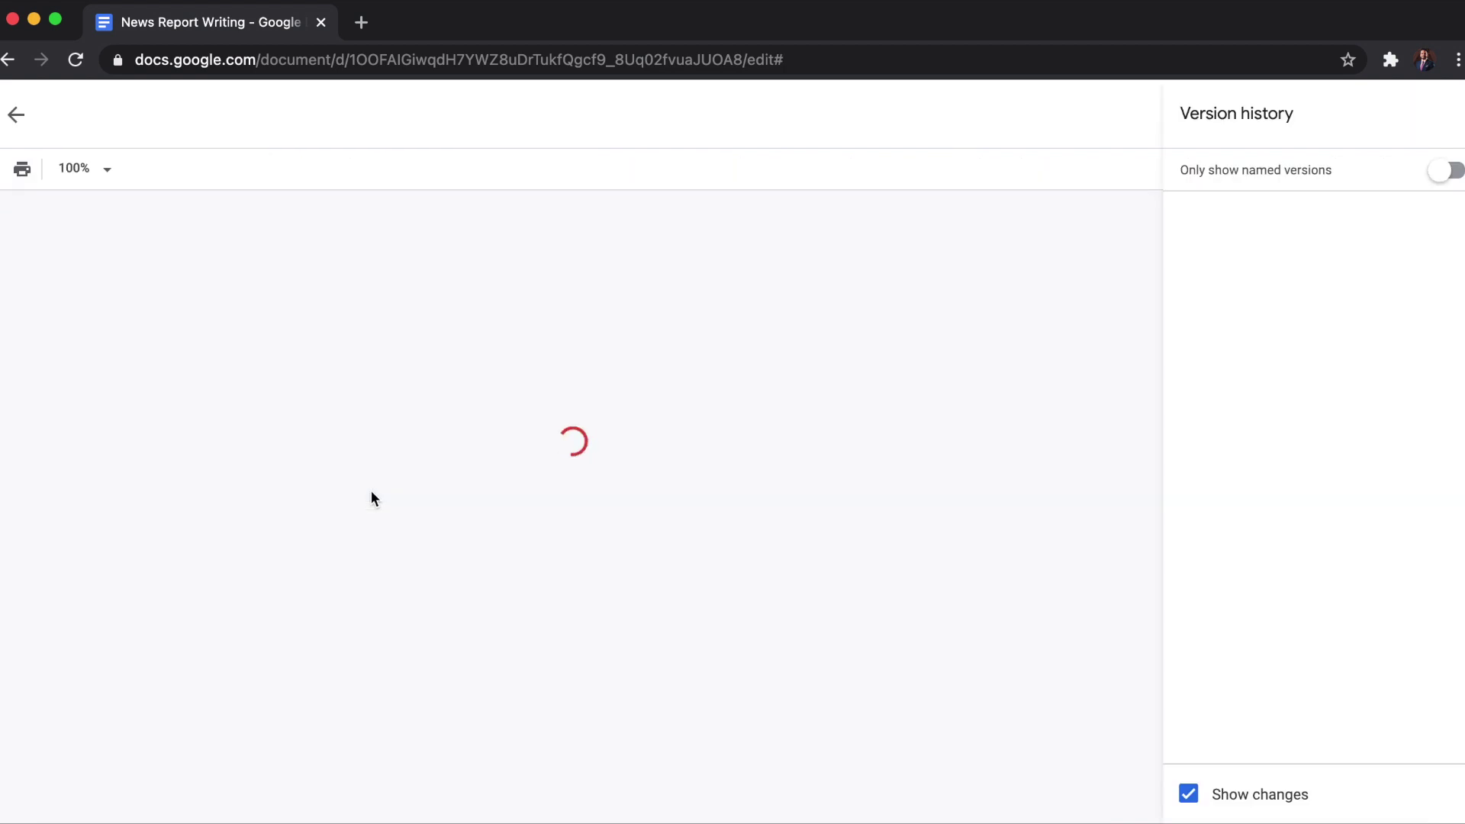
pyautogui.scroll(-2, 1301, 458)
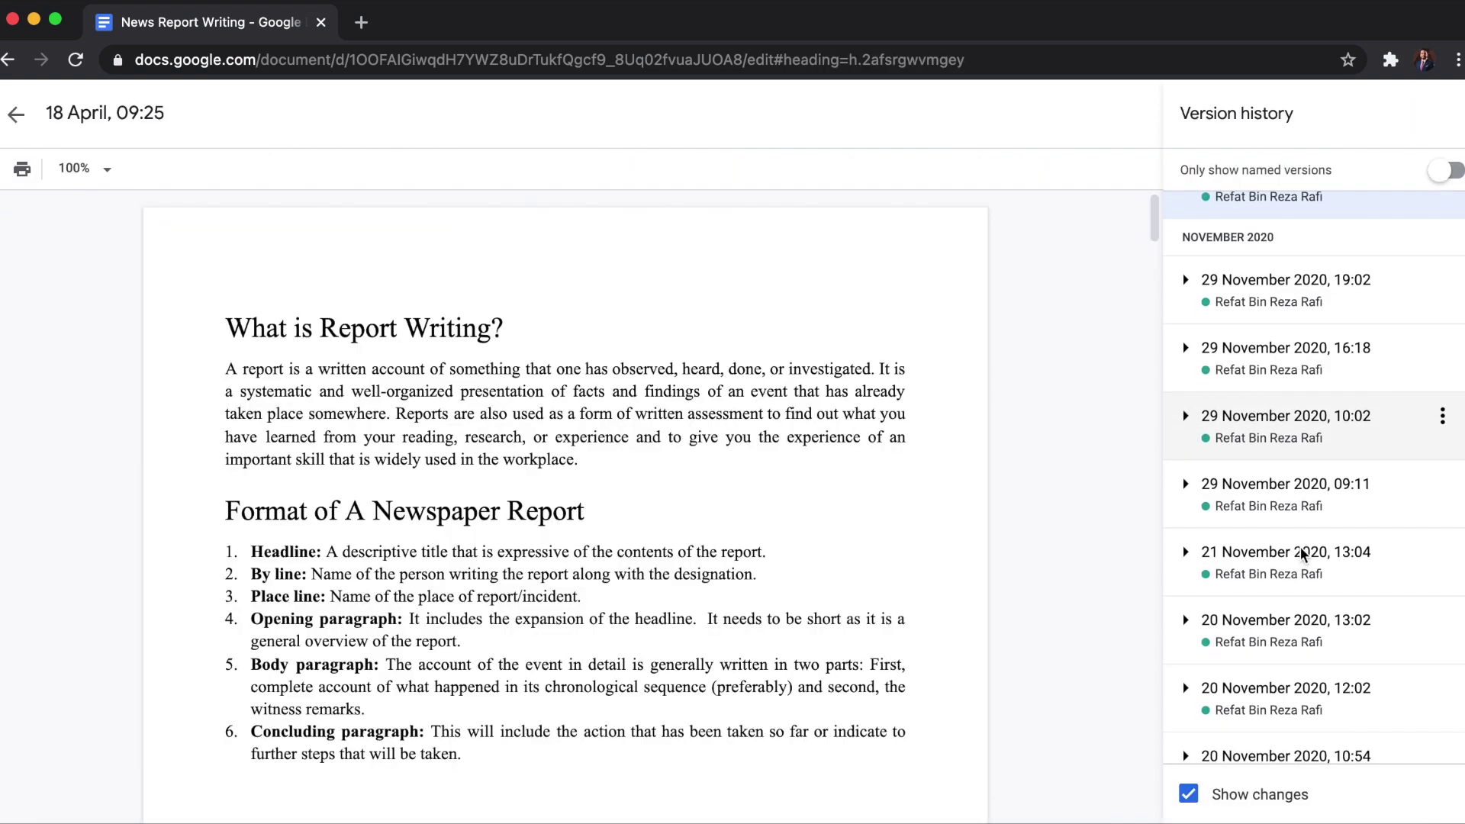
pyautogui.scroll(-5, 1303, 554)
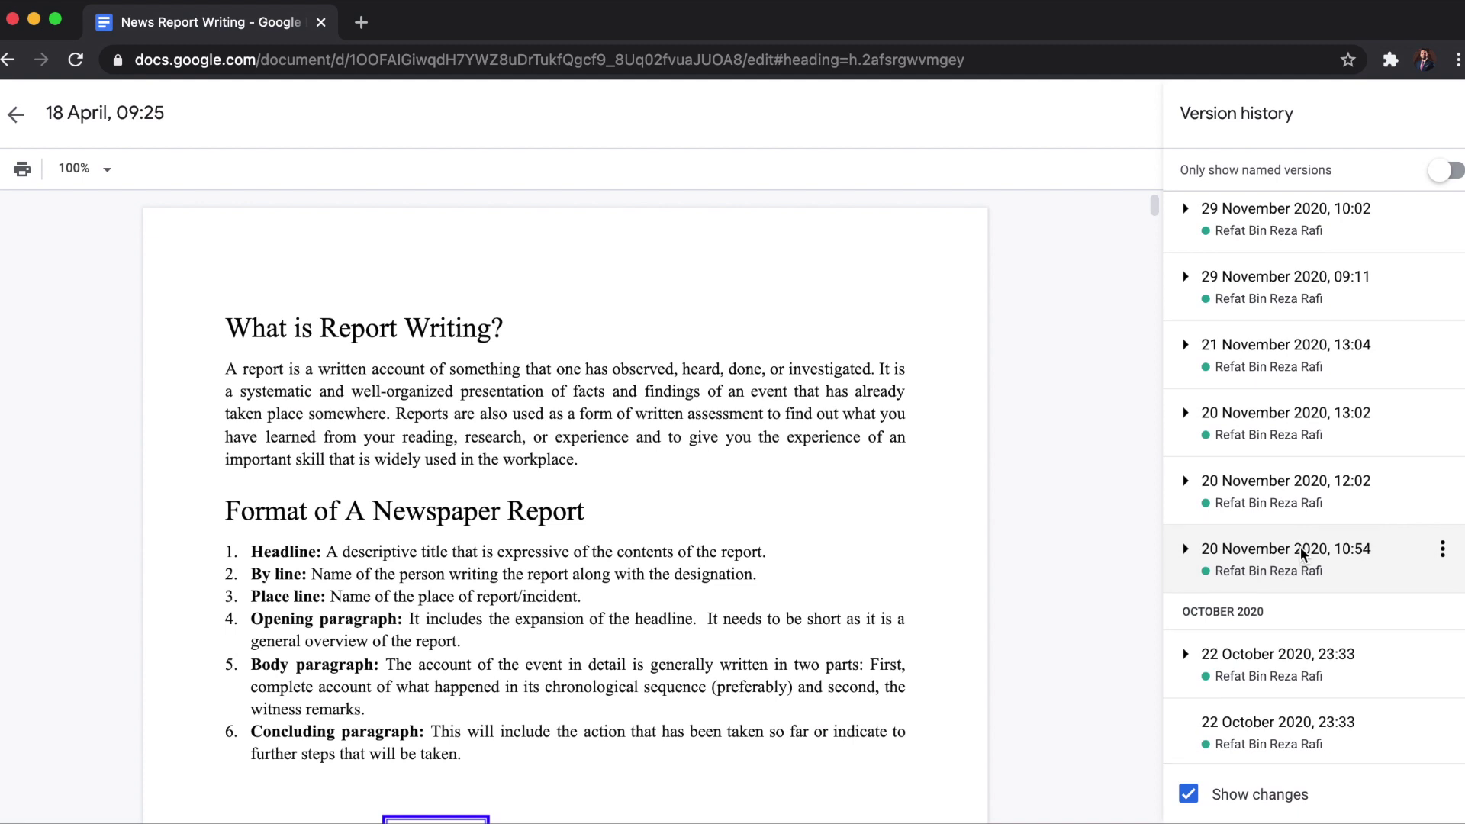
pyautogui.scroll(7, 1303, 554)
pyautogui.scroll(-4, 1303, 554)
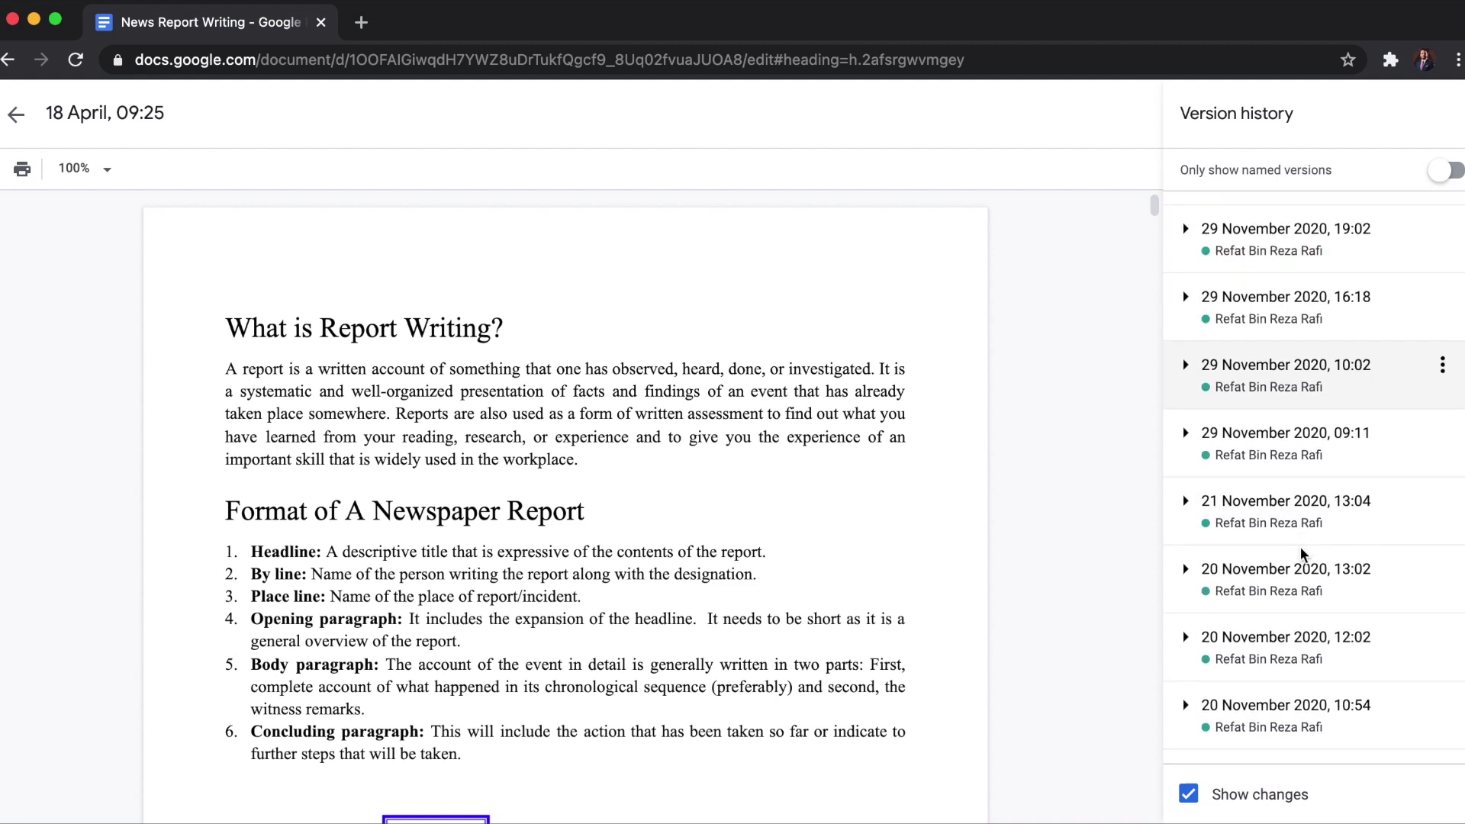
# - Preview the 20 November 2020, 13:02 version with its changes shown, and open that version's further options
pyautogui.click(1188, 796)
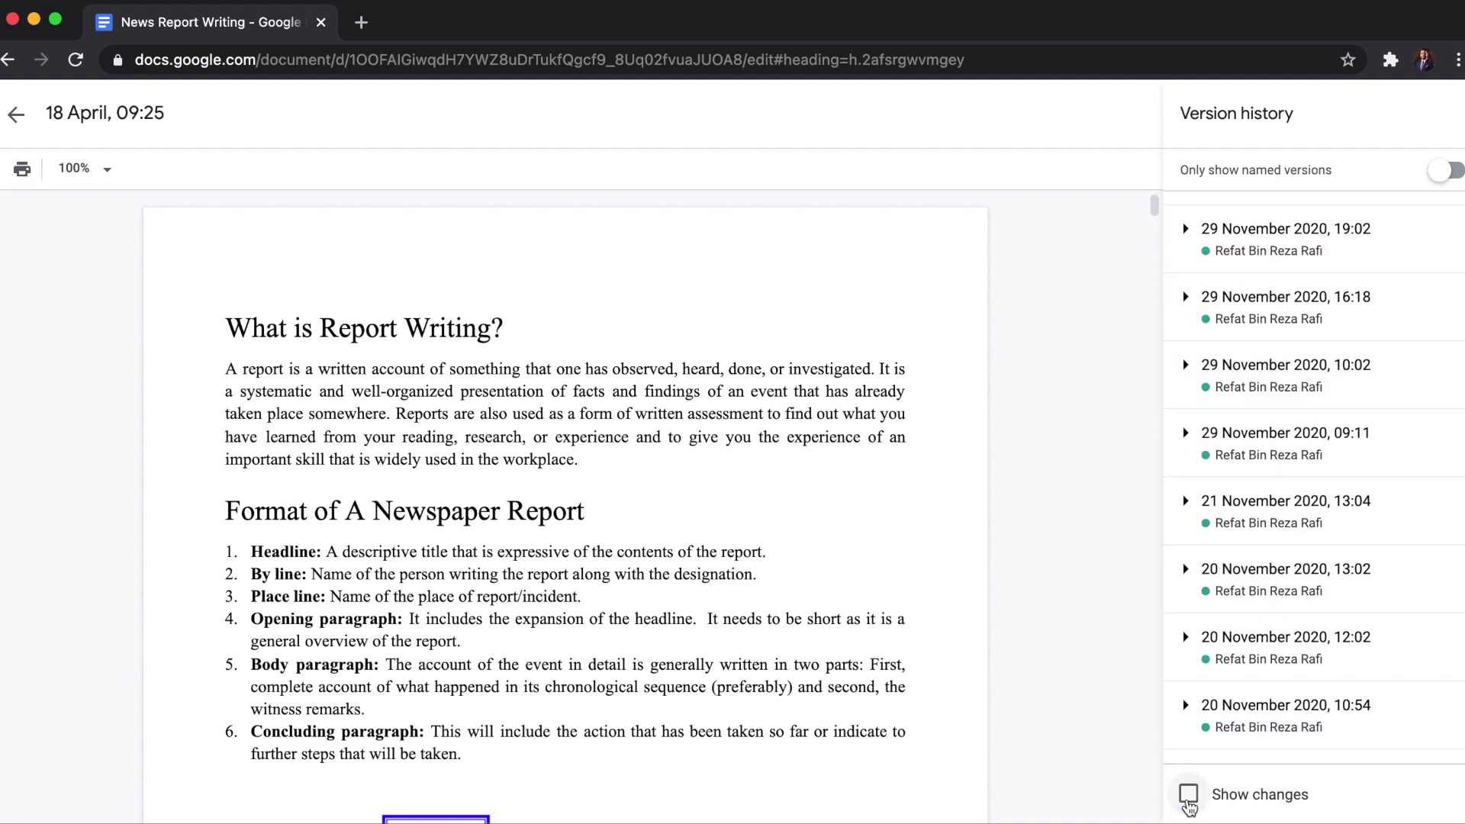
pyautogui.click(1188, 795)
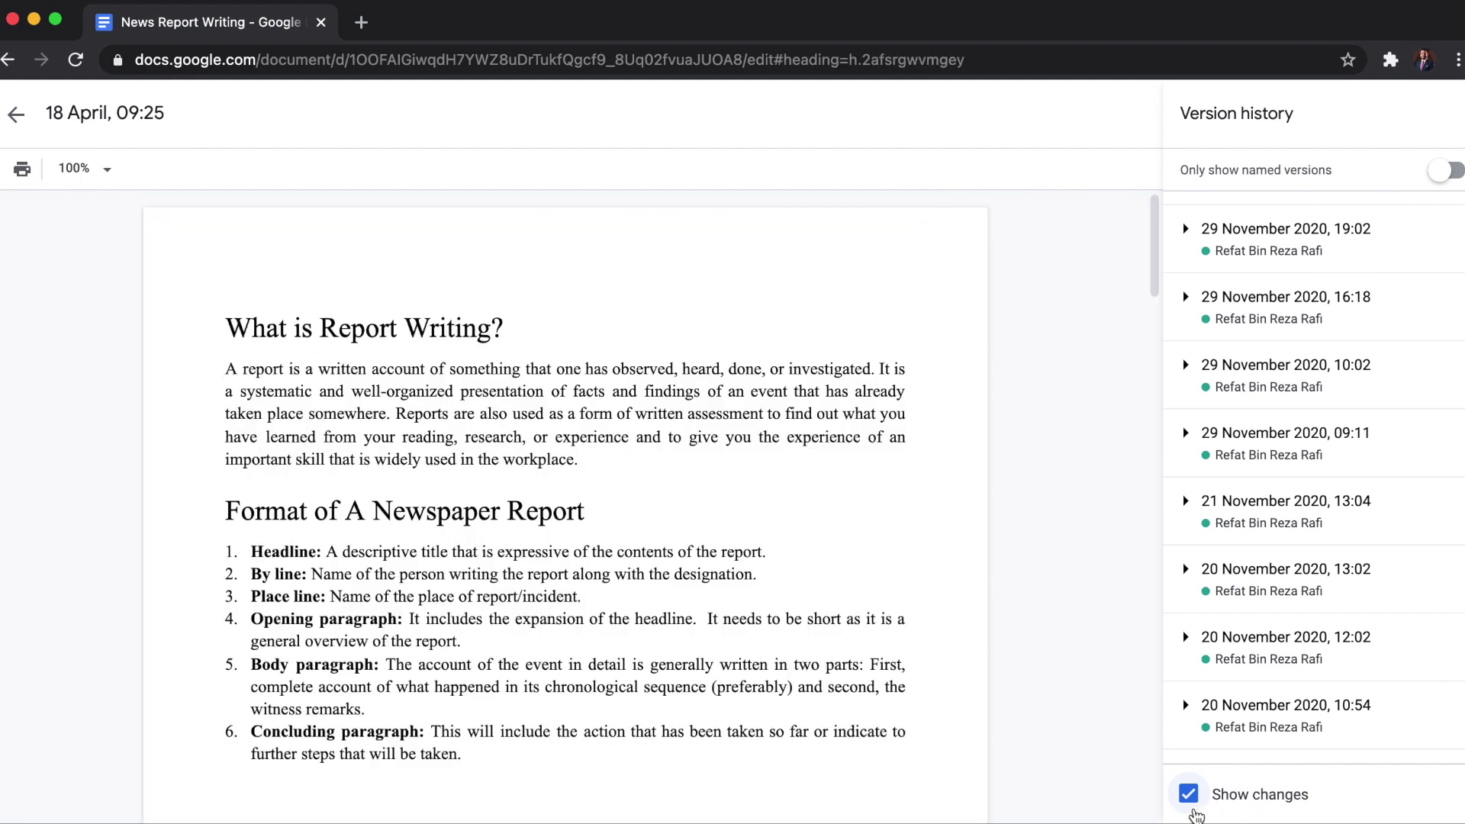
pyautogui.click(1262, 562)
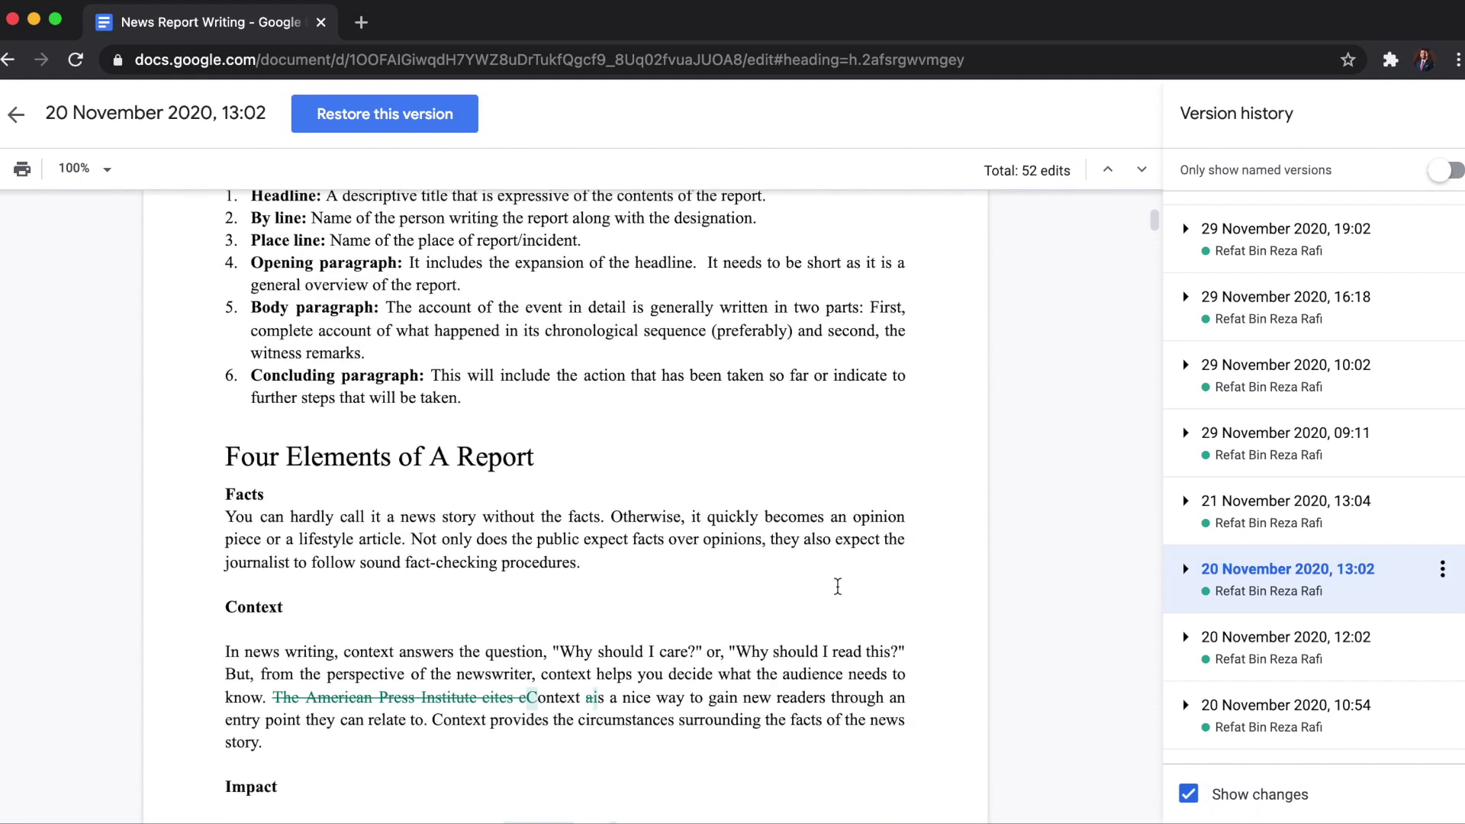
pyautogui.scroll(-3, 837, 586)
pyautogui.click(1443, 569)
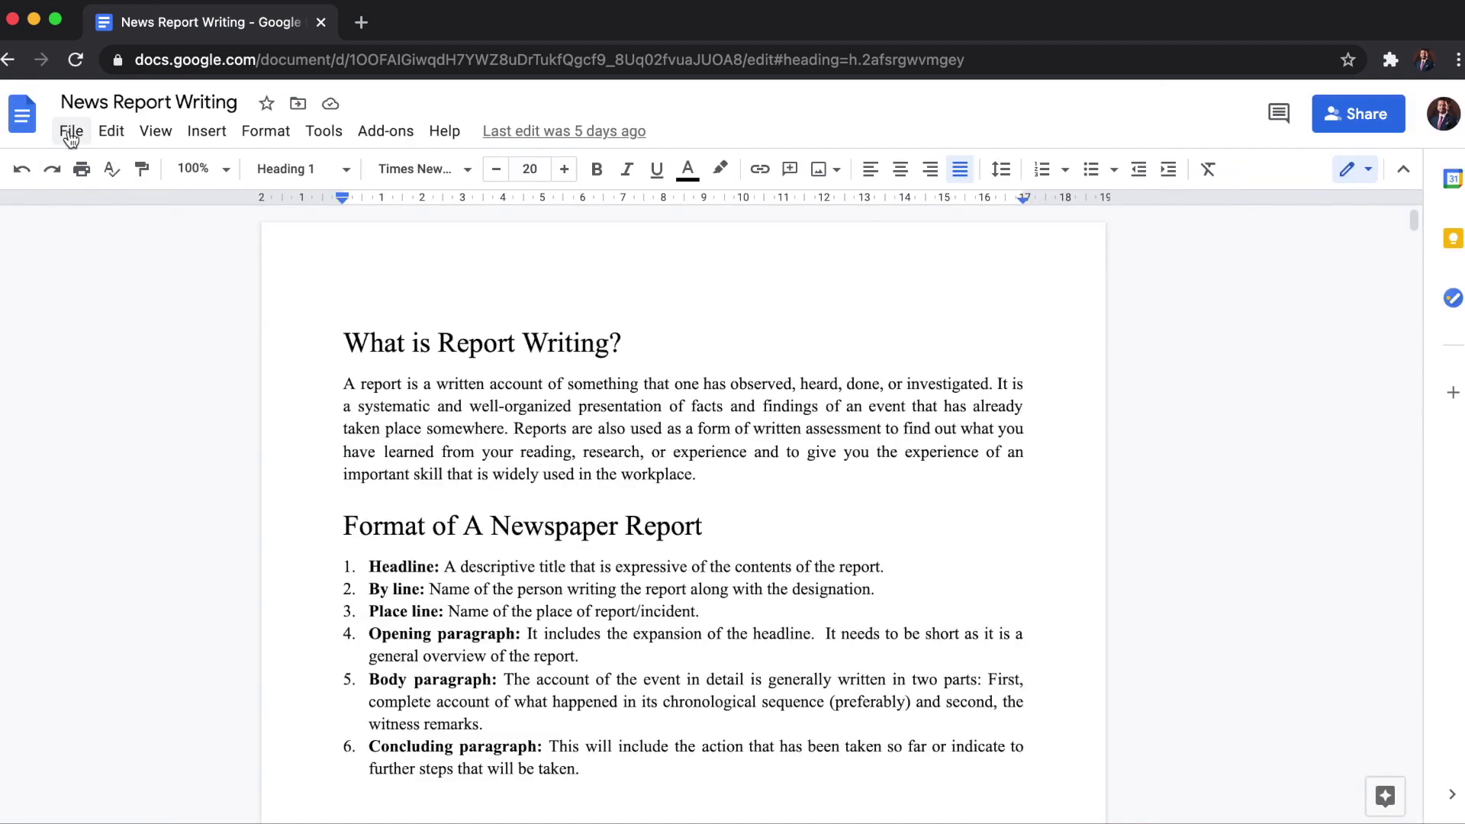
# - Name the current version of the News Report Writing document, beginning the name with "A"
pyautogui.click(70, 131)
pyautogui.moveTo(172, 451)
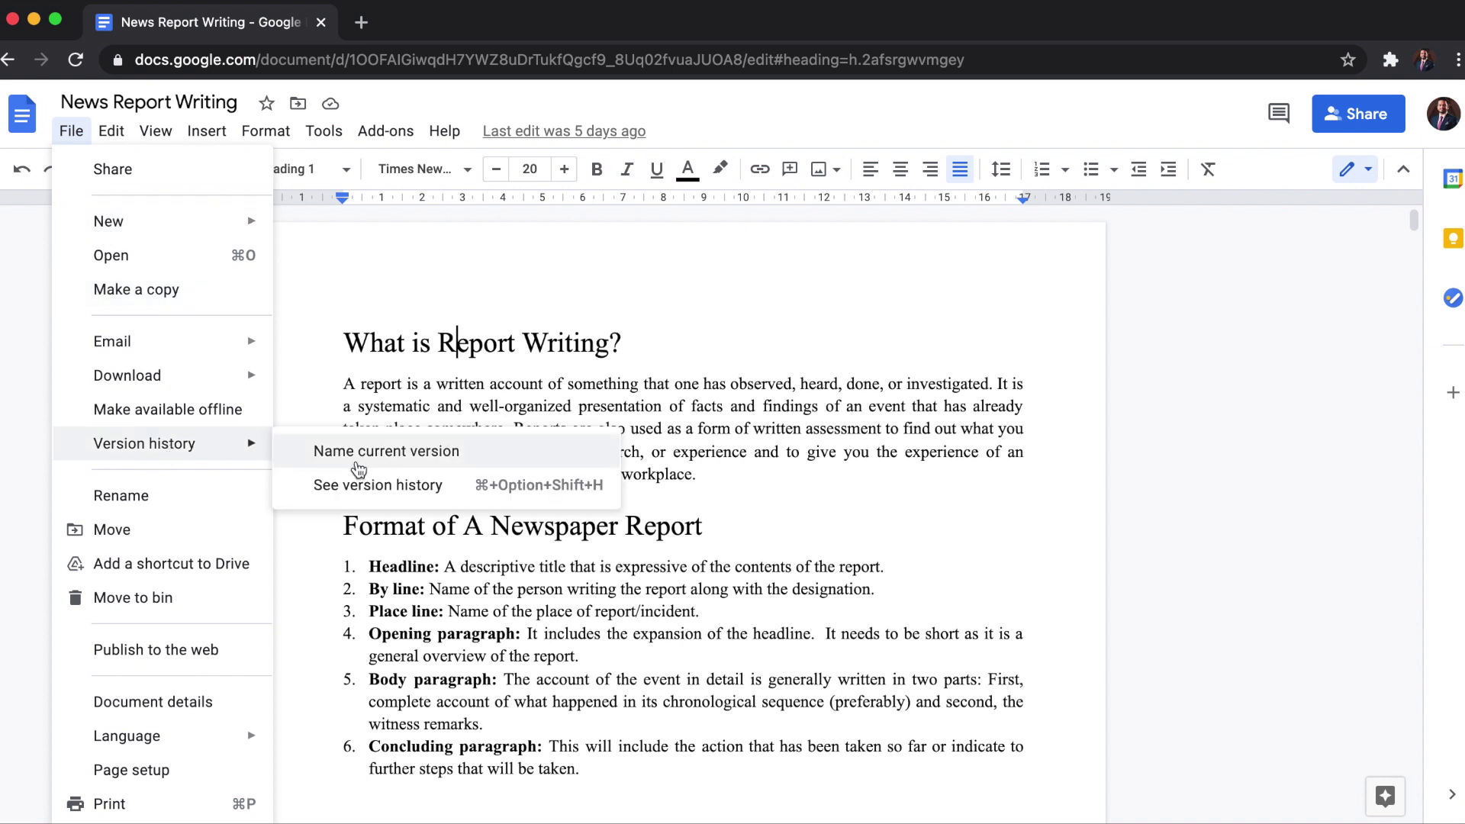
pyautogui.click(356, 455)
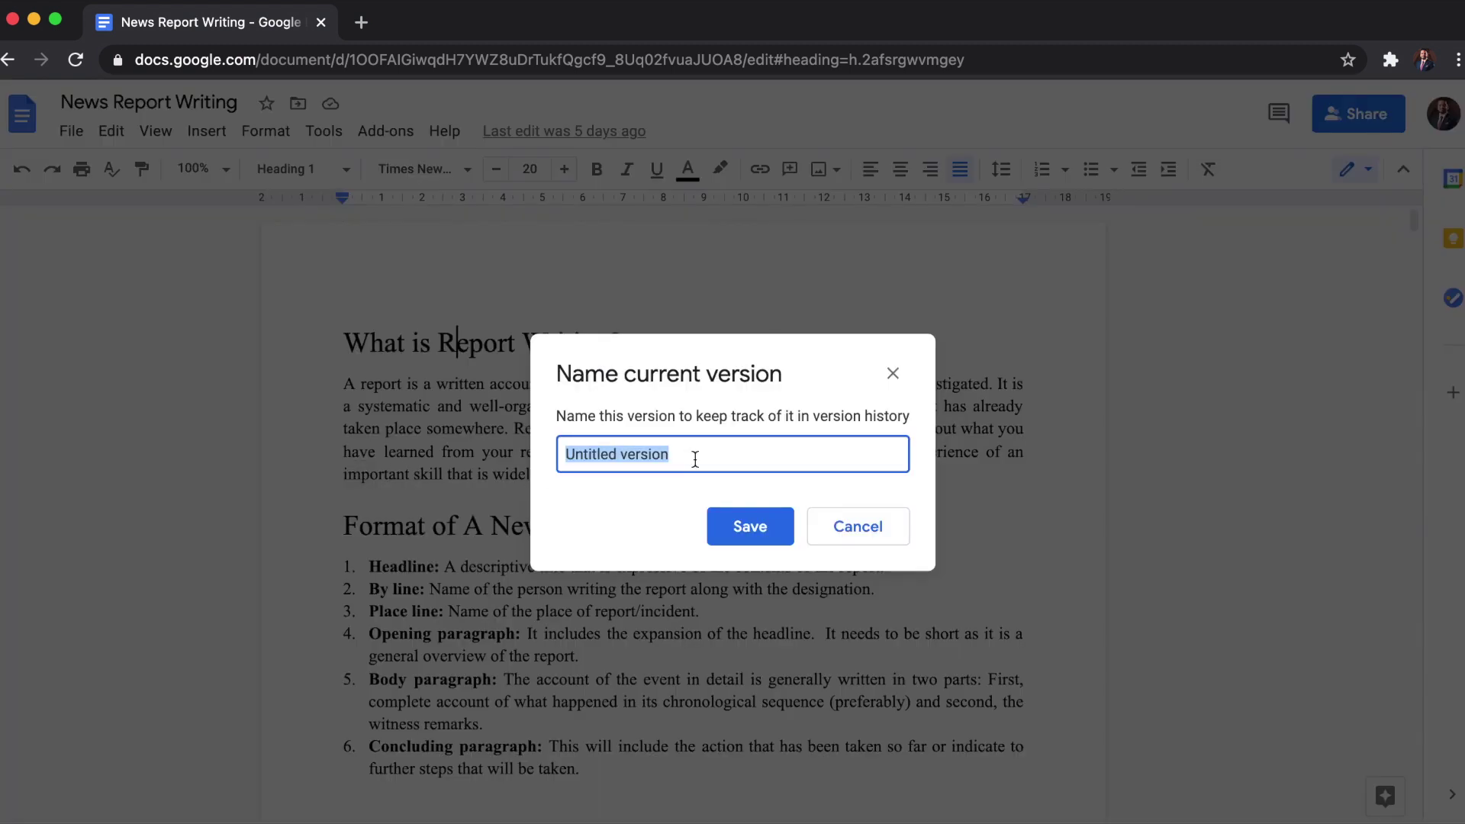
pyautogui.write('A')
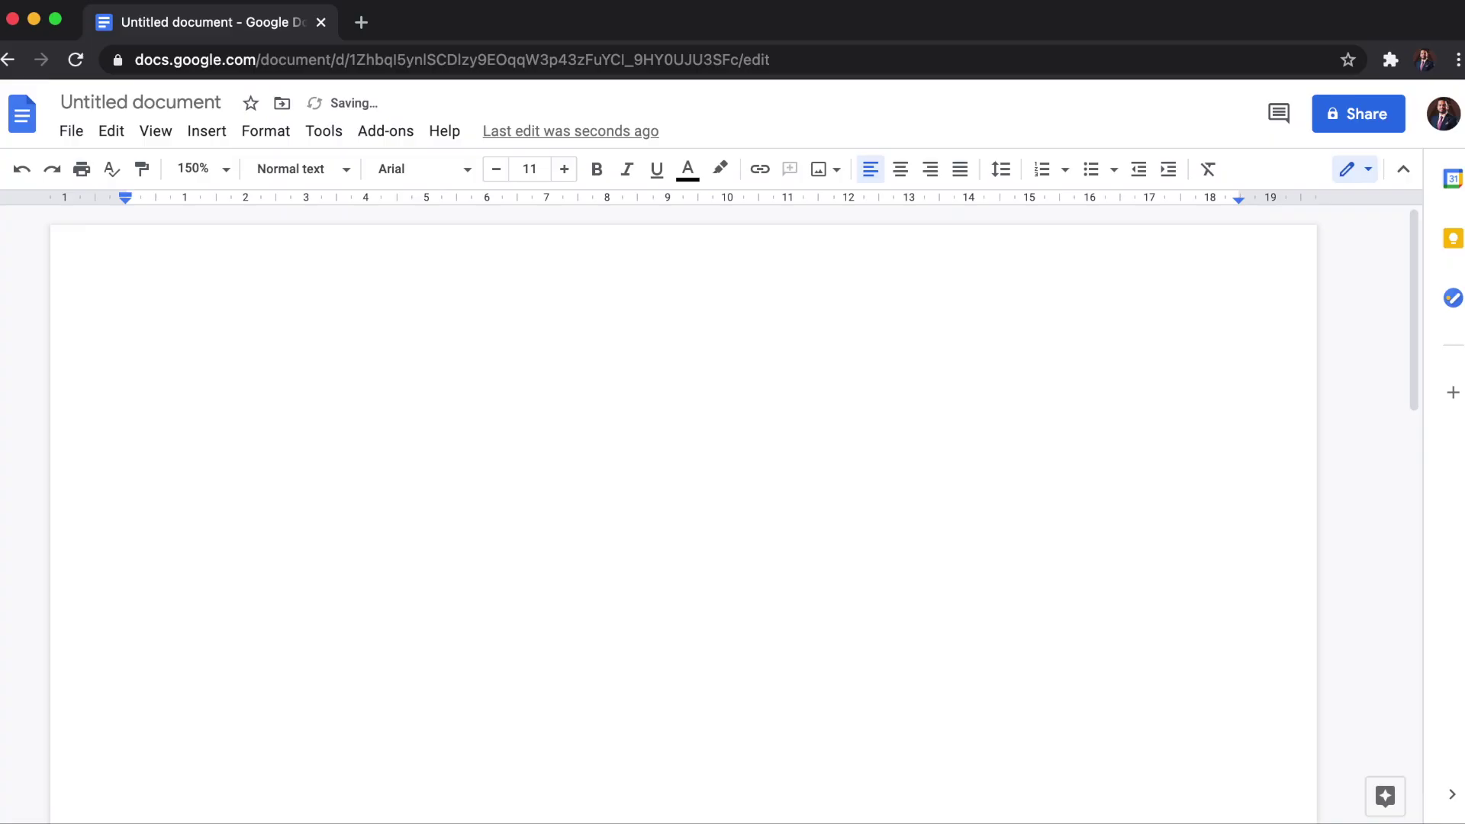
# - Write "The default style is boring!" in the blank untitled document and set its font to Times New Roman
pyautogui.write('The default style is boring!')
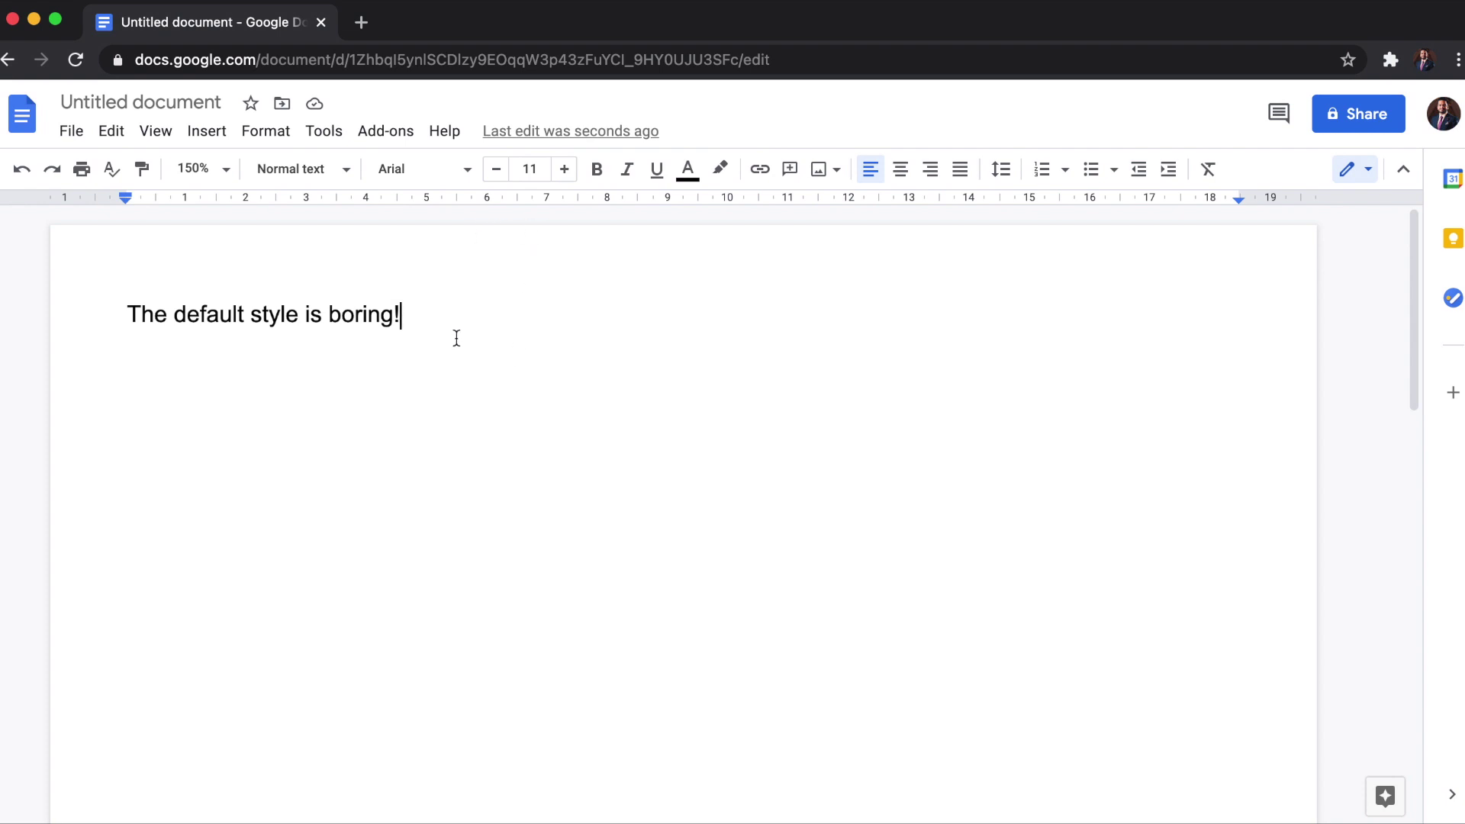
pyautogui.press('super+a')
pyautogui.click(448, 171)
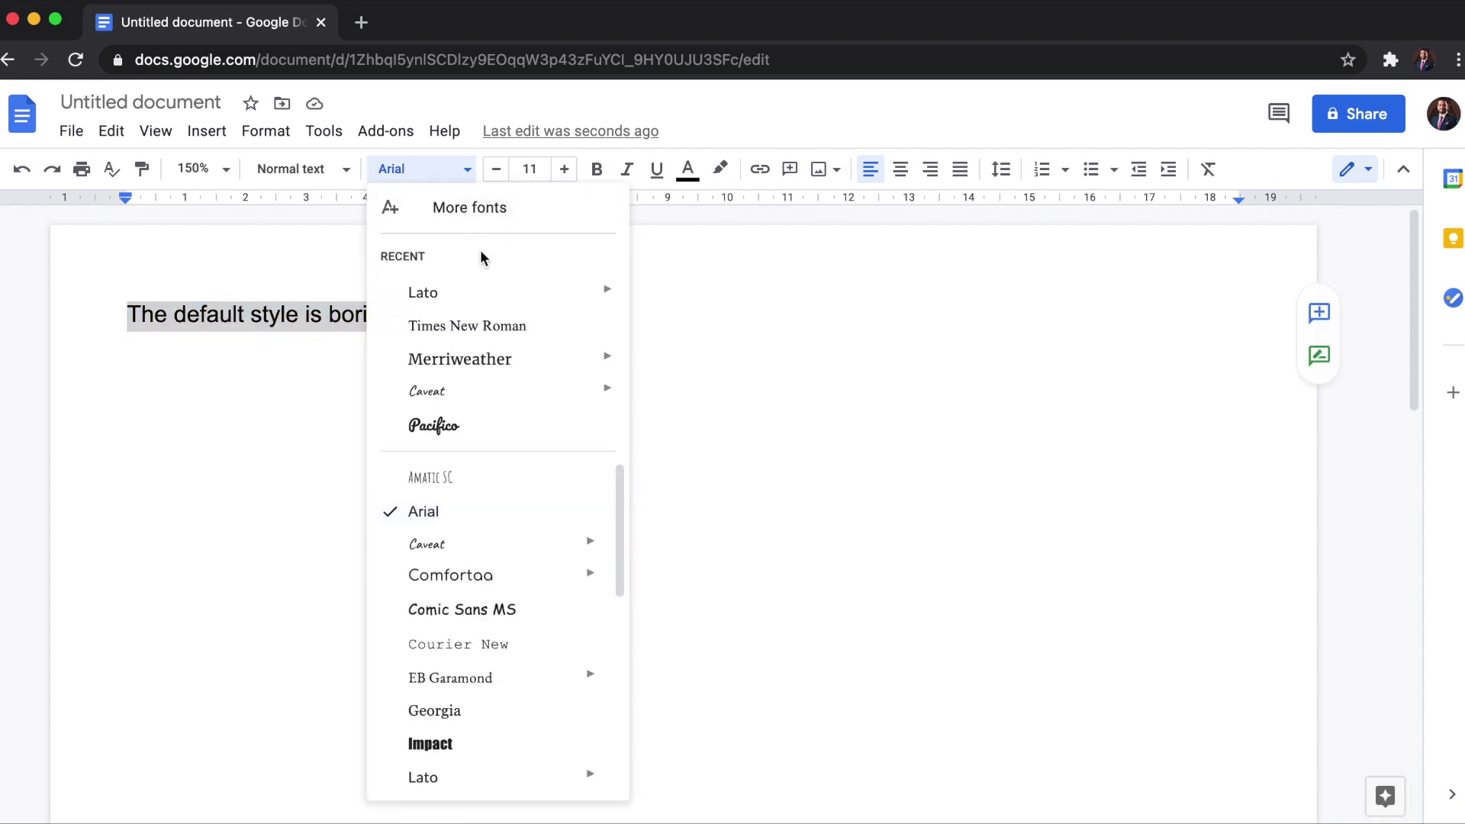
pyautogui.click(485, 324)
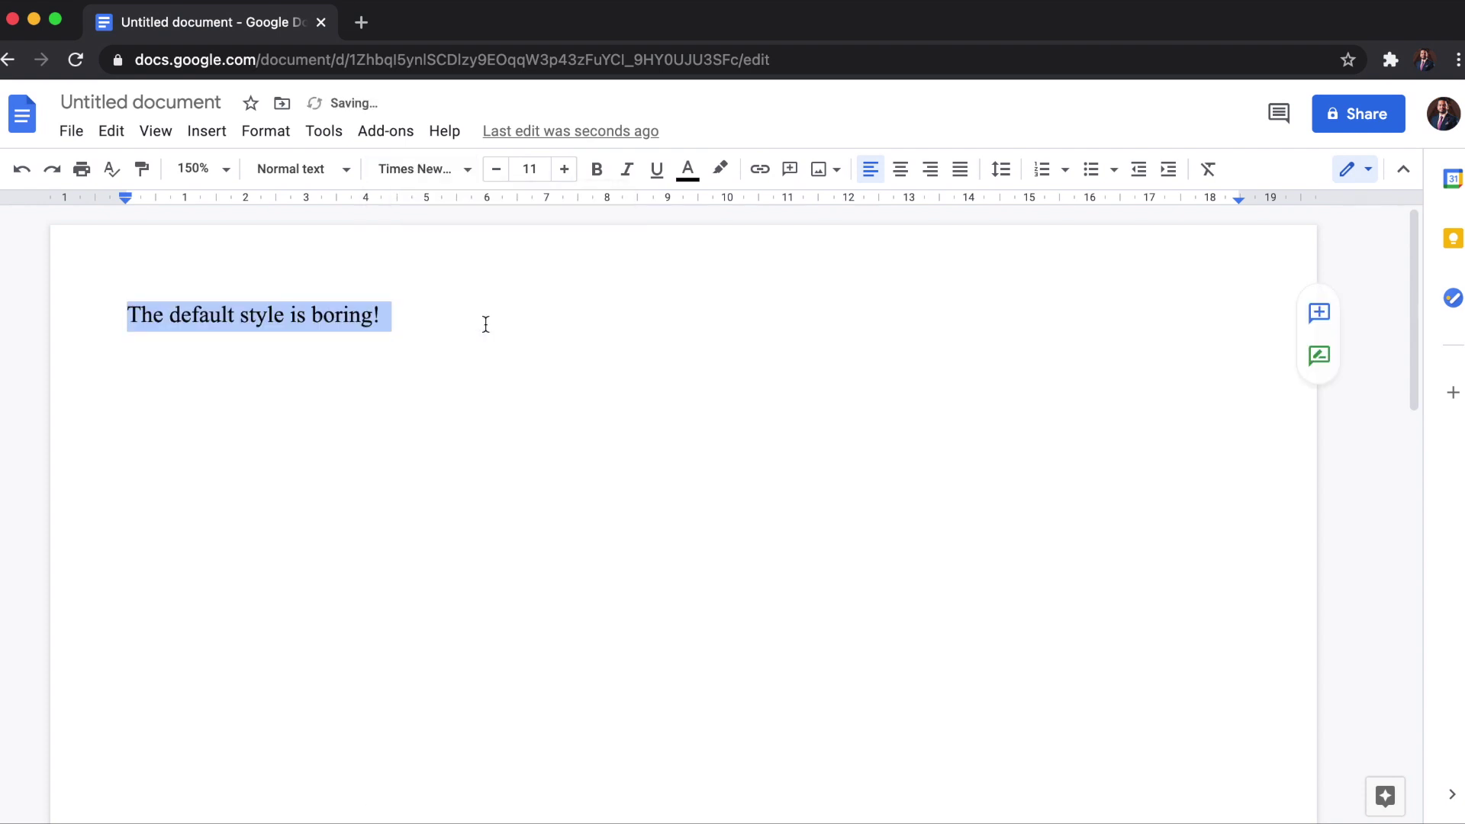
pyautogui.click(528, 169)
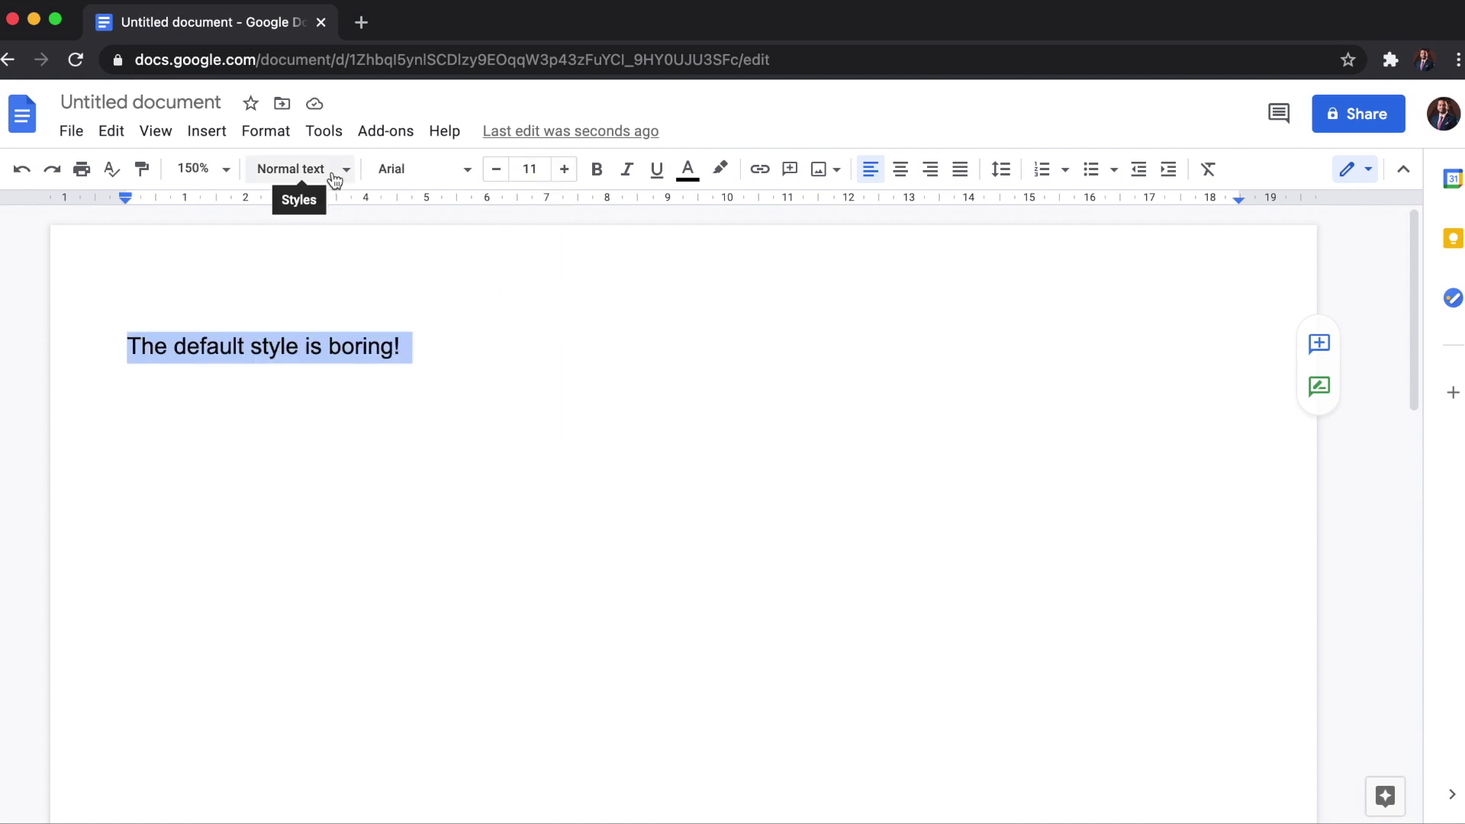
# - Update the Normal text style to match the formatting of the selected sentence
pyautogui.click(328, 172)
pyautogui.moveTo(382, 218)
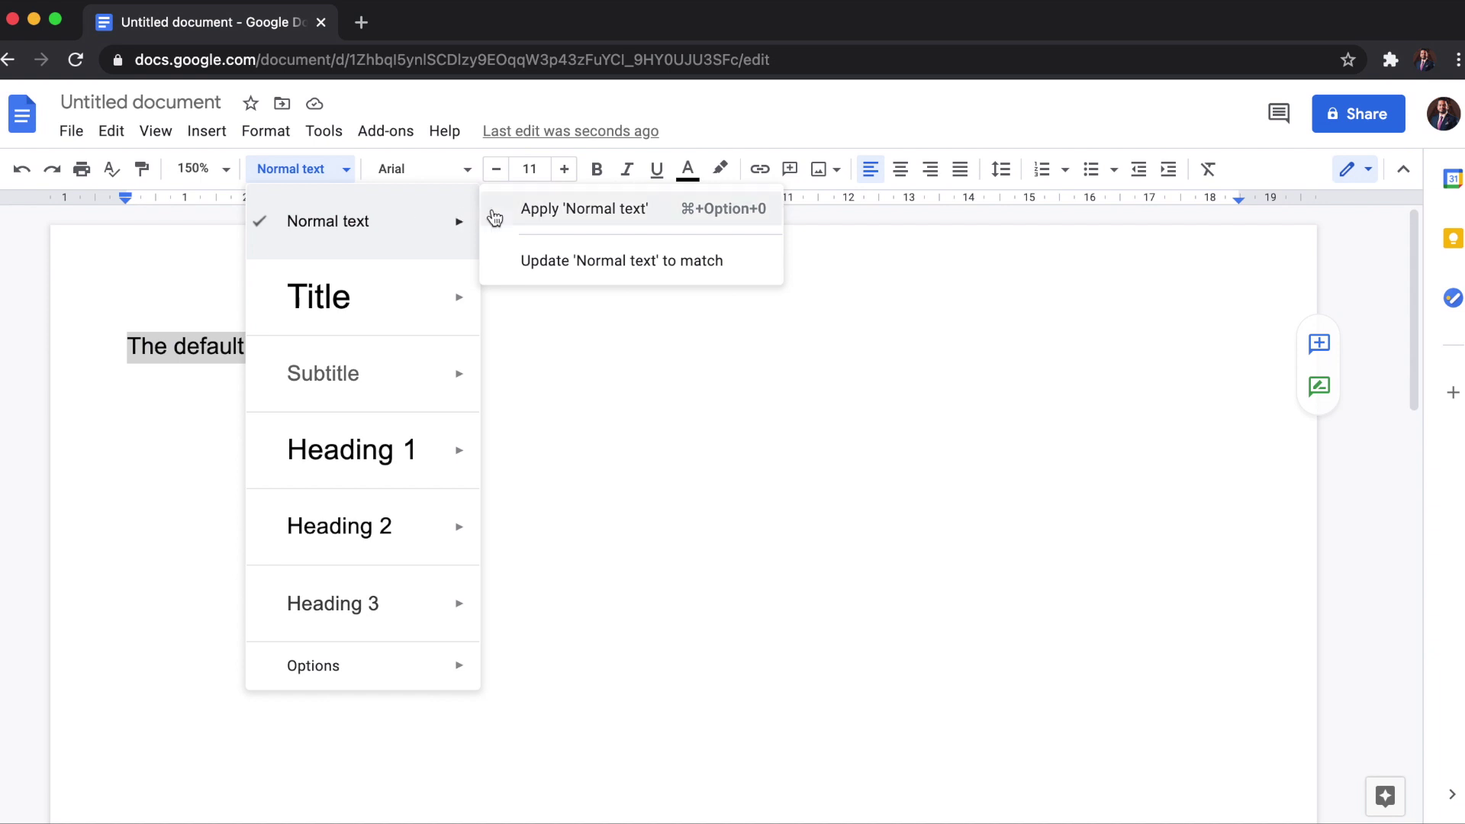
pyautogui.click(556, 263)
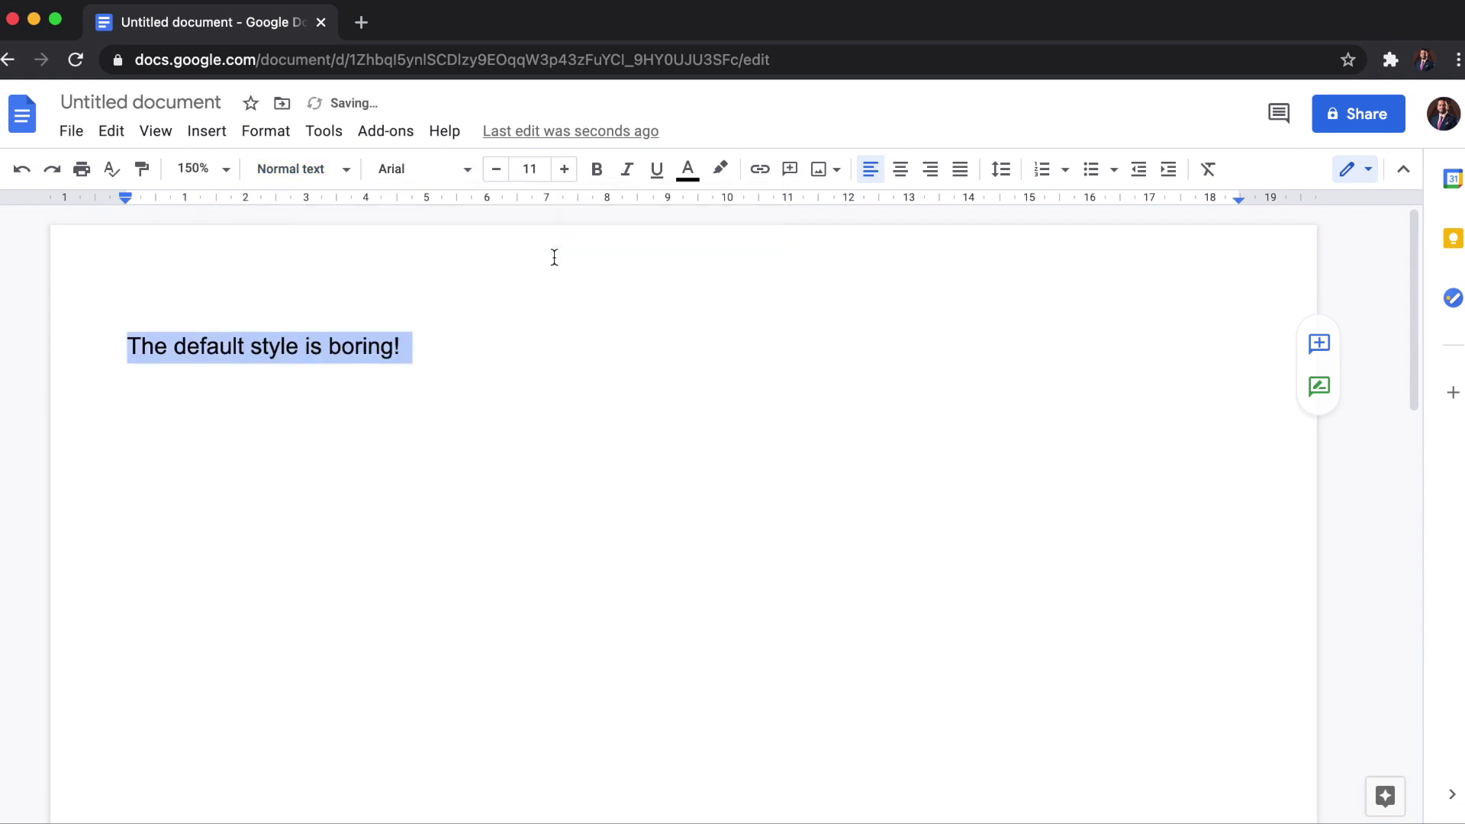
pyautogui.click(346, 171)
pyautogui.moveTo(391, 305)
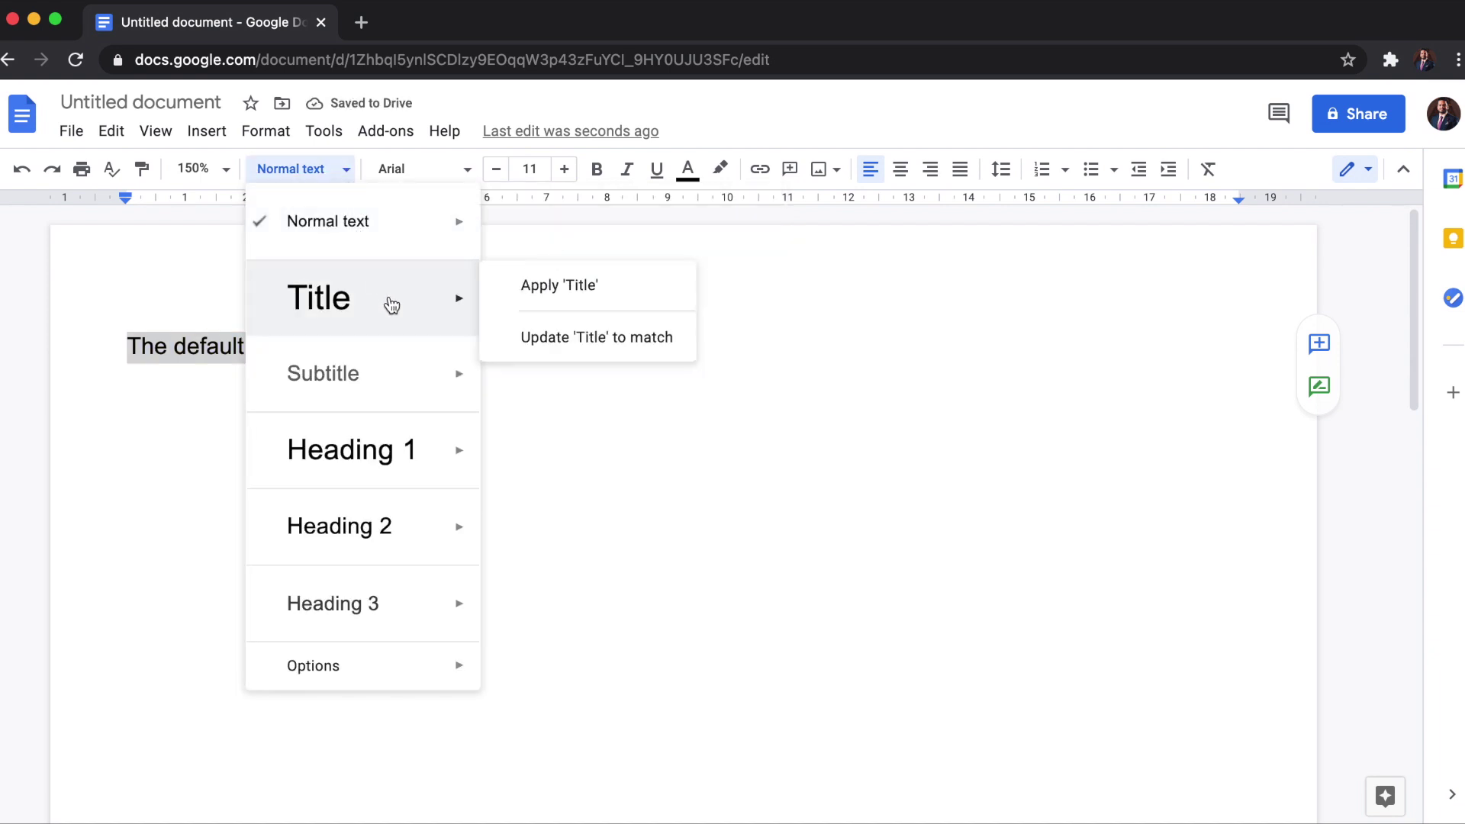
pyautogui.moveTo(427, 486)
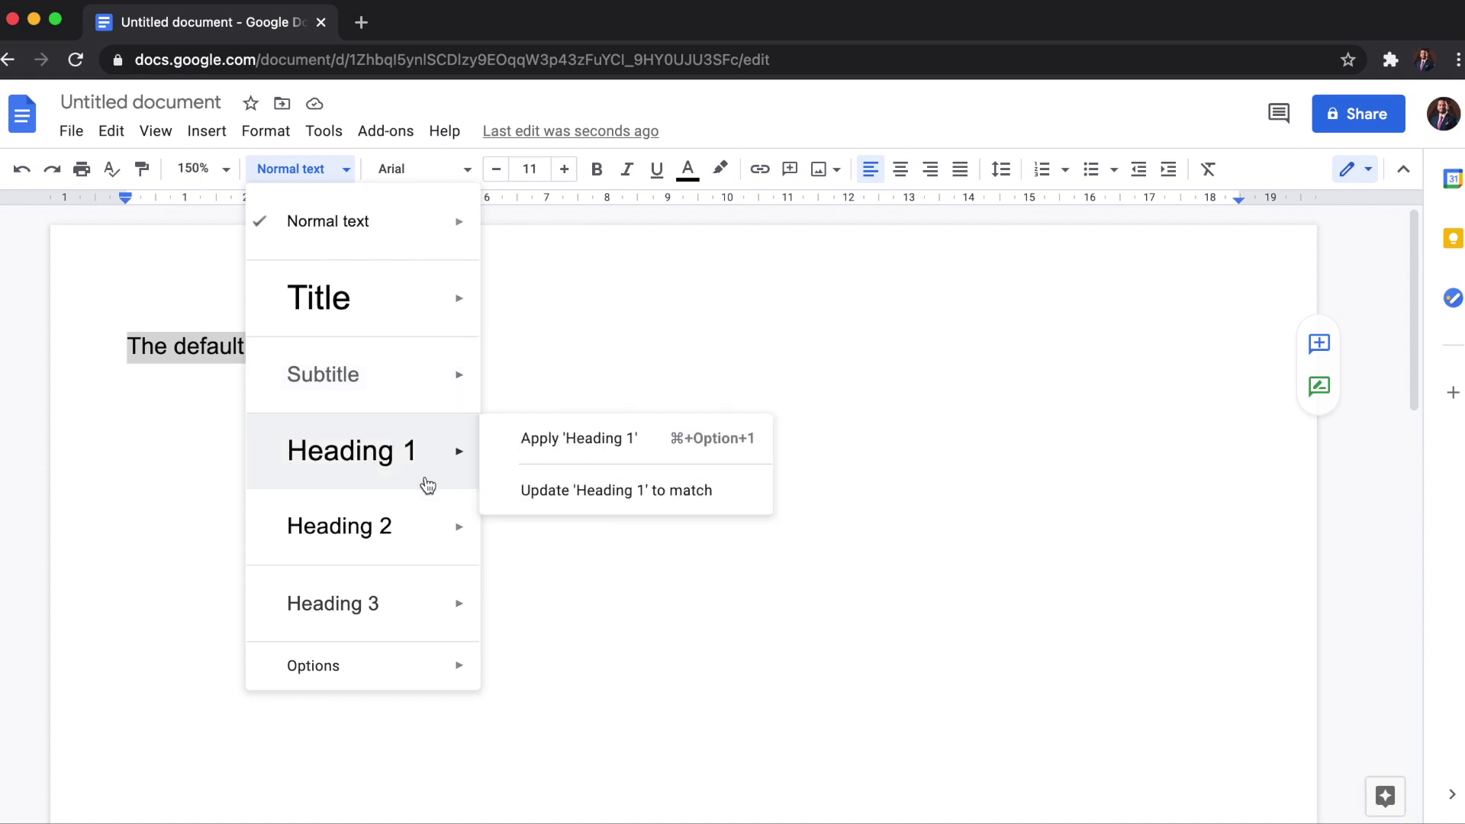
pyautogui.moveTo(413, 608)
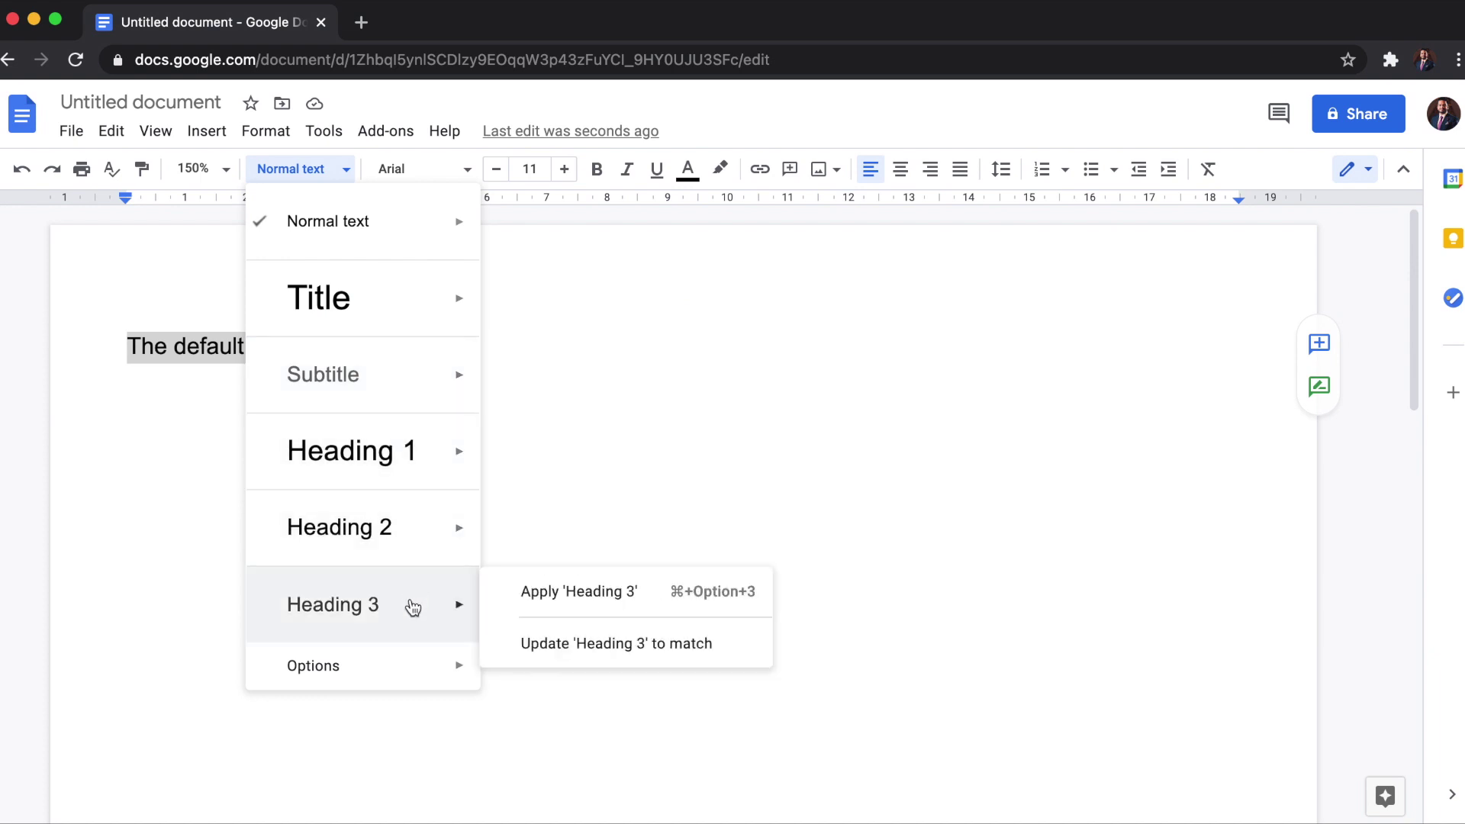
pyautogui.moveTo(450, 523)
pyautogui.click(610, 435)
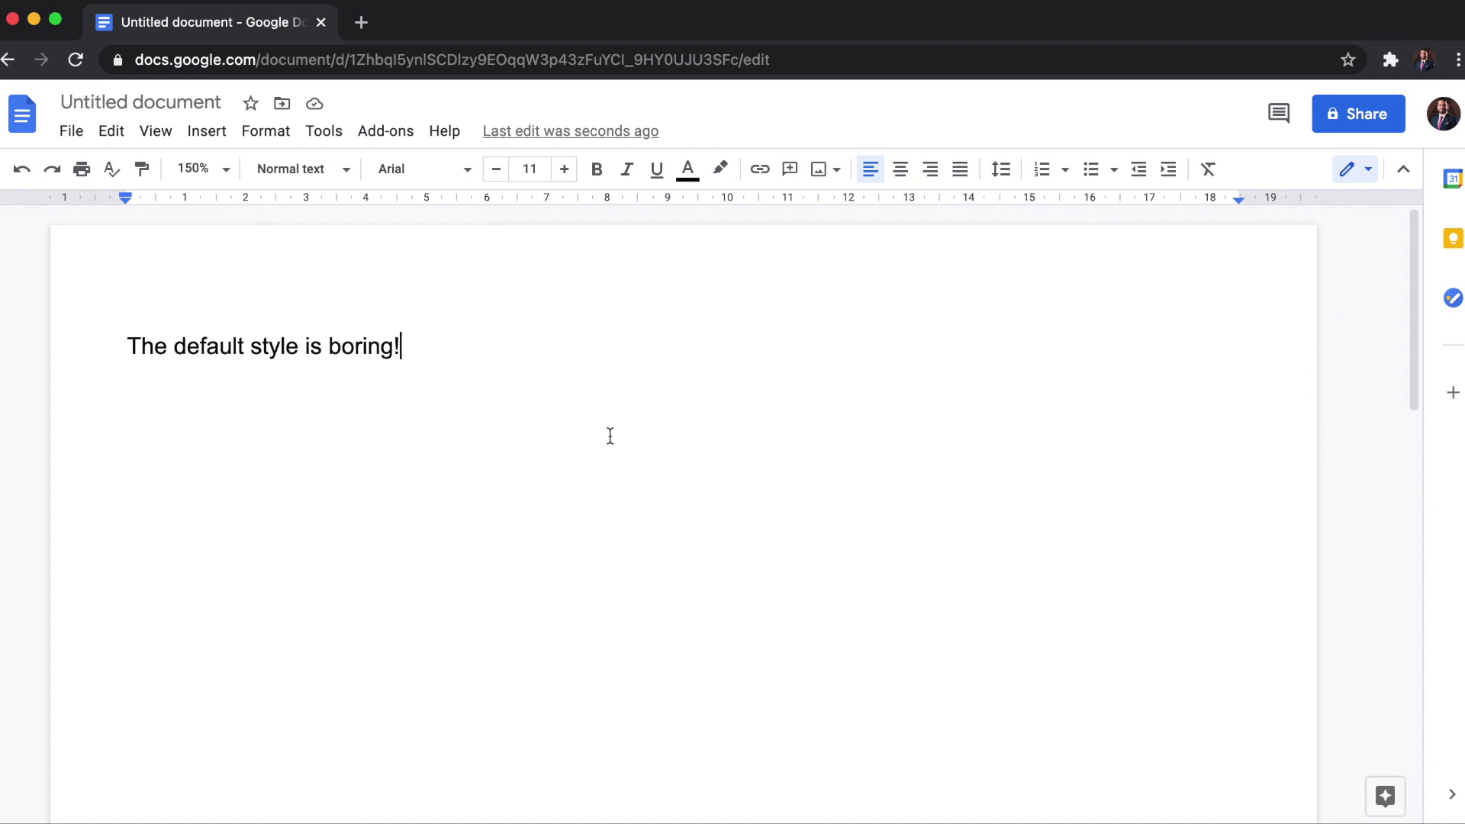
# - Save the document's current paragraph styles as the default styles
pyautogui.click(298, 177)
pyautogui.moveTo(397, 669)
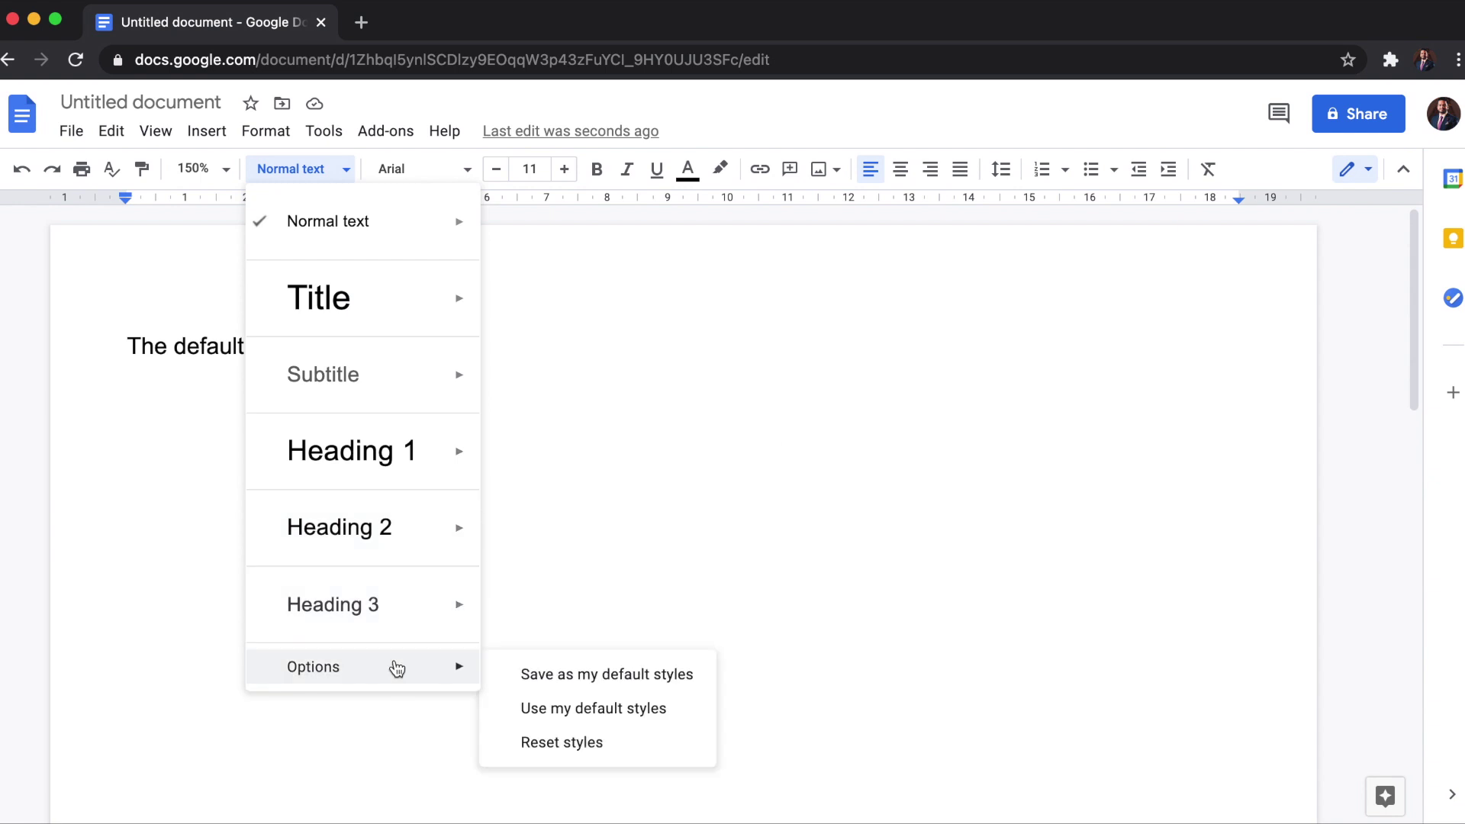
pyautogui.click(650, 678)
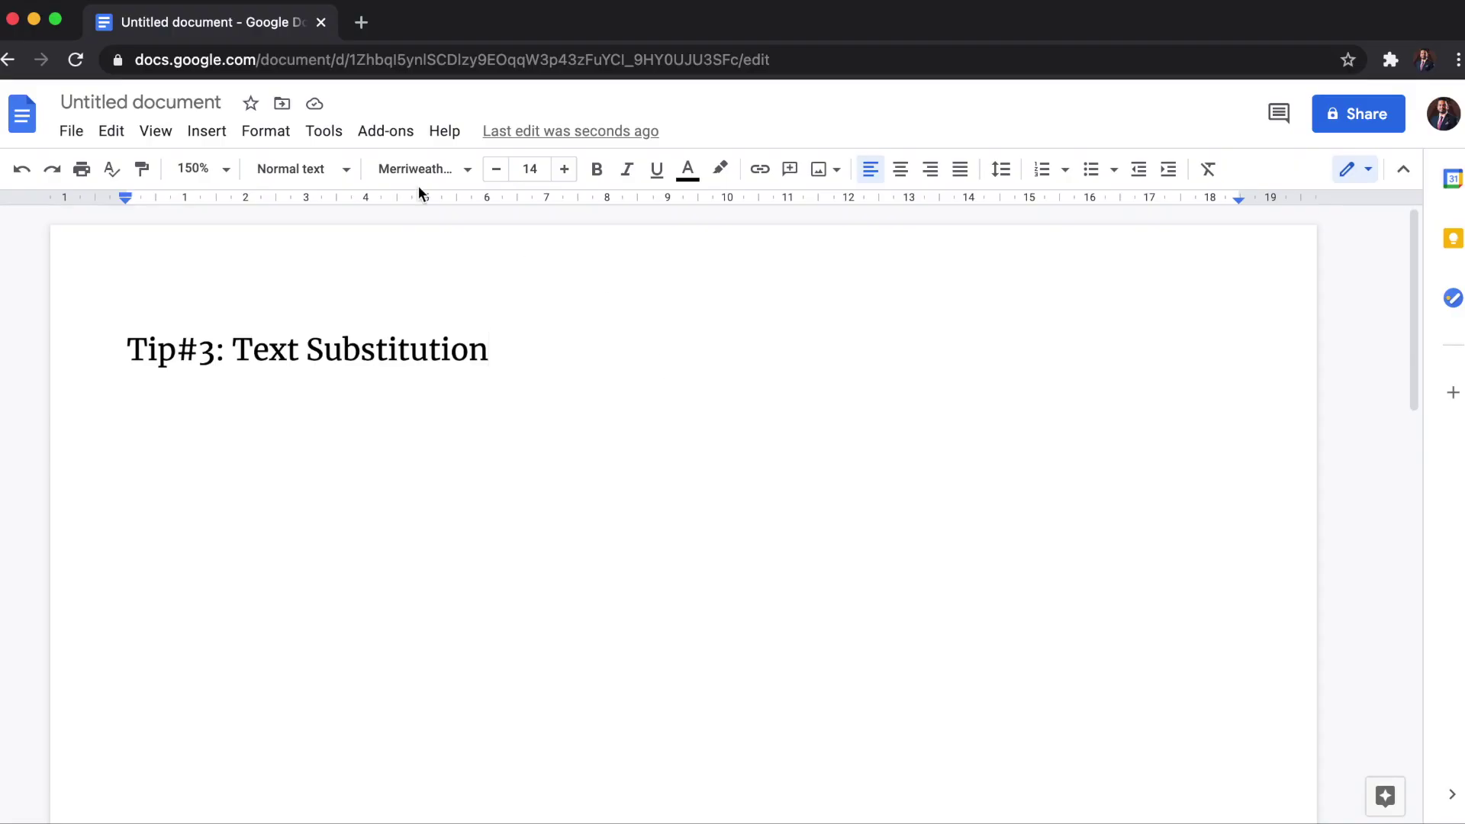
# - Examine the list of automatic text substitutions in the document preferences, including symbols, fractions and arrows, and accept the settings
pyautogui.click(320, 133)
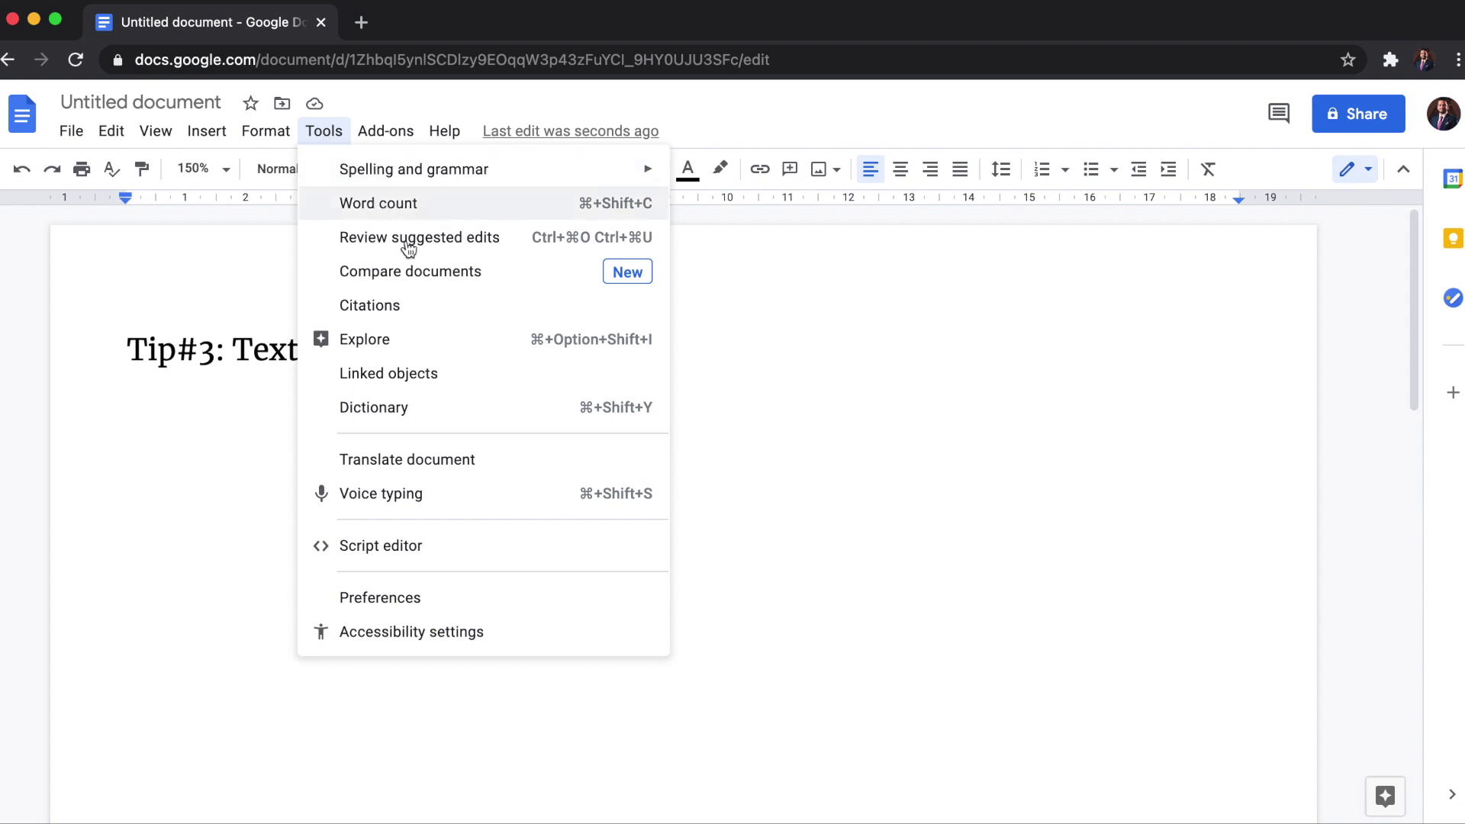
pyautogui.click(479, 595)
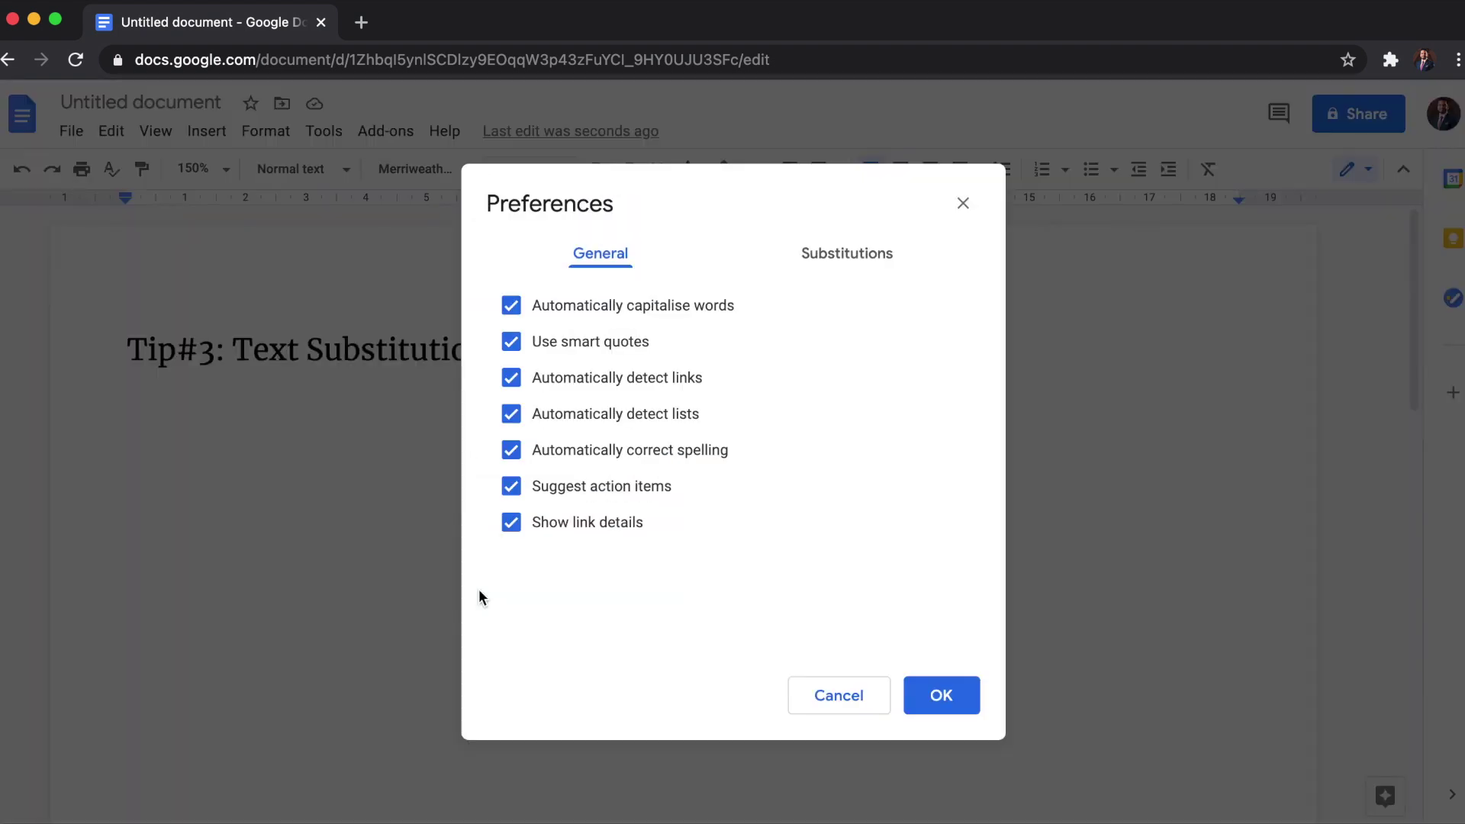
pyautogui.click(847, 256)
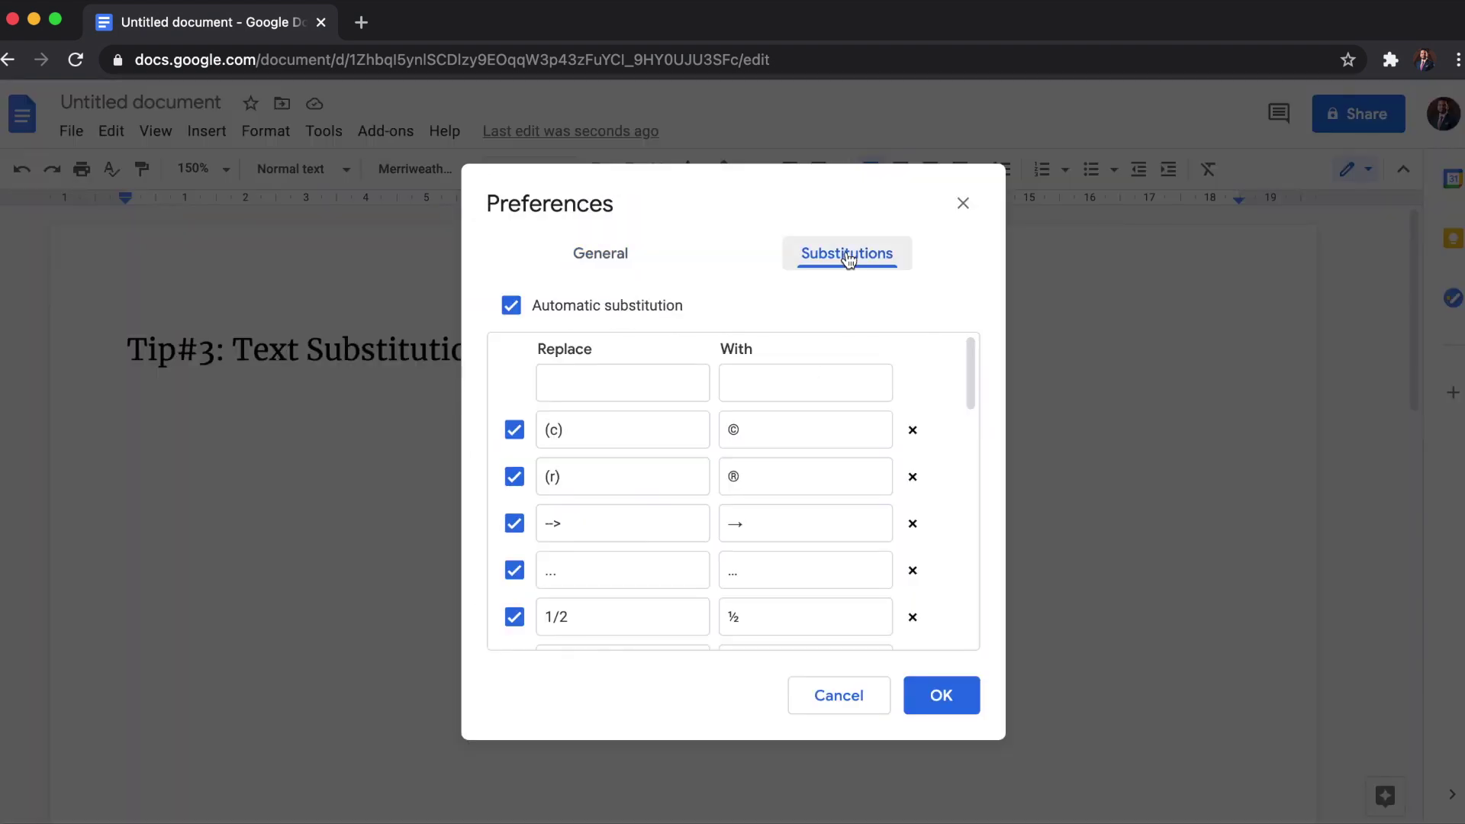
pyautogui.scroll(-5, 778, 578)
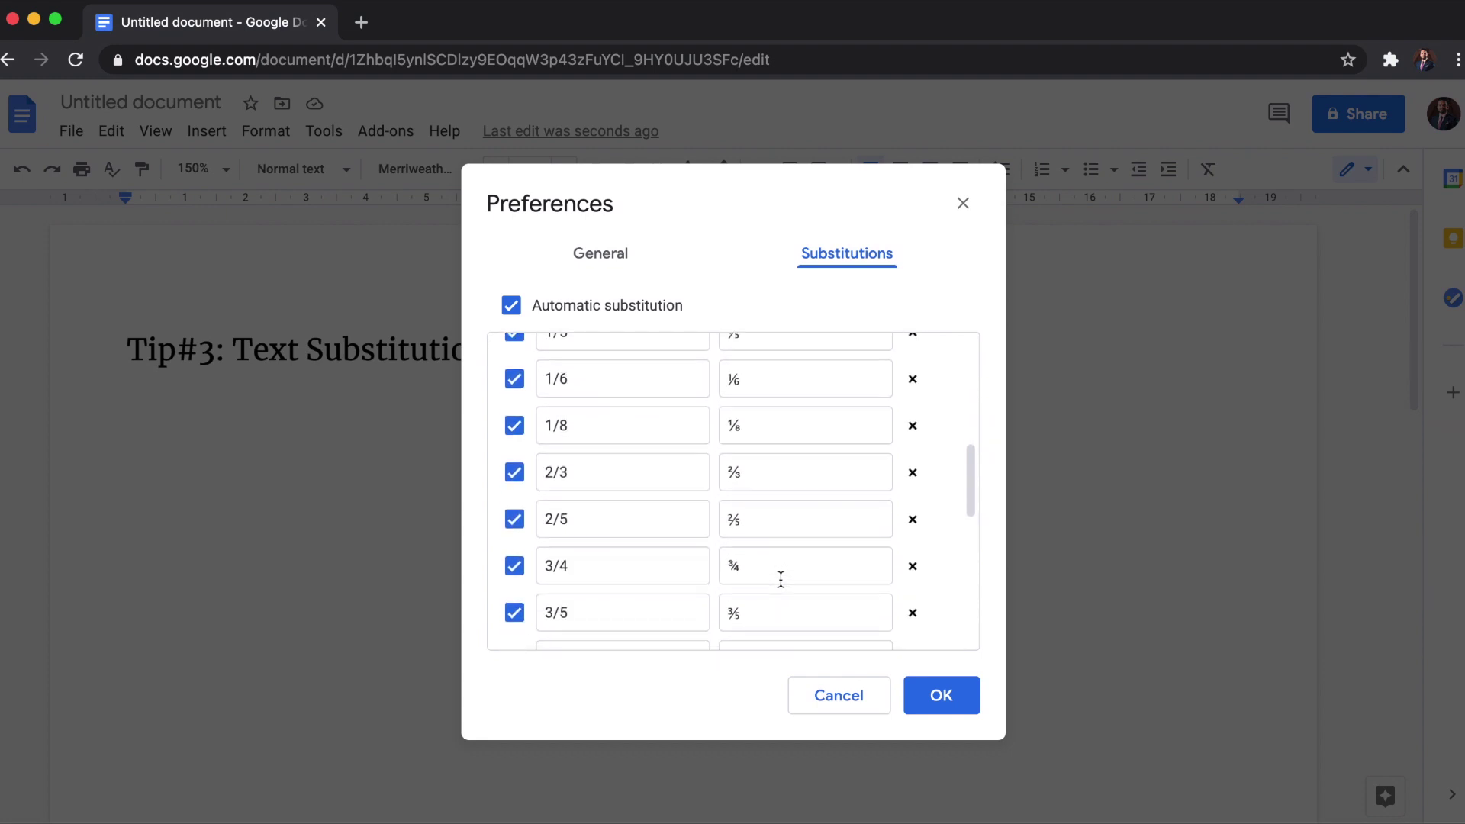
pyautogui.scroll(-6, 781, 580)
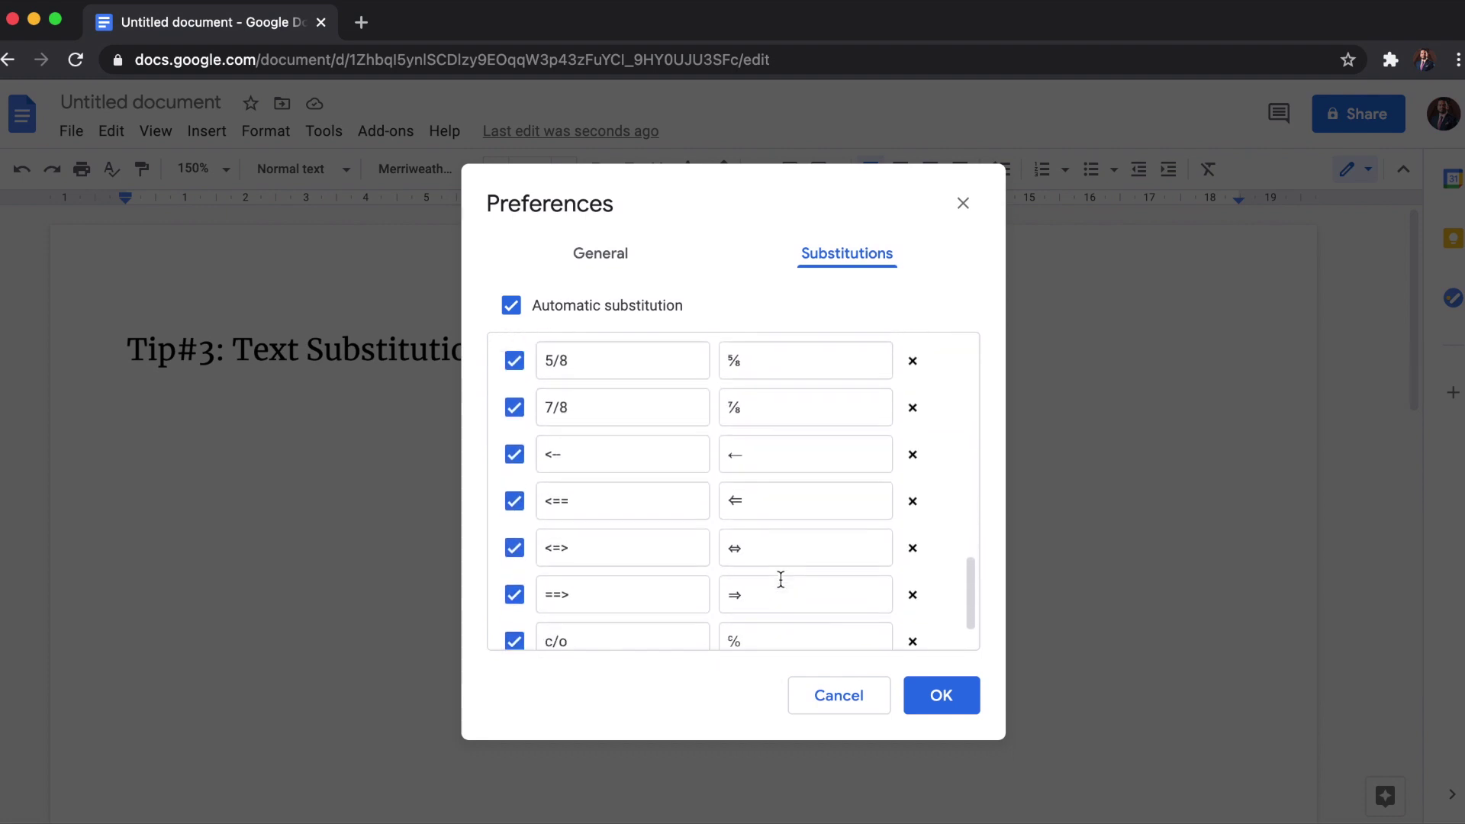
pyautogui.scroll(-1, 781, 580)
pyautogui.scroll(10, 781, 580)
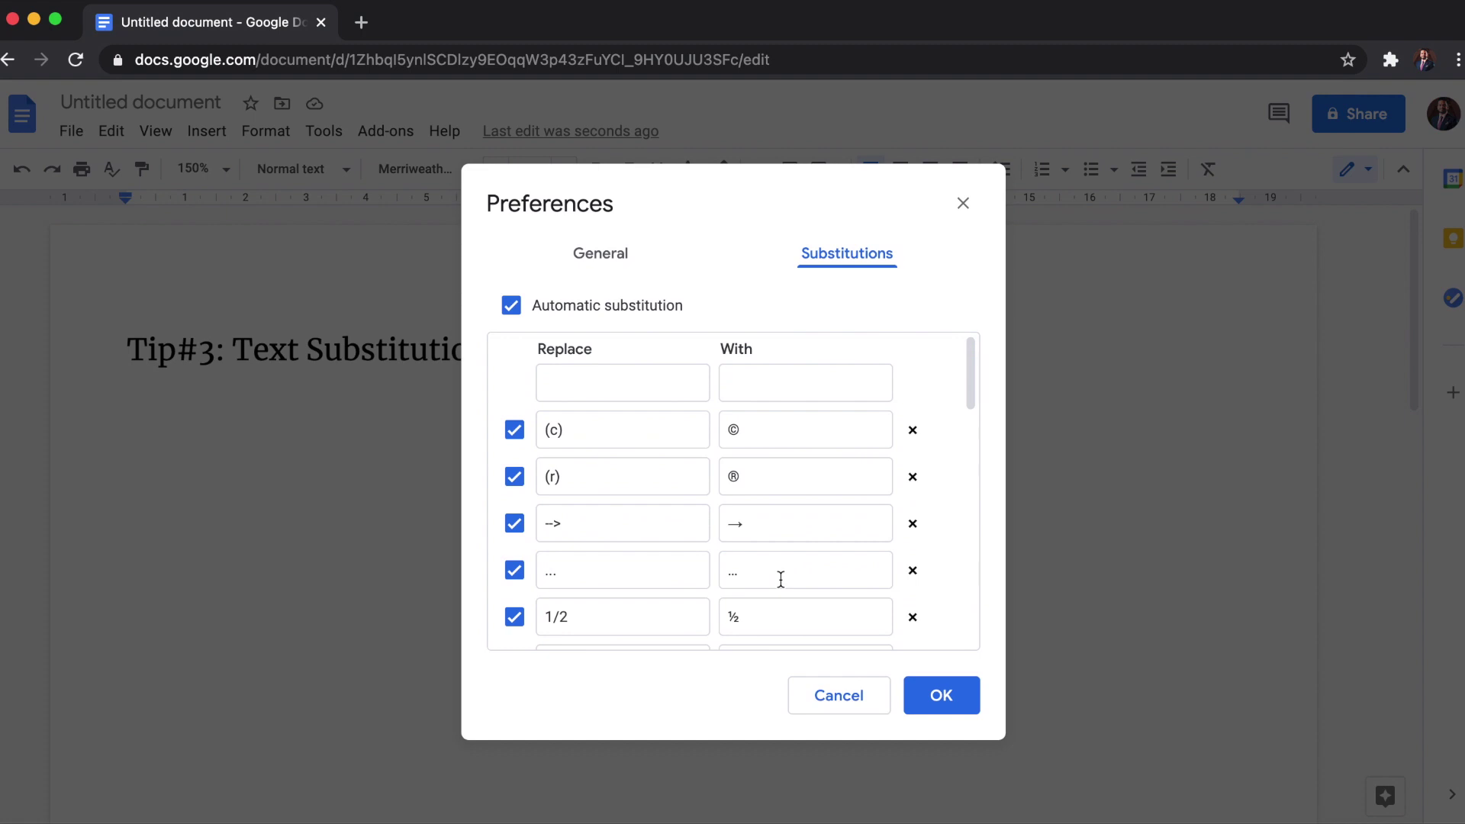
pyautogui.click(941, 695)
# - Write "For more information, please visit my website (w)" under the "Tip#3: Text Substitution" heading
pyautogui.write('For m')
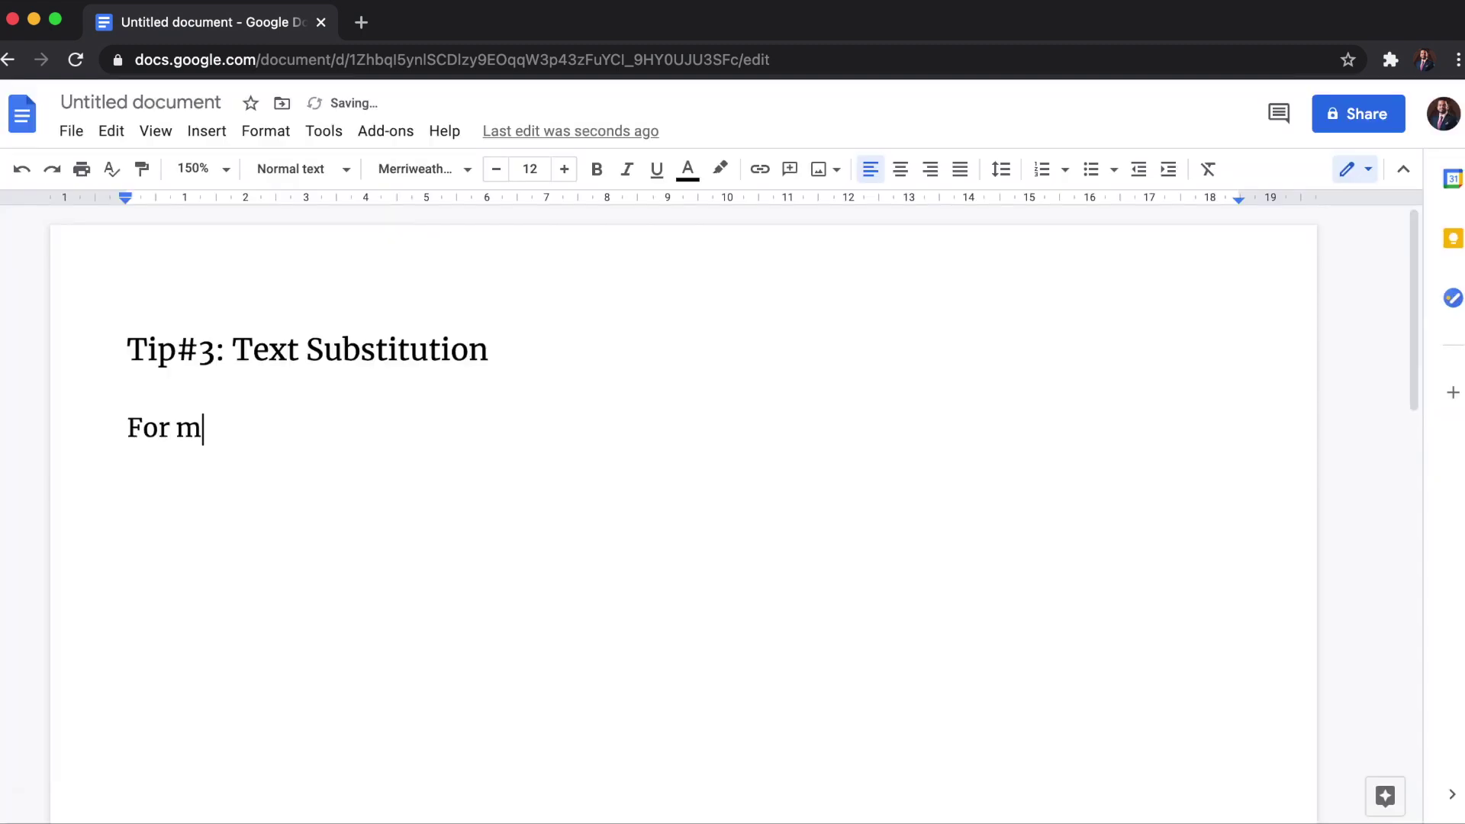
pyautogui.write('ore information, plea')
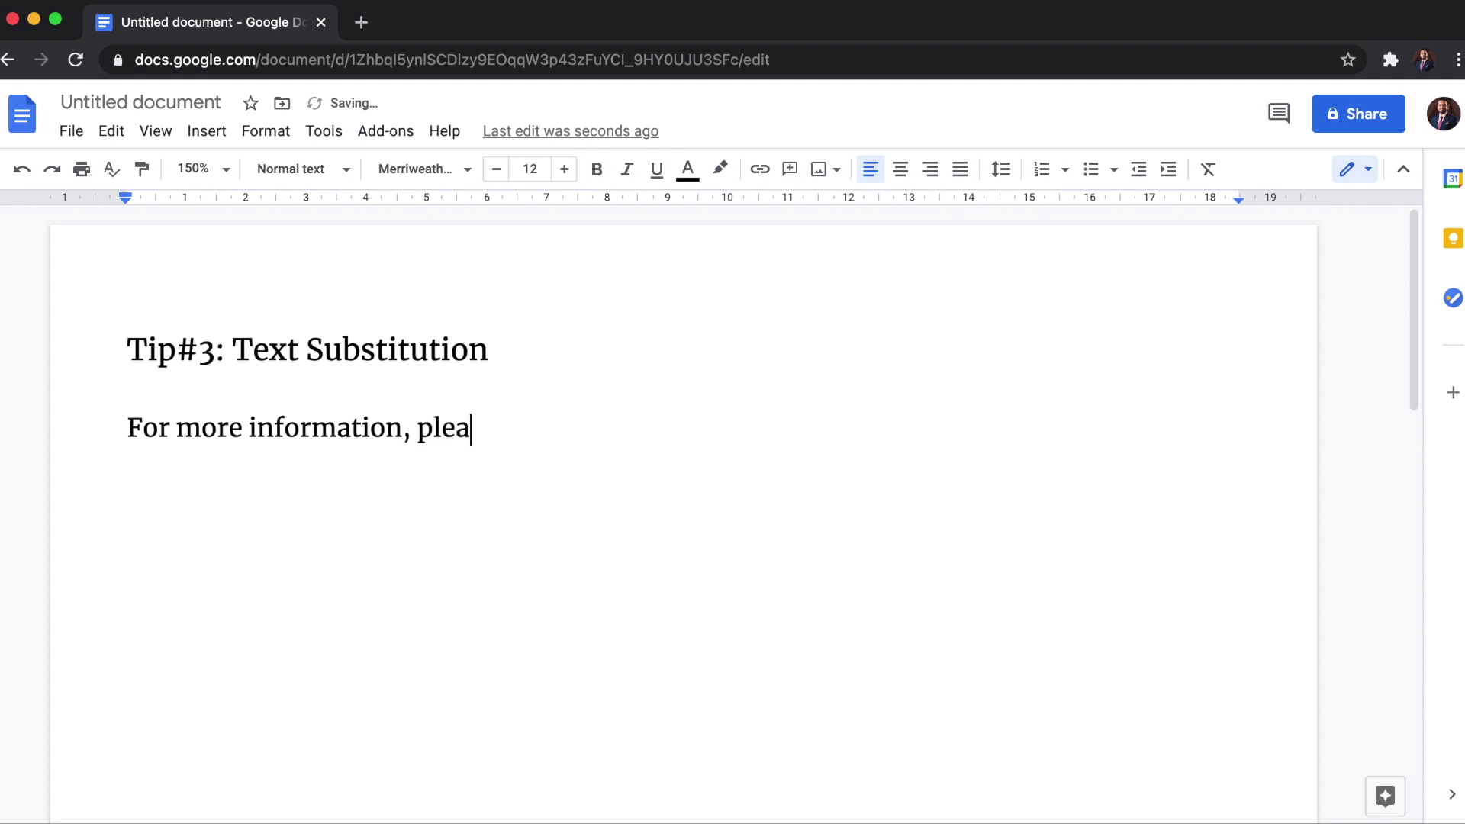
pyautogui.write('se visit my website (w)')
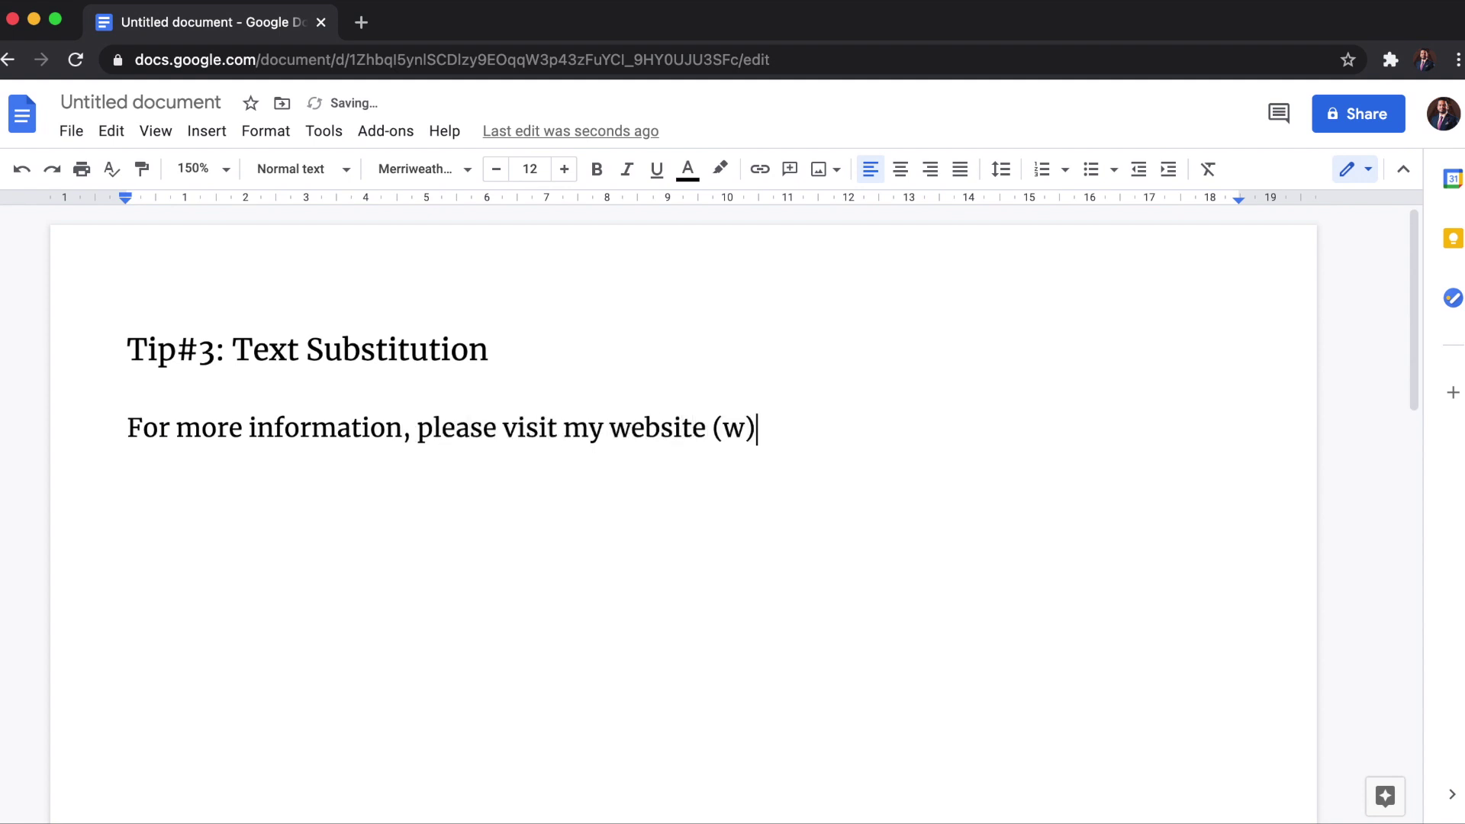
# - Trigger the automatic substitution of "(w)" with the website address at the end of the sentence
pyautogui.press('Return')
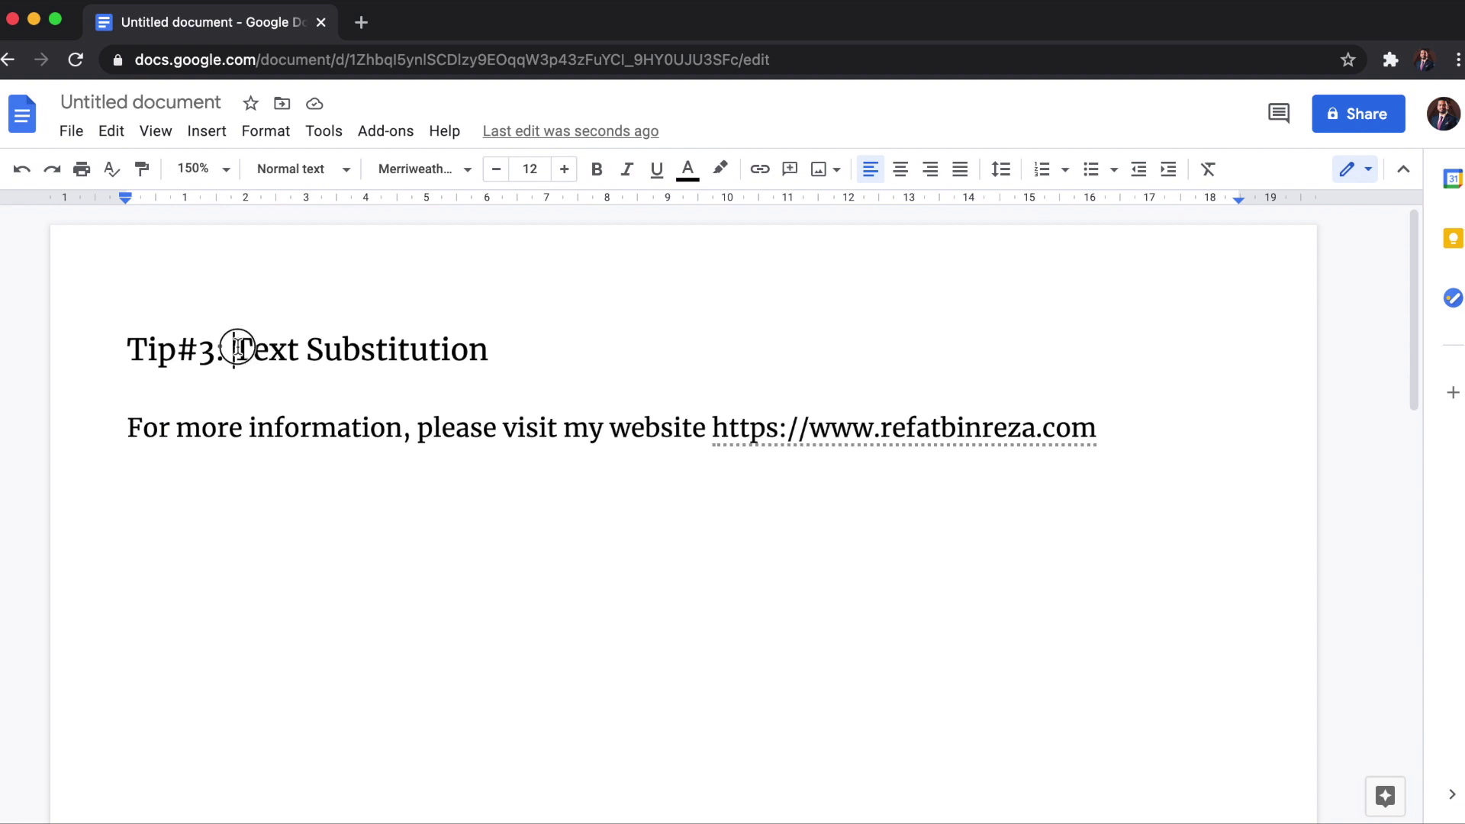
# - Change the heading to "Tip#4: Change Capitalisation" and write "i want to format this line" beneath it
pyautogui.moveTo(235, 349); pyautogui.dragTo(500, 349)
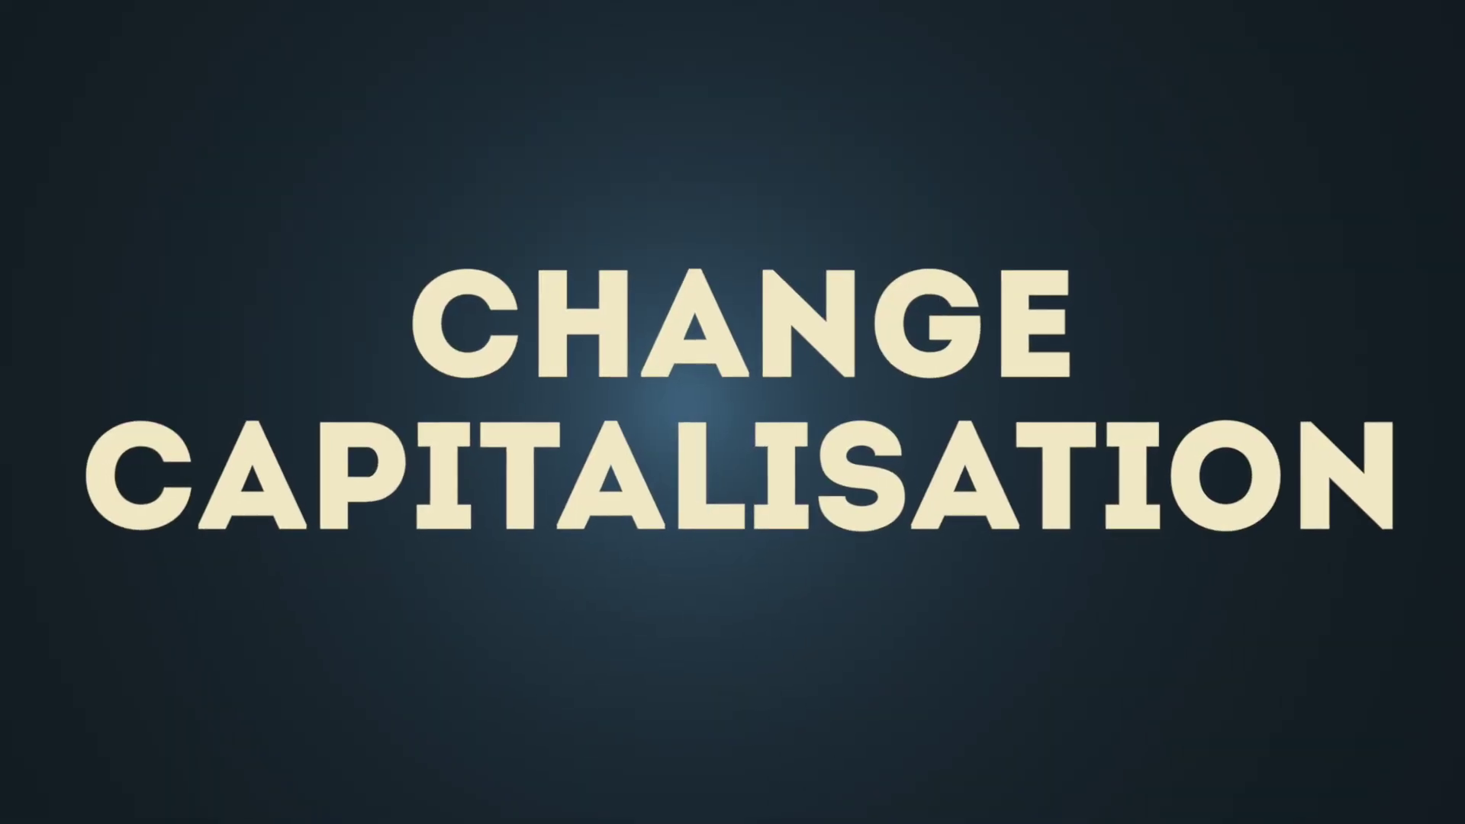
pyautogui.write('i')
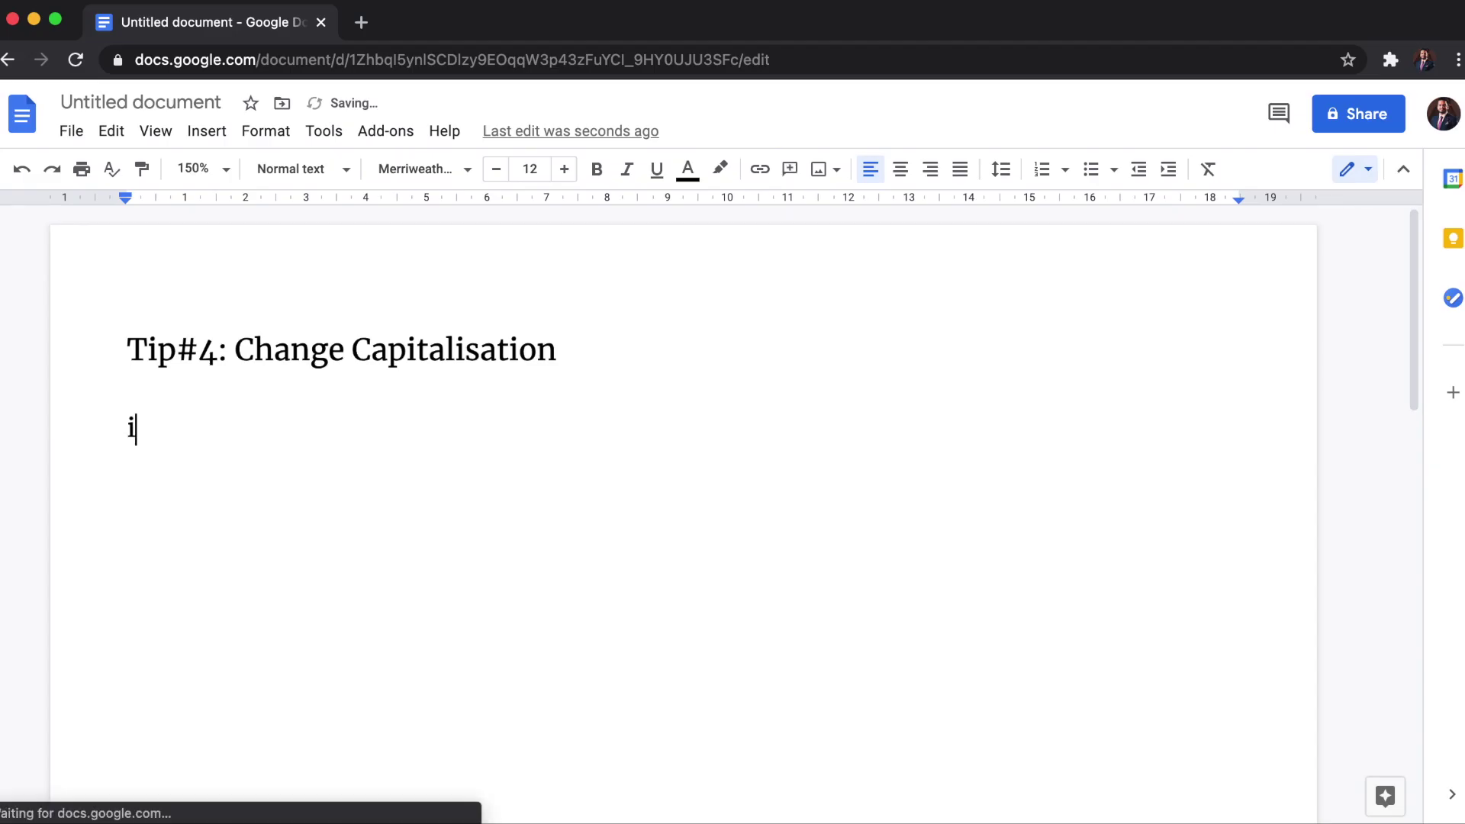
pyautogui.write(' want ')
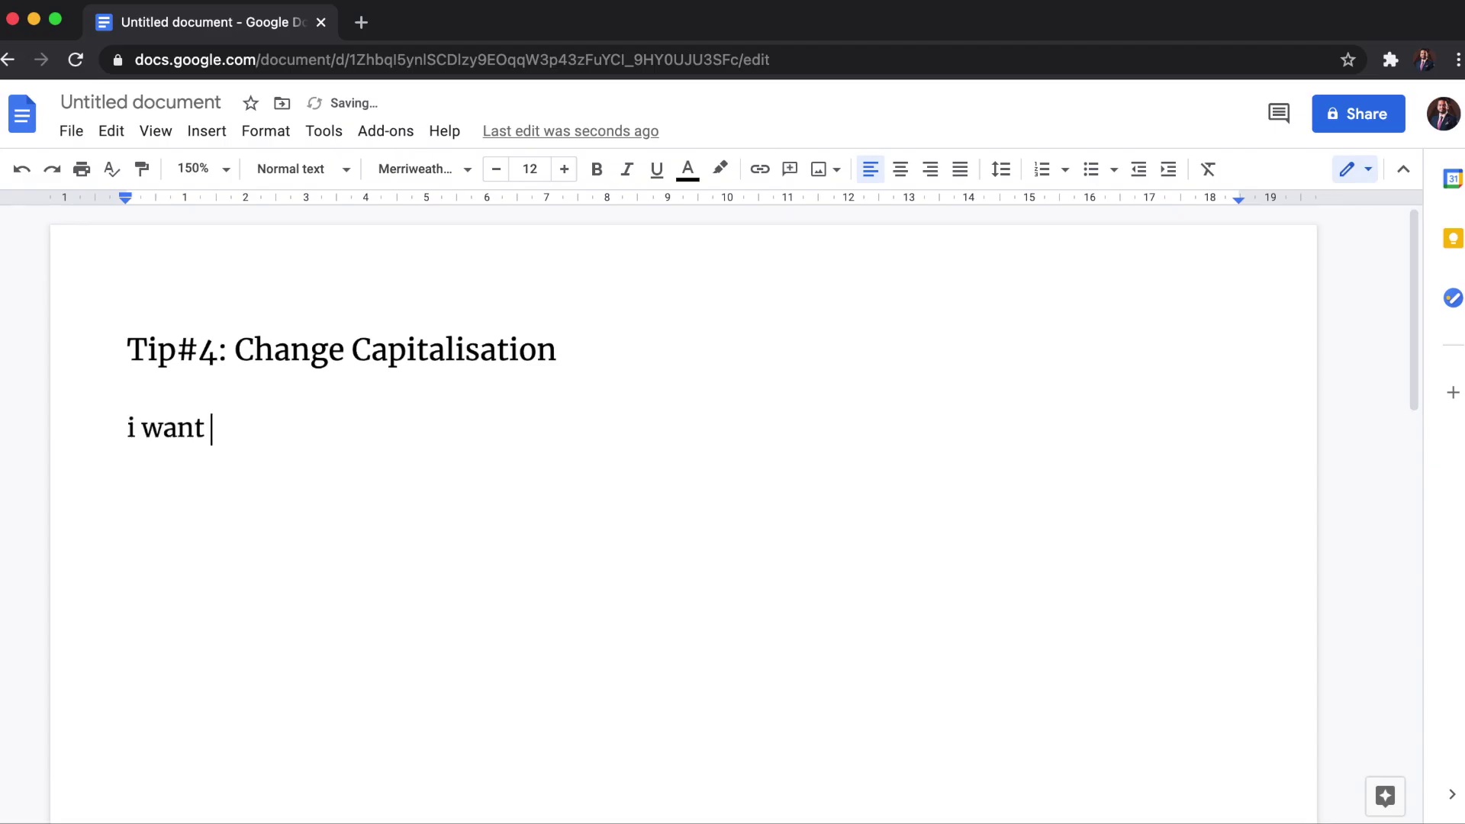
pyautogui.write('to format this line')
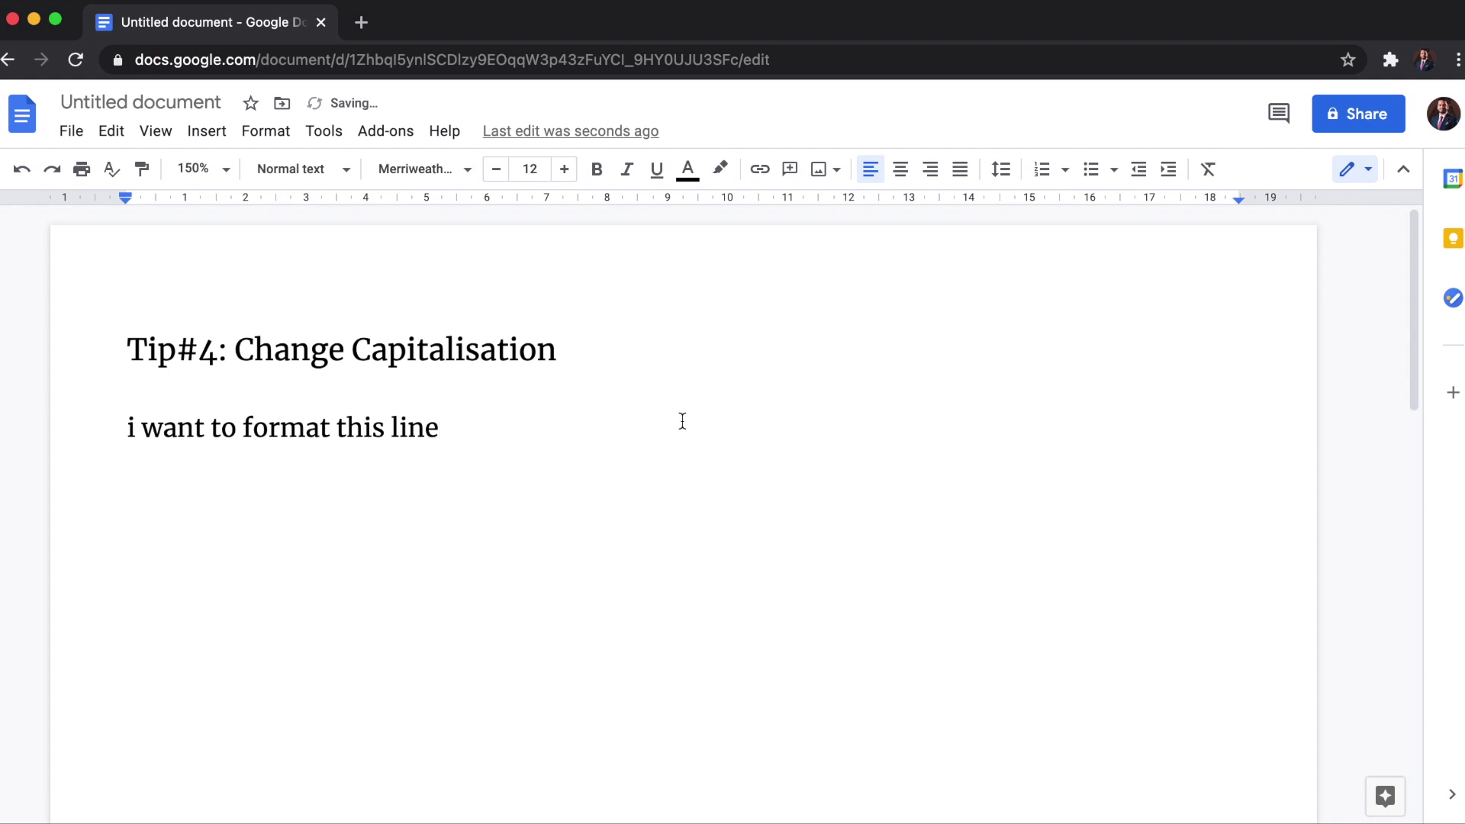
# - Change the capitalisation of the line below the Tip#4 heading to UPPER CASE
pyautogui.moveTo(124, 425); pyautogui.dragTo(554, 423)
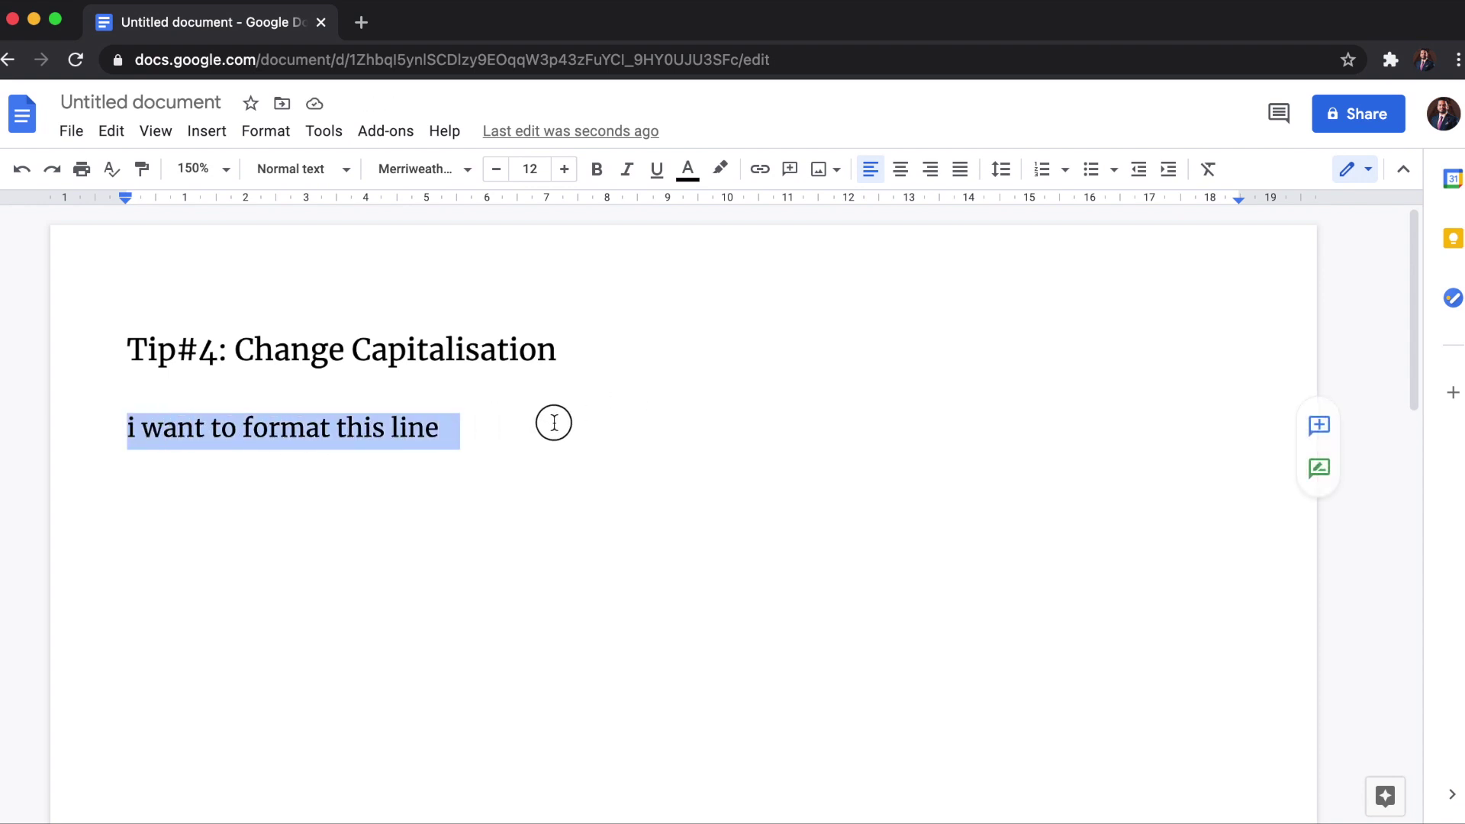
pyautogui.click(268, 140)
pyautogui.moveTo(478, 170)
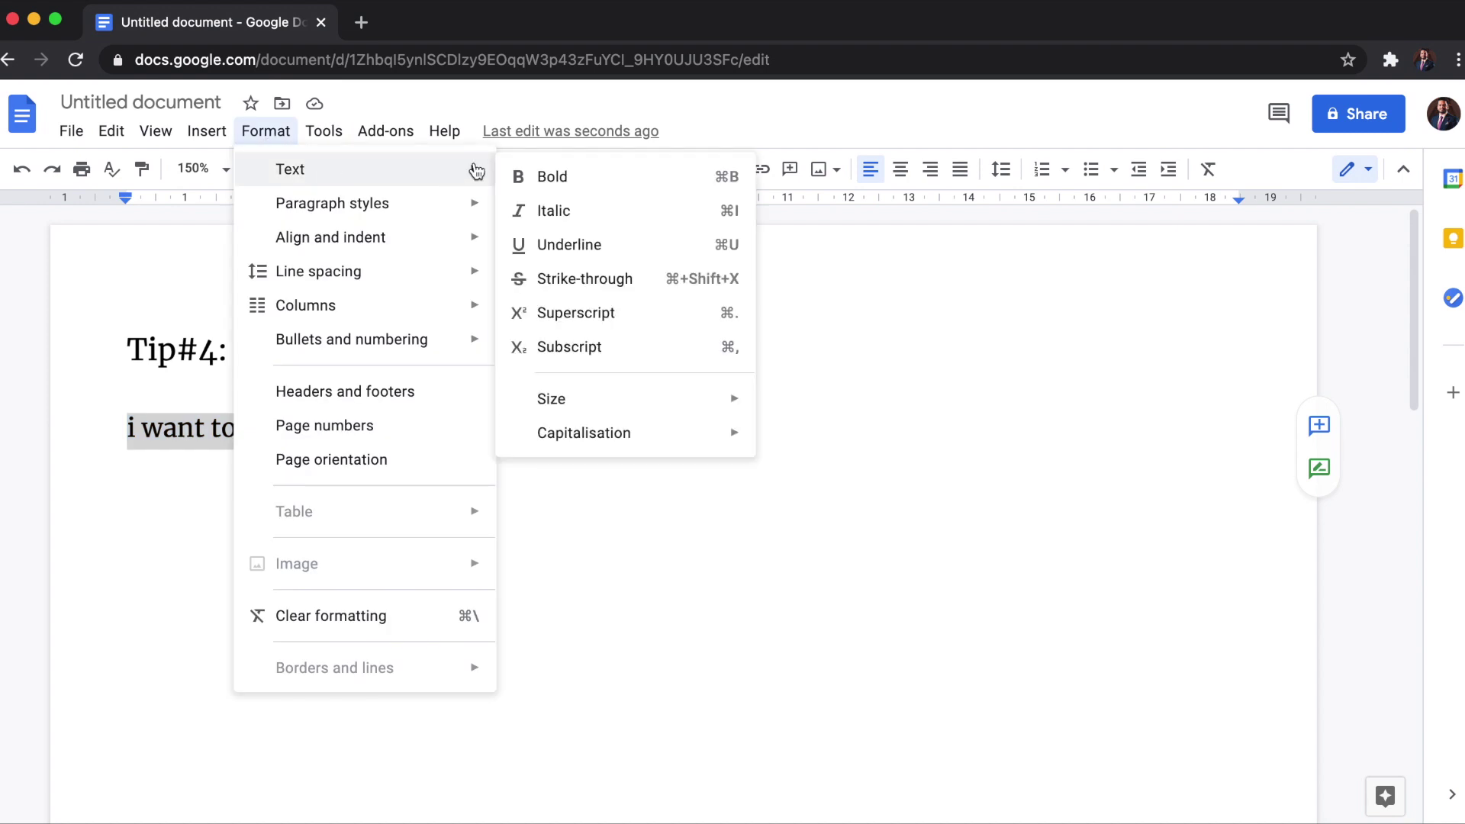
pyautogui.moveTo(679, 437)
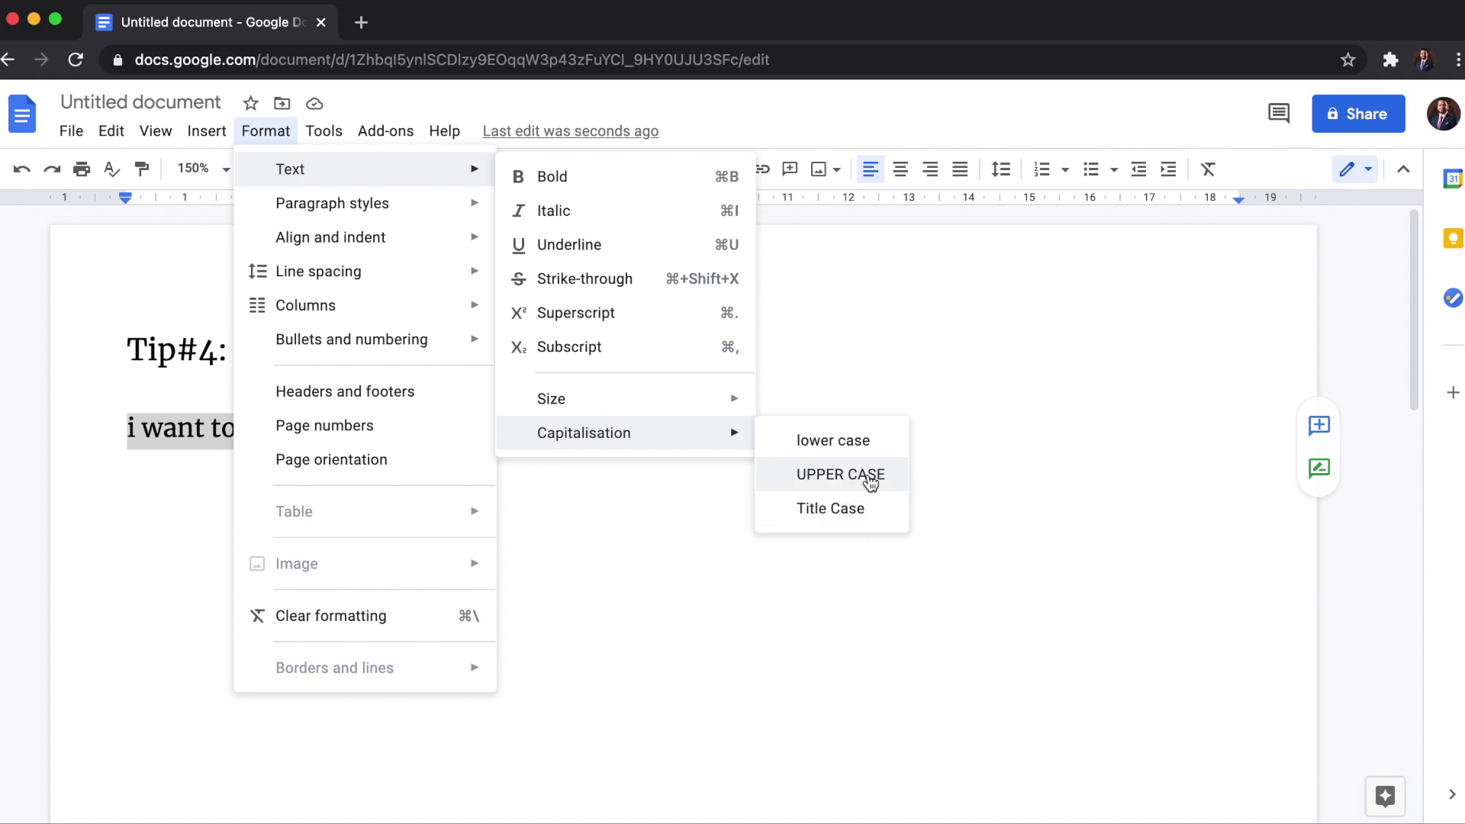
pyautogui.click(866, 474)
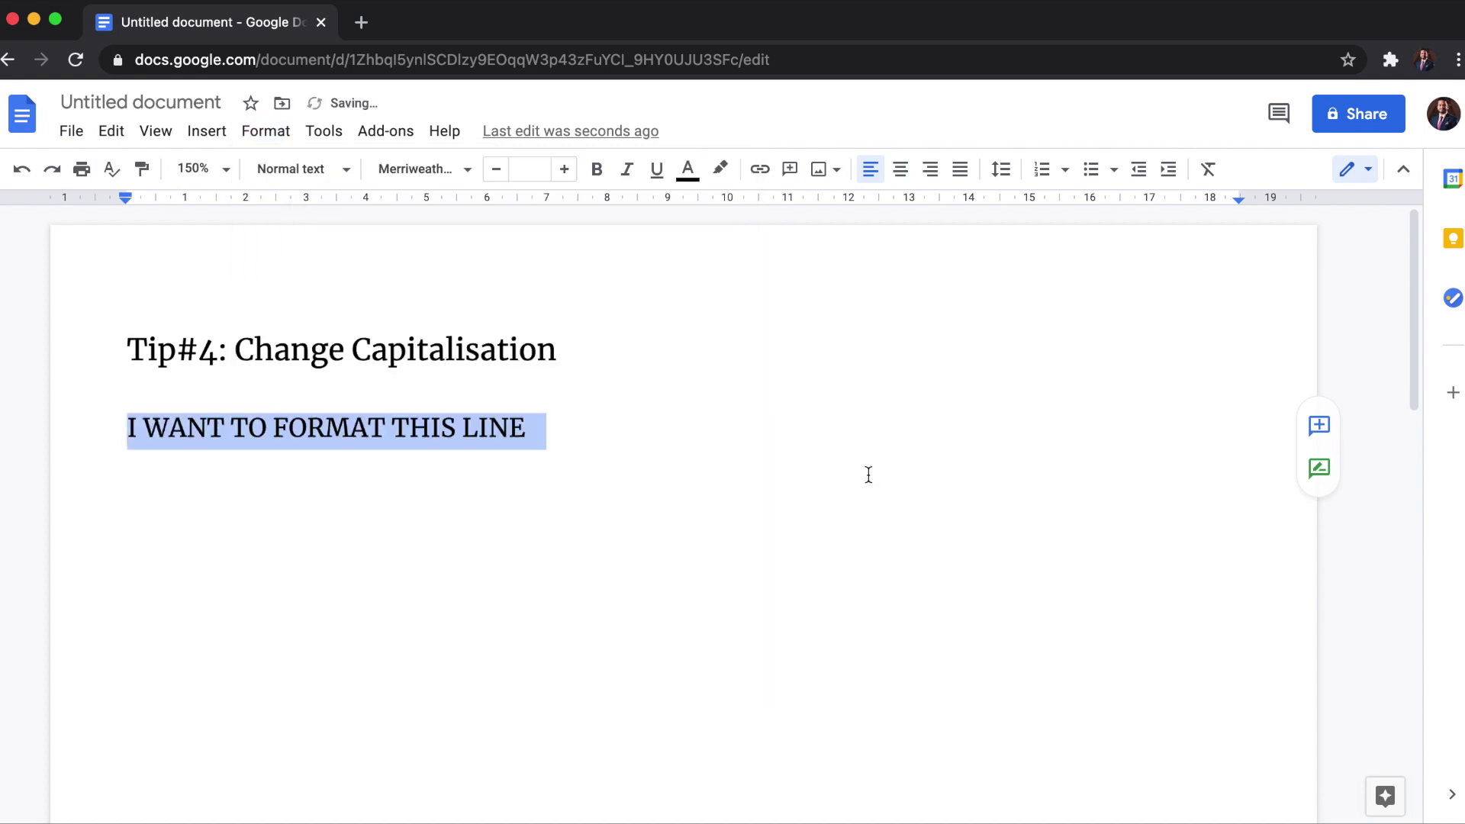
pyautogui.click(632, 432)
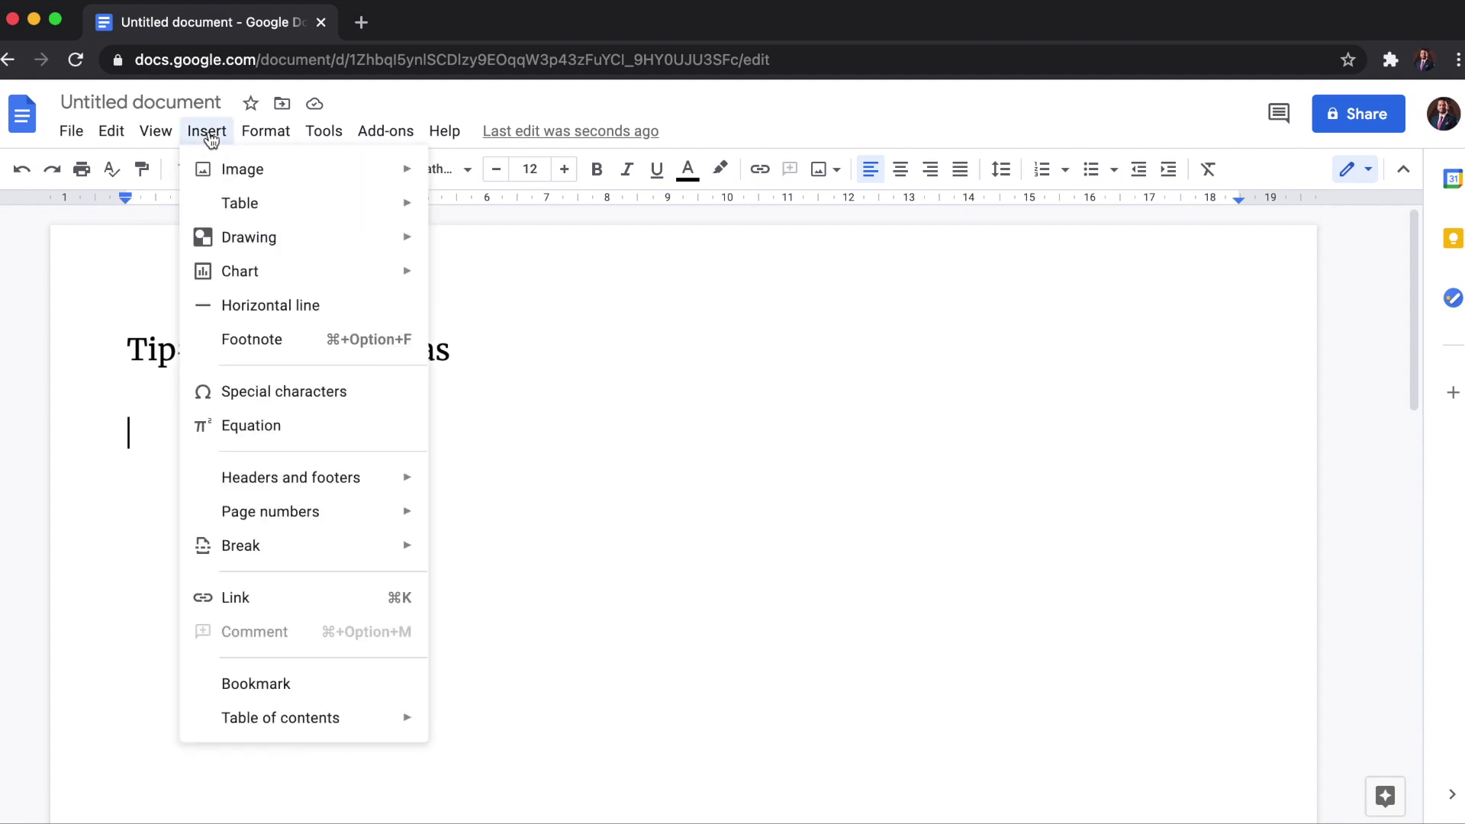
# - Insert a new drawing below the Tip#5 heading and draw a tall background rectangle about 9 cm wide and 12 cm high
pyautogui.moveTo(313, 242)
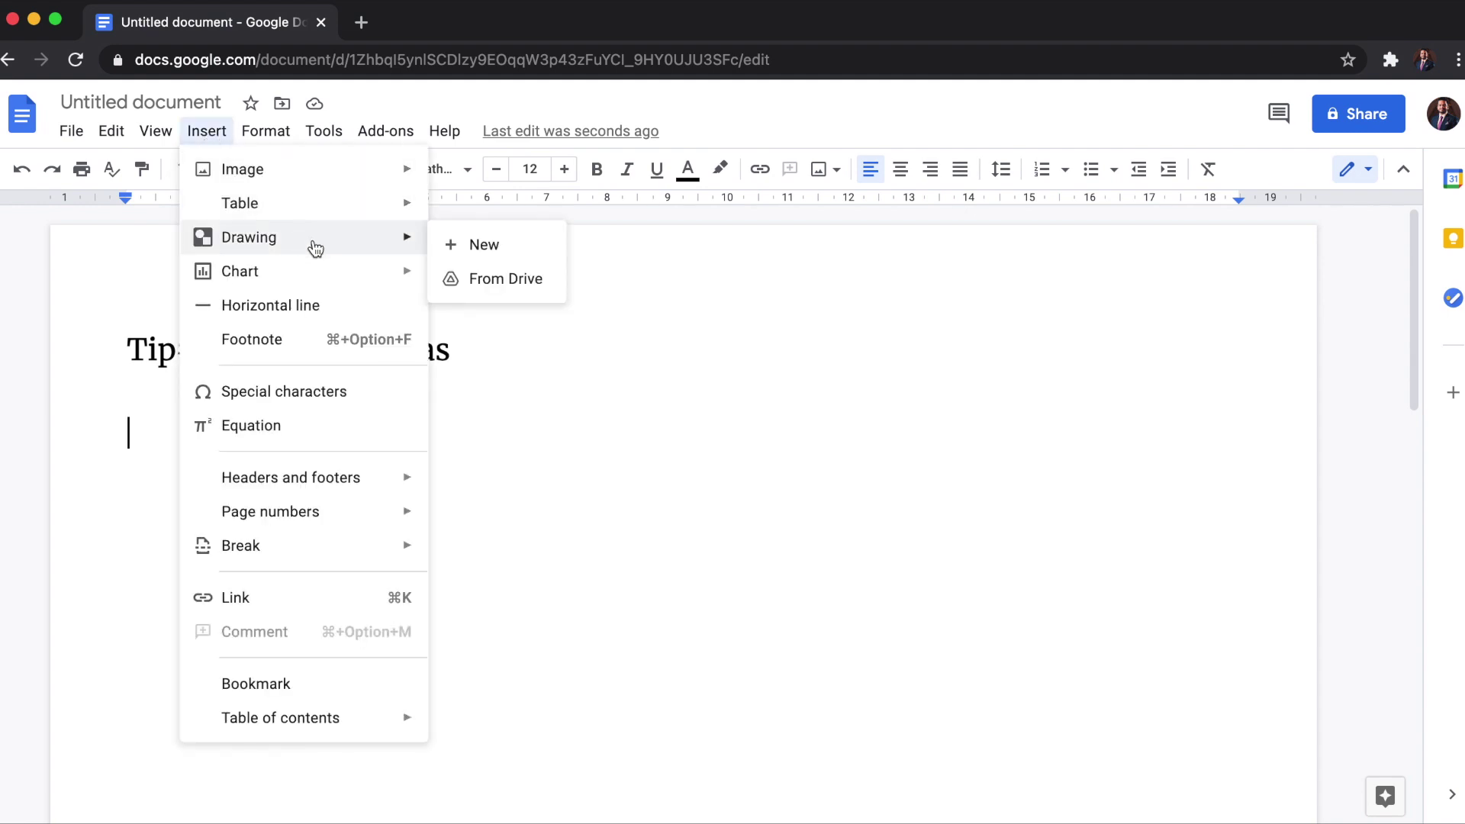
pyautogui.click(476, 246)
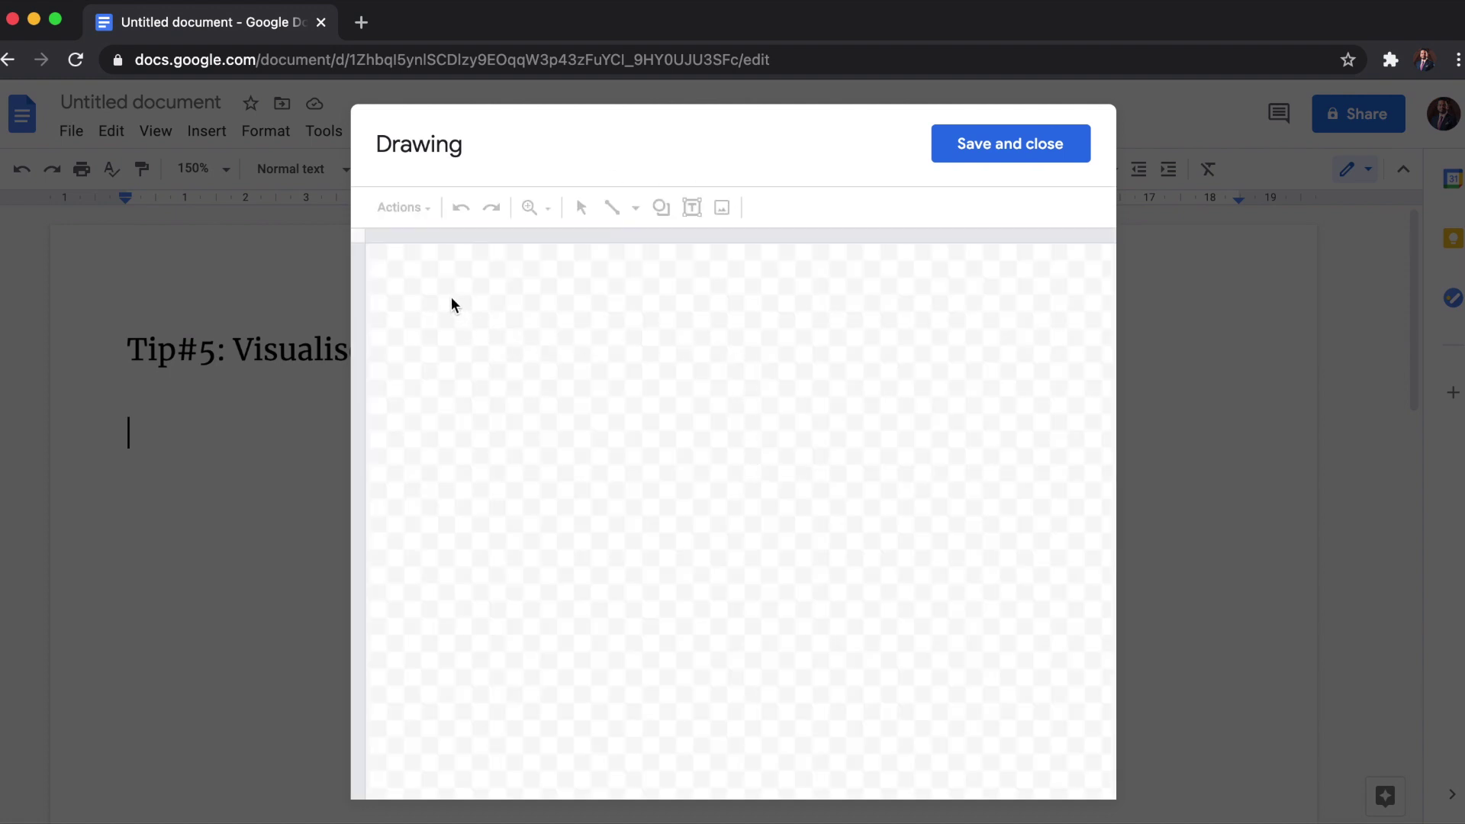
pyautogui.click(661, 206)
pyautogui.click(831, 252)
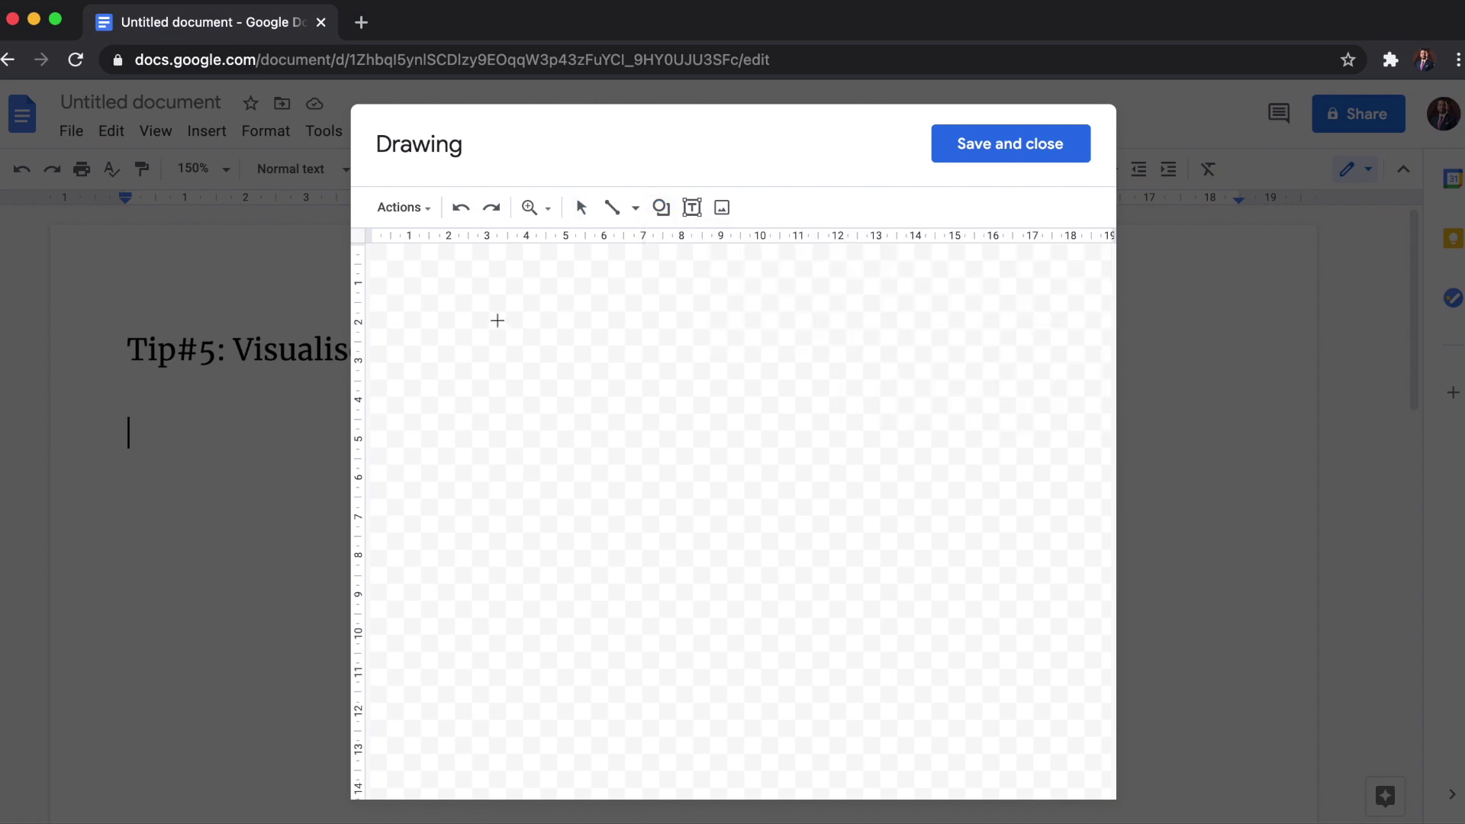
pyautogui.moveTo(496, 294)
pyautogui.mouseDown()
pyautogui.moveTo(617, 592)
pyautogui.moveTo(834, 759)
pyautogui.mouseUp()
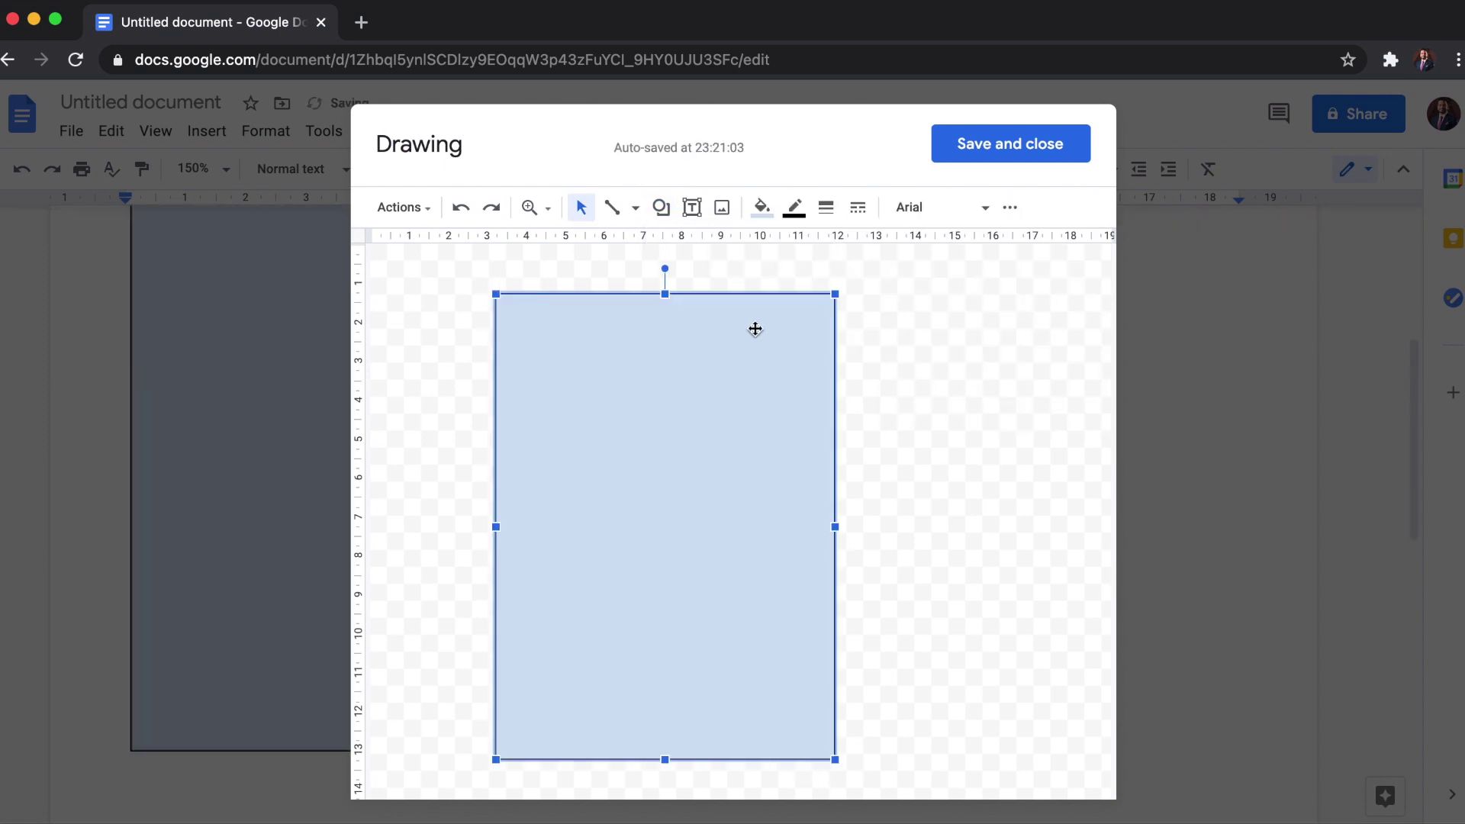
# - Draw a rectangle about 6.5 by 2 cm near the upper edge of the blue background and fill it with grey
pyautogui.click(661, 207)
pyautogui.moveTo(729, 251)
pyautogui.click(828, 255)
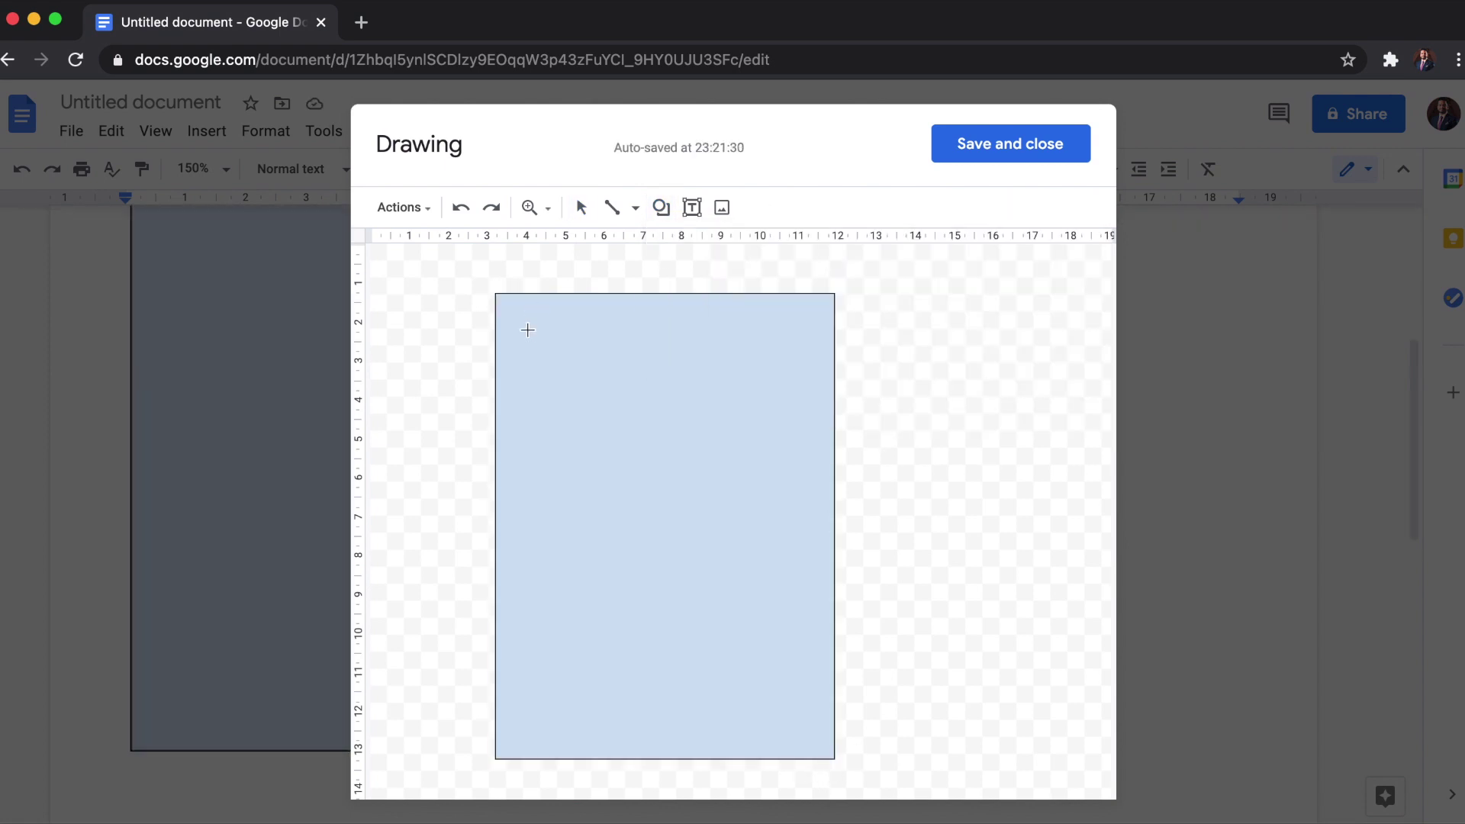
pyautogui.moveTo(539, 333); pyautogui.dragTo(791, 419)
pyautogui.click(761, 207)
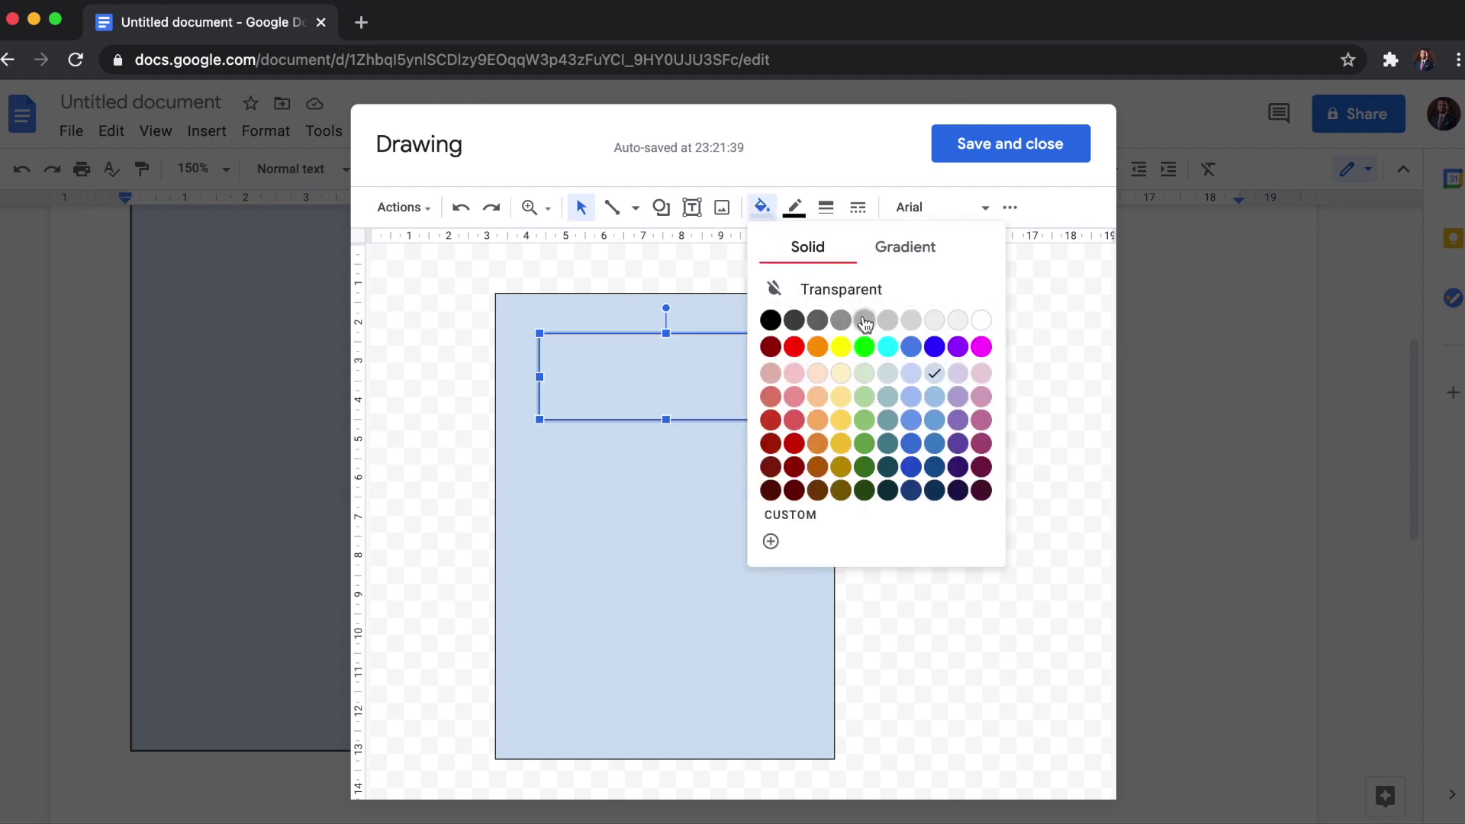
pyautogui.click(864, 321)
# - Add a text box reading "Title Here!" on the grey rectangle
pyautogui.click(691, 206)
pyautogui.moveTo(589, 360); pyautogui.dragTo(732, 387)
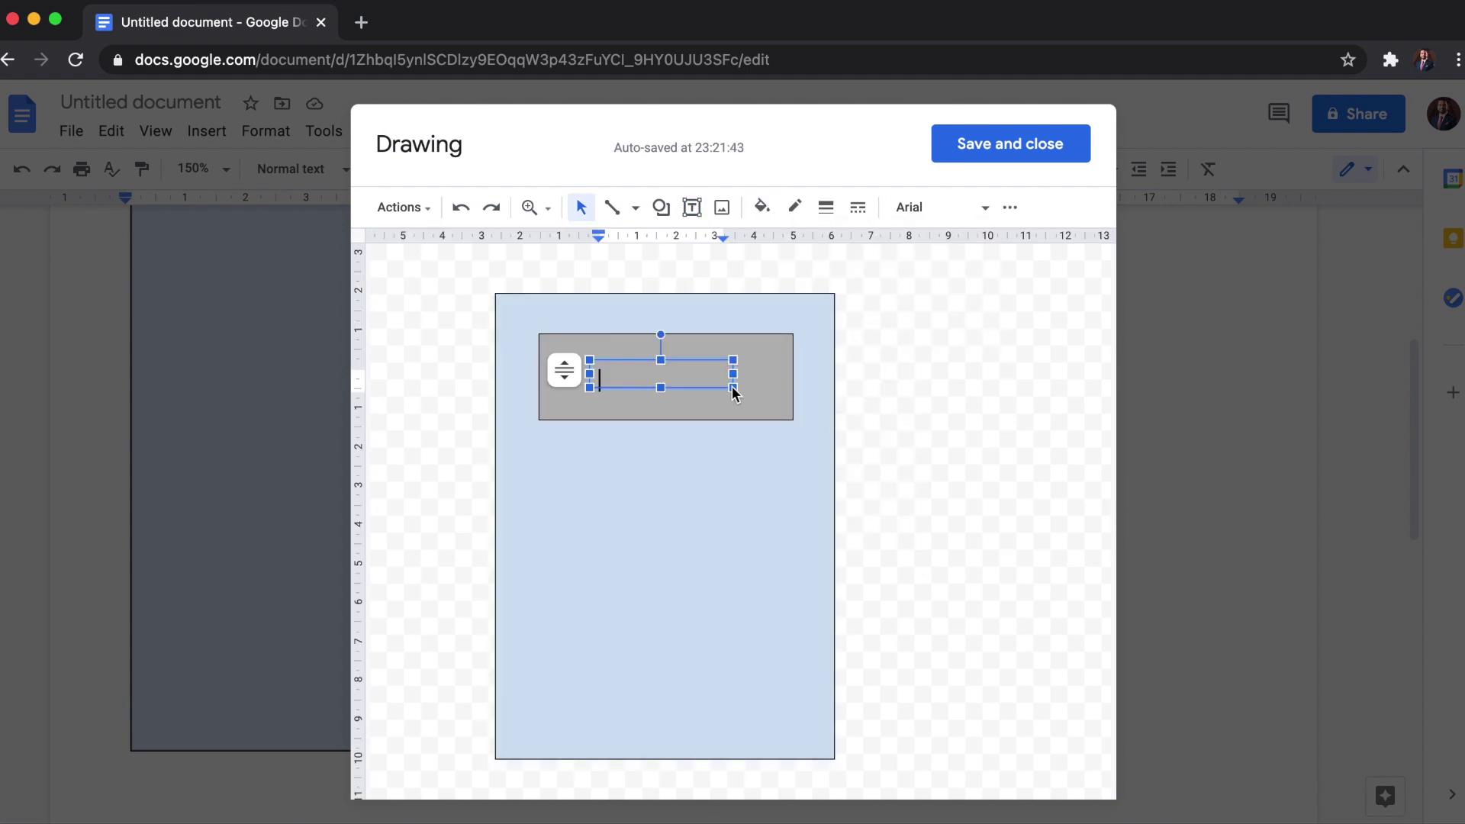
pyautogui.write('Title Here!')
pyautogui.click(775, 481)
# - Draw an ellipse about 4 cm wide, centre it roughly below the grey title rectangle, and fill it with light pink
pyautogui.click(660, 206)
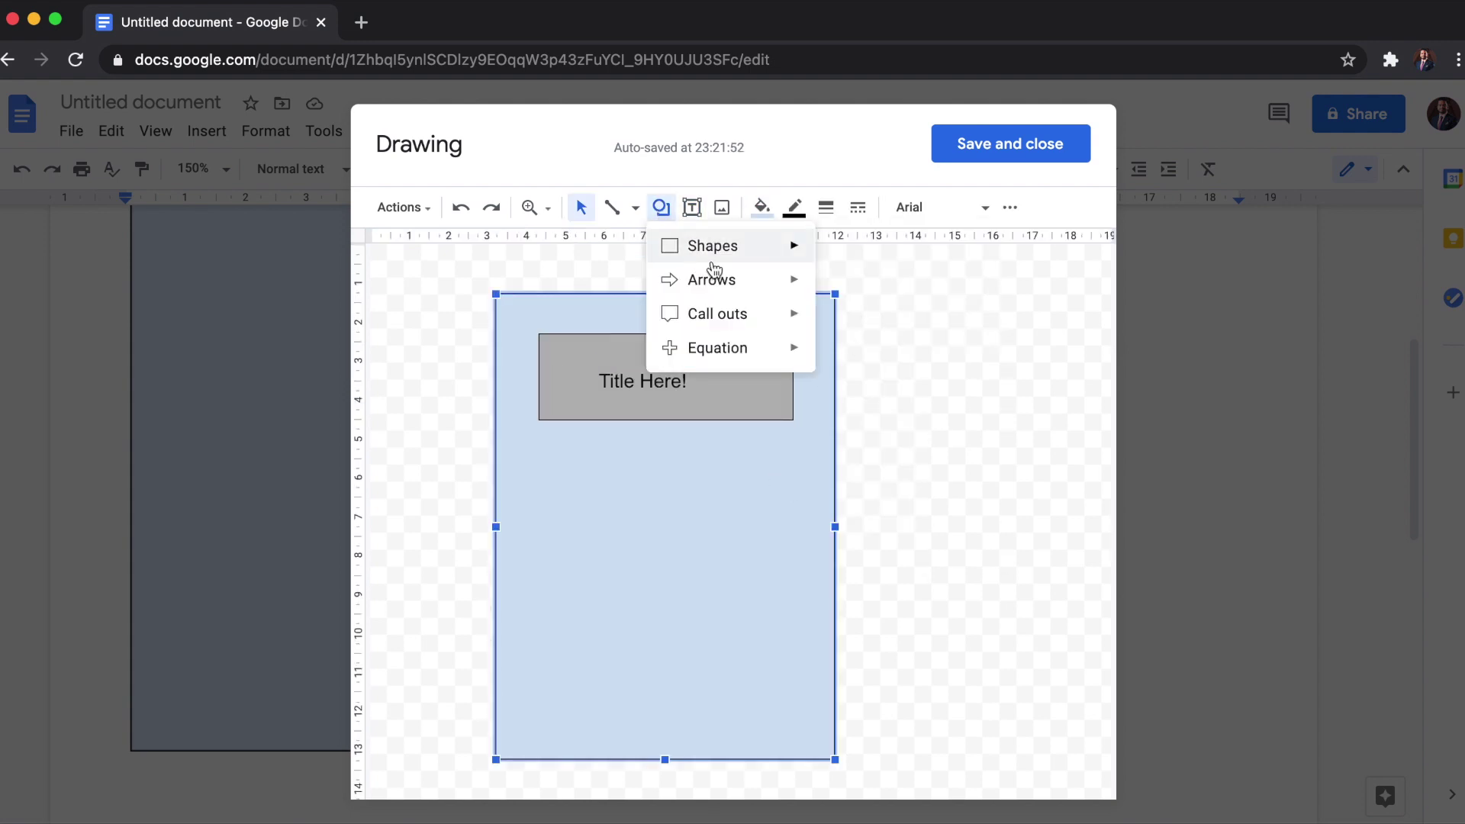
pyautogui.moveTo(746, 249)
pyautogui.click(832, 295)
pyautogui.moveTo(628, 455); pyautogui.dragTo(787, 599)
pyautogui.moveTo(745, 539); pyautogui.dragTo(688, 543)
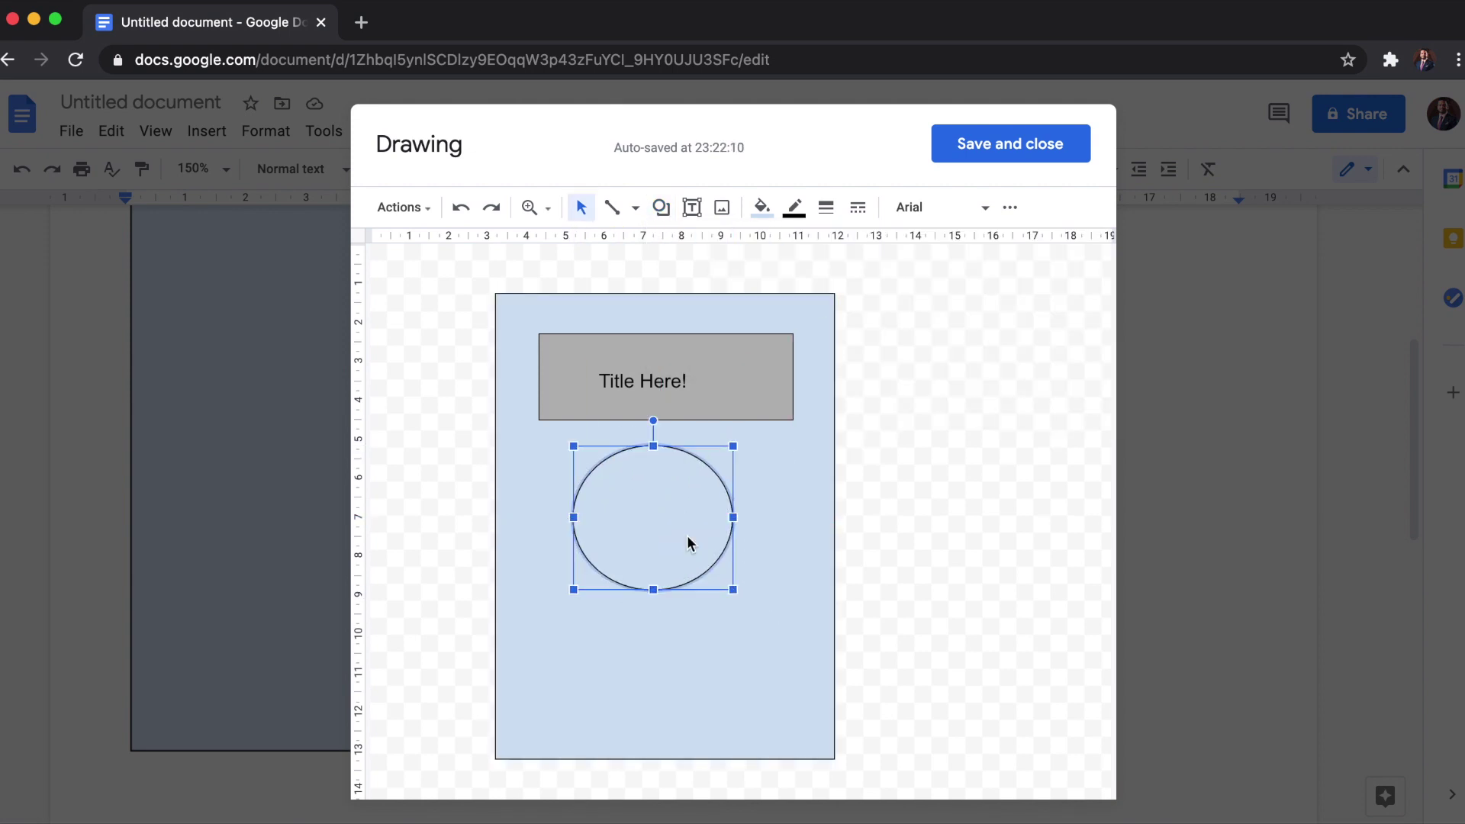
pyautogui.click(760, 207)
pyautogui.click(799, 375)
pyautogui.click(774, 578)
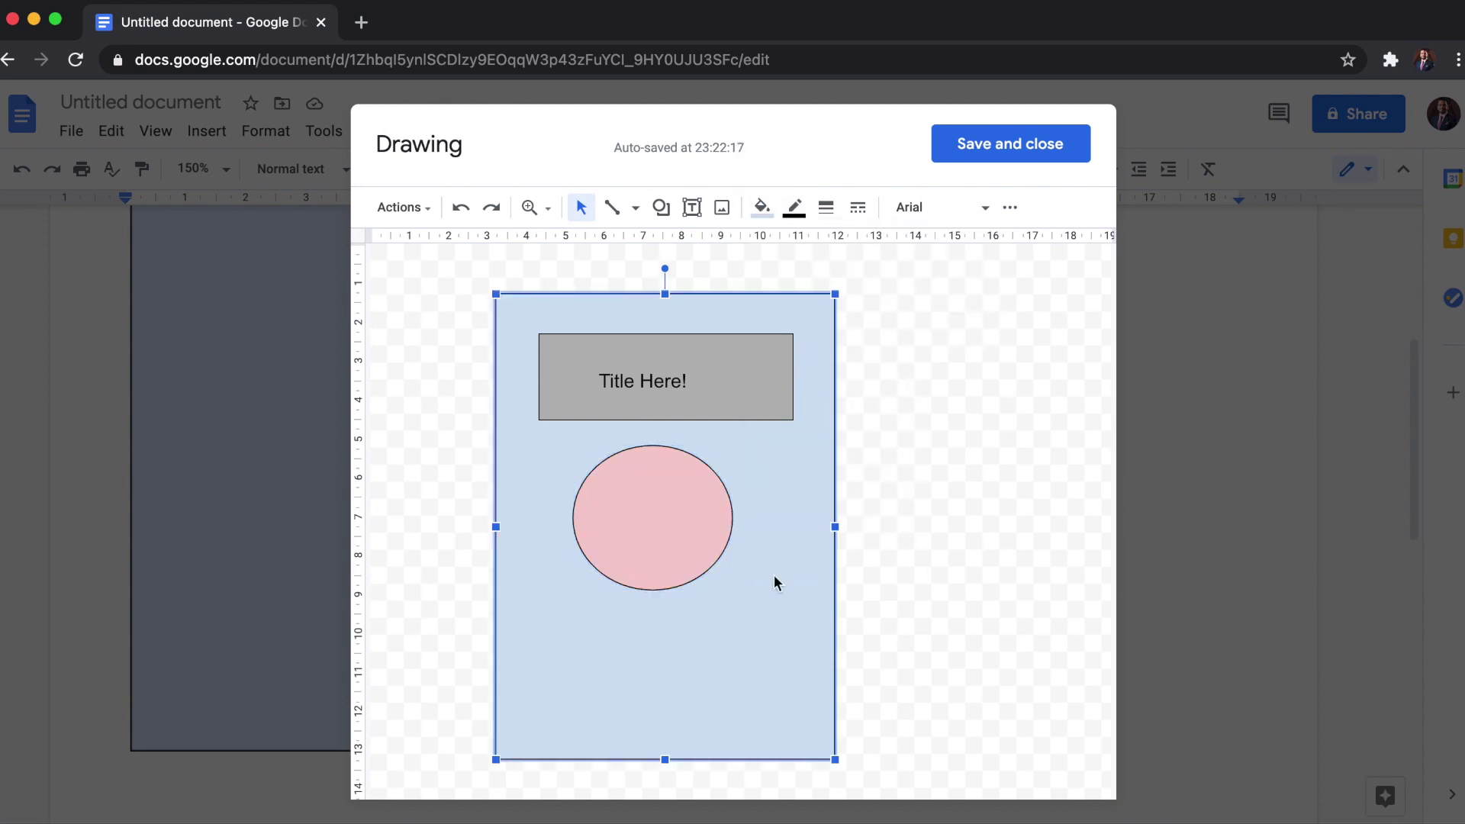
# - Draw a rounded rectangle about 7 by 2 cm below the pink ellipse and fill it with light green
pyautogui.click(673, 220)
pyautogui.moveTo(794, 245)
pyautogui.click(856, 255)
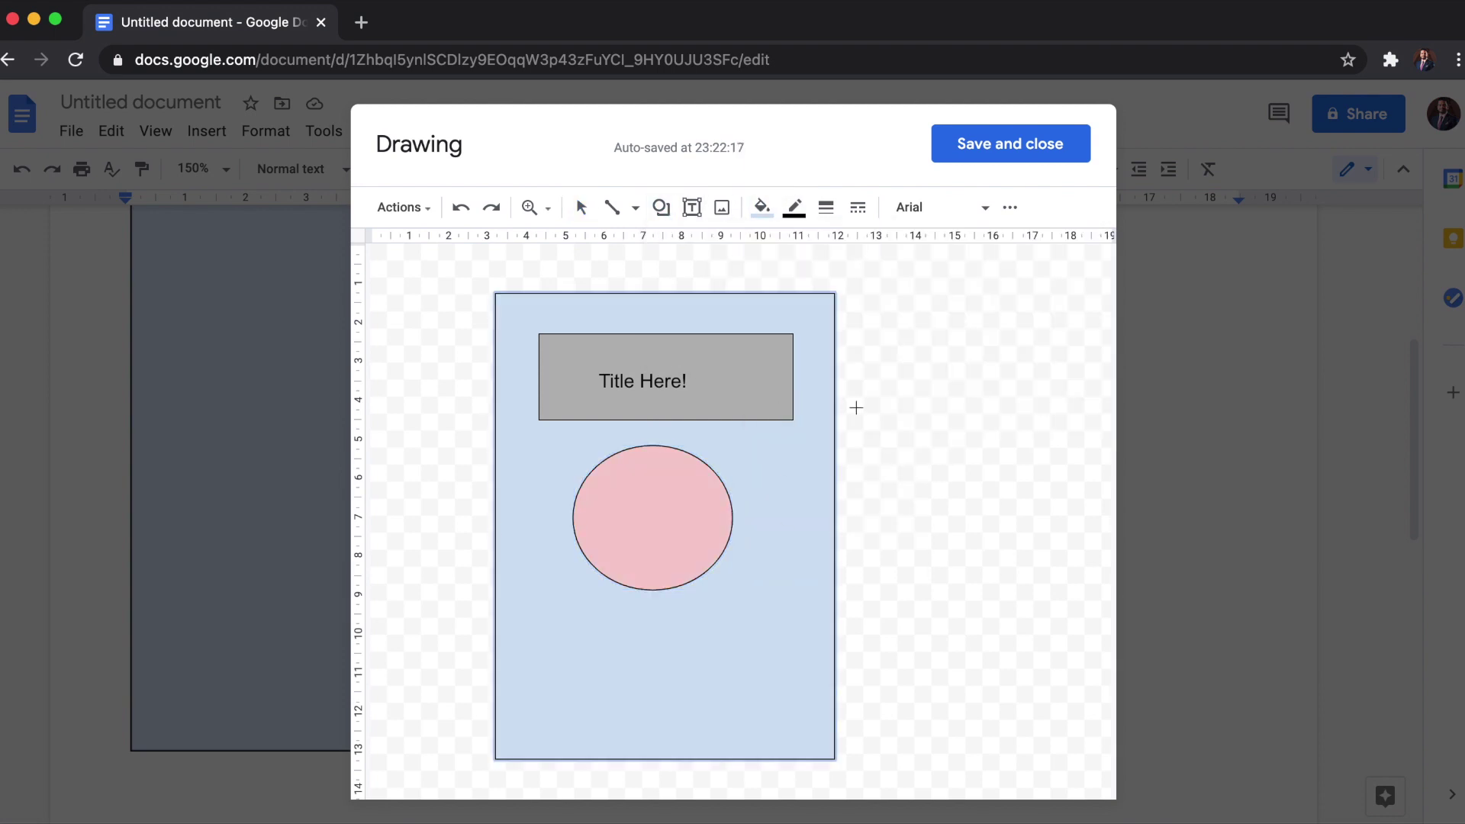
pyautogui.moveTo(526, 614); pyautogui.dragTo(804, 689)
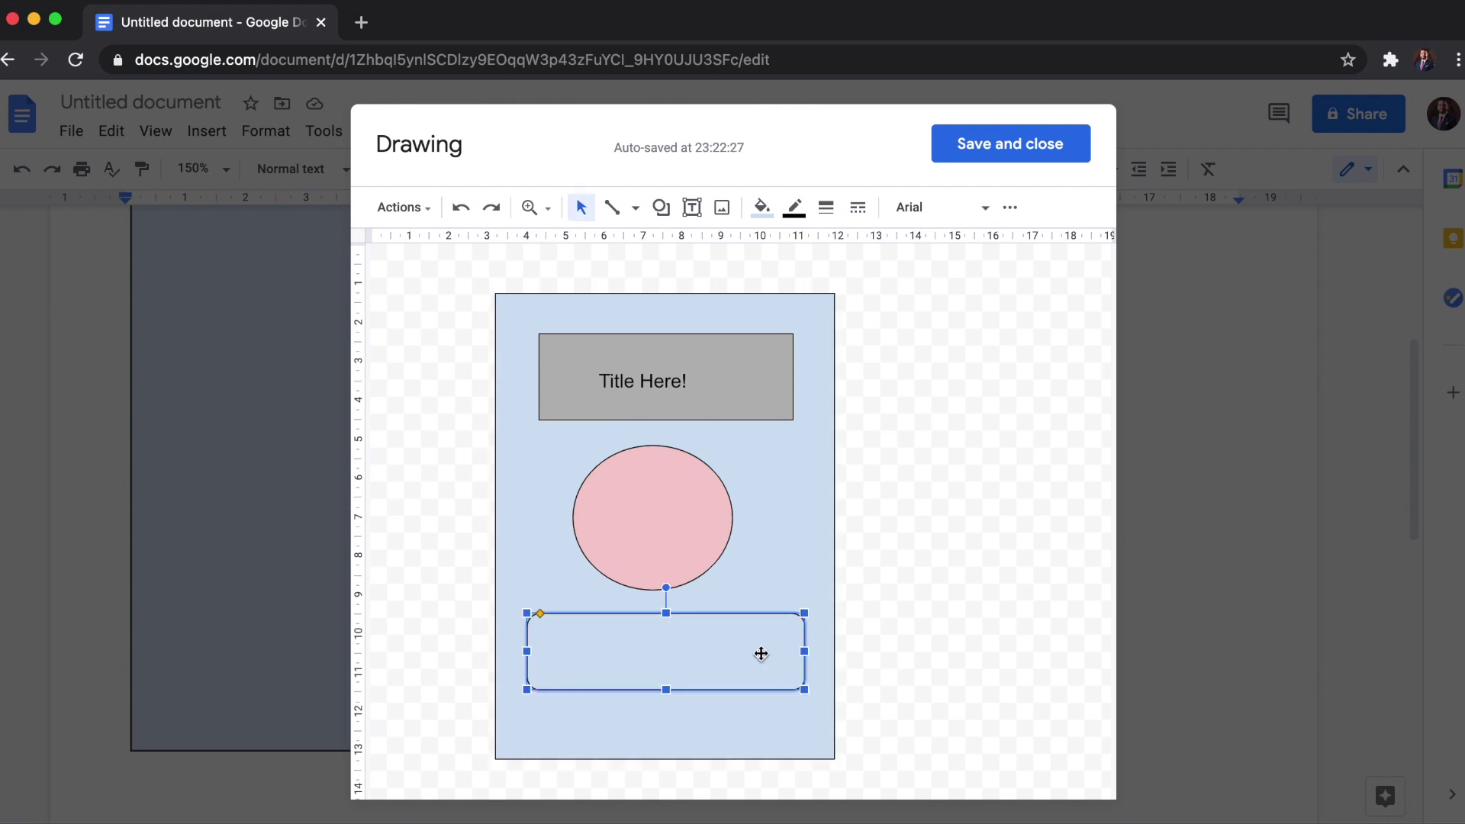
pyautogui.click(761, 208)
pyautogui.click(865, 373)
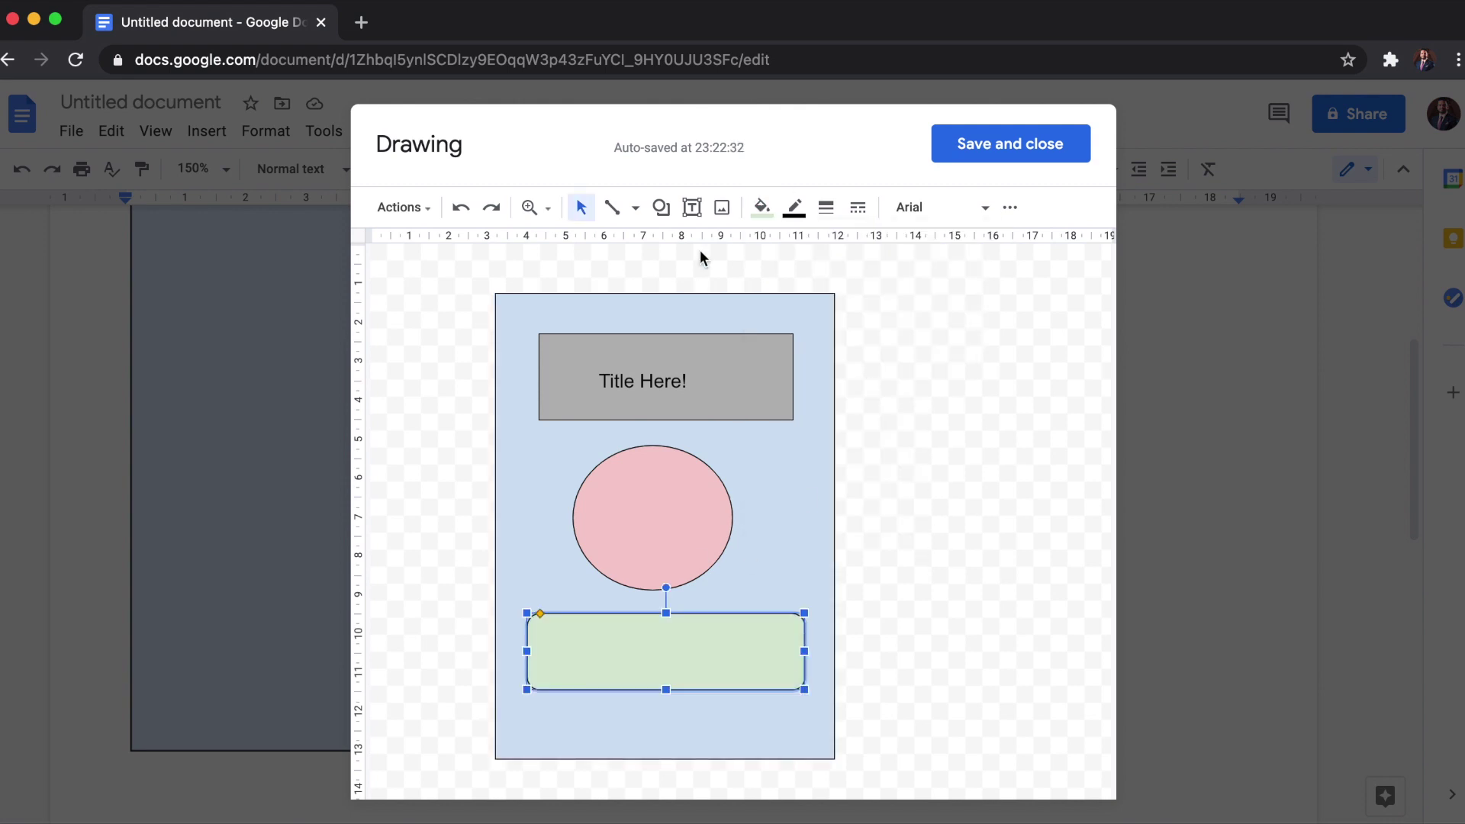
# - Add a text box reading "Information" on the green rounded rectangle
pyautogui.click(692, 207)
pyautogui.moveTo(601, 638); pyautogui.dragTo(746, 667)
pyautogui.write('Information')
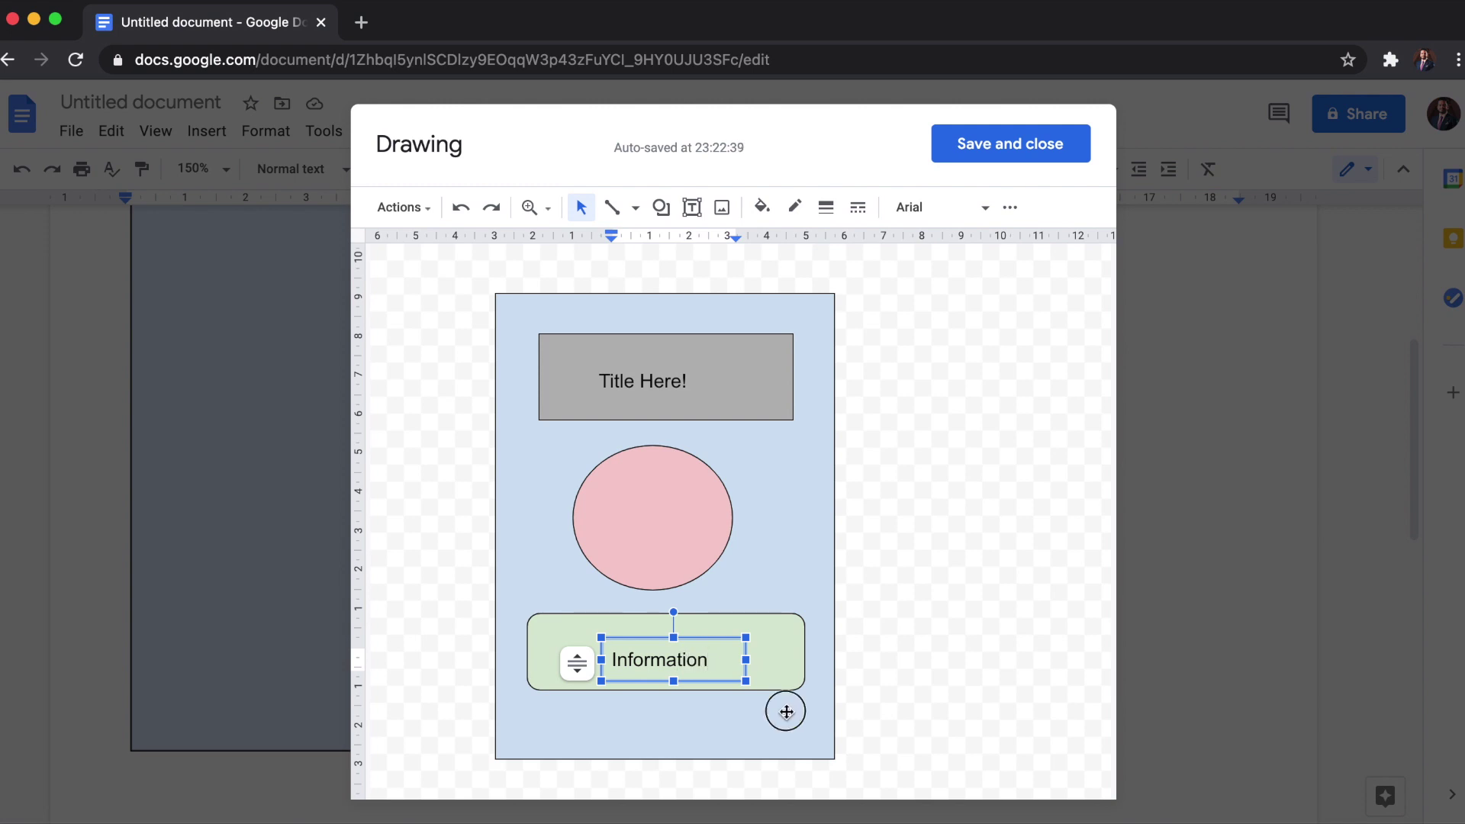
# - Place a light yellow callout strip below the Information box and add a "CTA" text box on it
pyautogui.moveTo(641, 728); pyautogui.dragTo(725, 759)
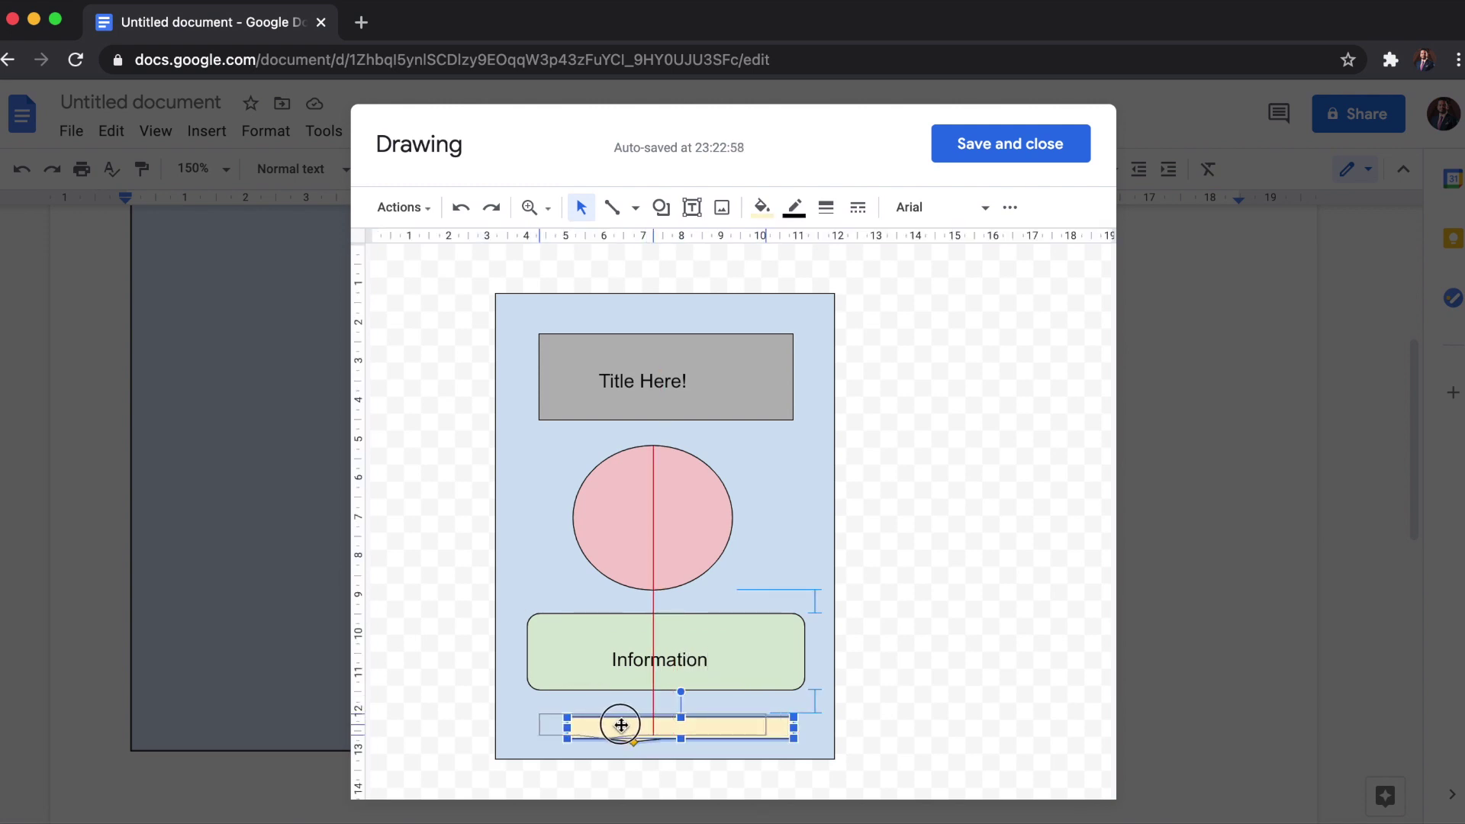
pyautogui.click(691, 206)
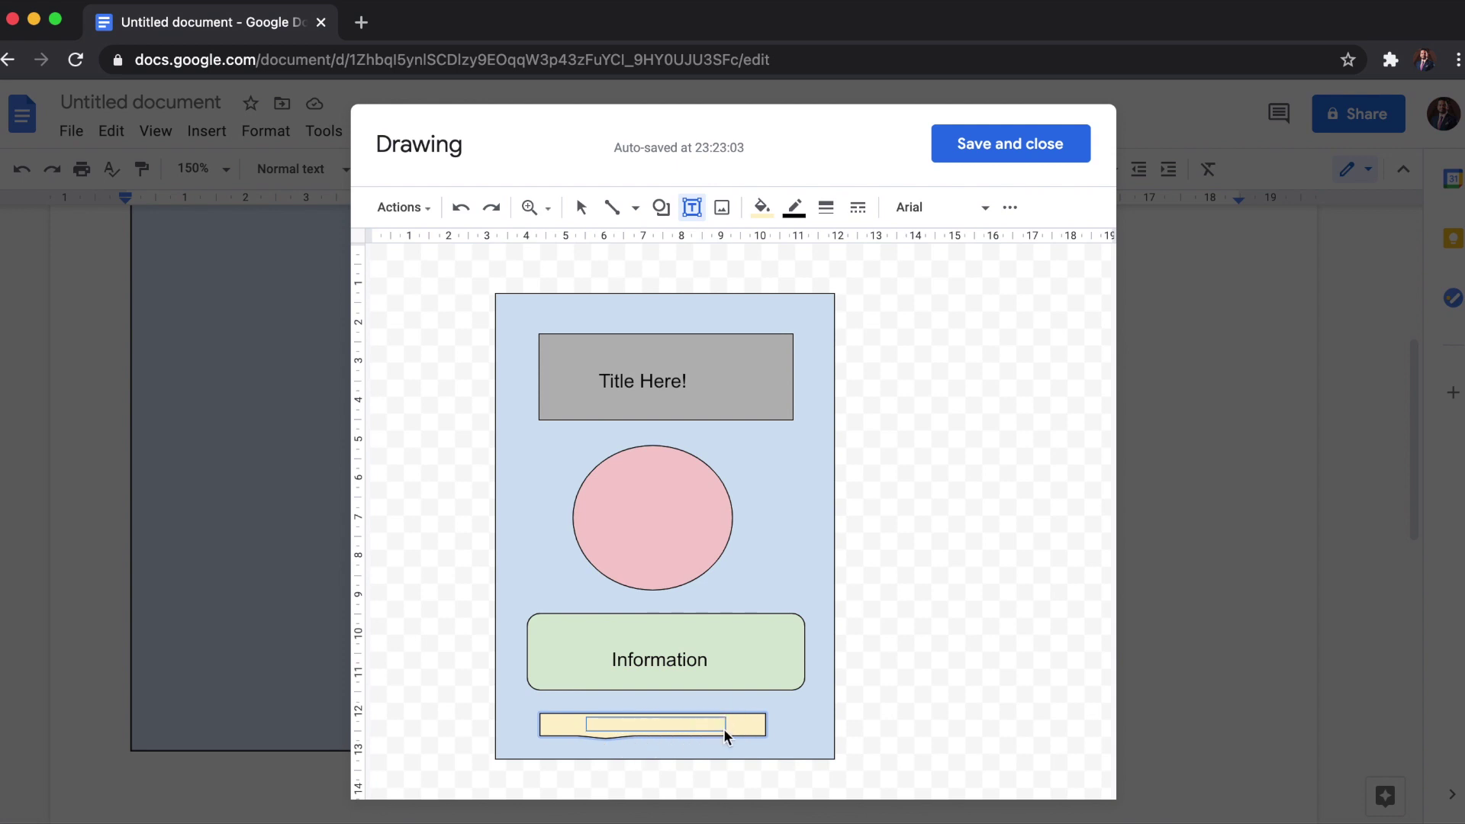
pyautogui.write('CTA')
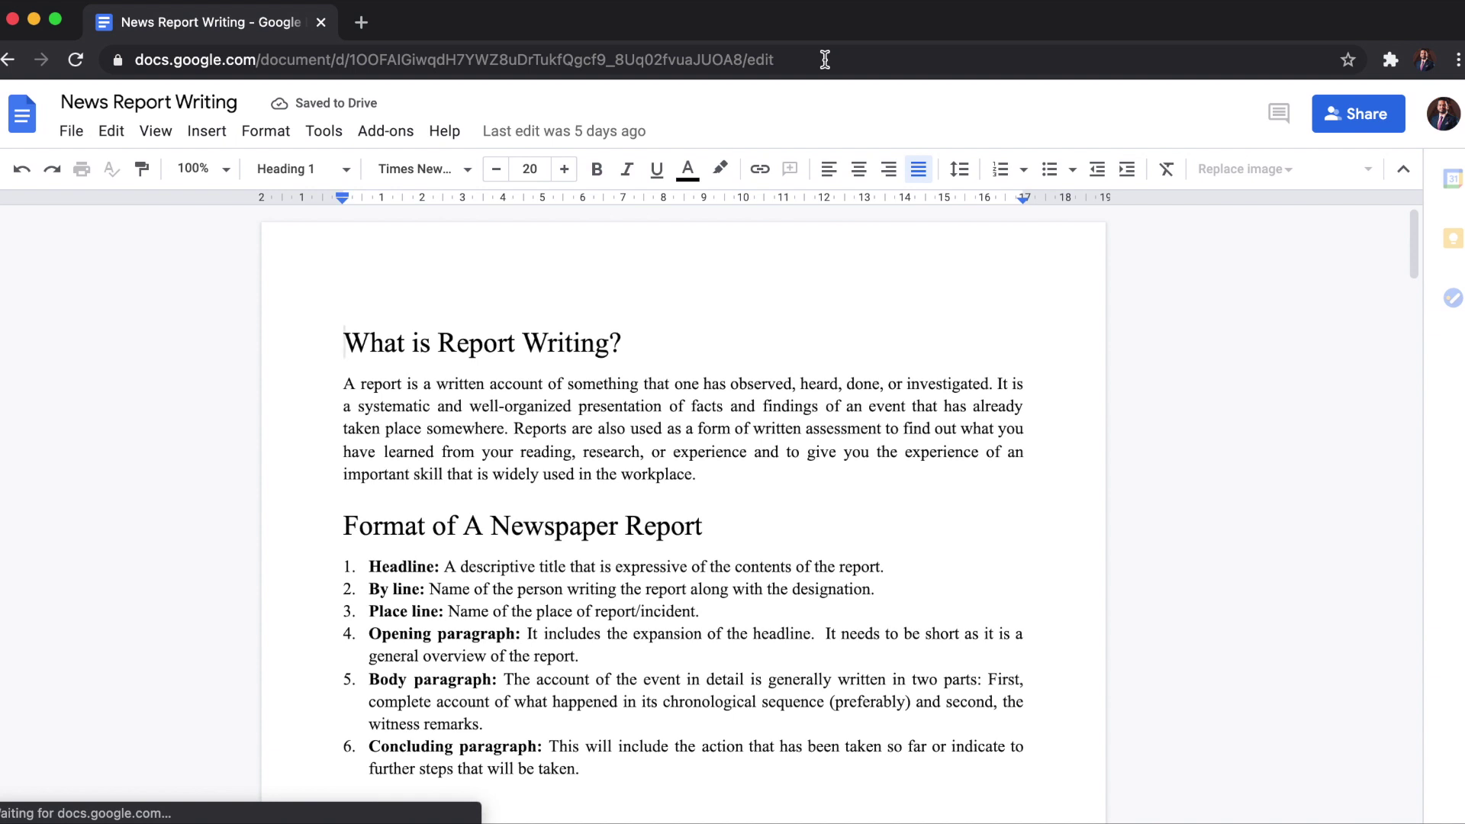
# - Replace "edit" with "preview" at the end of the News Report Writing document's URL and copy the full address
pyautogui.doubleClick(825, 60)
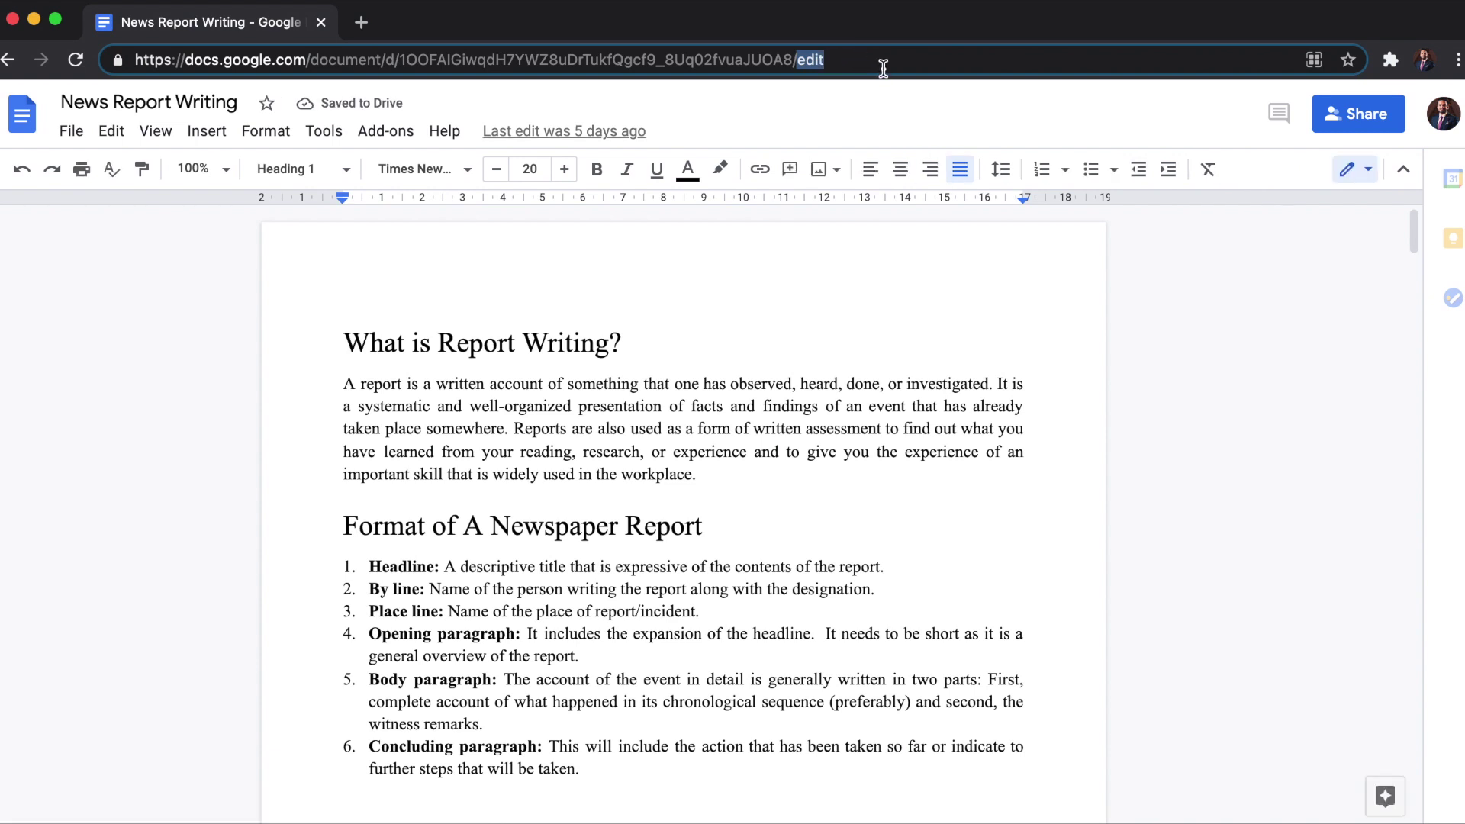
pyautogui.write('preview')
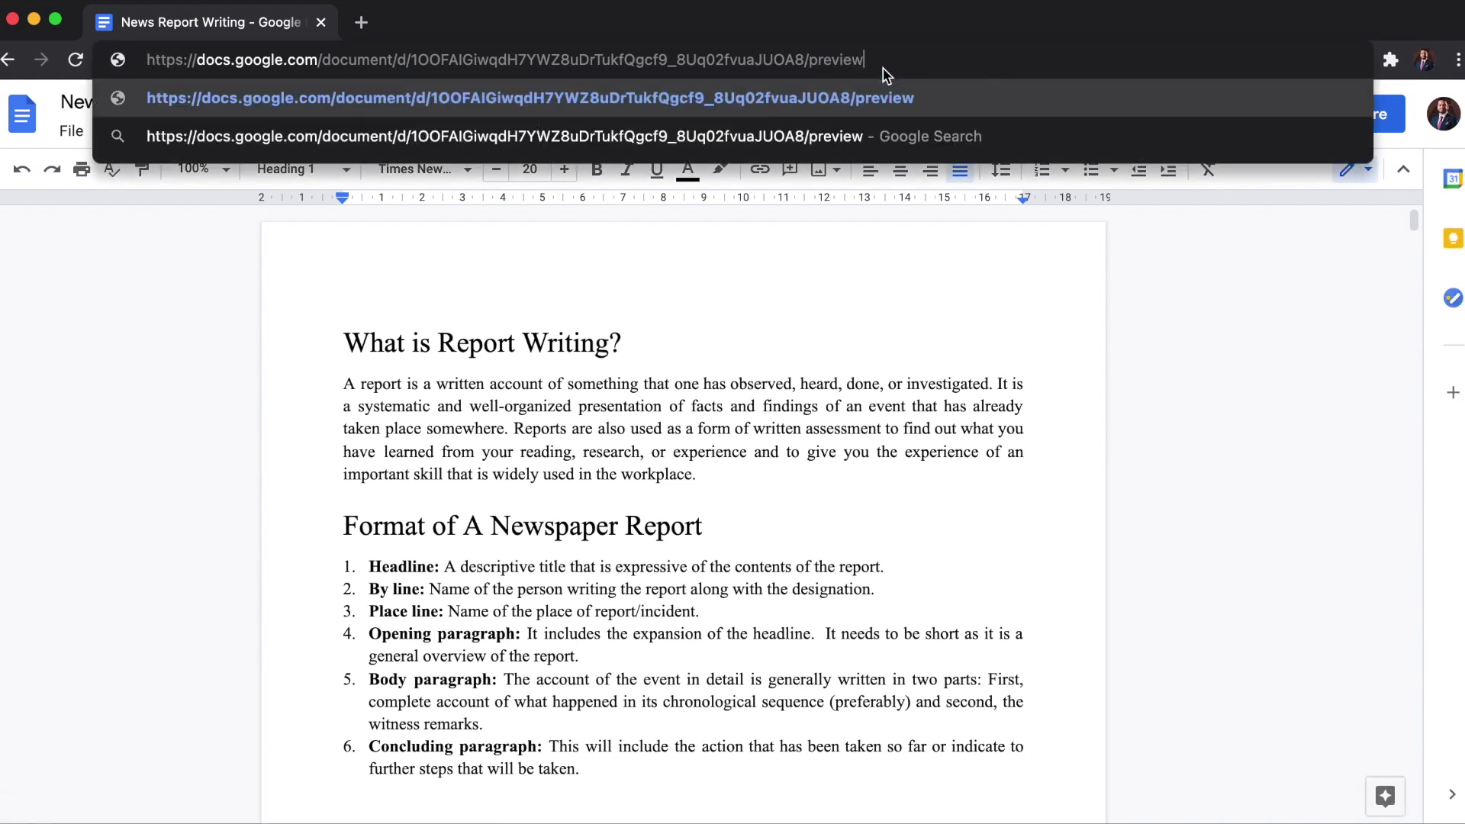
pyautogui.press('super+a')
pyautogui.press('super+c')
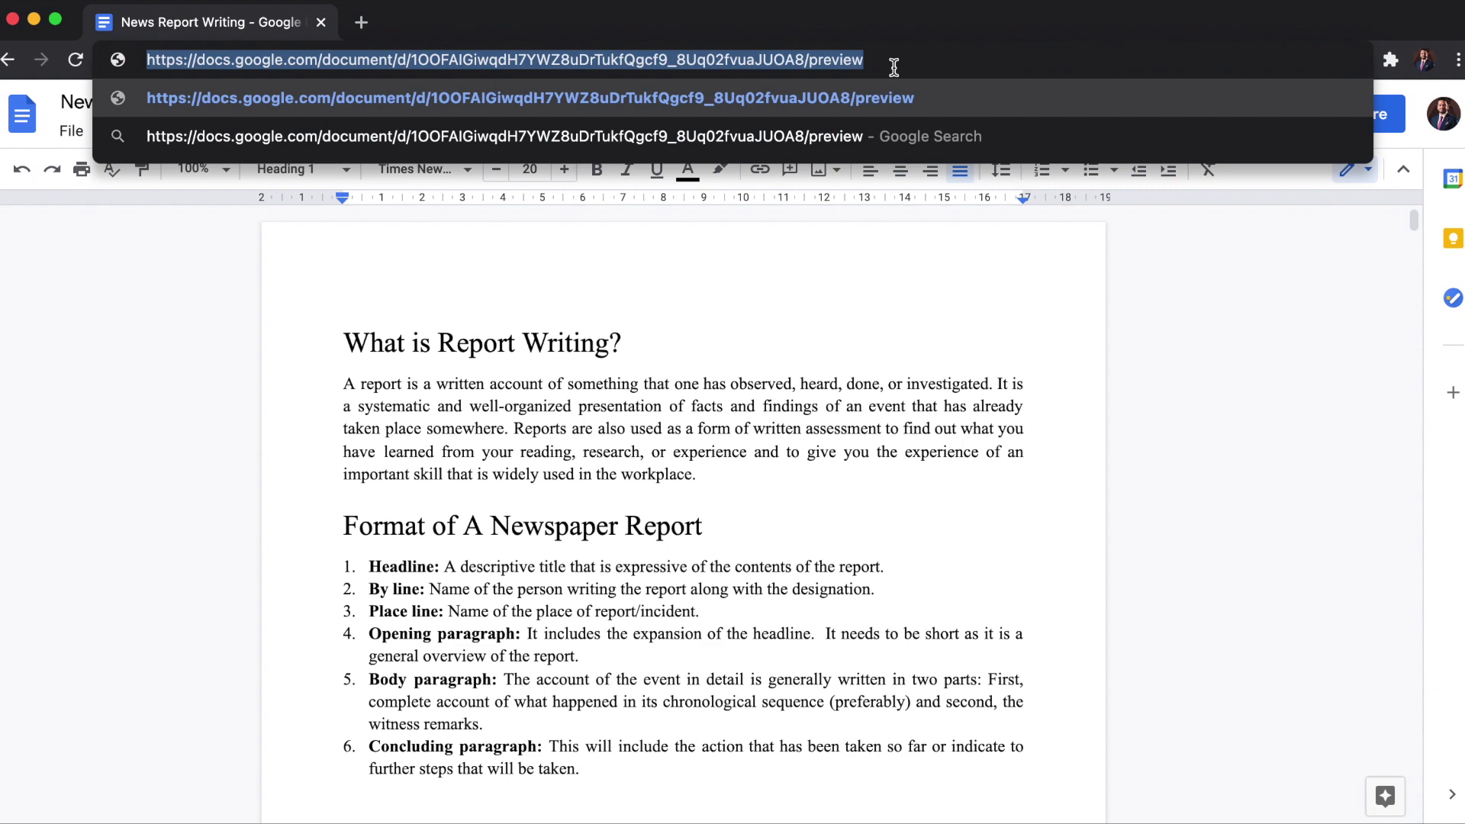
# - Open the copied preview link in a new browser tab and look through the document's preview
pyautogui.click(361, 23)
pyautogui.press('super+v')
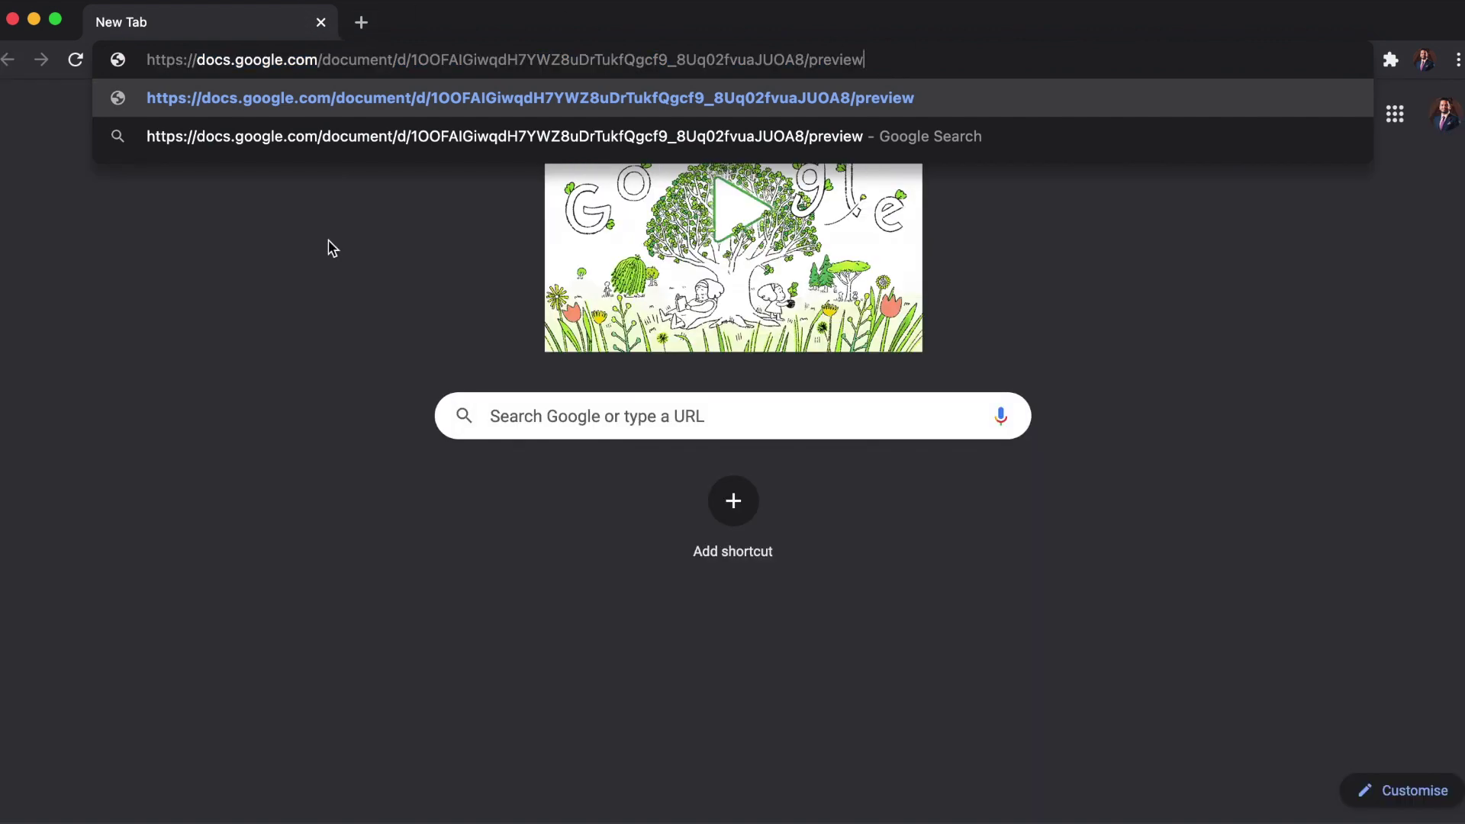
pyautogui.press('Return')
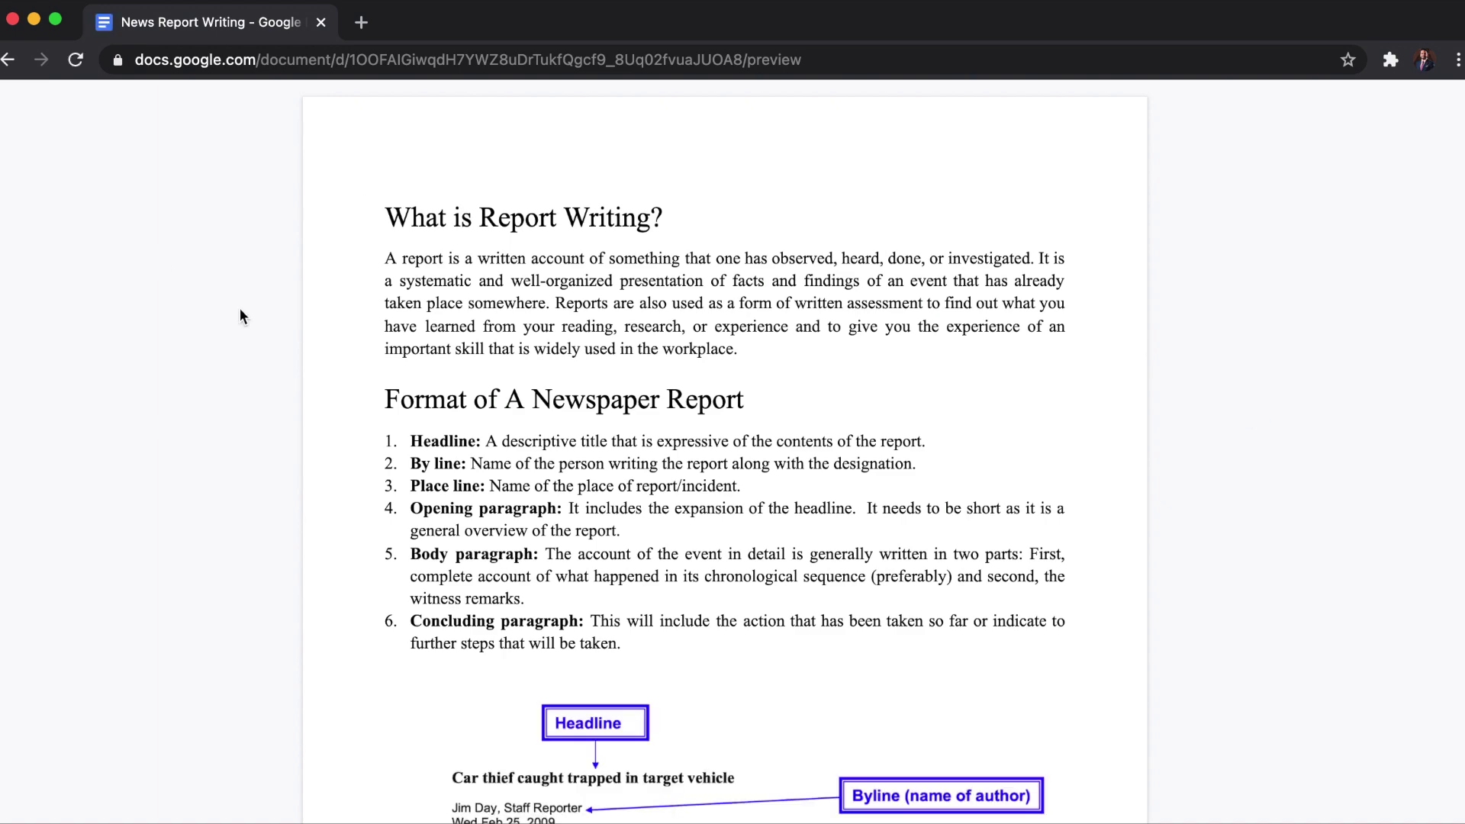
pyautogui.scroll(-4, 428, 617)
pyautogui.scroll(-6, 428, 616)
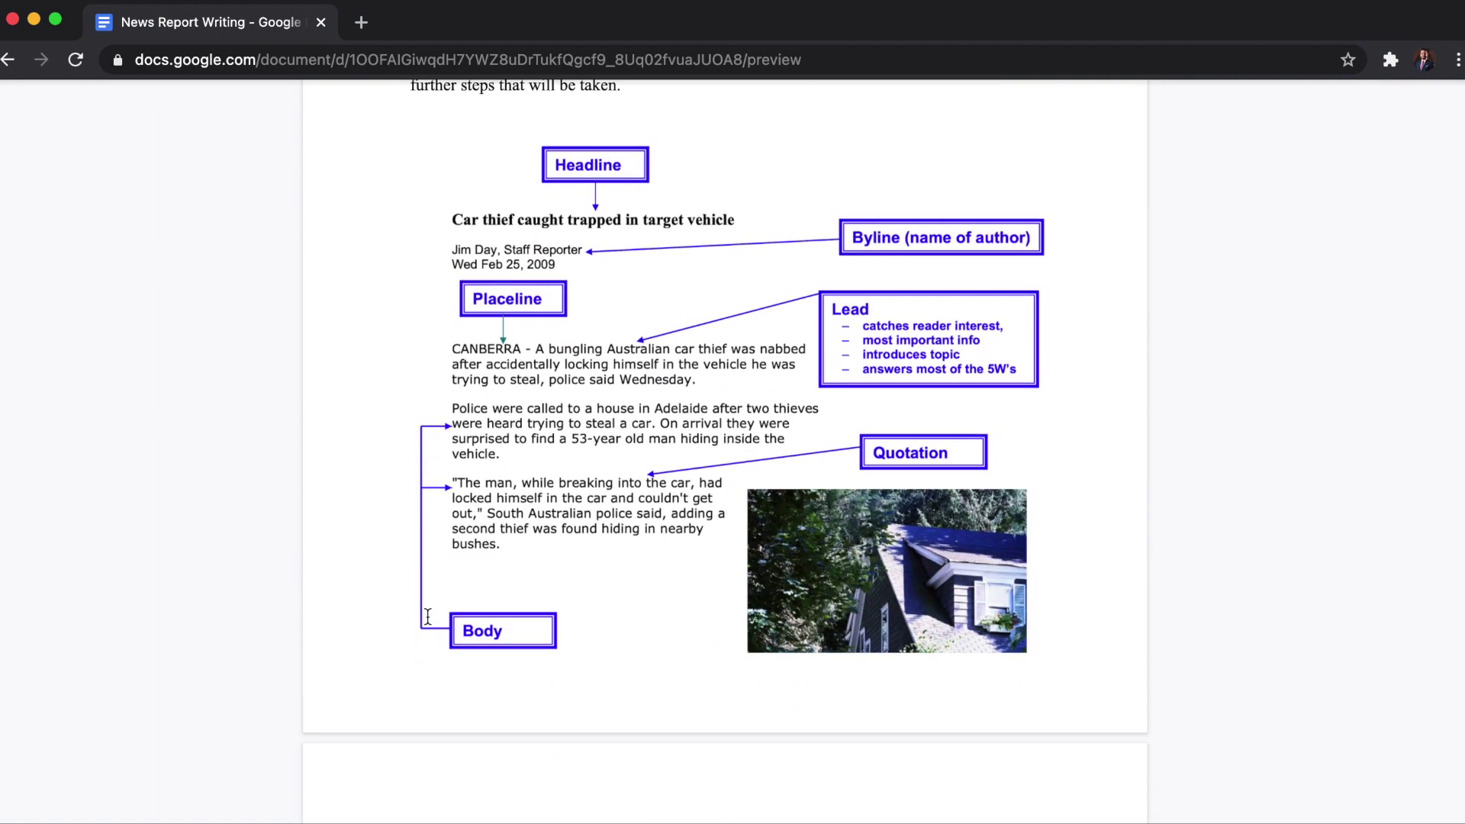
pyautogui.scroll(9, 428, 618)
pyautogui.scroll(2, 428, 624)
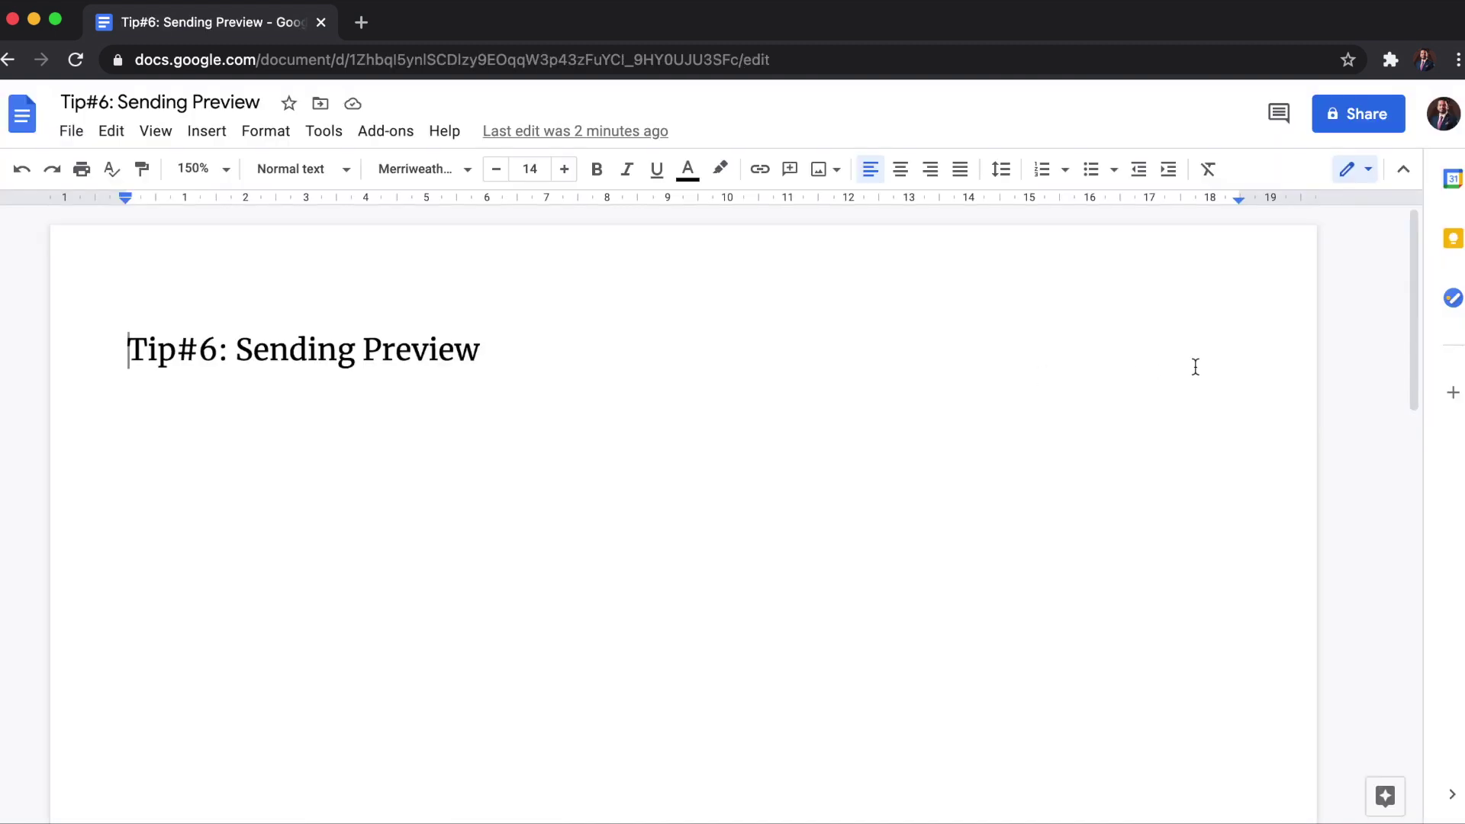
# - Change the document's link access to anyone with the link and open the choice of link roles
pyautogui.click(1364, 122)
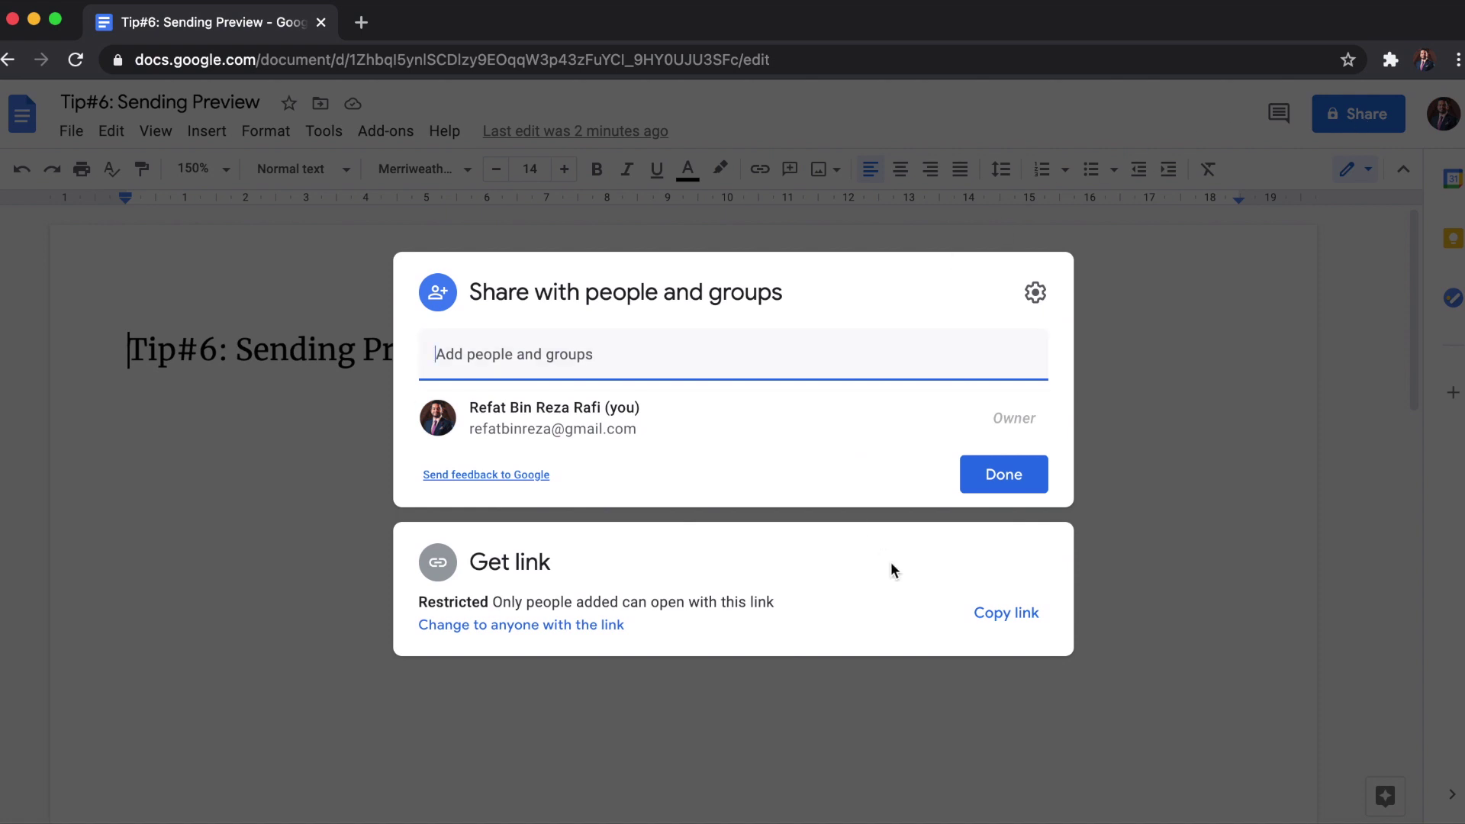
pyautogui.click(481, 626)
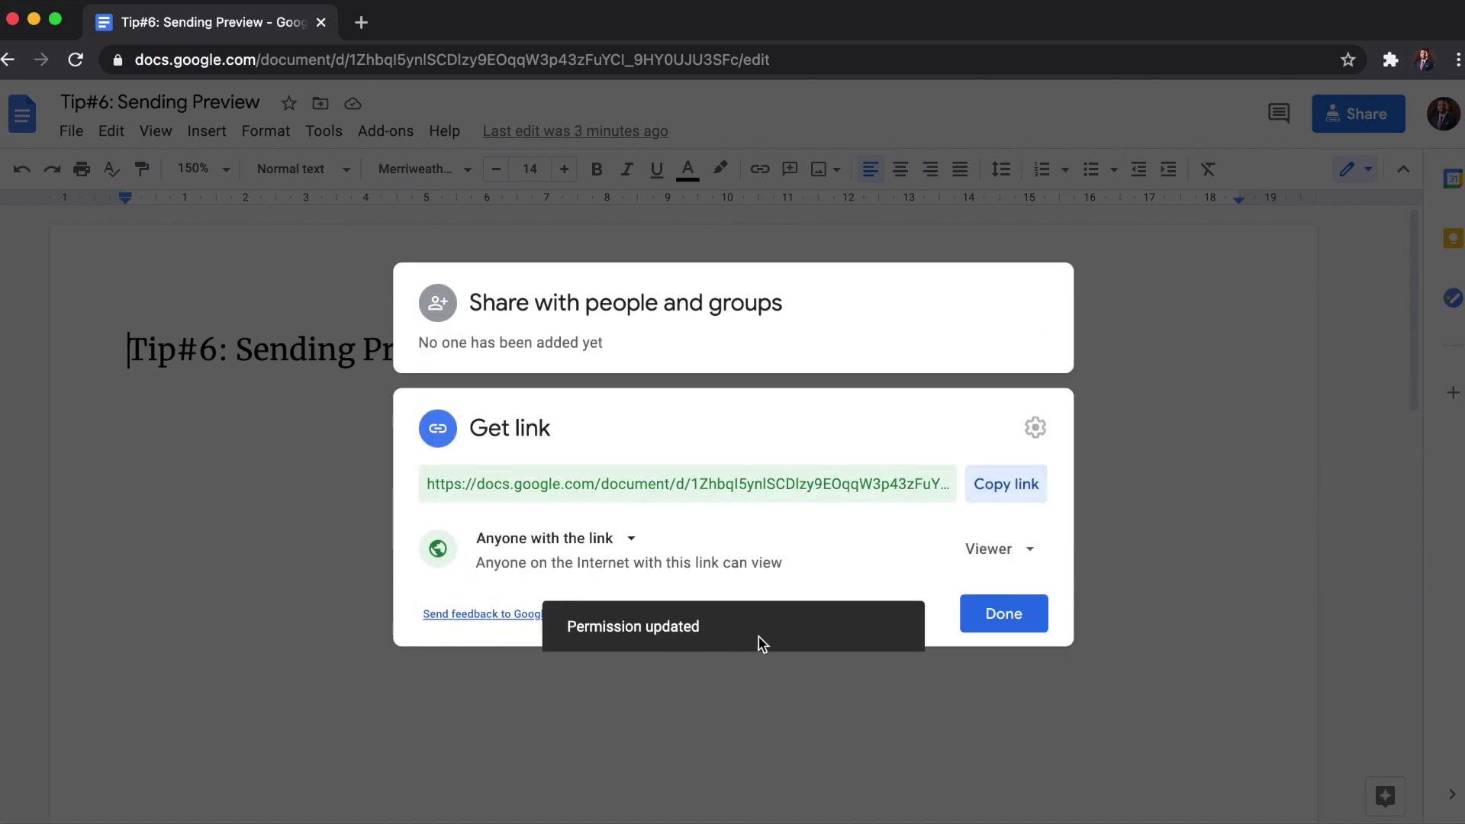
pyautogui.click(984, 549)
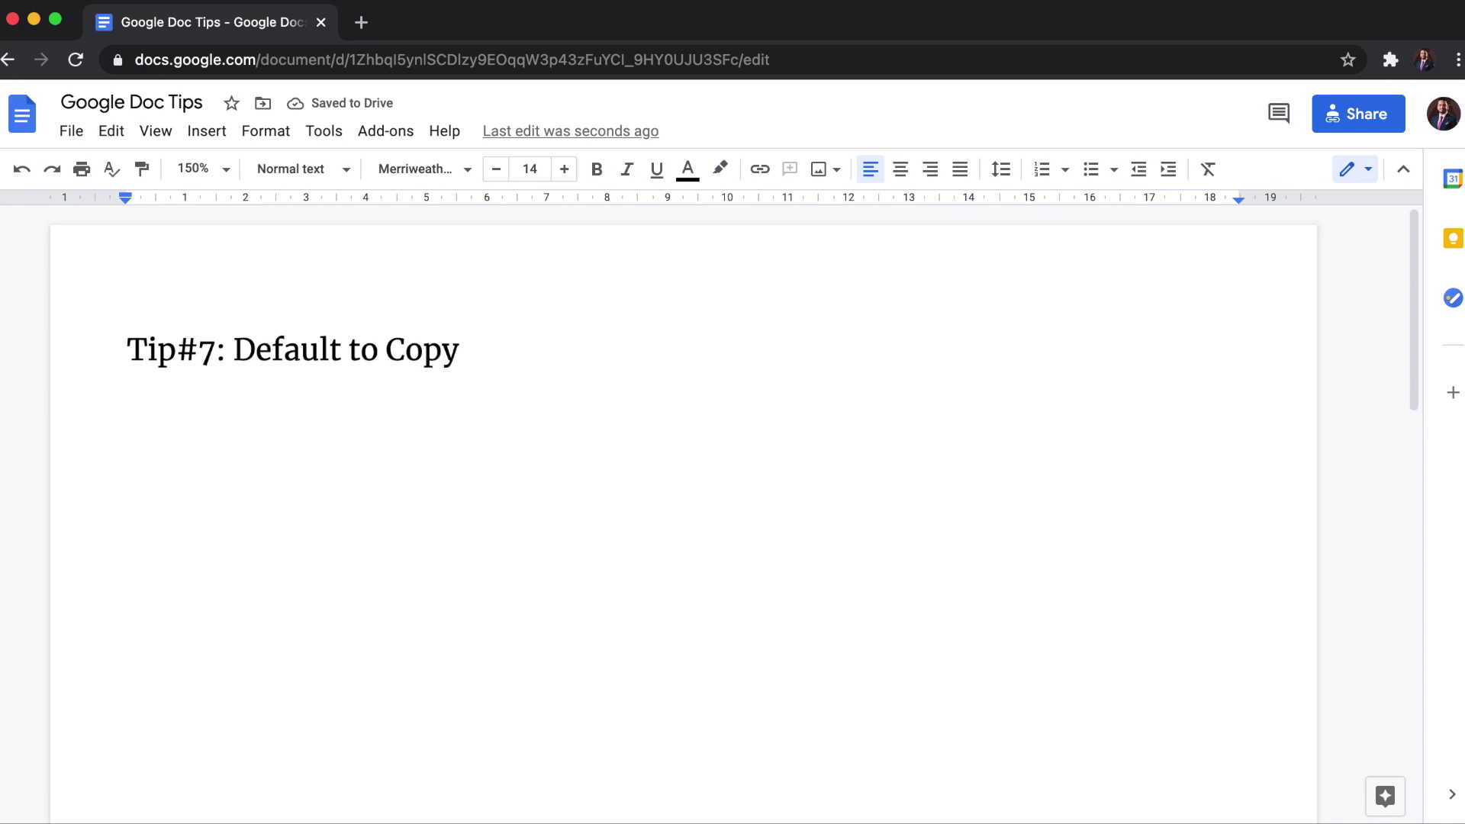
# - Replace "edit" with "copy" at the end of the Google Doc Tips document's URL and copy the full address
pyautogui.click(867, 64)
pyautogui.doubleClick(867, 64)
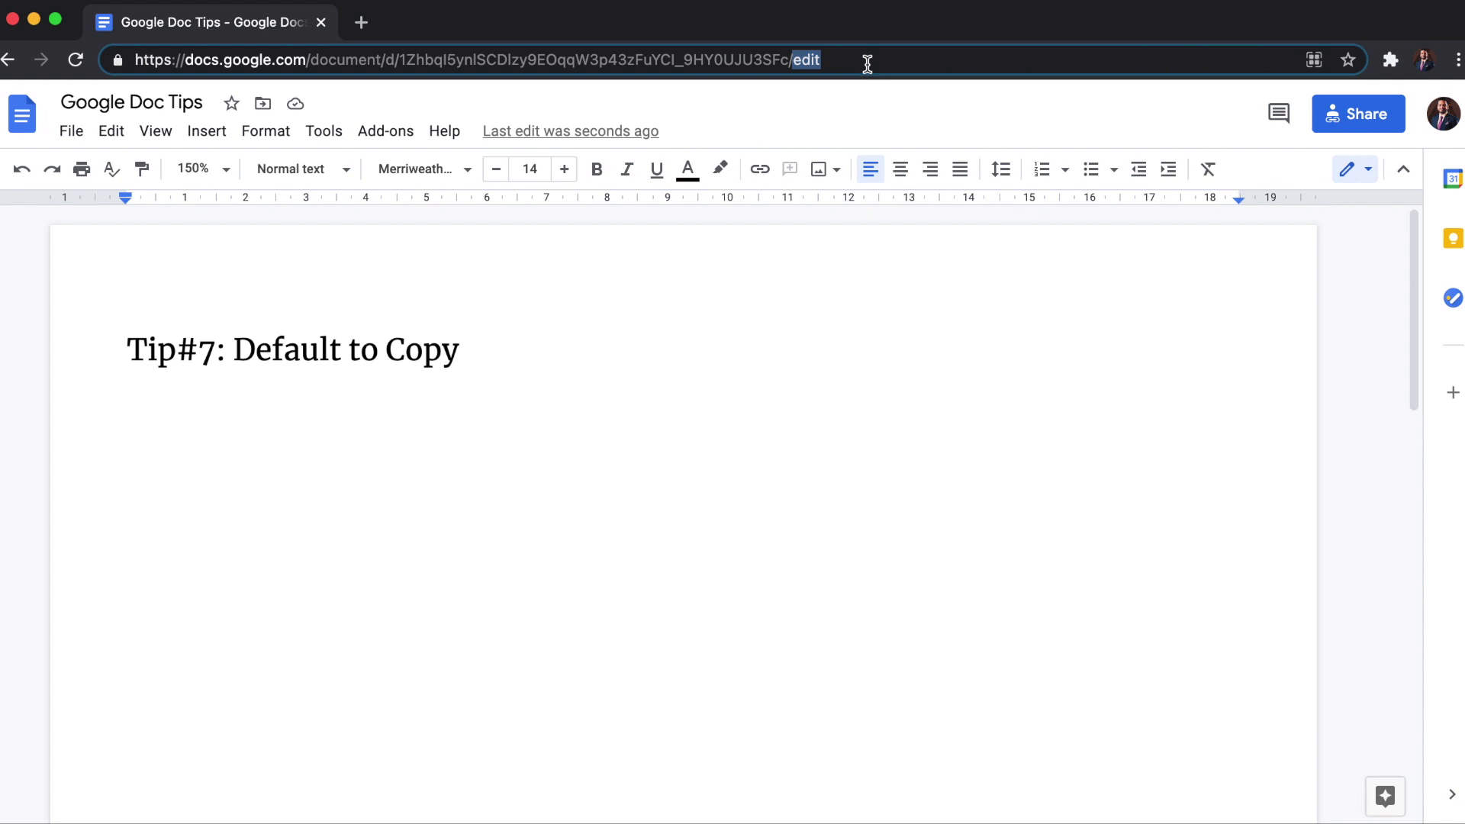
pyautogui.write('copy')
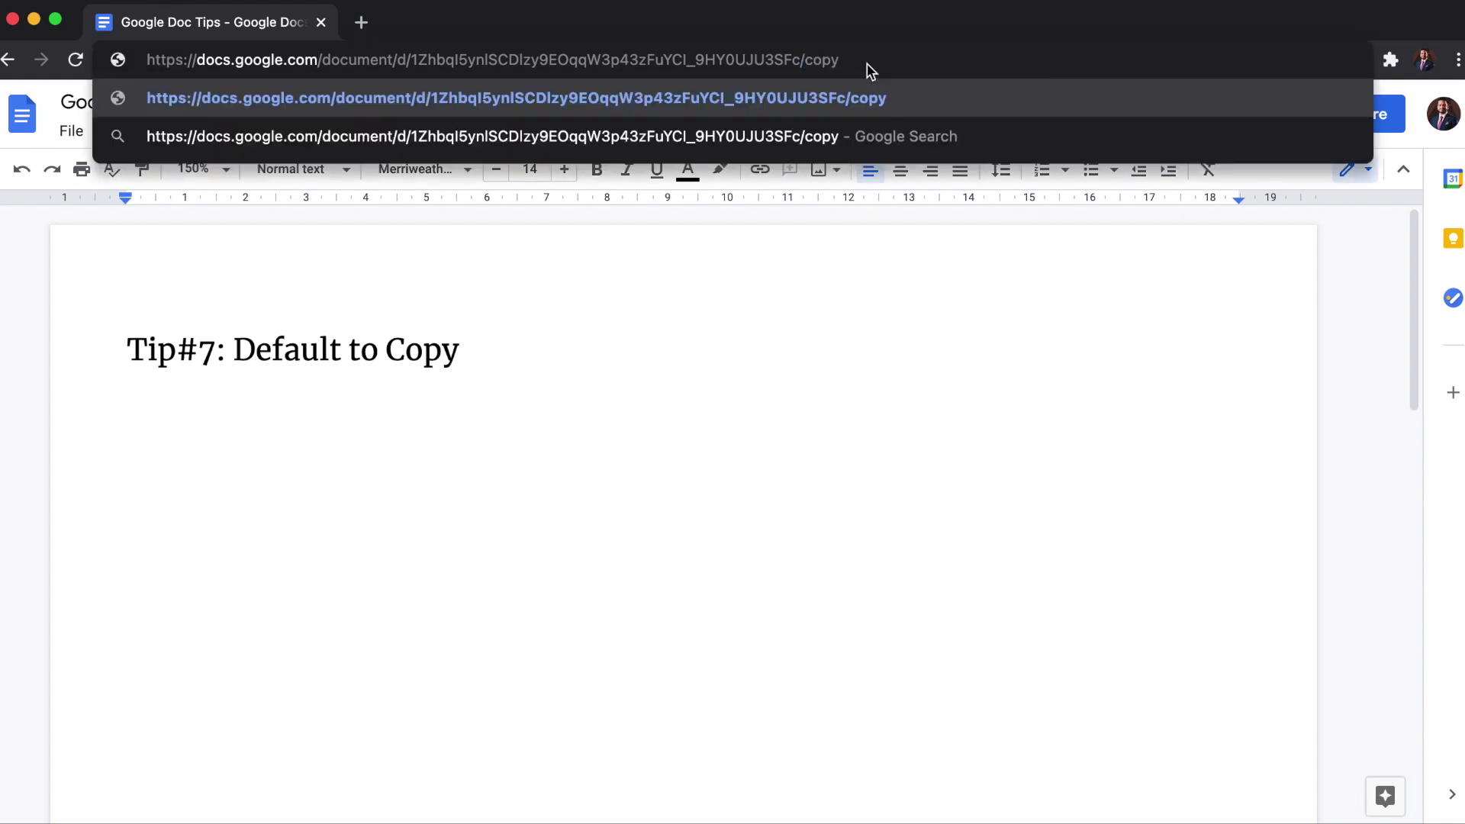
pyautogui.tripleClick(867, 56)
pyautogui.press('super+c')
# - Open the copied link in a new browser tab and make a copy of the Google Doc Tips document
pyautogui.press('super+t')
pyautogui.press('super+v')
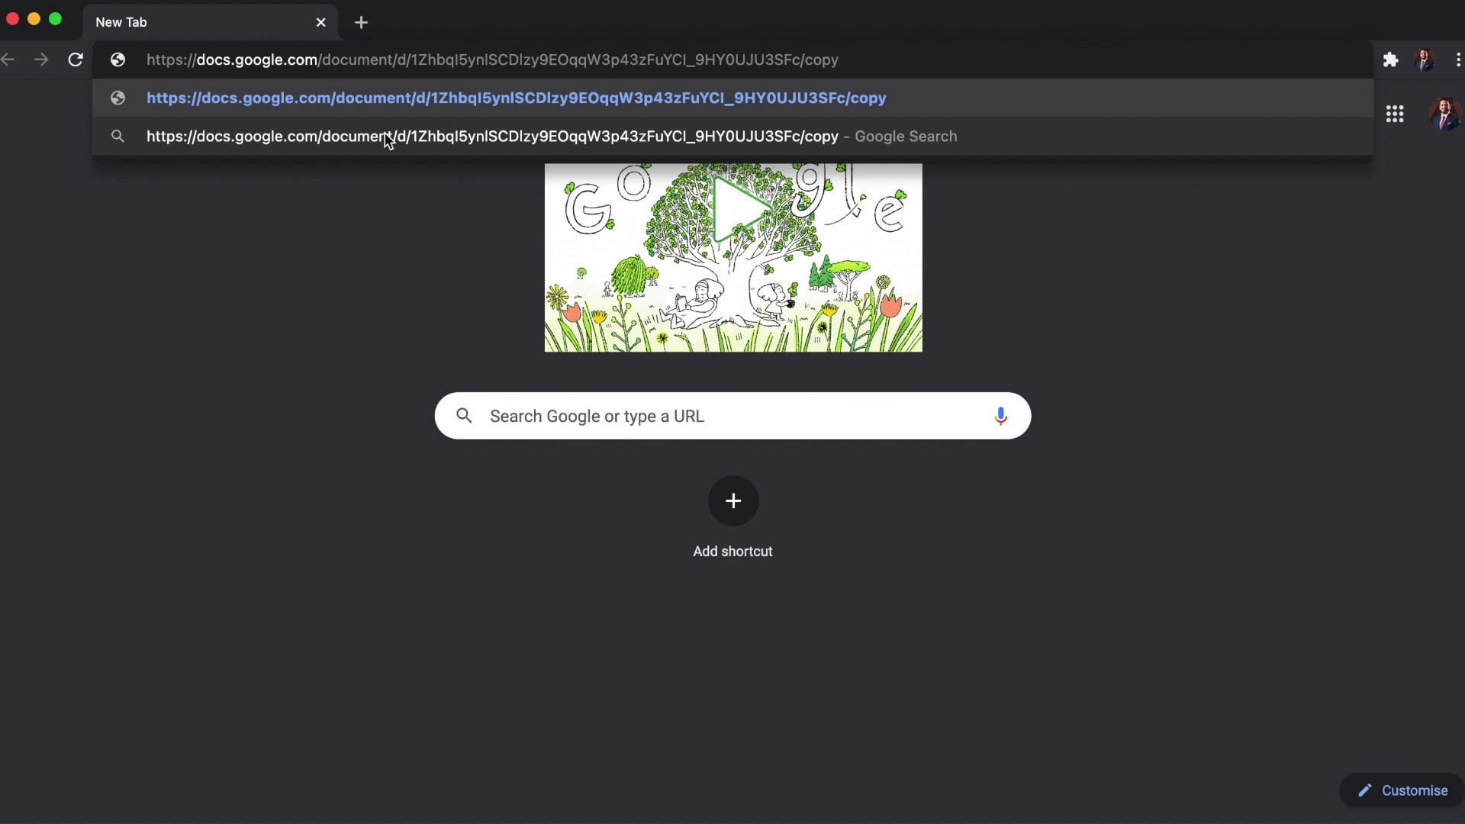
pyautogui.press('Return')
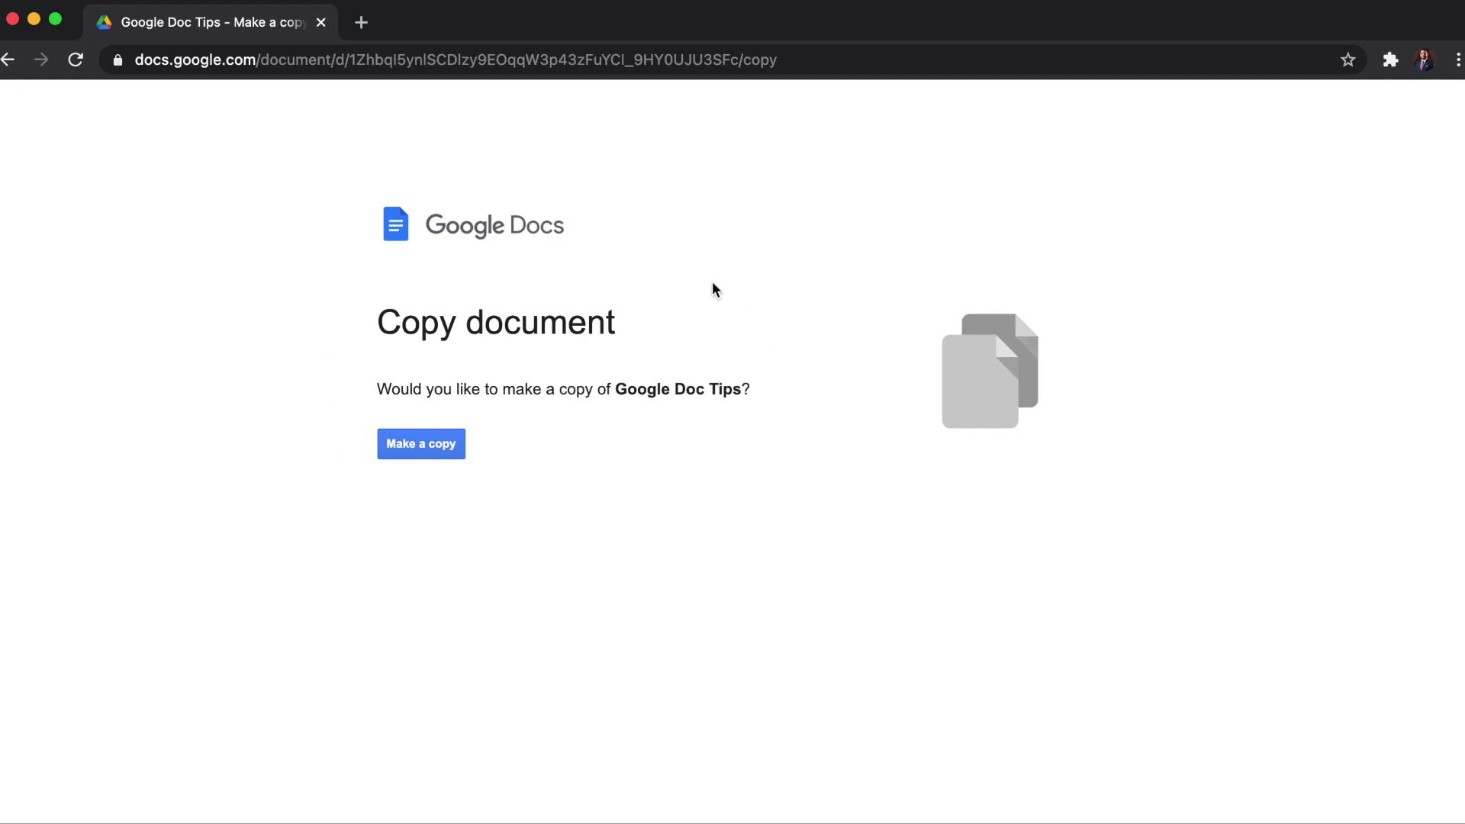
pyautogui.click(440, 450)
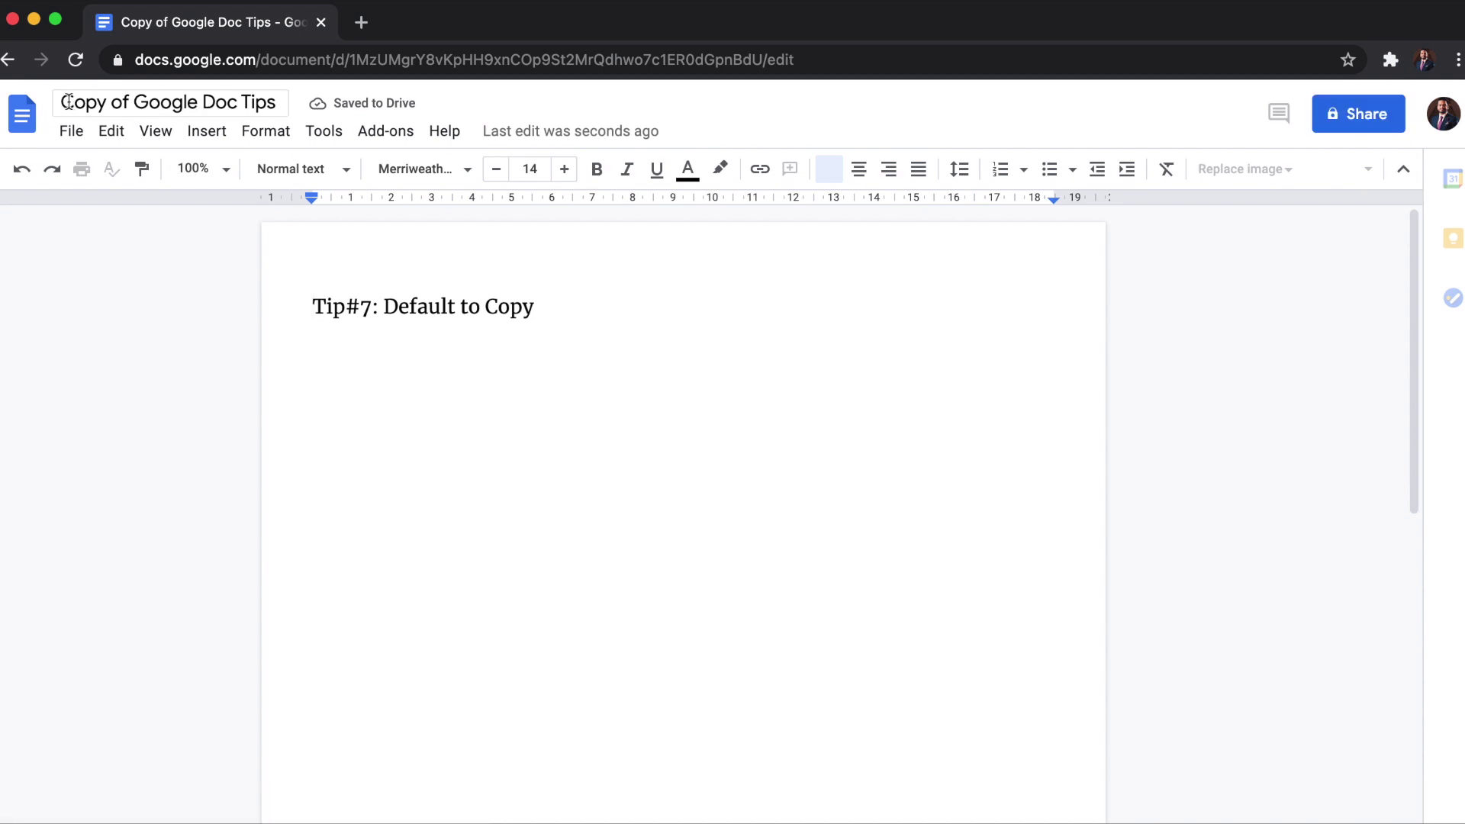
pyautogui.moveTo(66, 101); pyautogui.dragTo(306, 115)
pyautogui.click(162, 103)
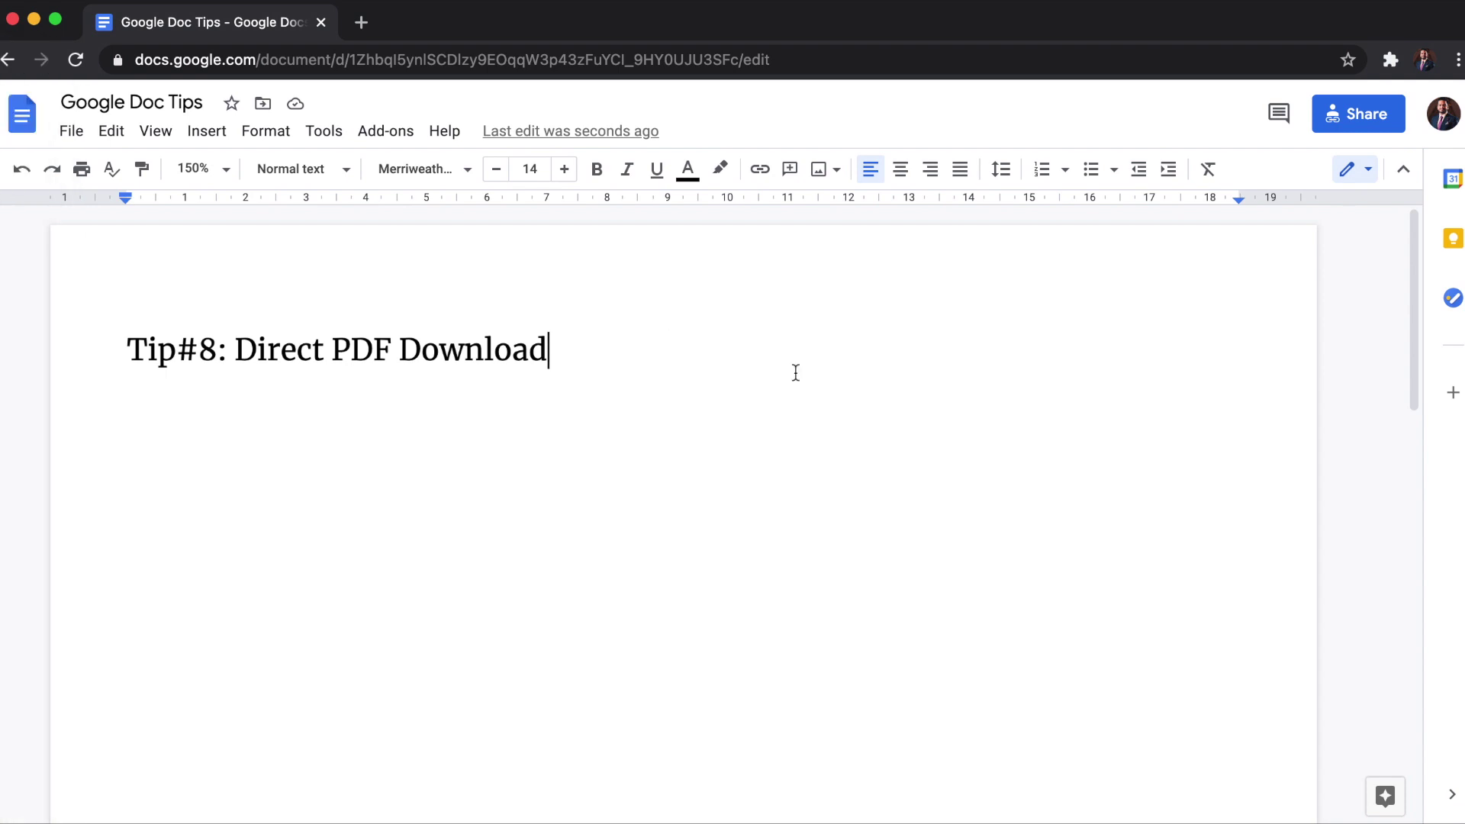
# - Replace "edit" with "export?format=pdf" in the Google Doc Tips document's URL and load it to download the PDF
pyautogui.doubleClick(804, 65)
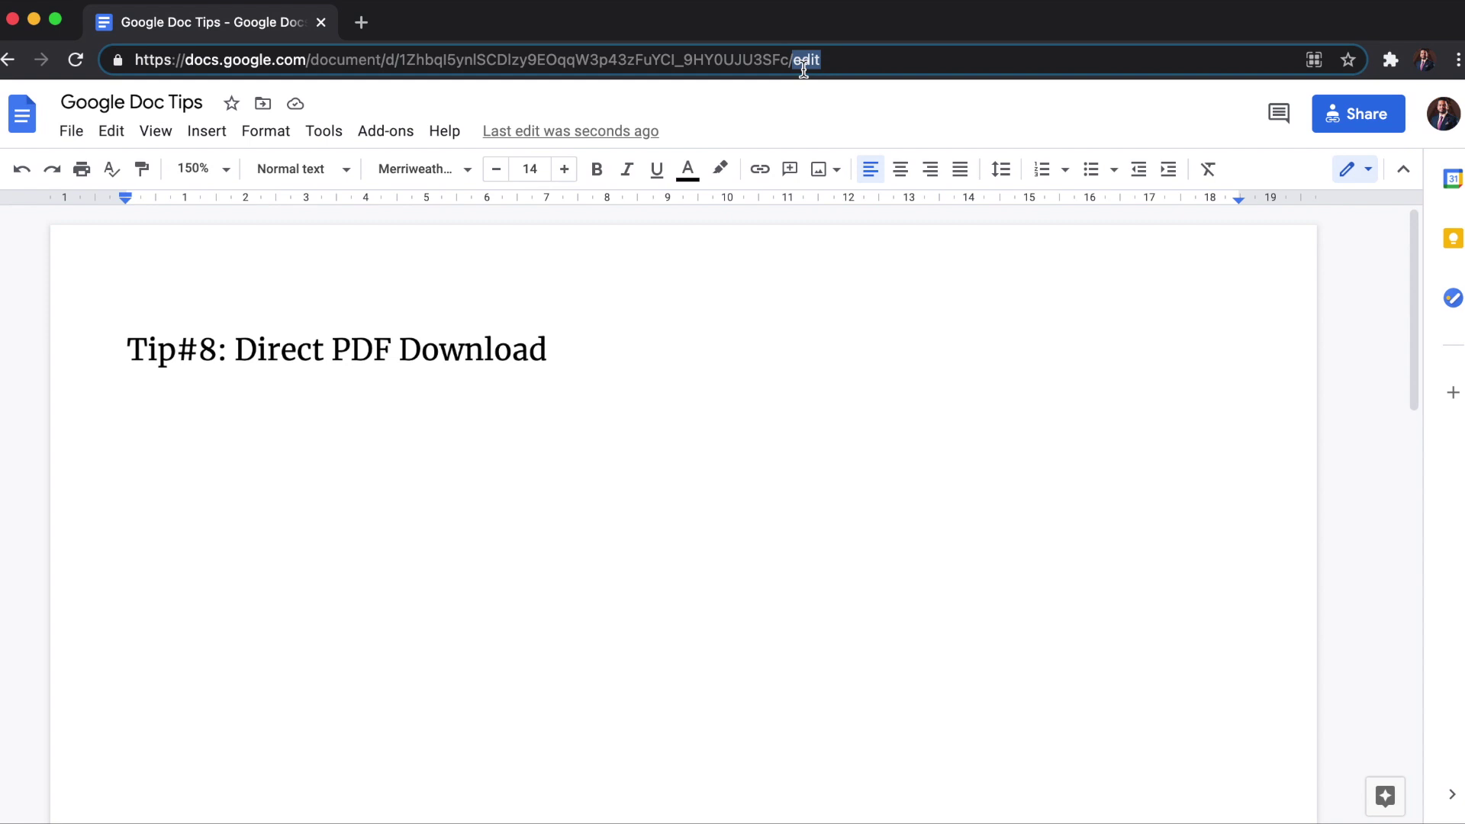
pyautogui.write('expor')
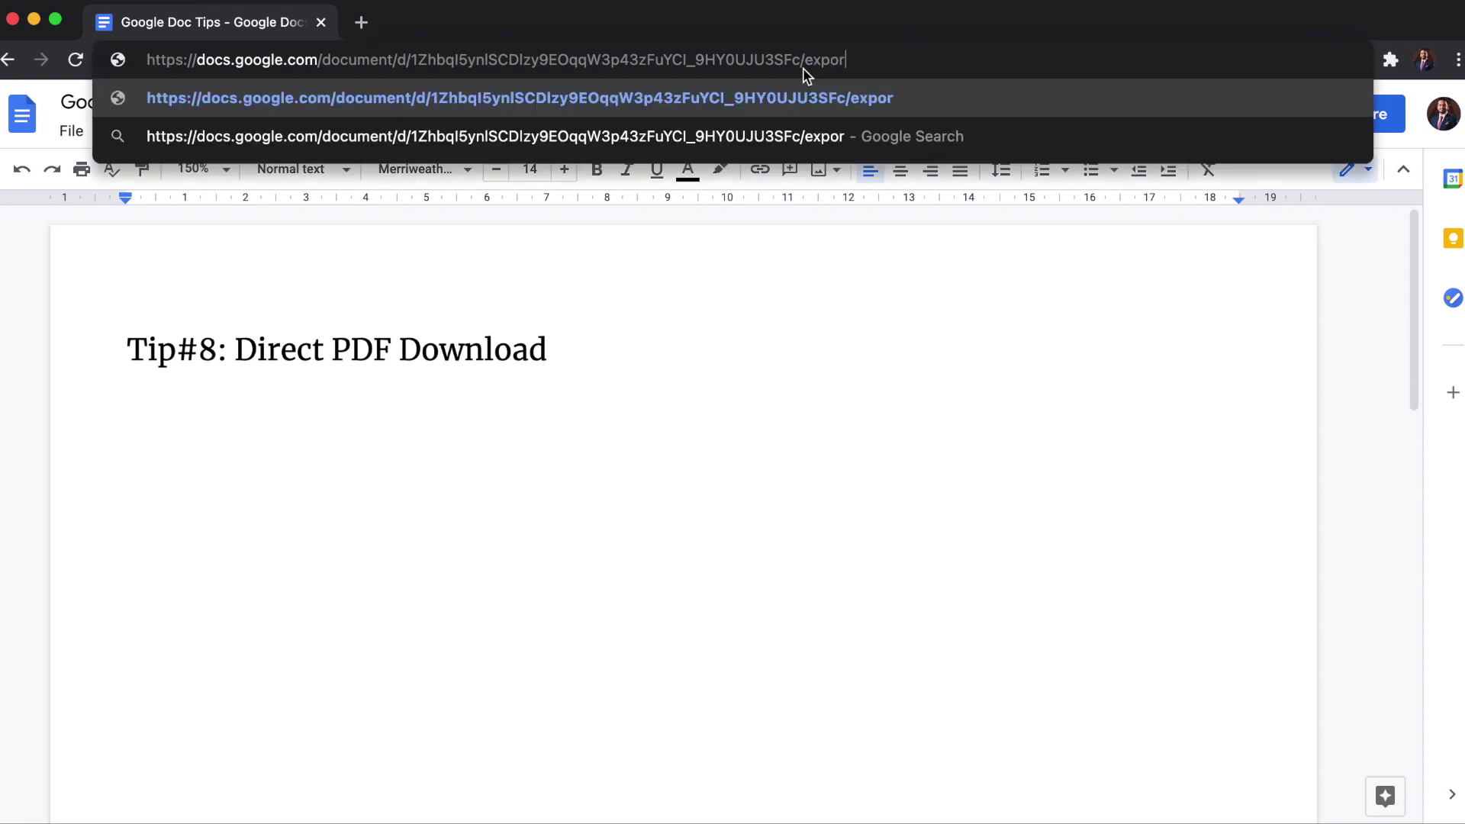
pyautogui.write('t?forma')
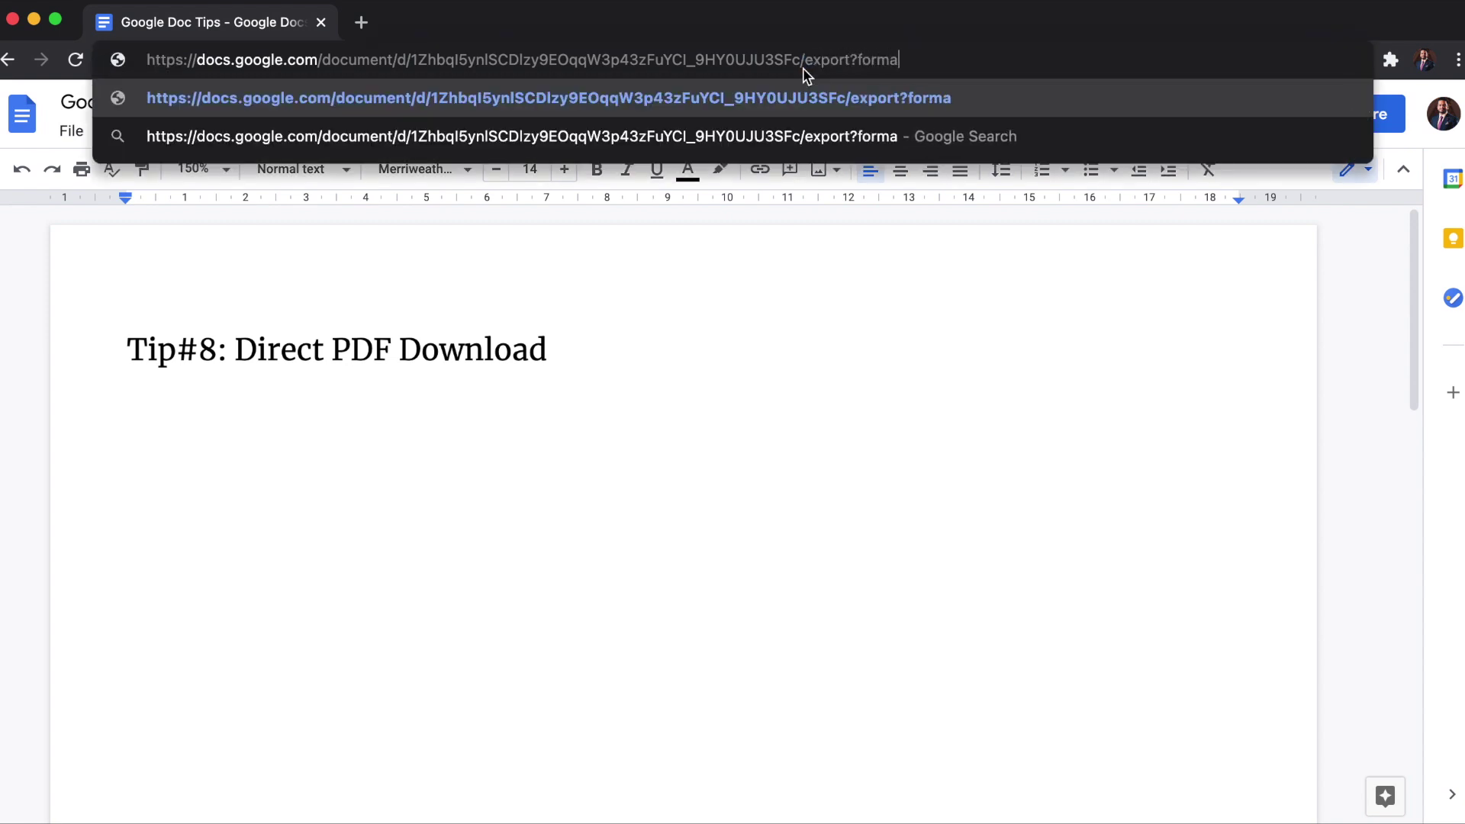
pyautogui.write('t=')
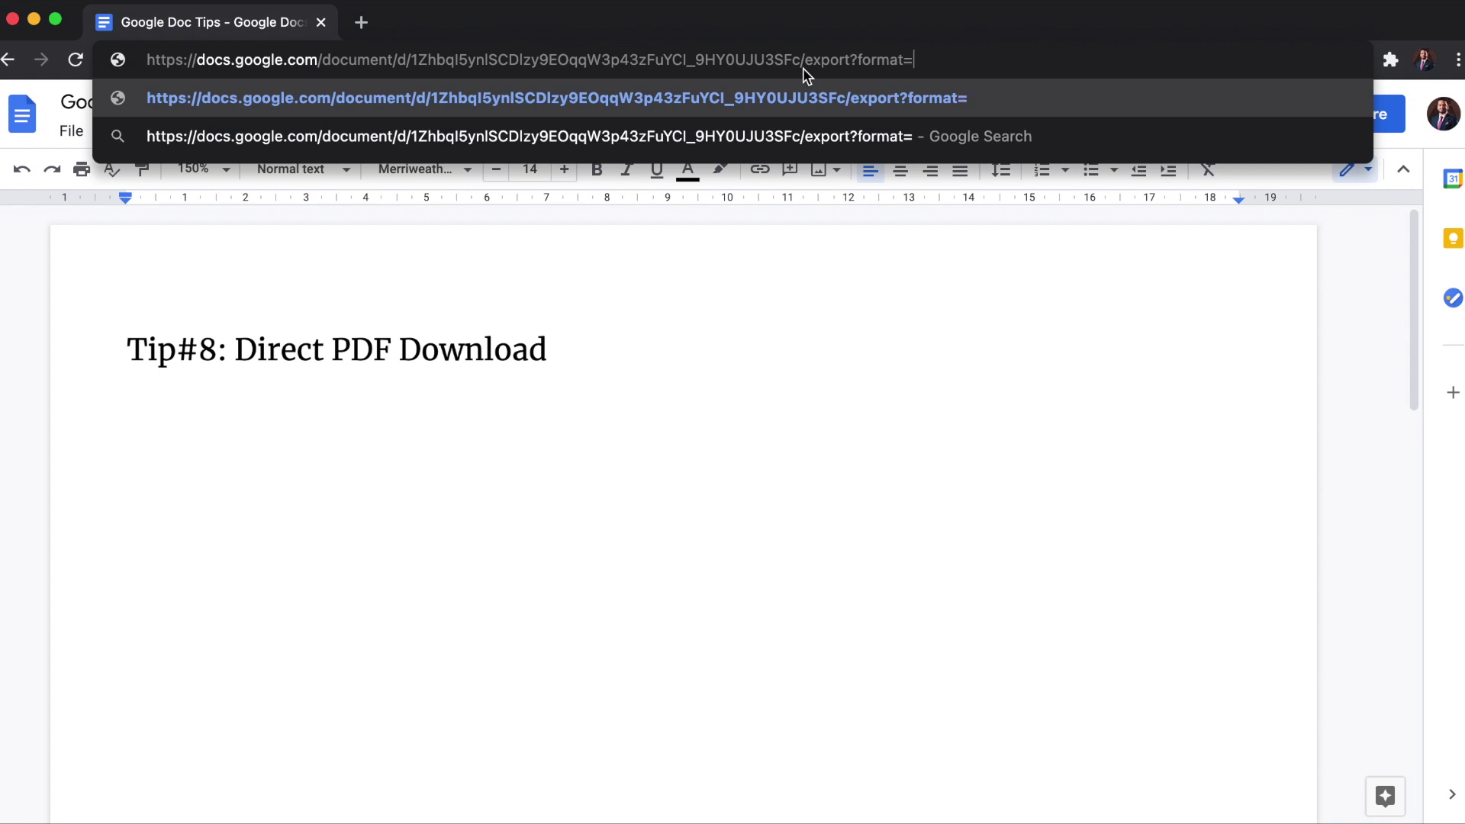
pyautogui.write('pdf')
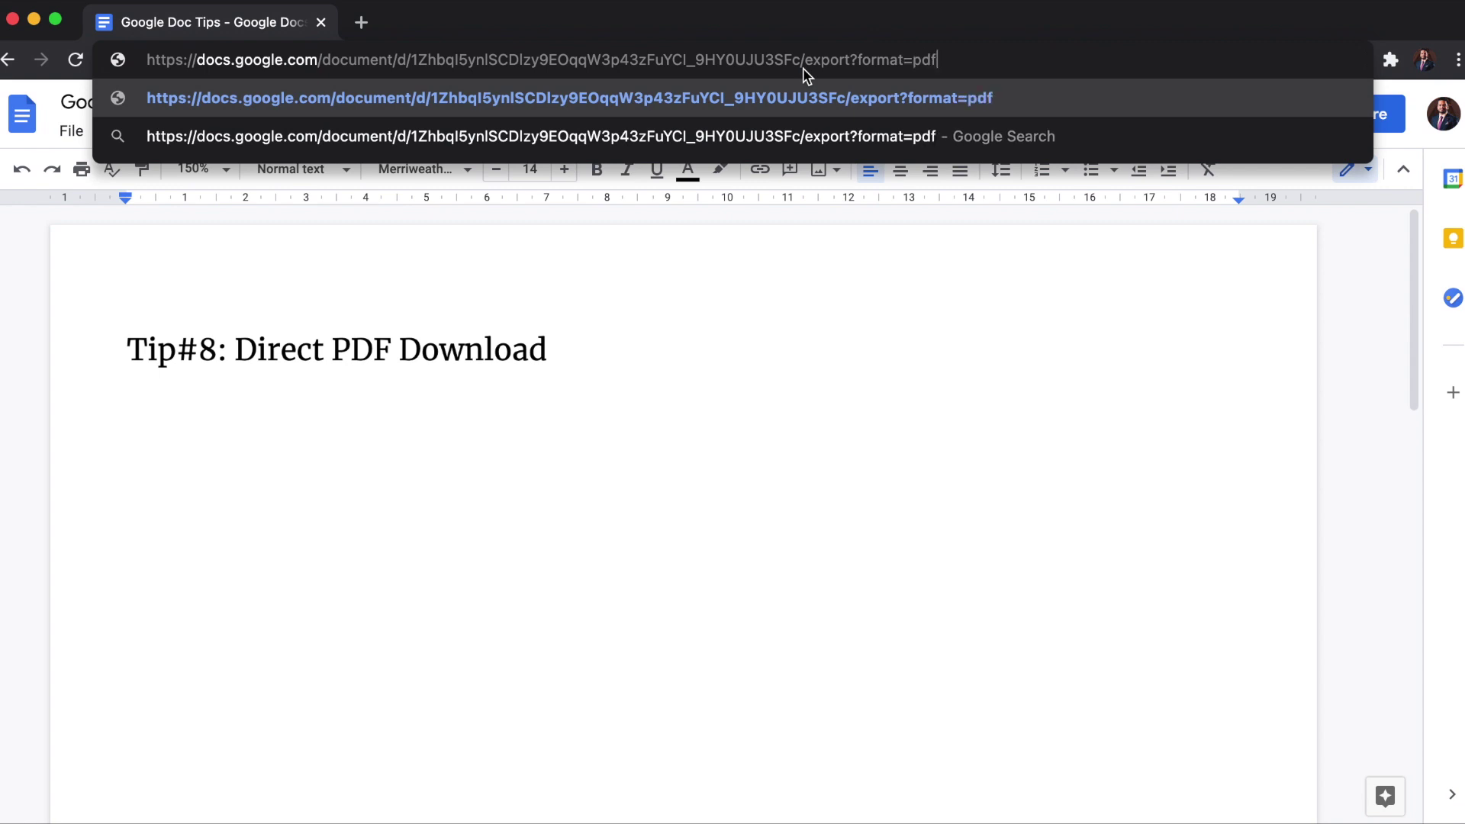
pyautogui.press('Return')
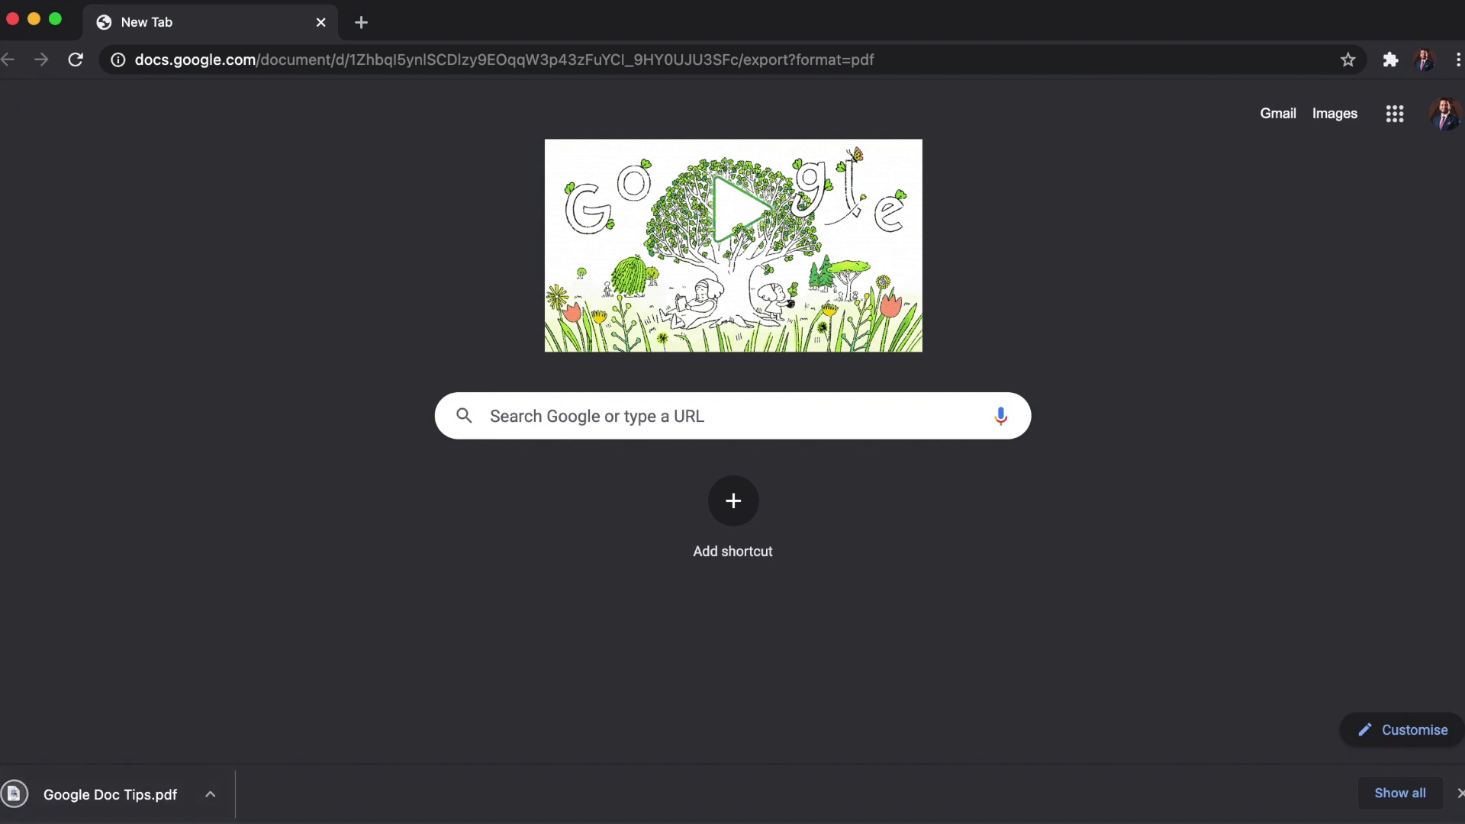
# - View the downloaded Google Doc Tips.pdf in the browser and close it again
pyautogui.click(209, 794)
pyautogui.click(276, 787)
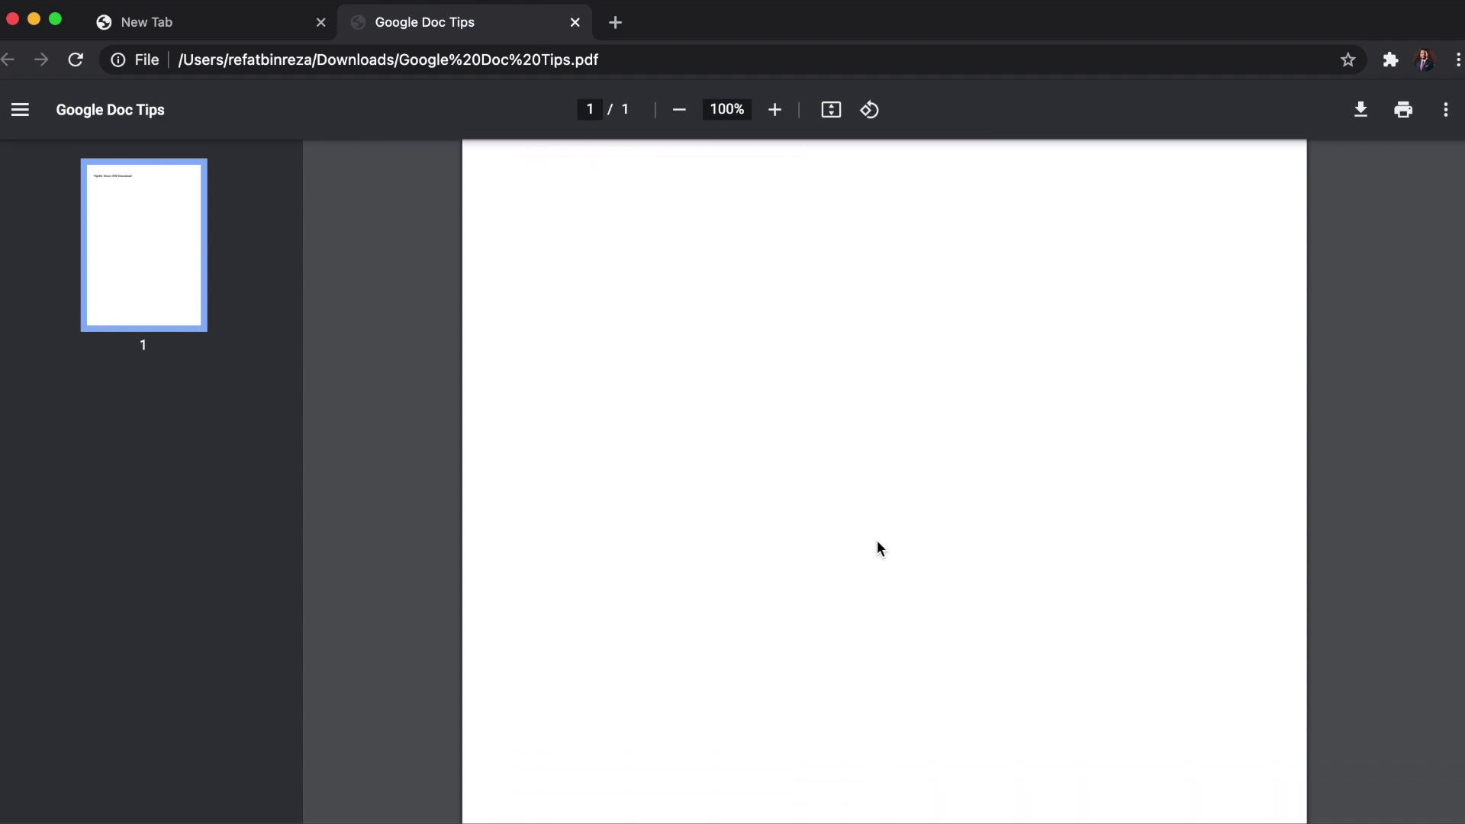
pyautogui.click(576, 24)
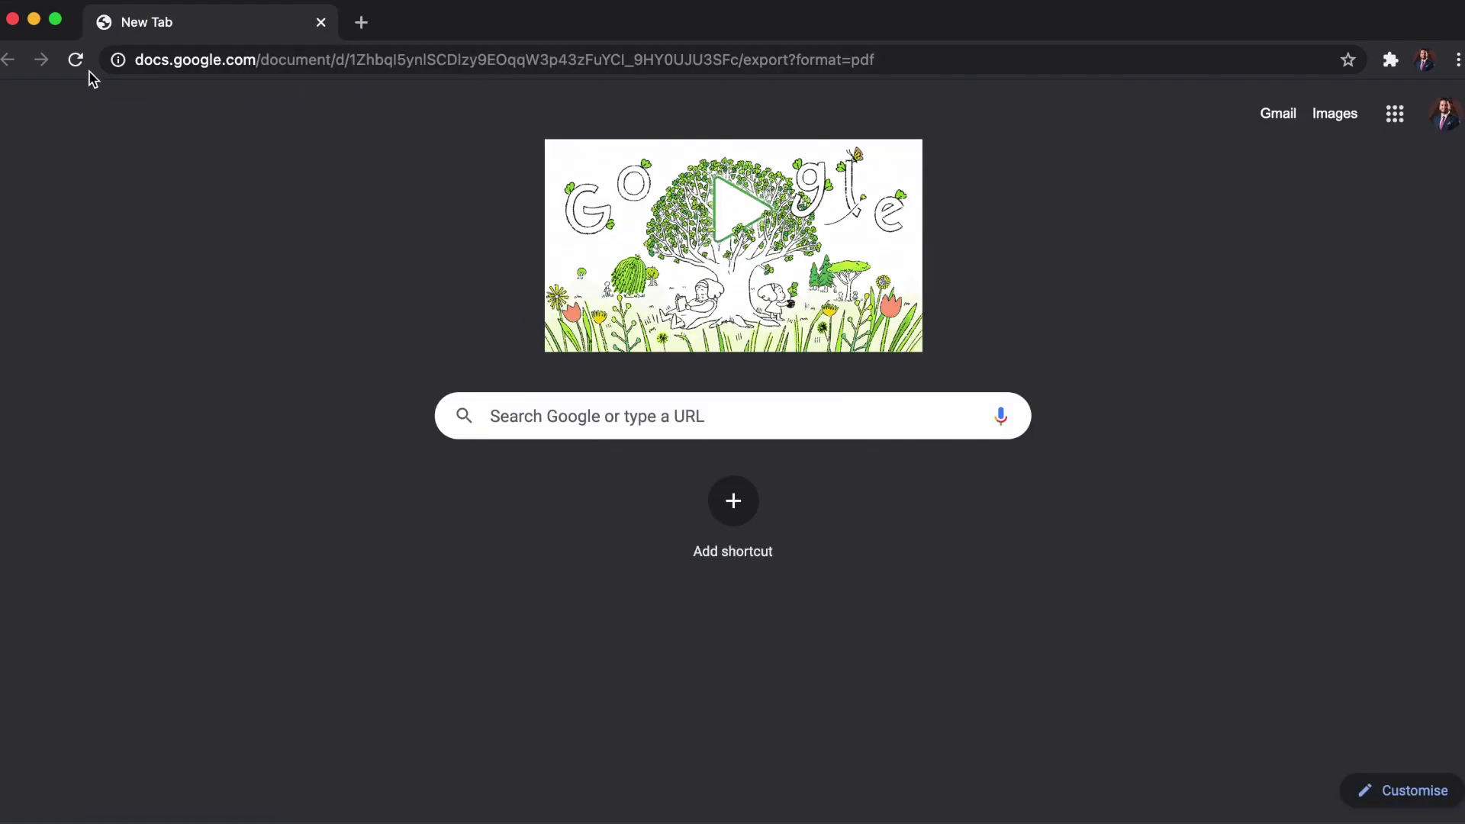
# - Look up "doc" in the browser's address suggestions and open the Google Doc Tips document
pyautogui.click(226, 59)
pyautogui.write('doc.new')
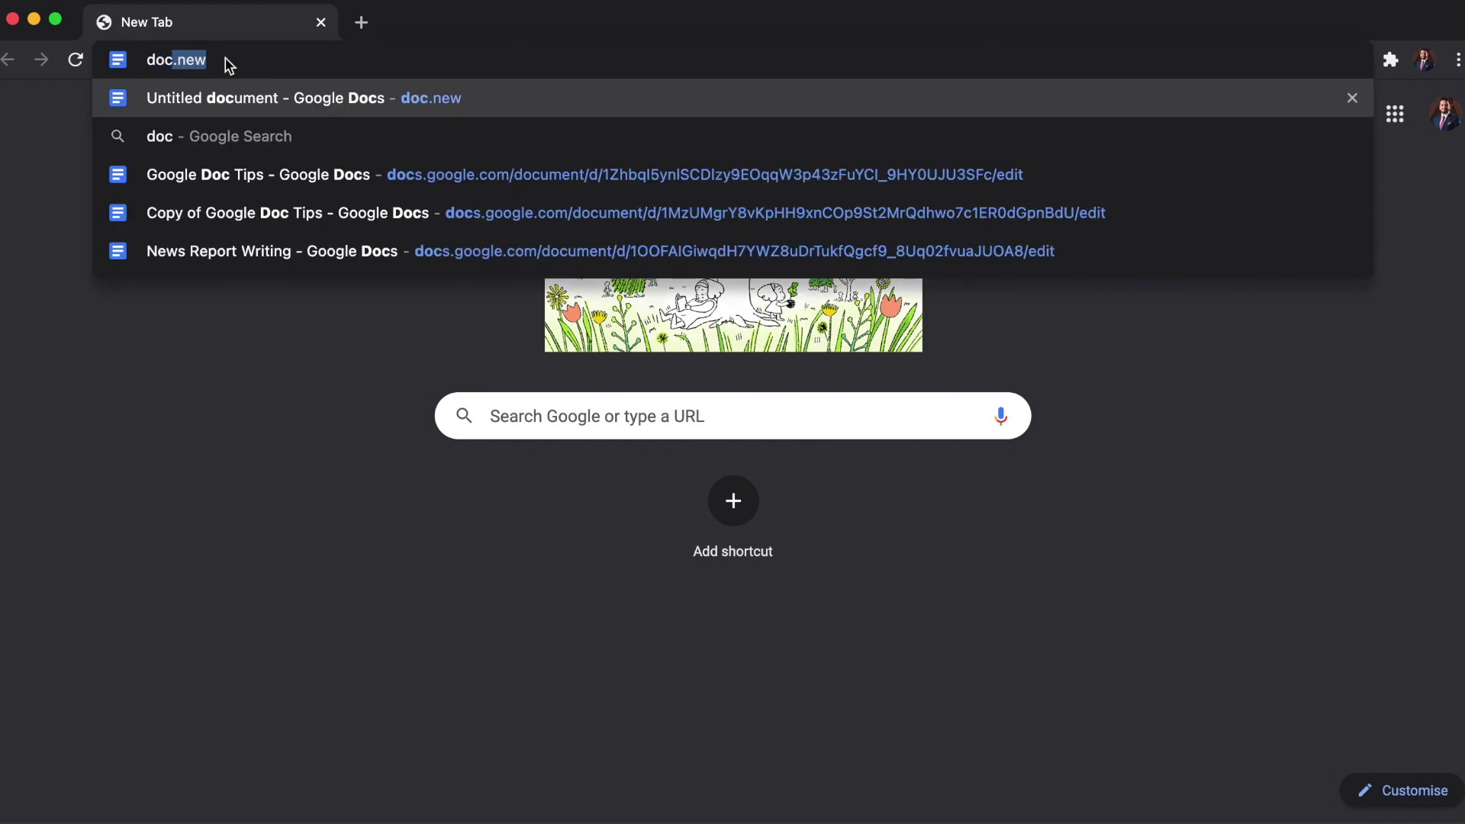
pyautogui.click(306, 183)
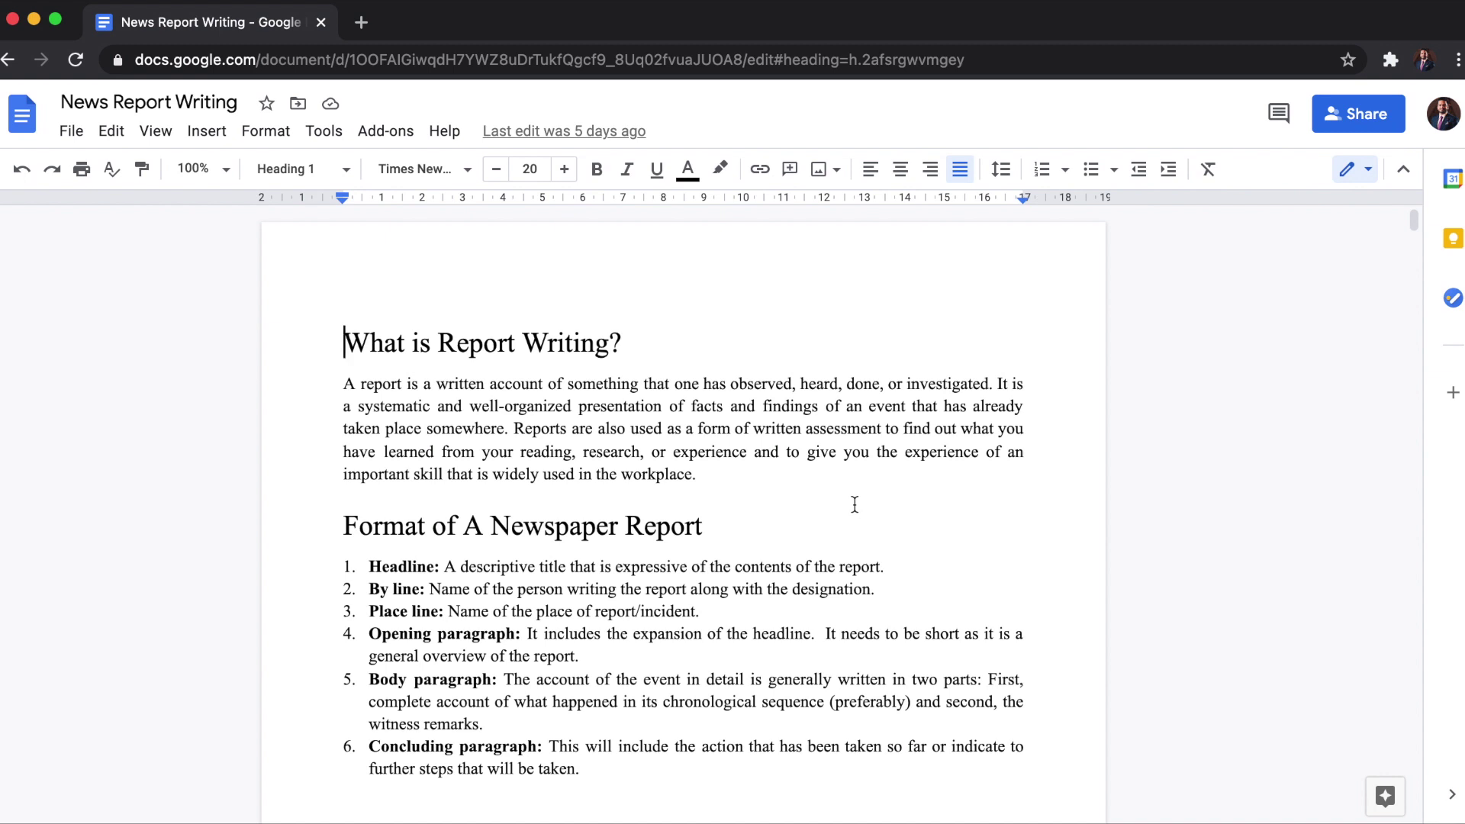
# - Start emailing the News Report Writing file and choose to send yourself a copy
pyautogui.click(71, 131)
pyautogui.moveTo(95, 339)
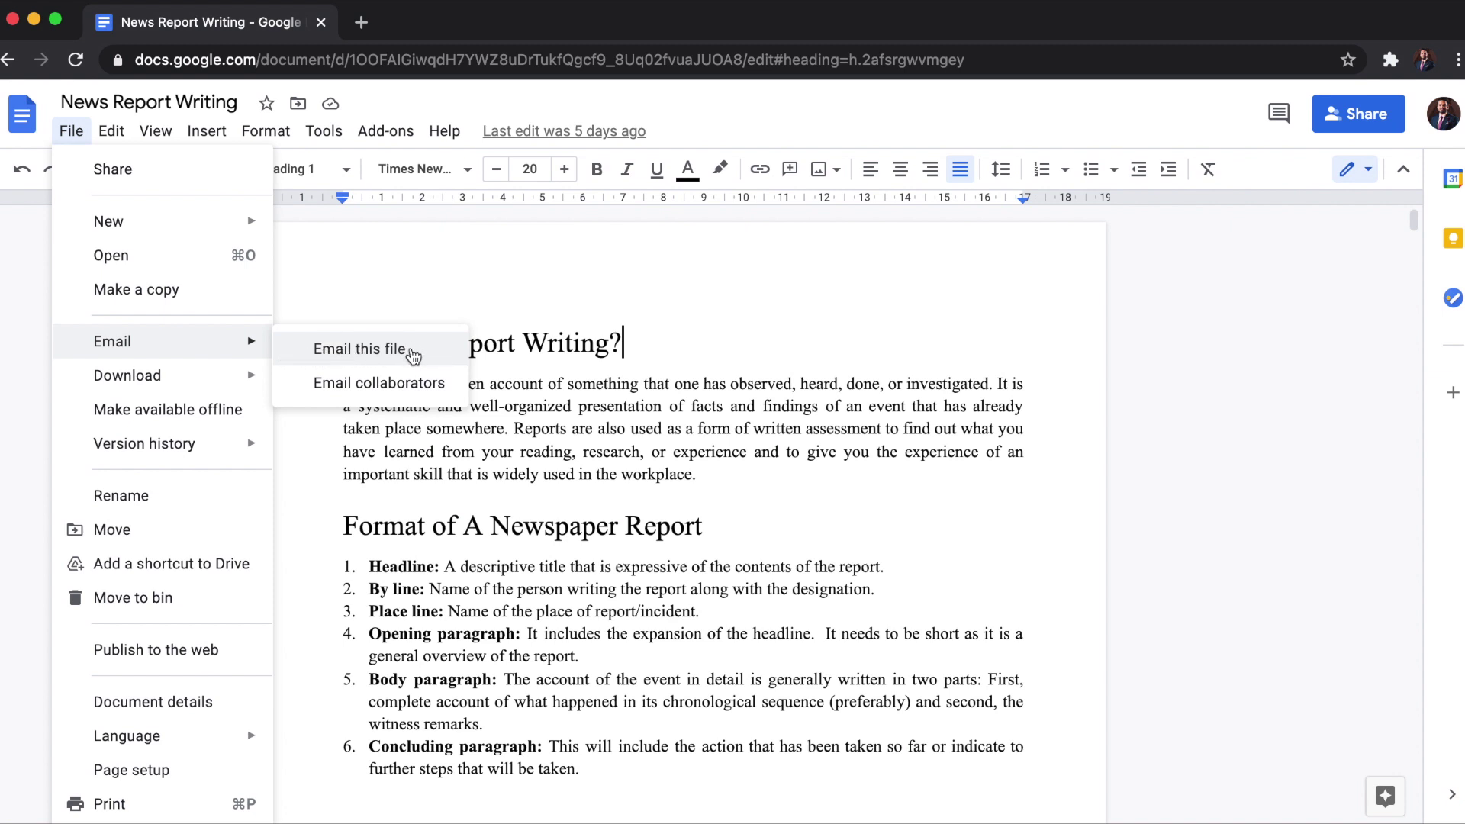
pyautogui.click(413, 354)
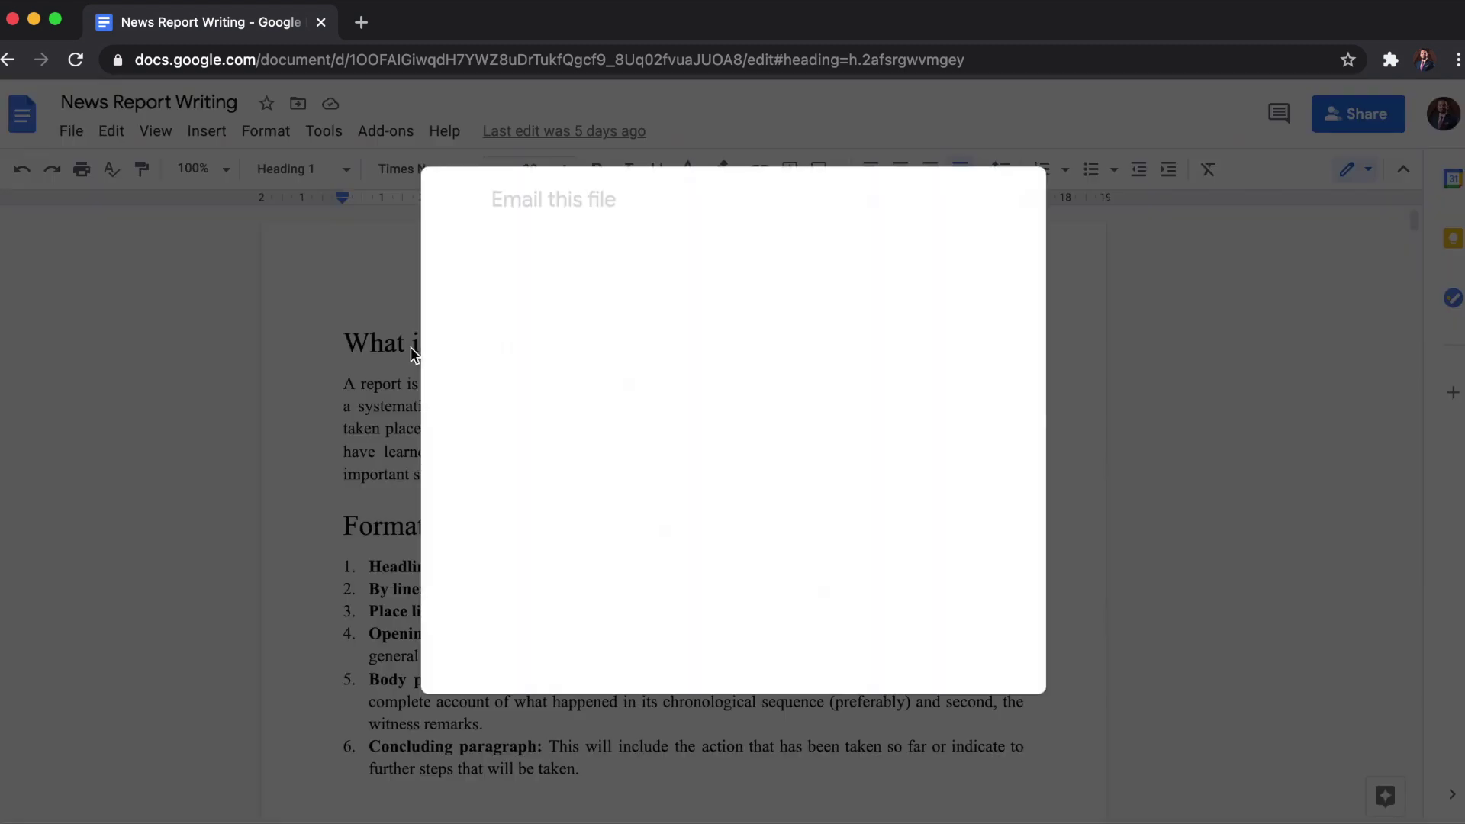
pyautogui.click(446, 283)
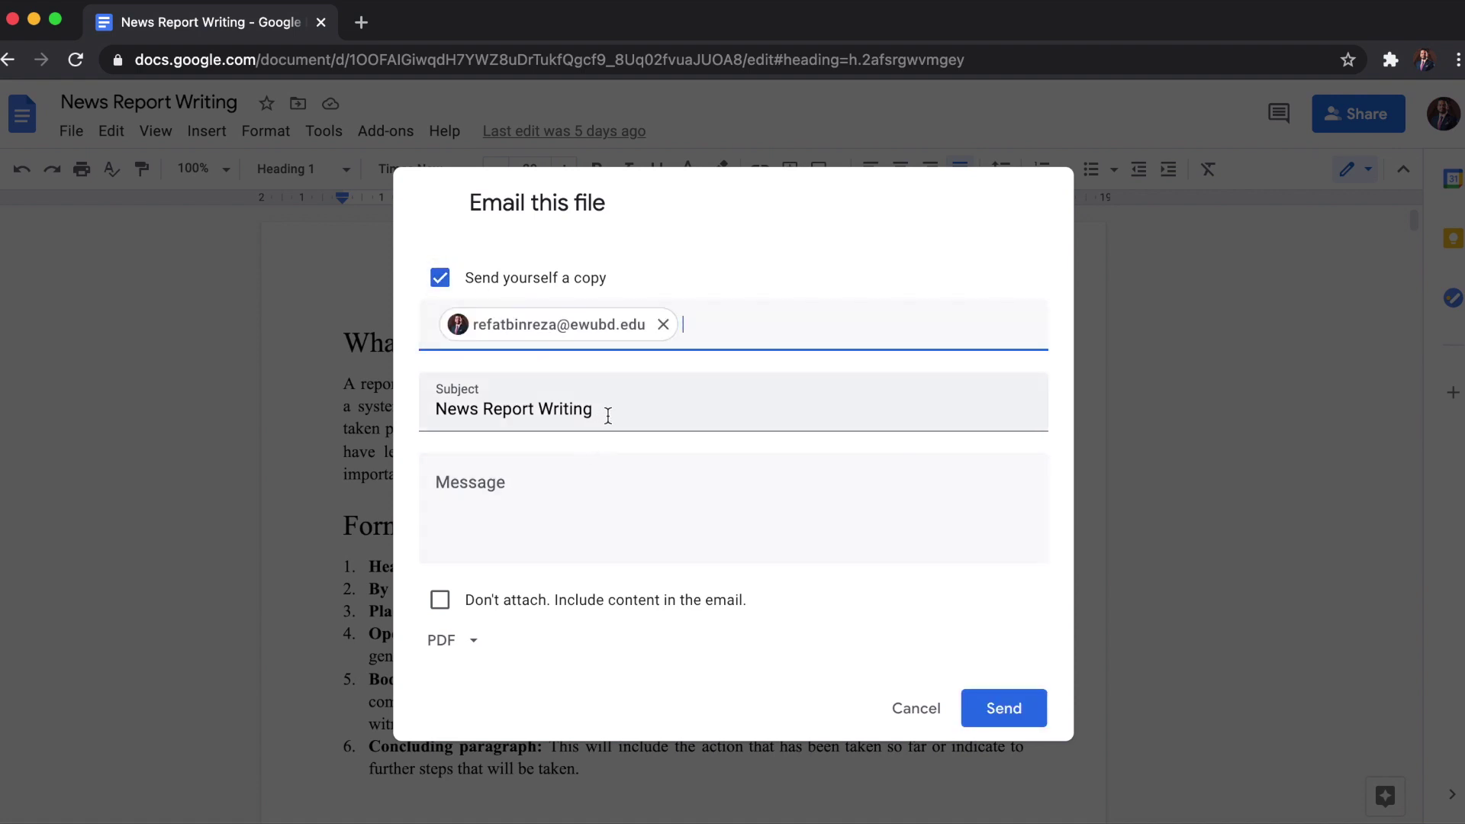
# - Add the message "Hi, please review!", include the content in the email instead of attaching it, and send
pyautogui.click(589, 505)
pyautogui.write('Hi')
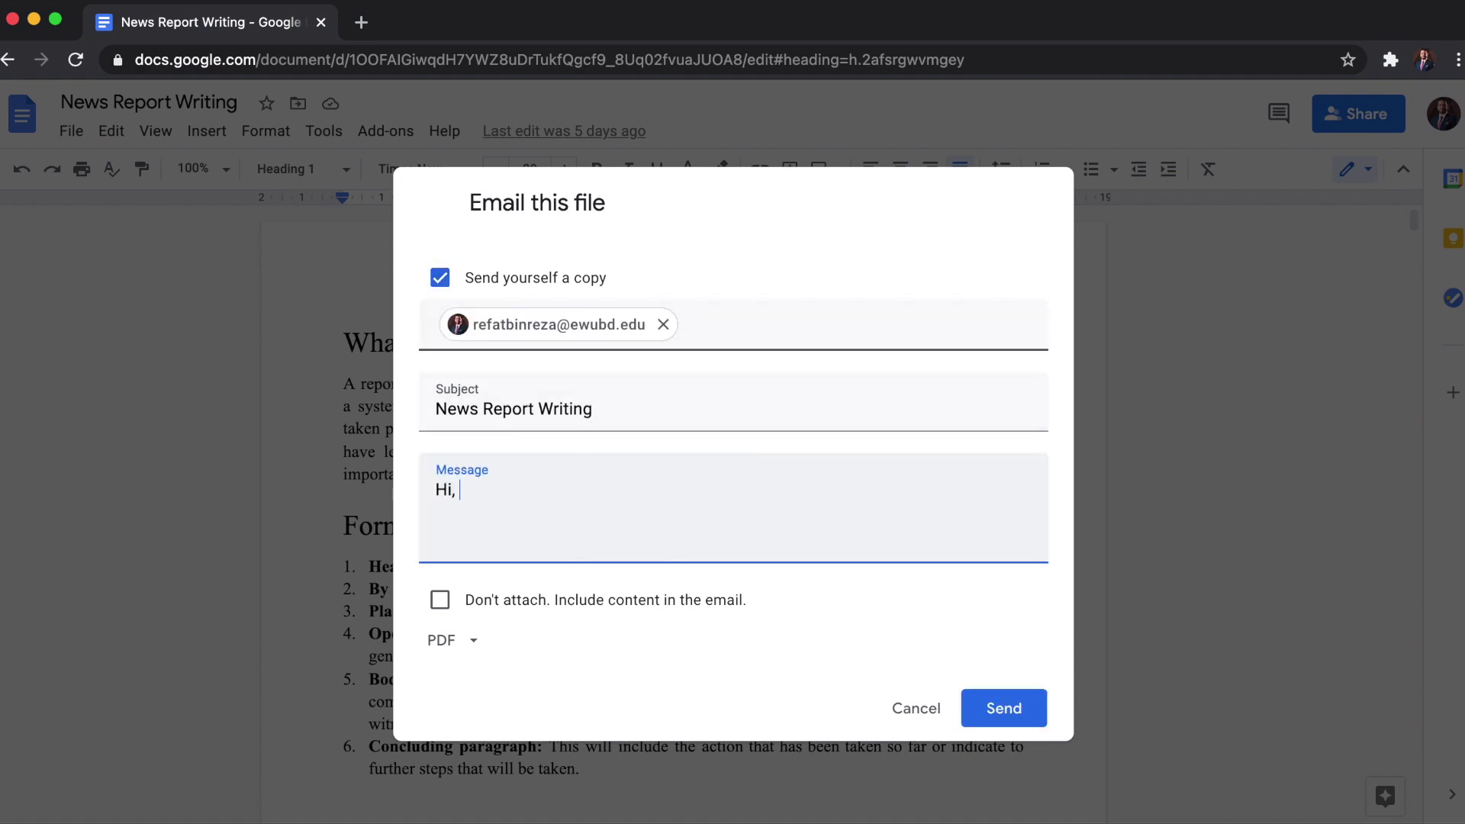
pyautogui.write(', please review!')
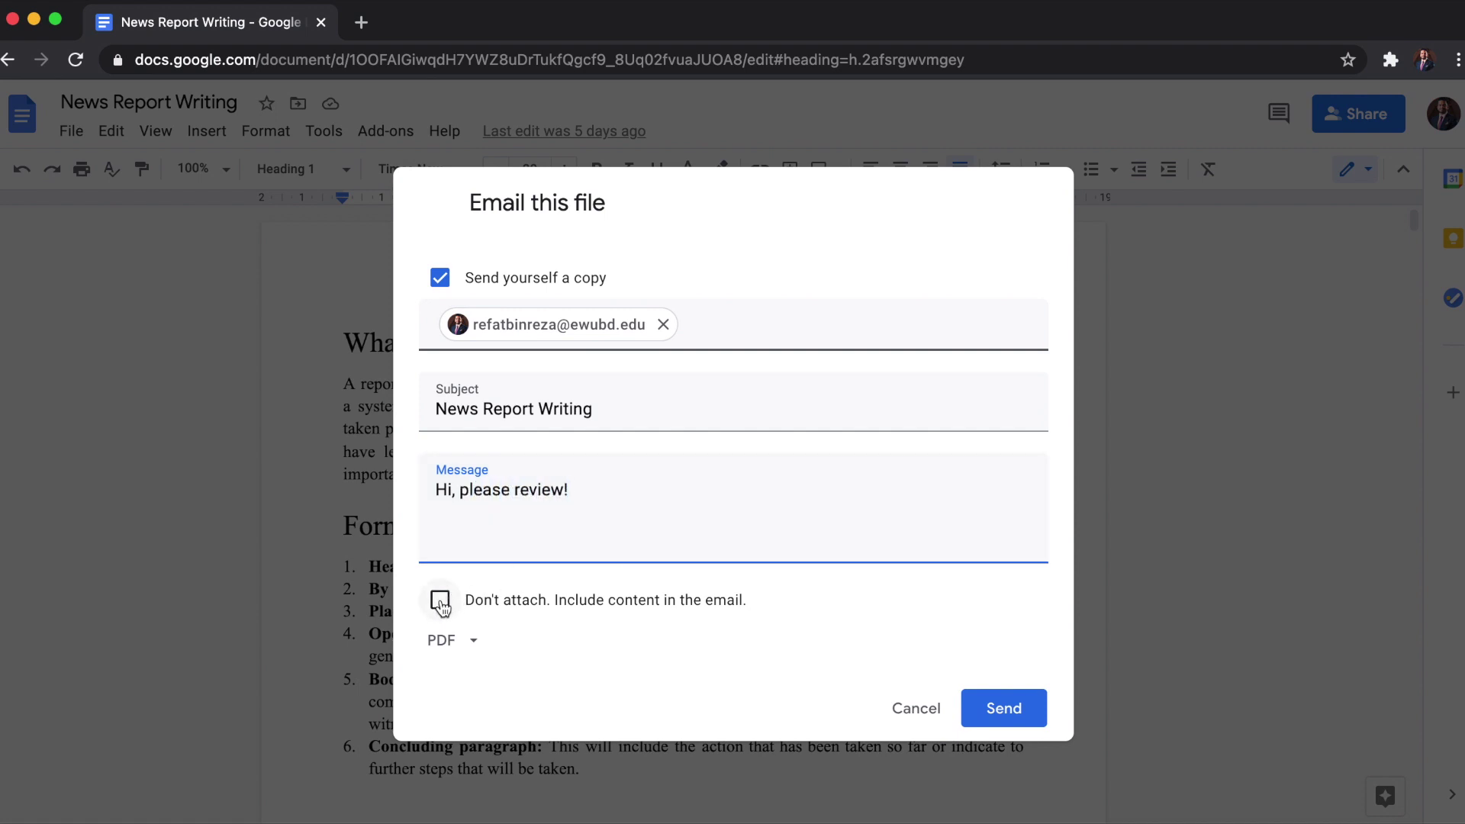
pyautogui.click(440, 603)
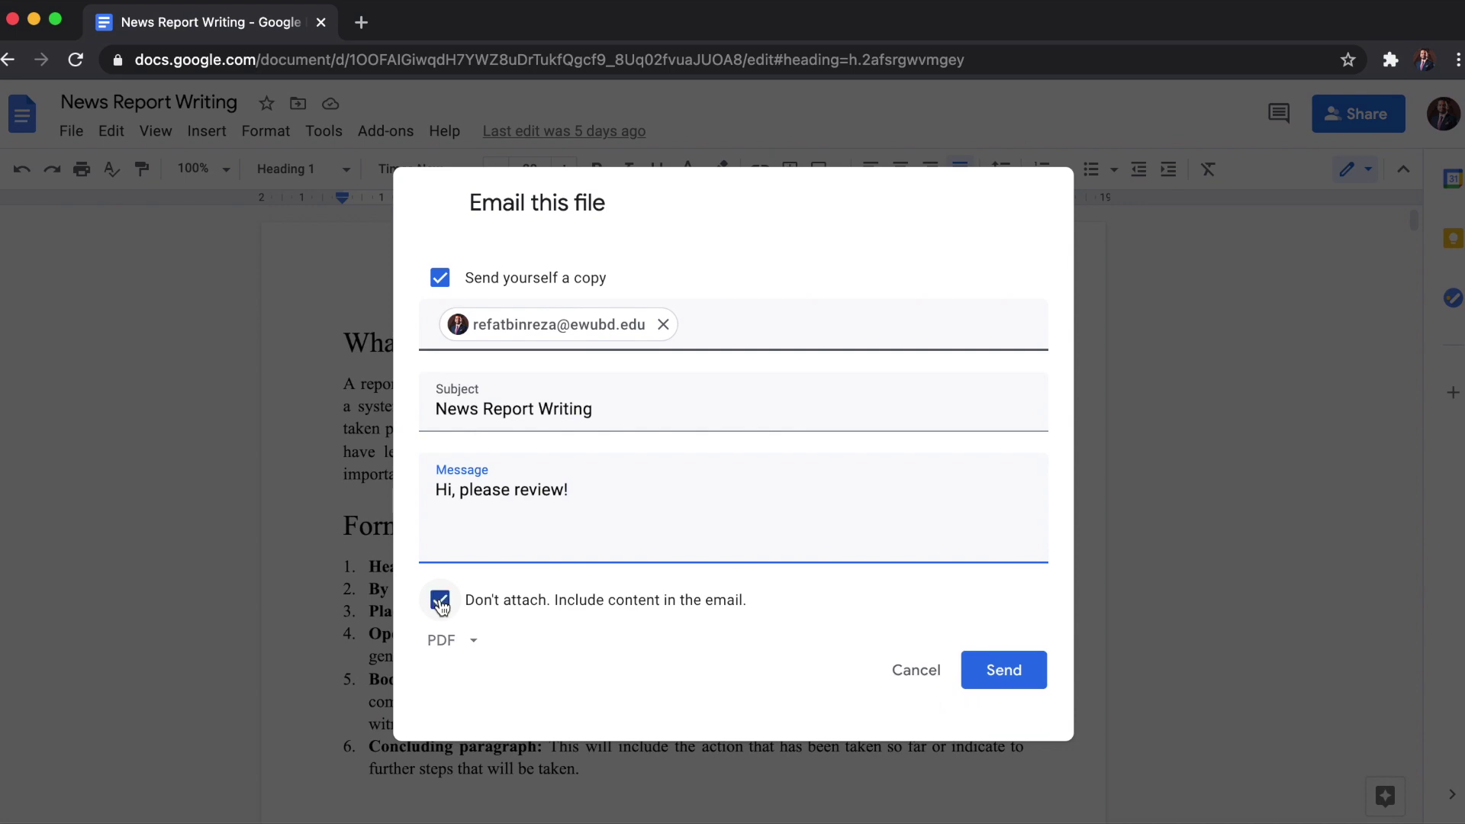
pyautogui.click(1002, 689)
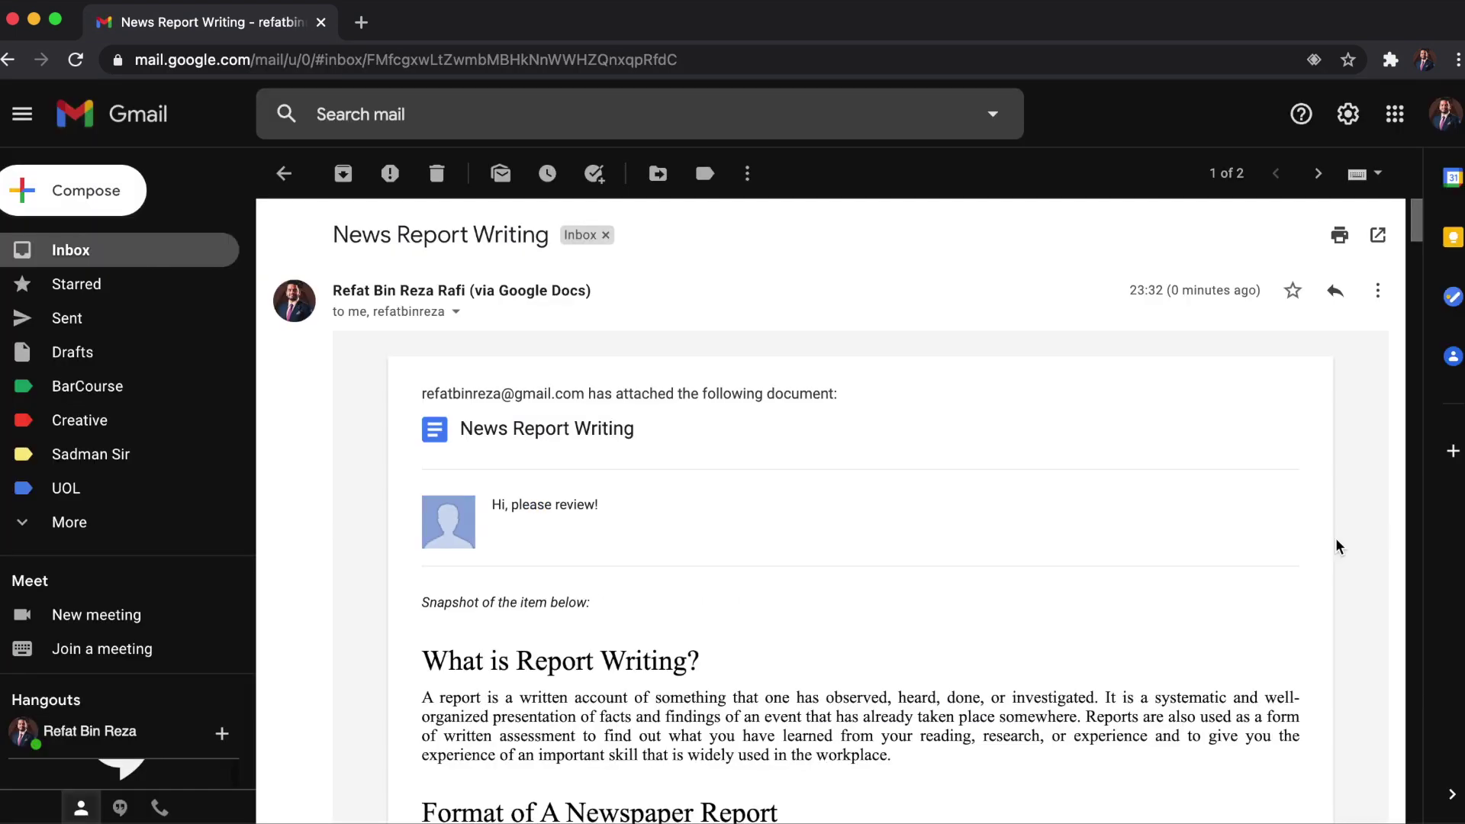
# - Look through the News Report Writing email in Gmail to check the document content included in it
pyautogui.scroll(-5, 1335, 538)
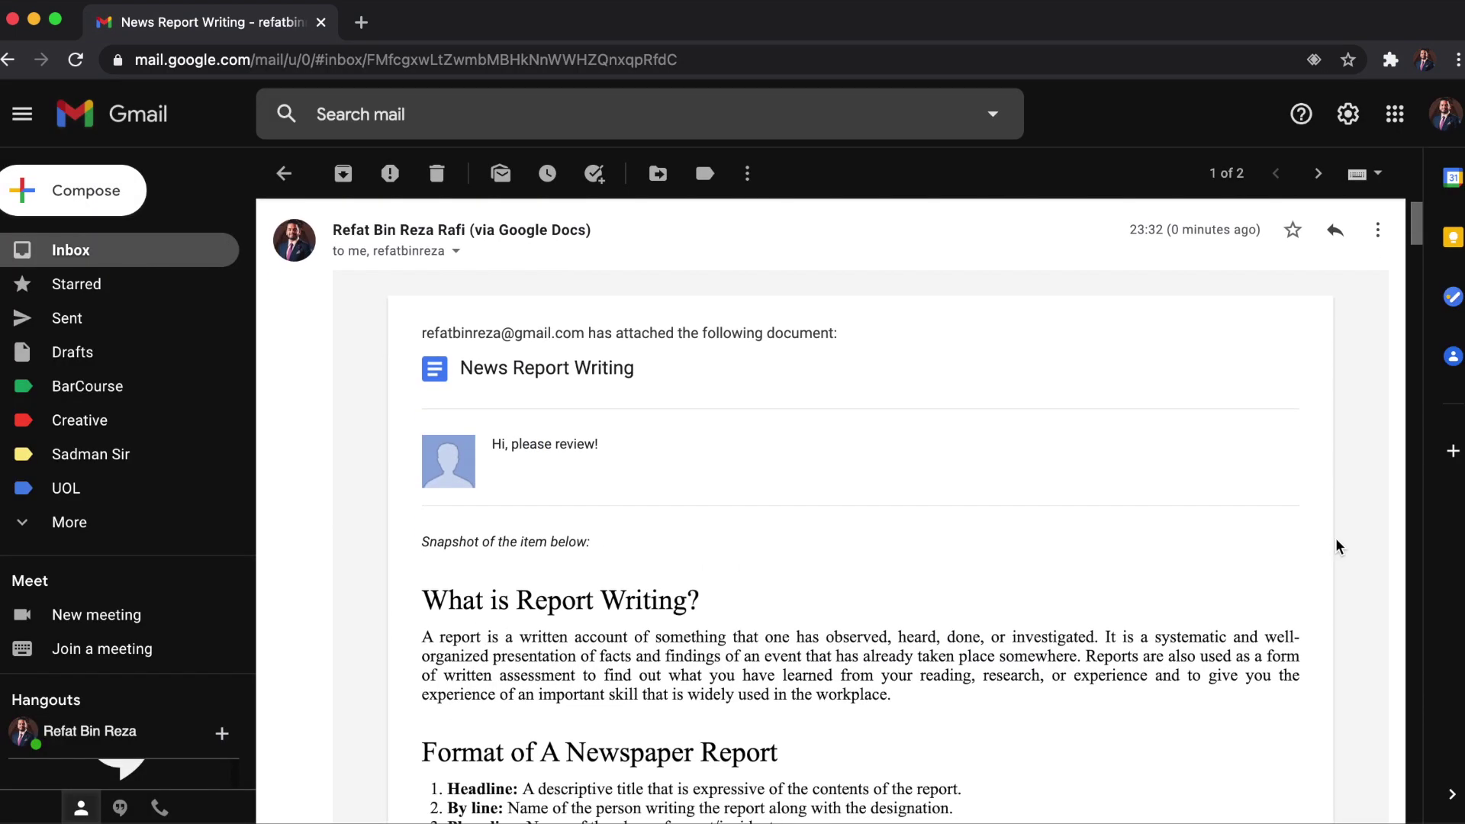
pyautogui.scroll(-4, 1336, 541)
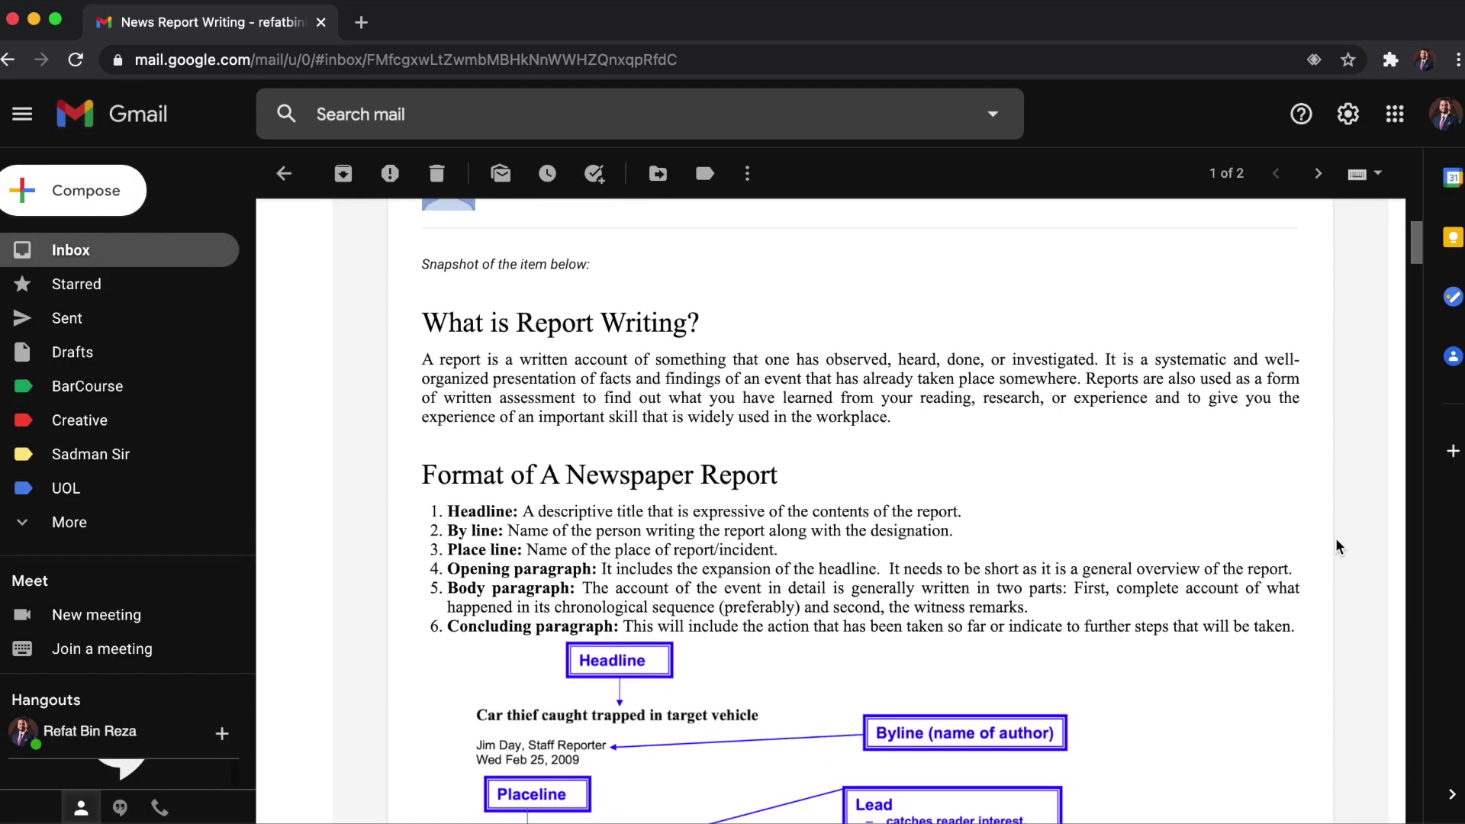
pyautogui.scroll(-6, 1335, 543)
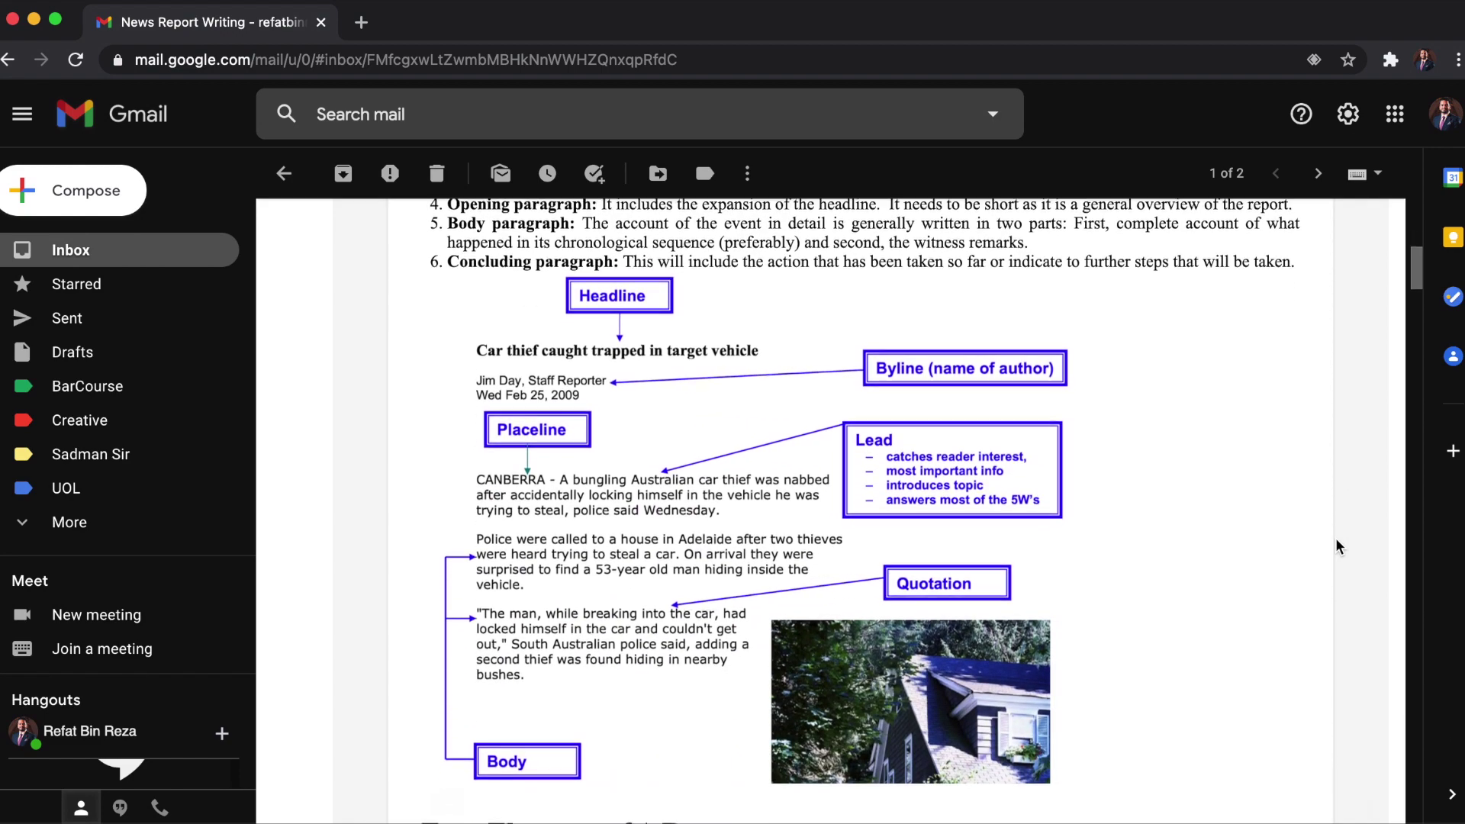
pyautogui.scroll(-4, 1336, 541)
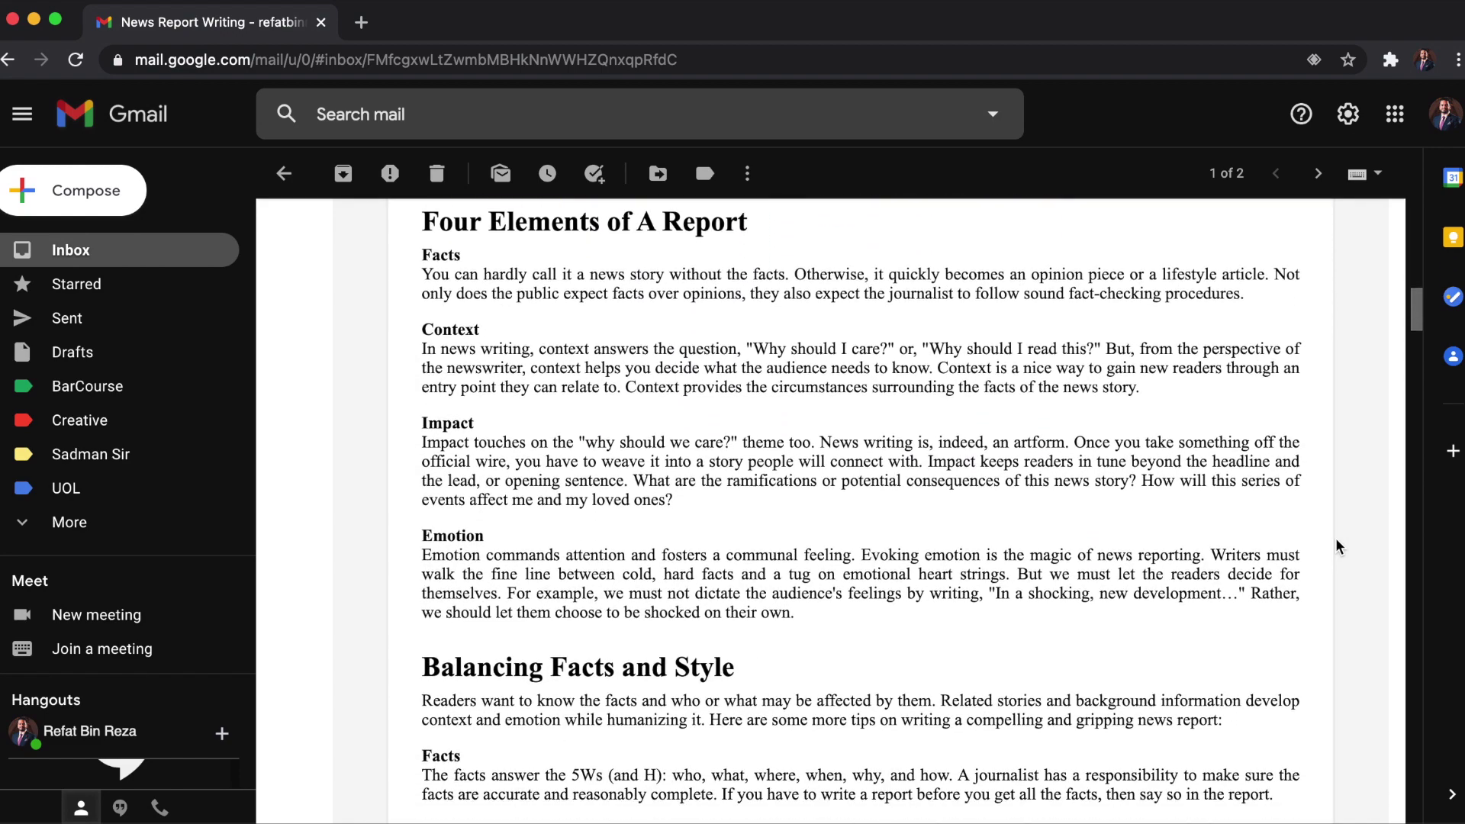
pyautogui.scroll(3, 1336, 540)
pyautogui.scroll(10, 1335, 546)
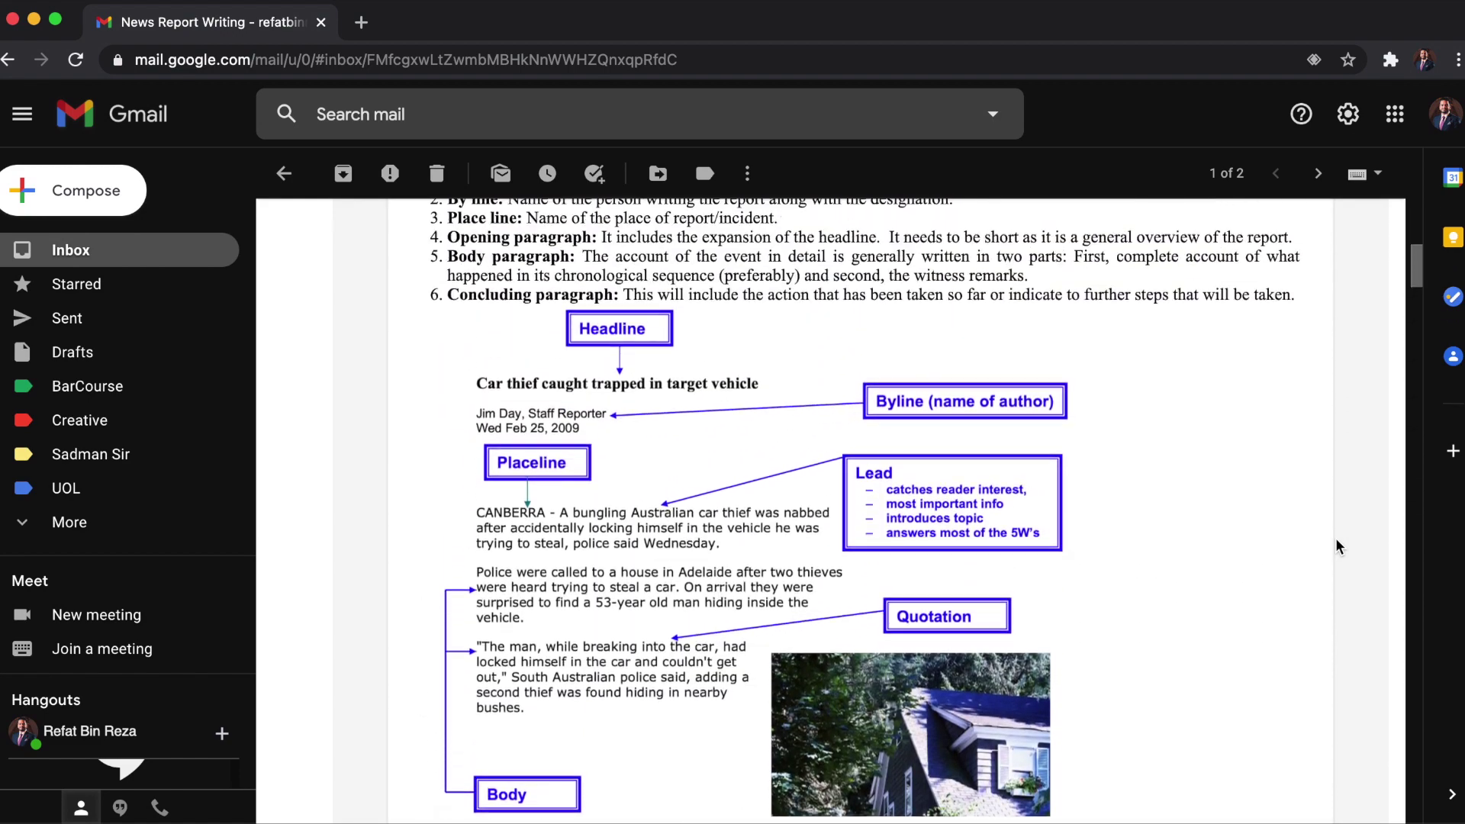
pyautogui.scroll(3, 1335, 540)
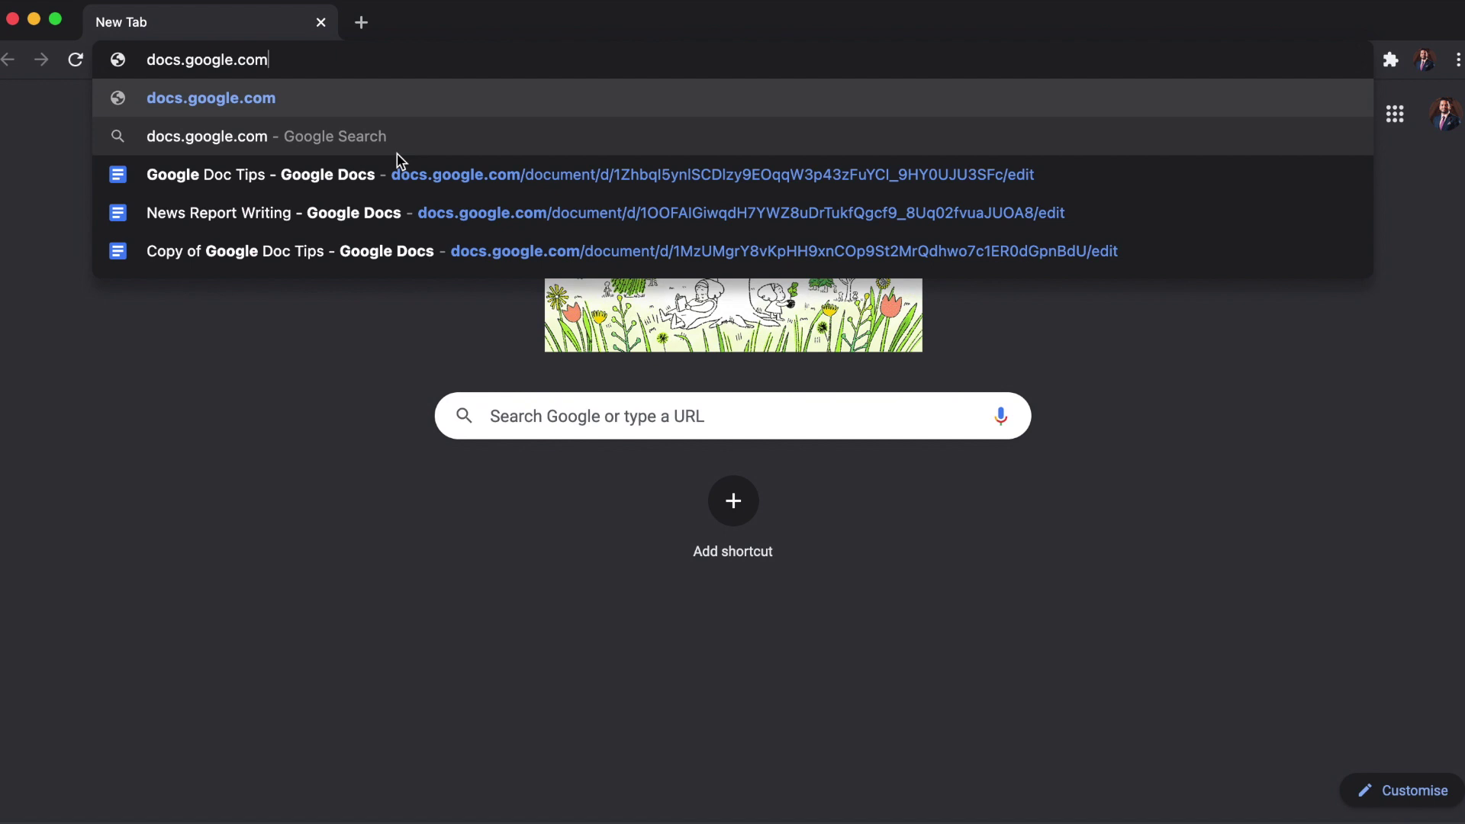
# - Open the Google Doc Tips document and bring up the template gallery for a new document
pyautogui.click(398, 163)
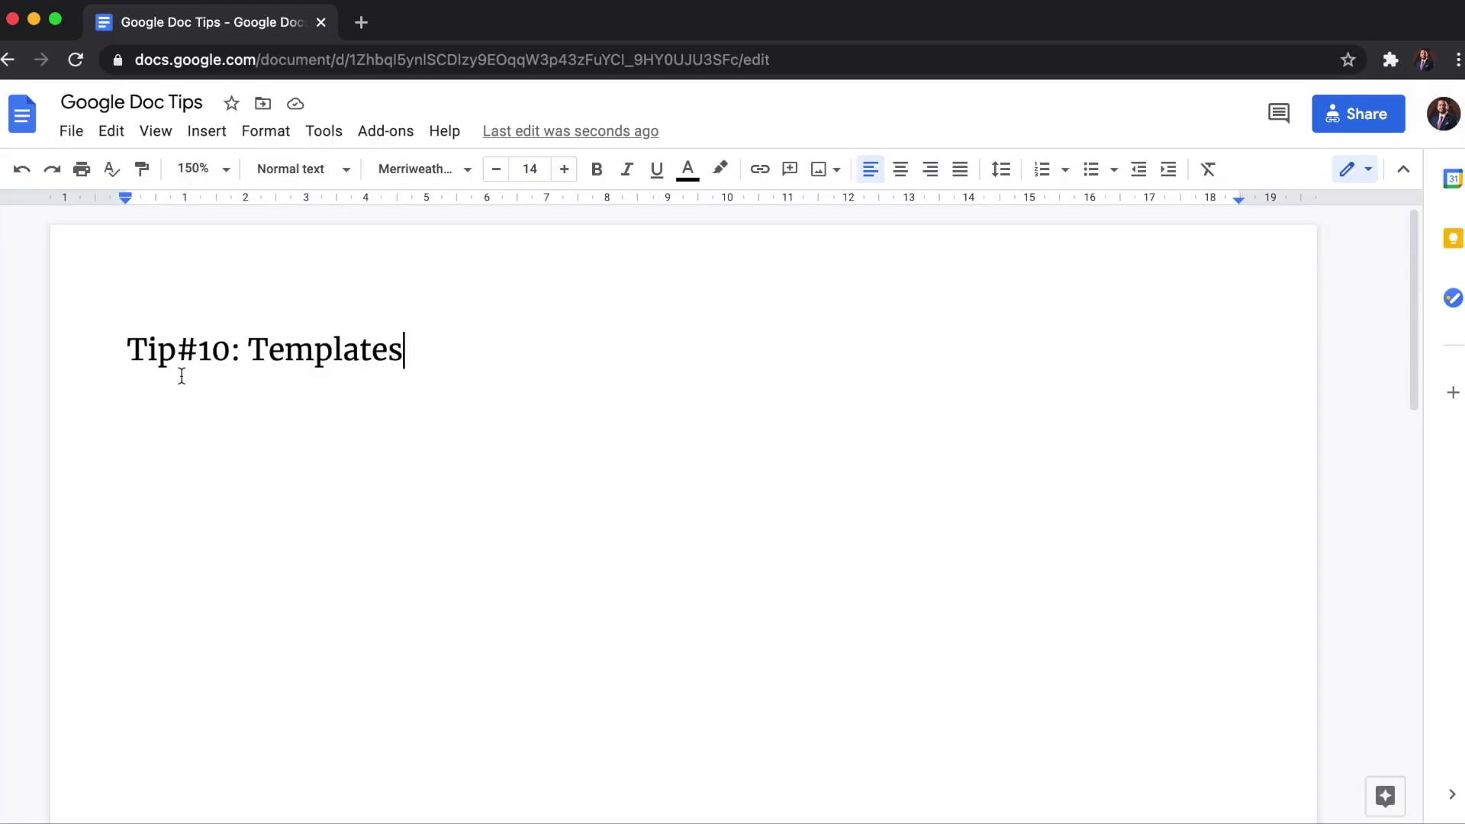
pyautogui.click(72, 132)
pyautogui.moveTo(137, 222)
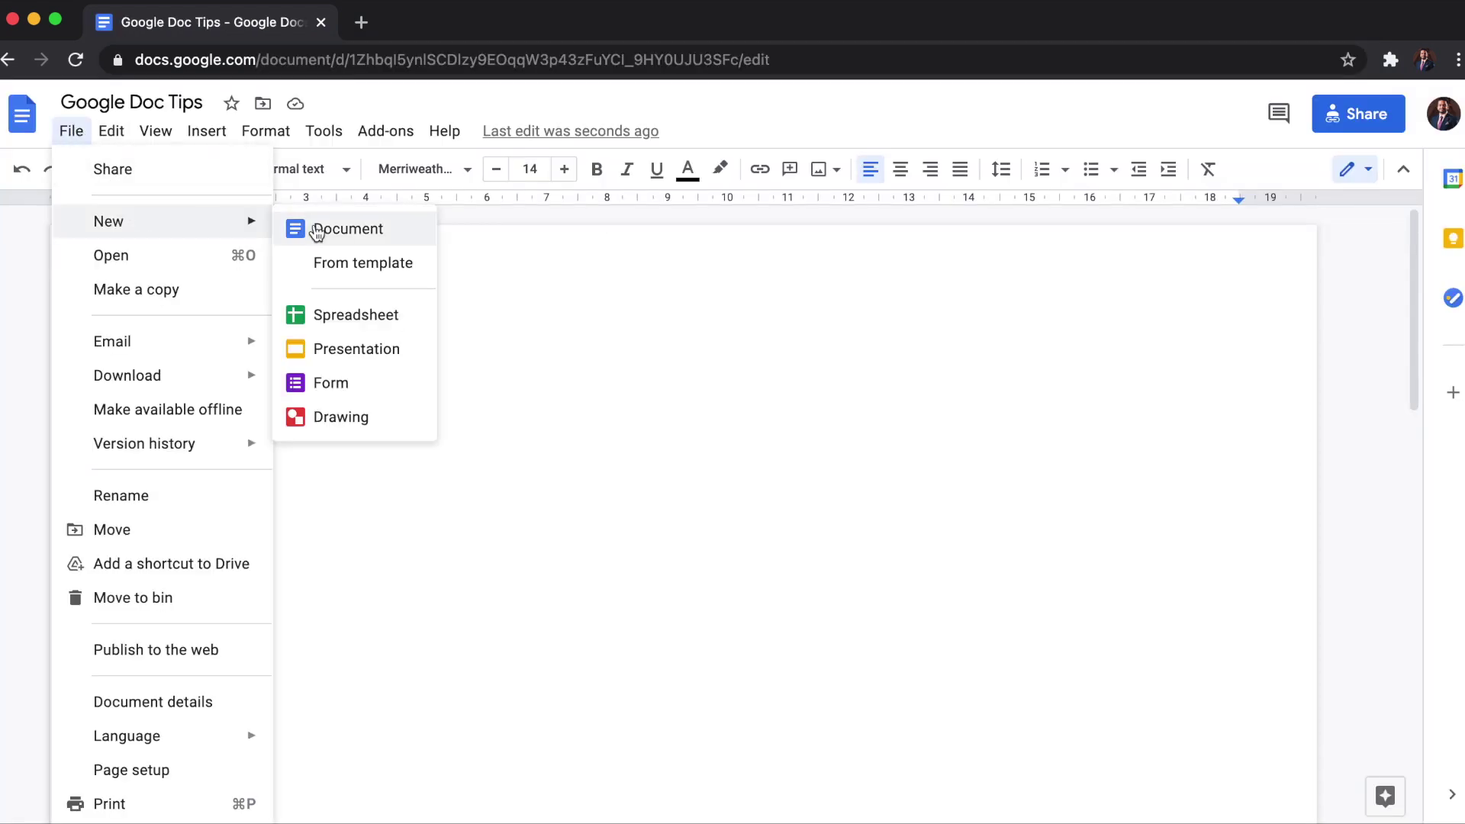
pyautogui.click(361, 265)
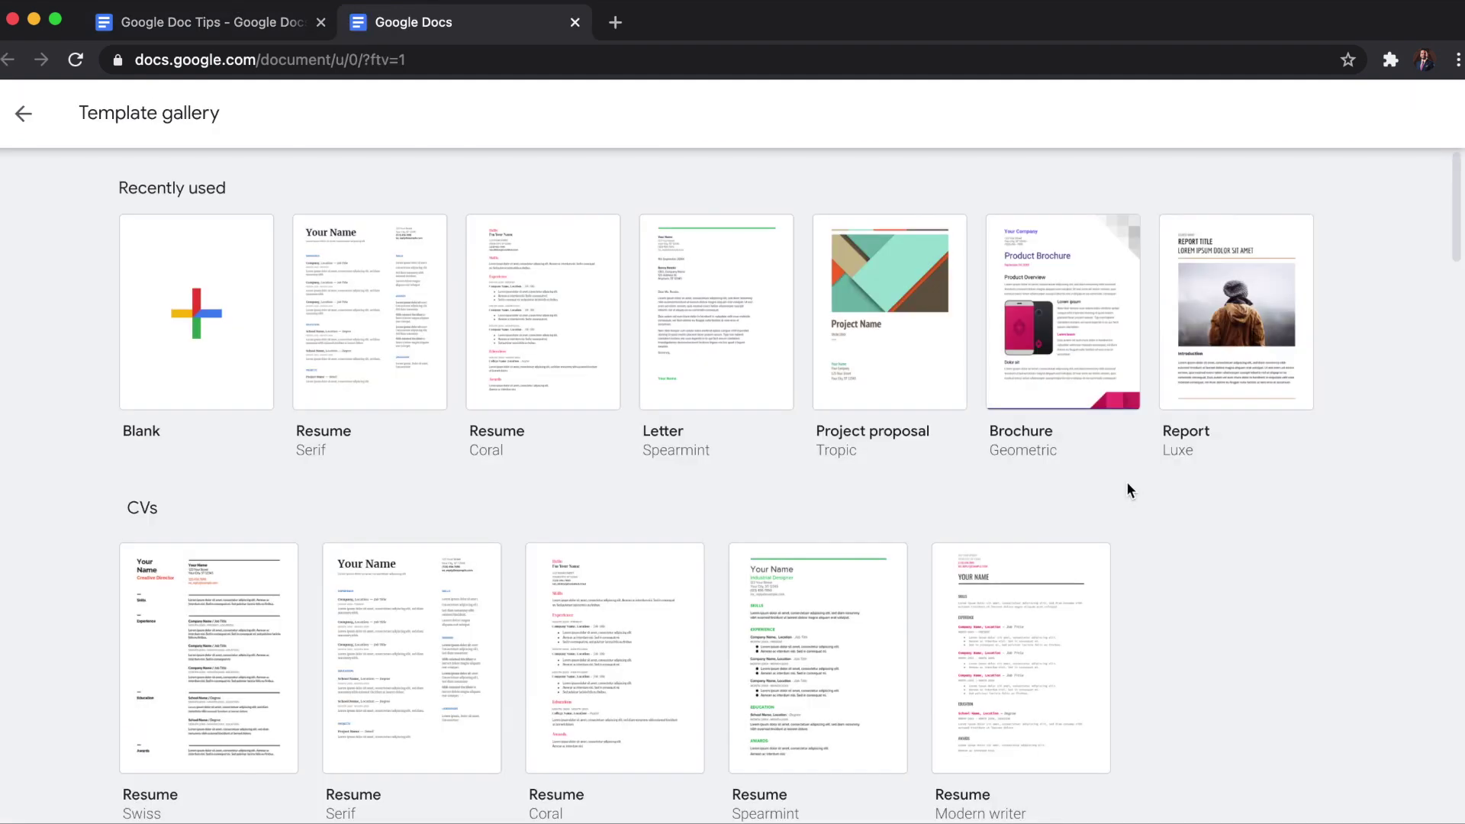
# - Look through the template gallery's resume, letter, report and education templates, and open the East West University templates
pyautogui.scroll(-2, 1126, 482)
pyautogui.scroll(-4, 1127, 484)
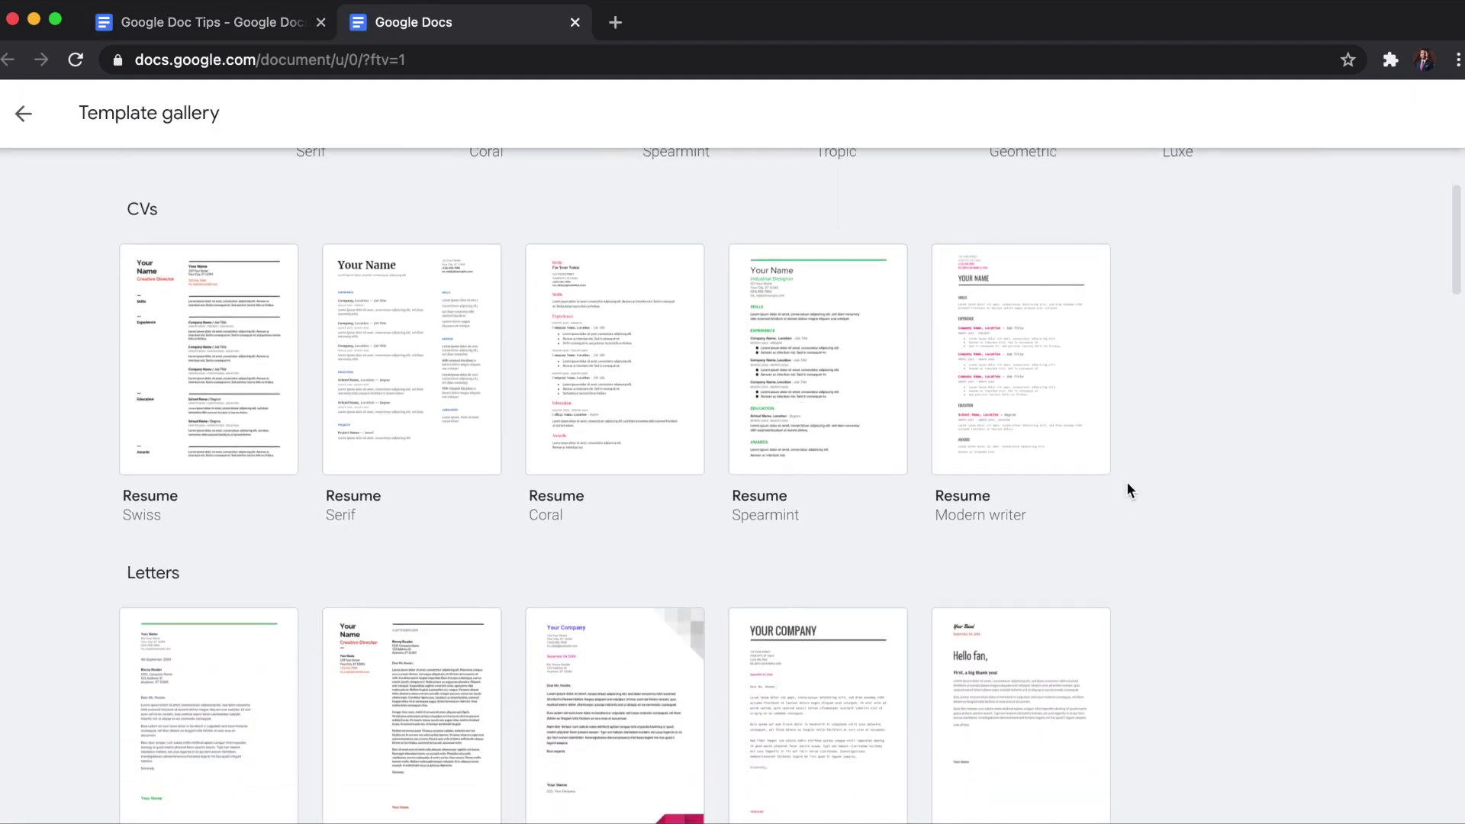
pyautogui.scroll(-5, 1127, 483)
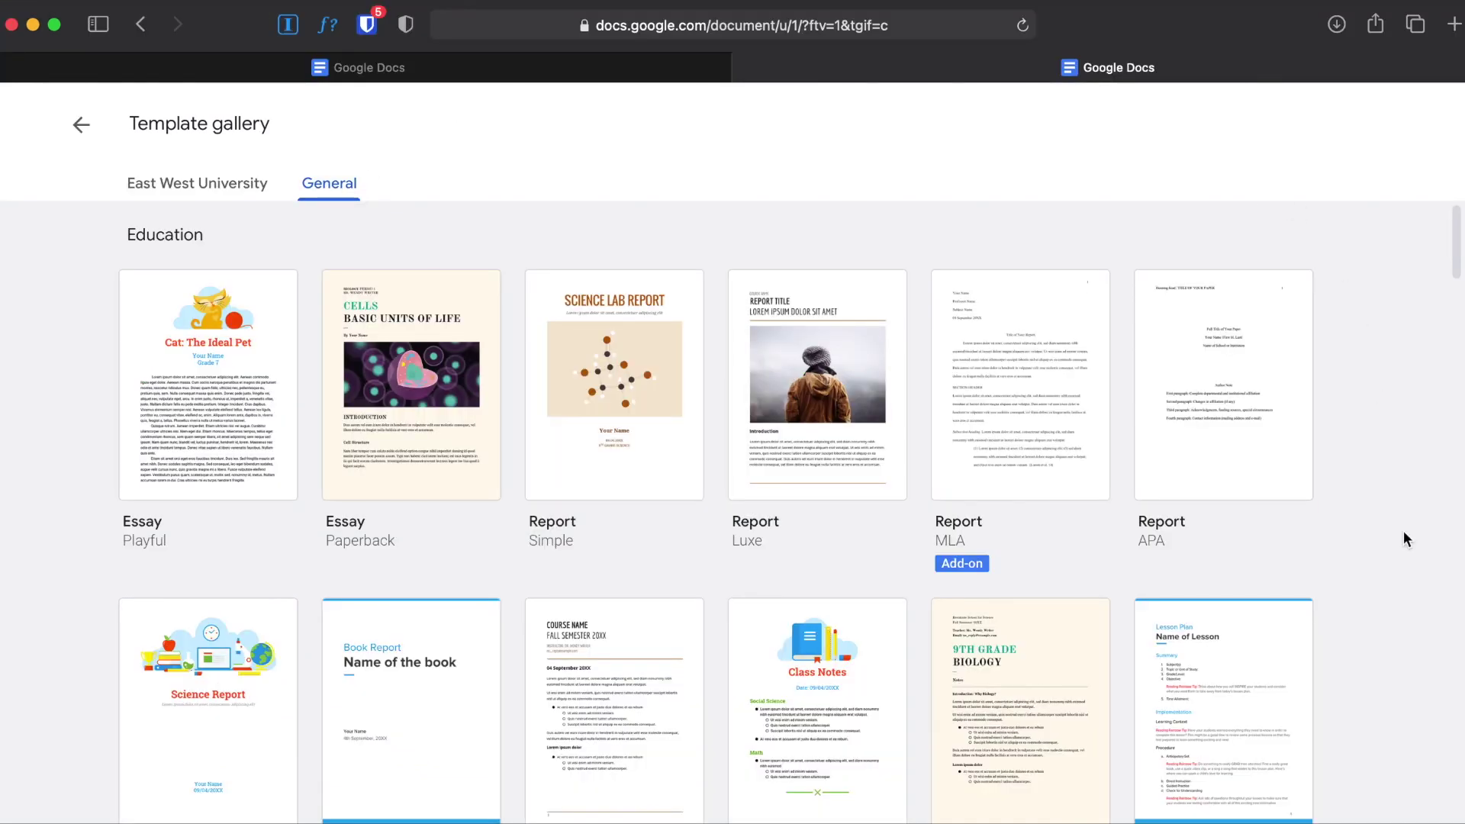
pyautogui.scroll(-4, 1402, 527)
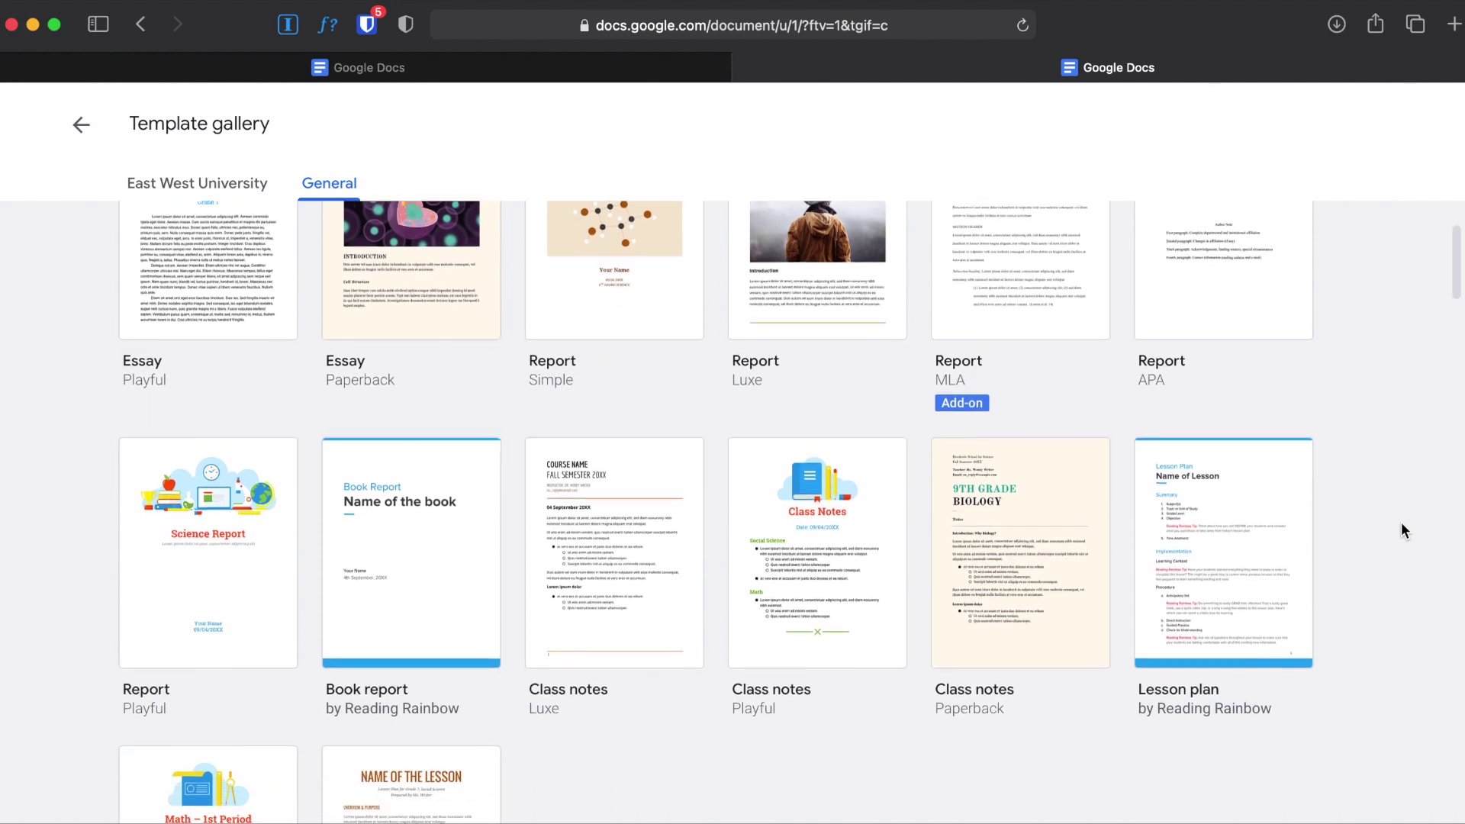
pyautogui.scroll(-10, 1401, 522)
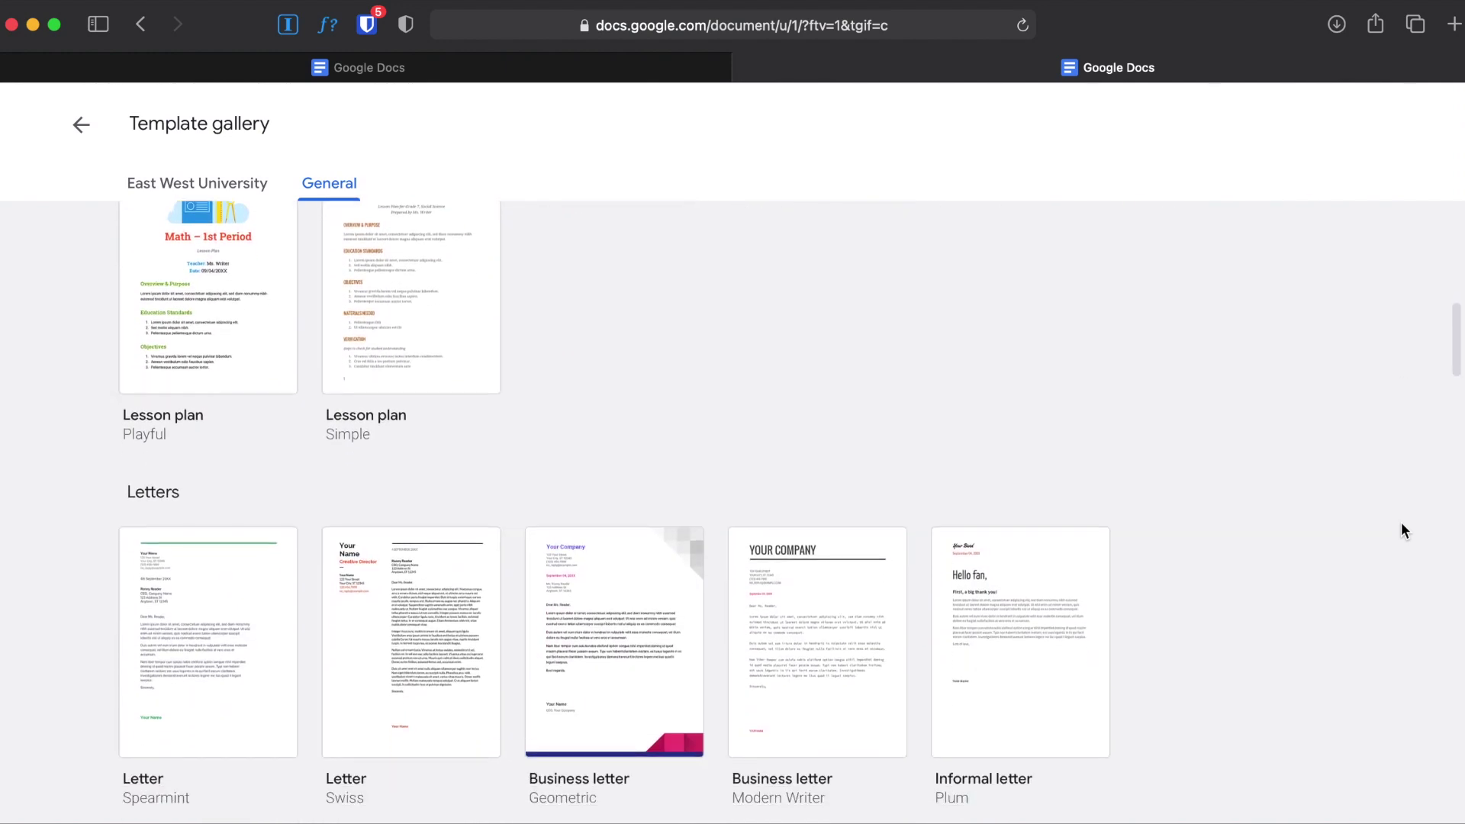
pyautogui.scroll(-4, 1401, 521)
pyautogui.click(339, 189)
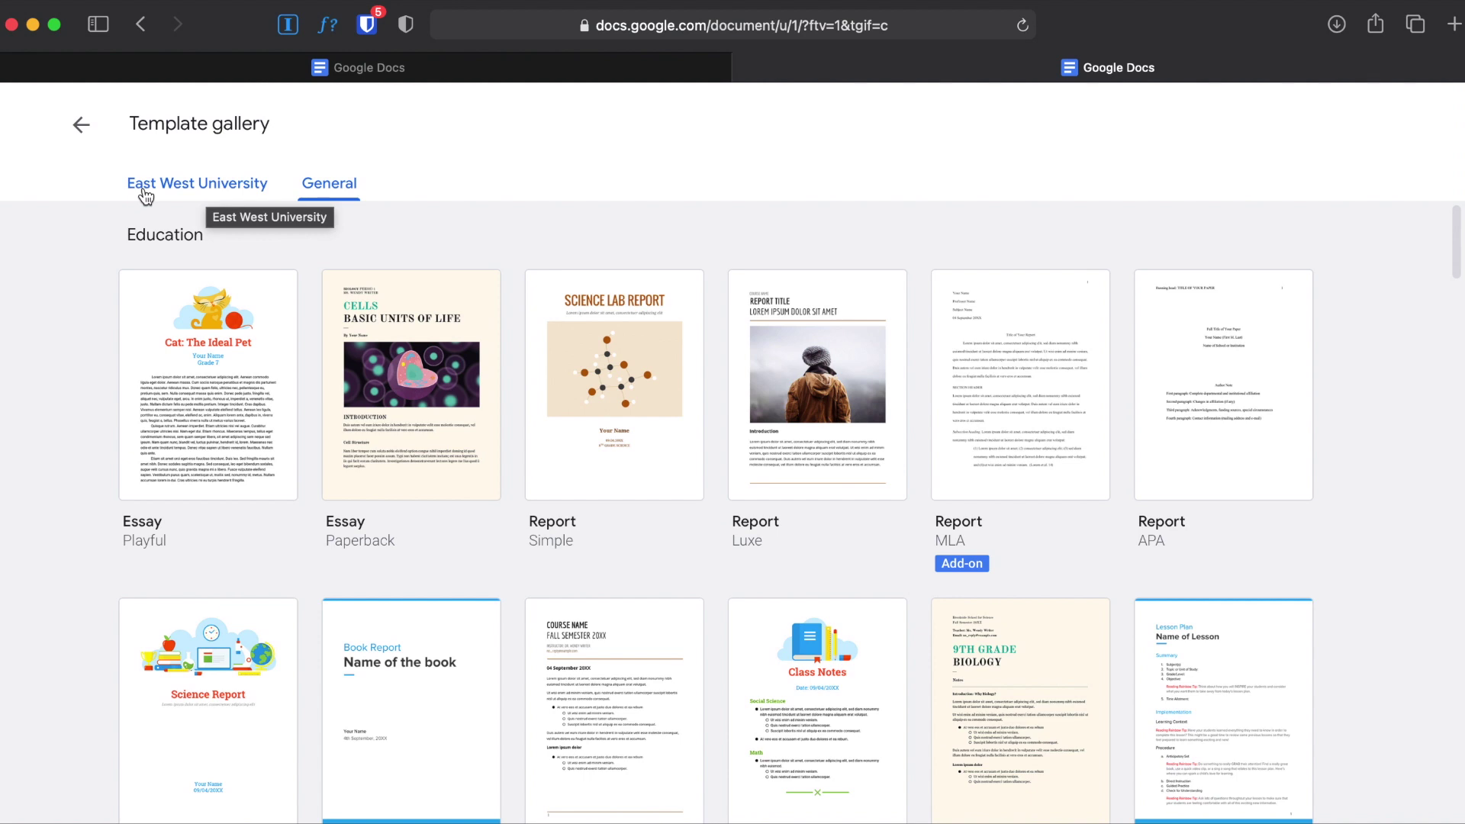
pyautogui.click(215, 196)
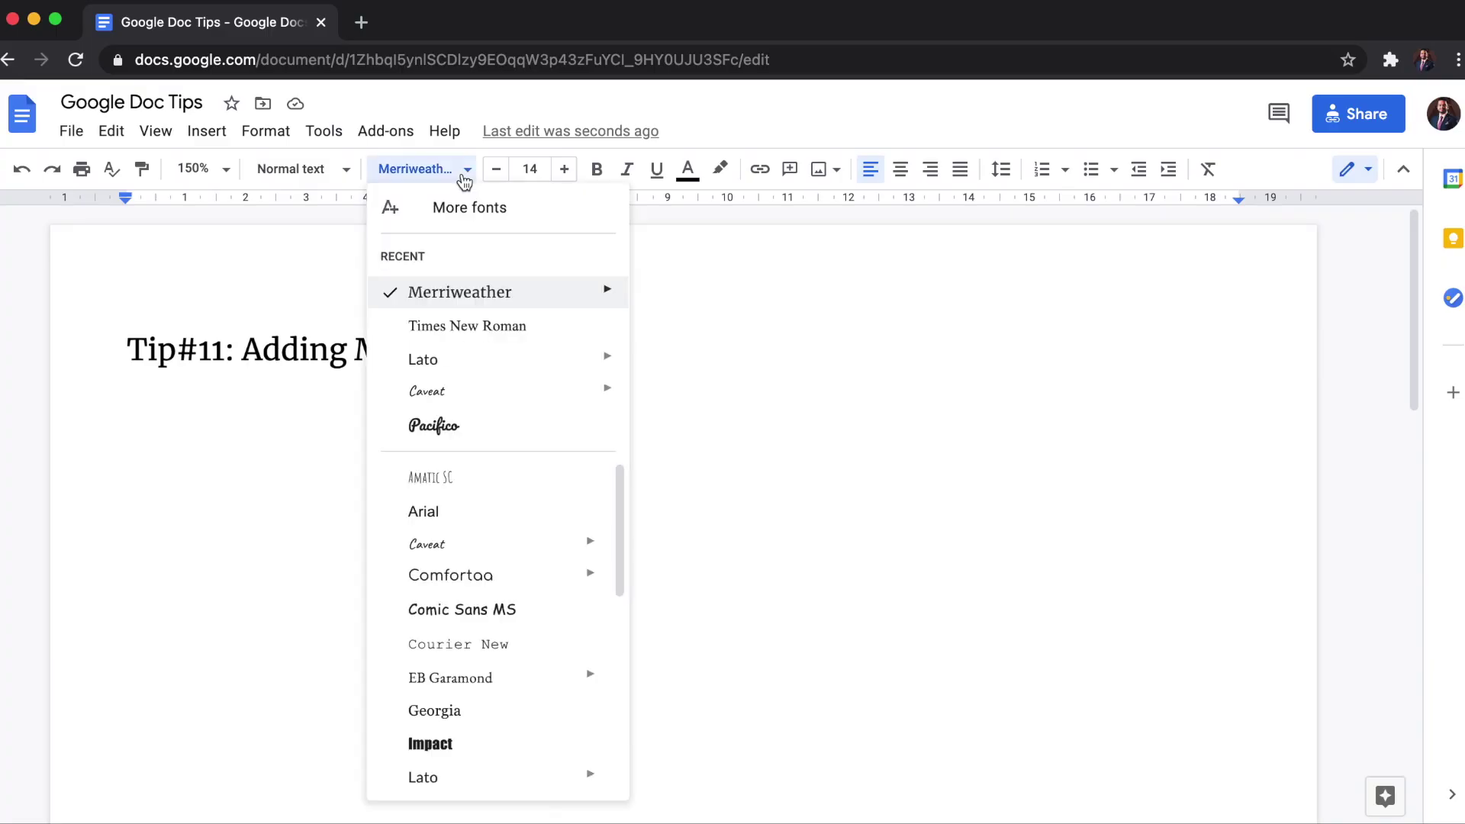
# - Look over the available fonts, then add Montserrat to My fonts through More fonts and confirm
pyautogui.scroll(-5, 507, 631)
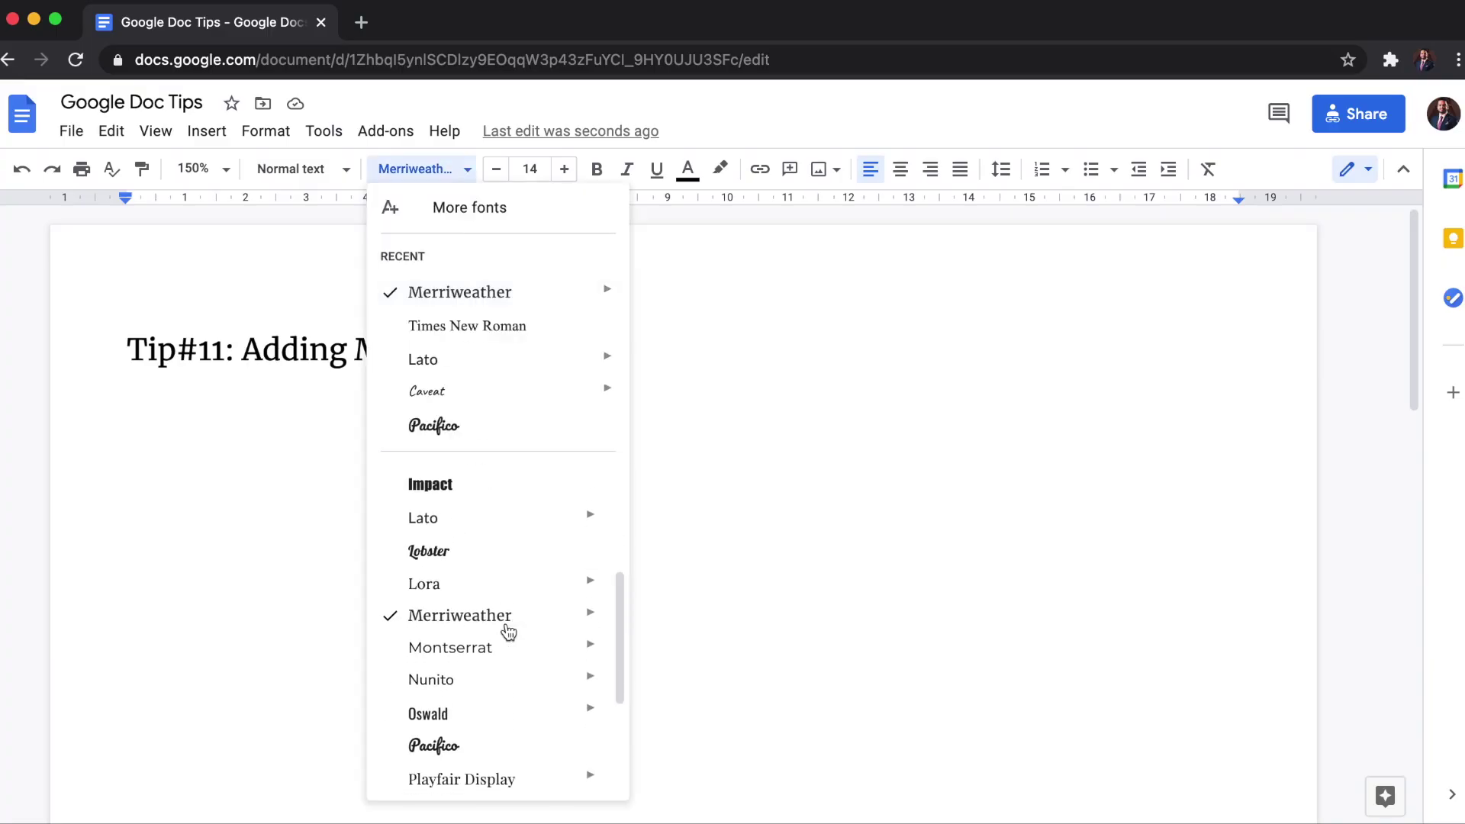
pyautogui.scroll(-3, 506, 631)
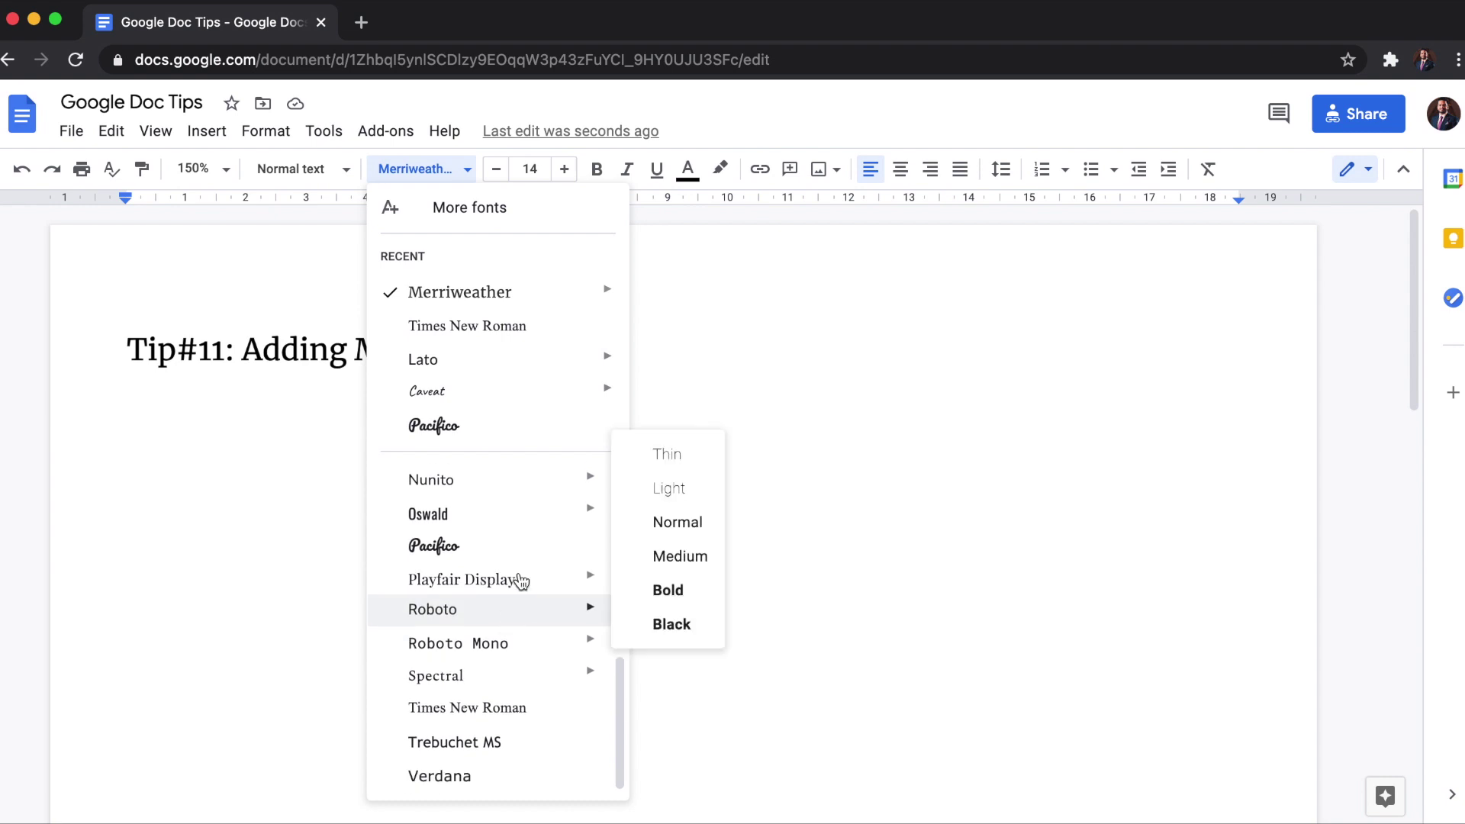
pyautogui.click(839, 403)
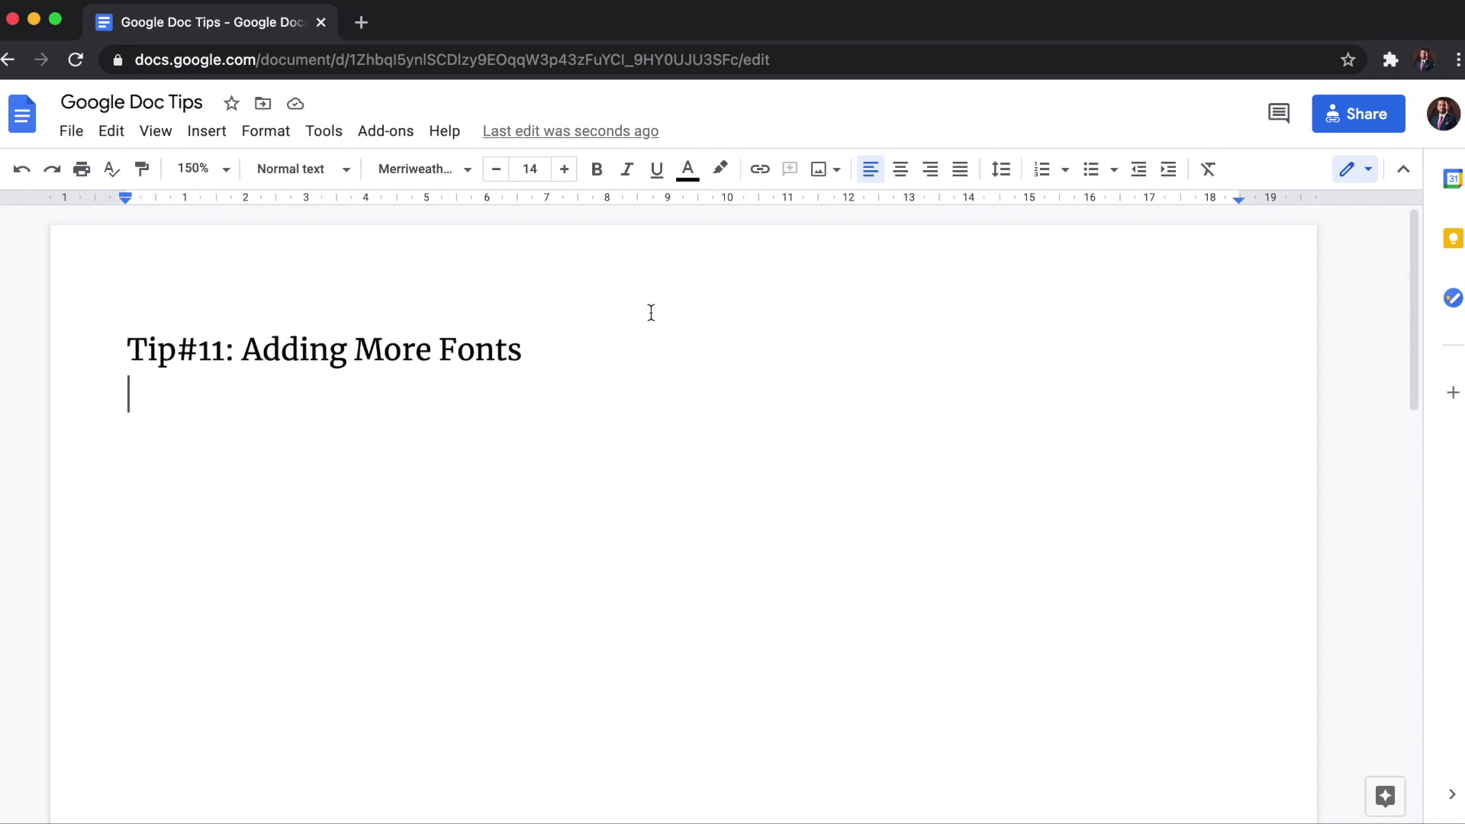
pyautogui.click(468, 169)
pyautogui.click(682, 273)
pyautogui.click(469, 171)
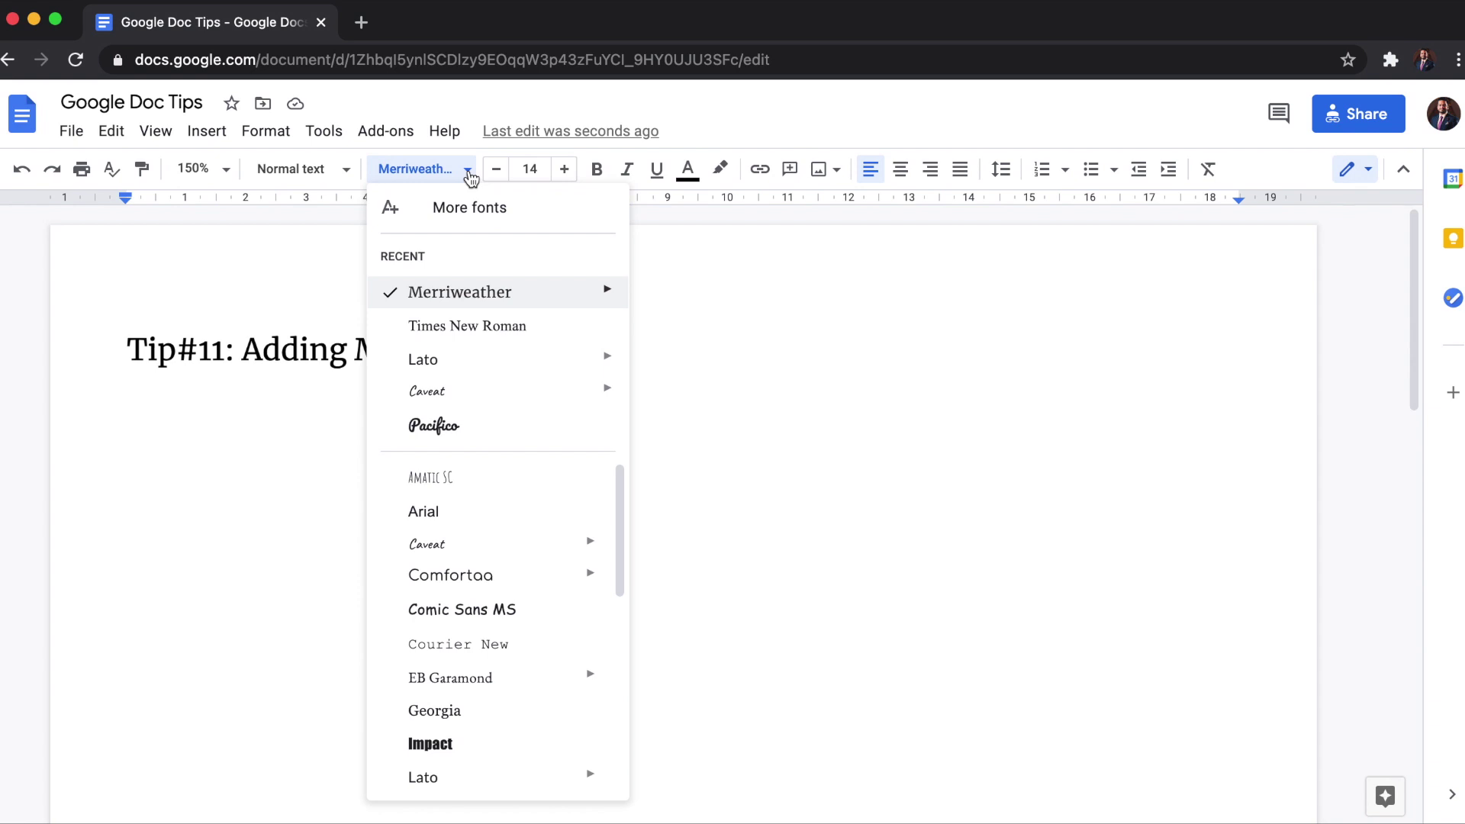
pyautogui.click(517, 223)
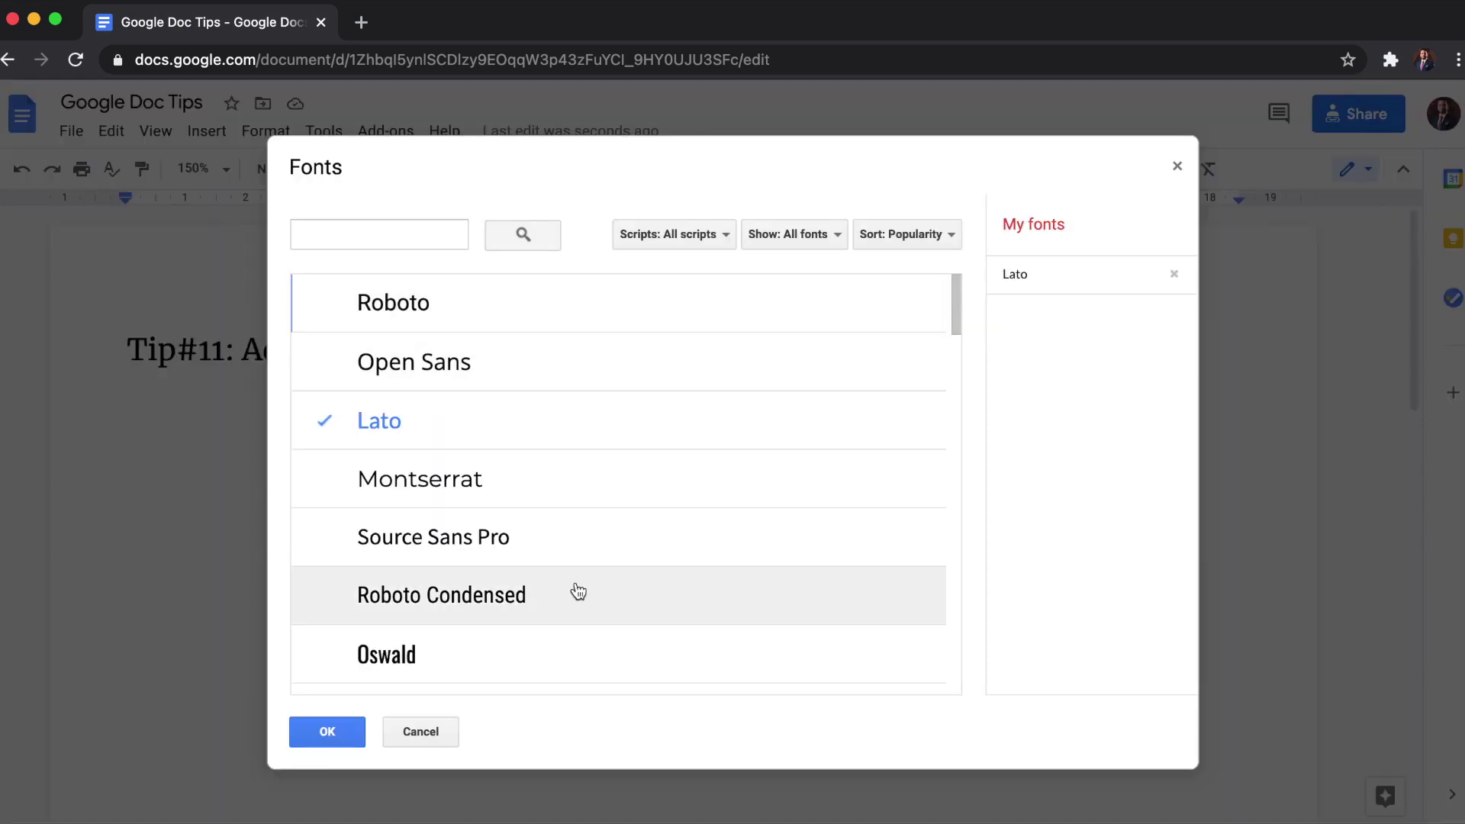
pyautogui.click(571, 498)
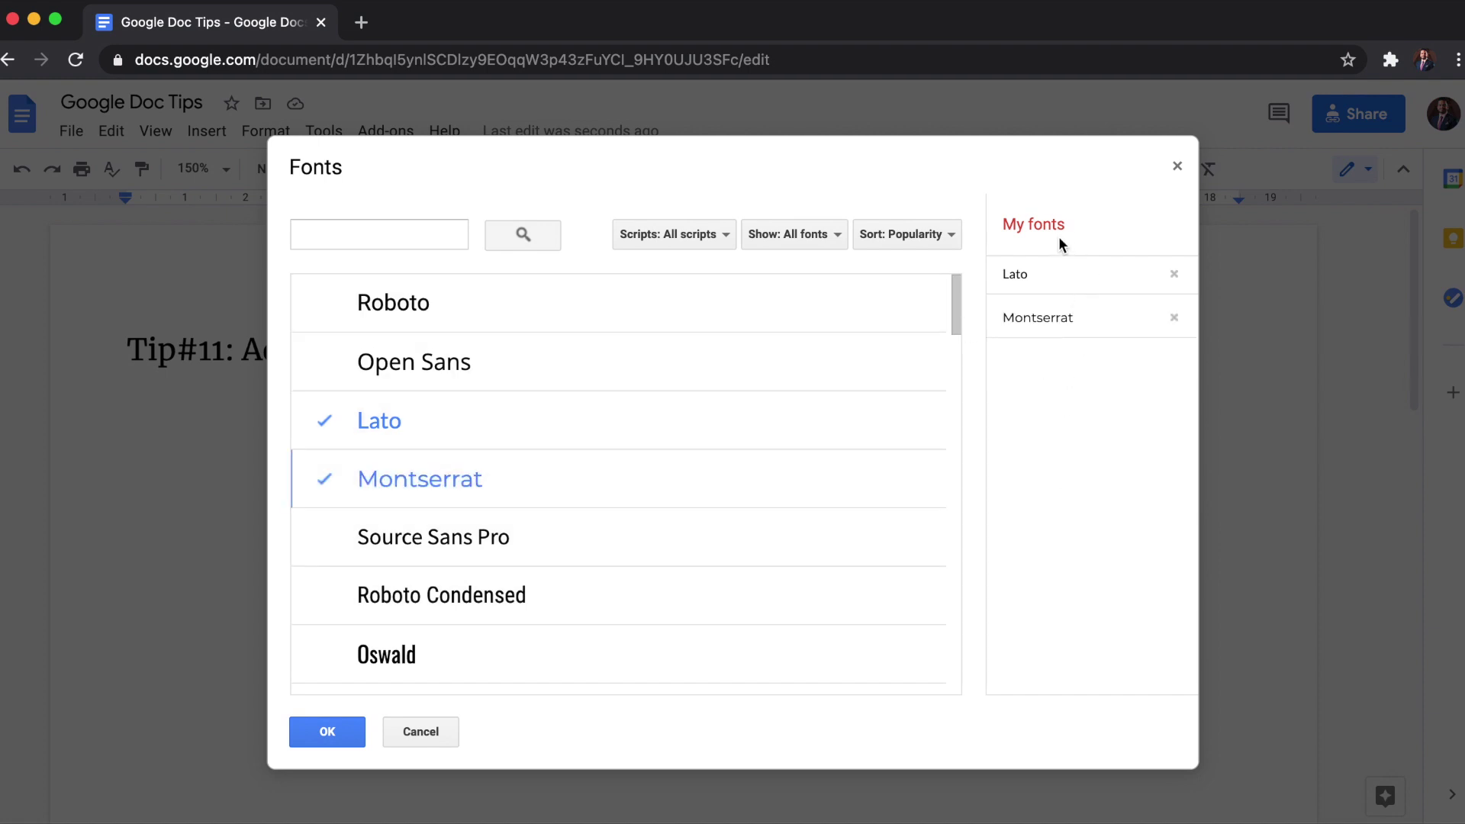
pyautogui.click(327, 732)
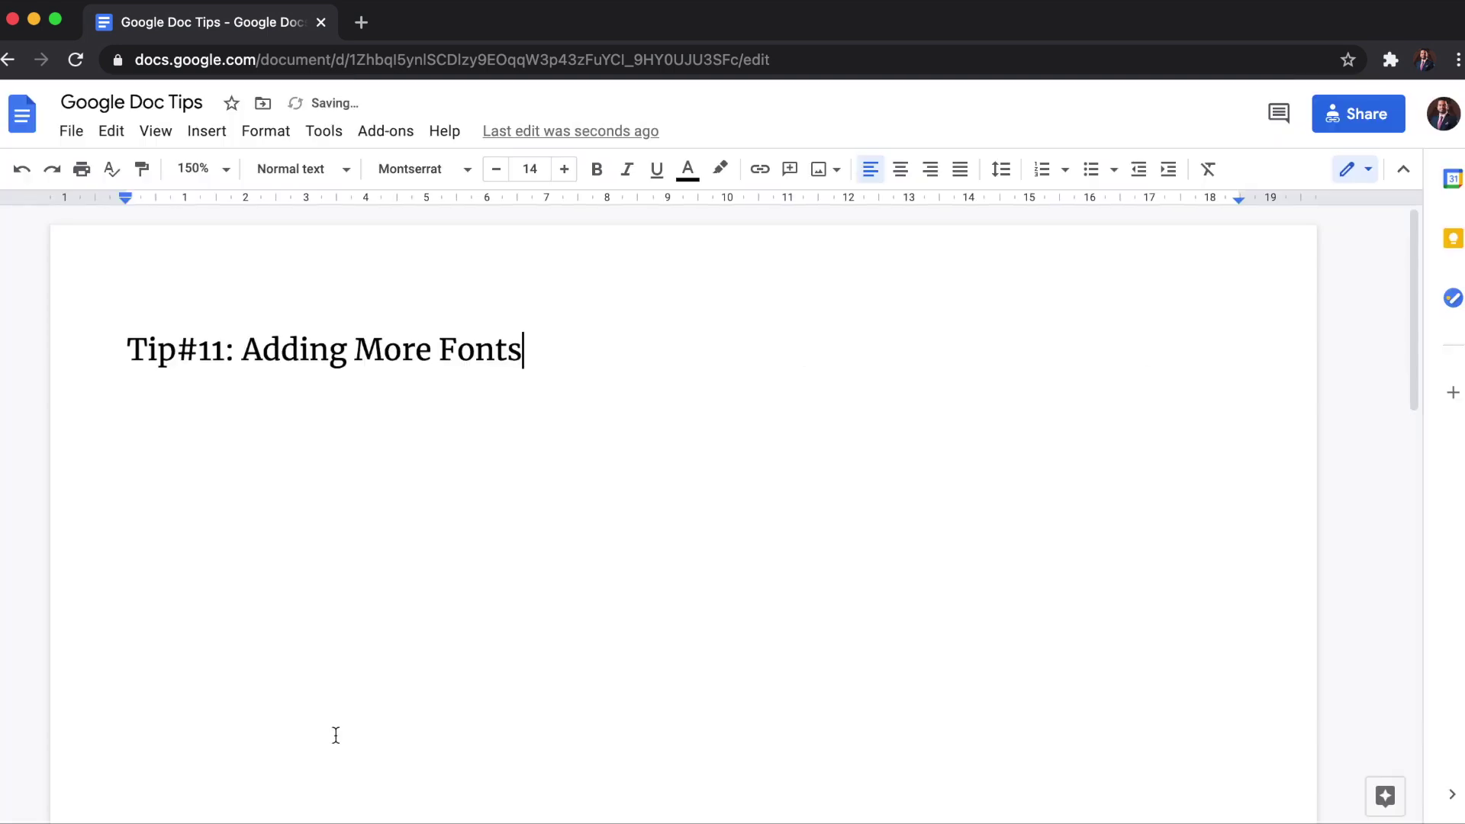
# - Apply the Montserrat font to the "Tip#11: Adding More Fonts" line
pyautogui.tripleClick(353, 356)
pyautogui.click(467, 169)
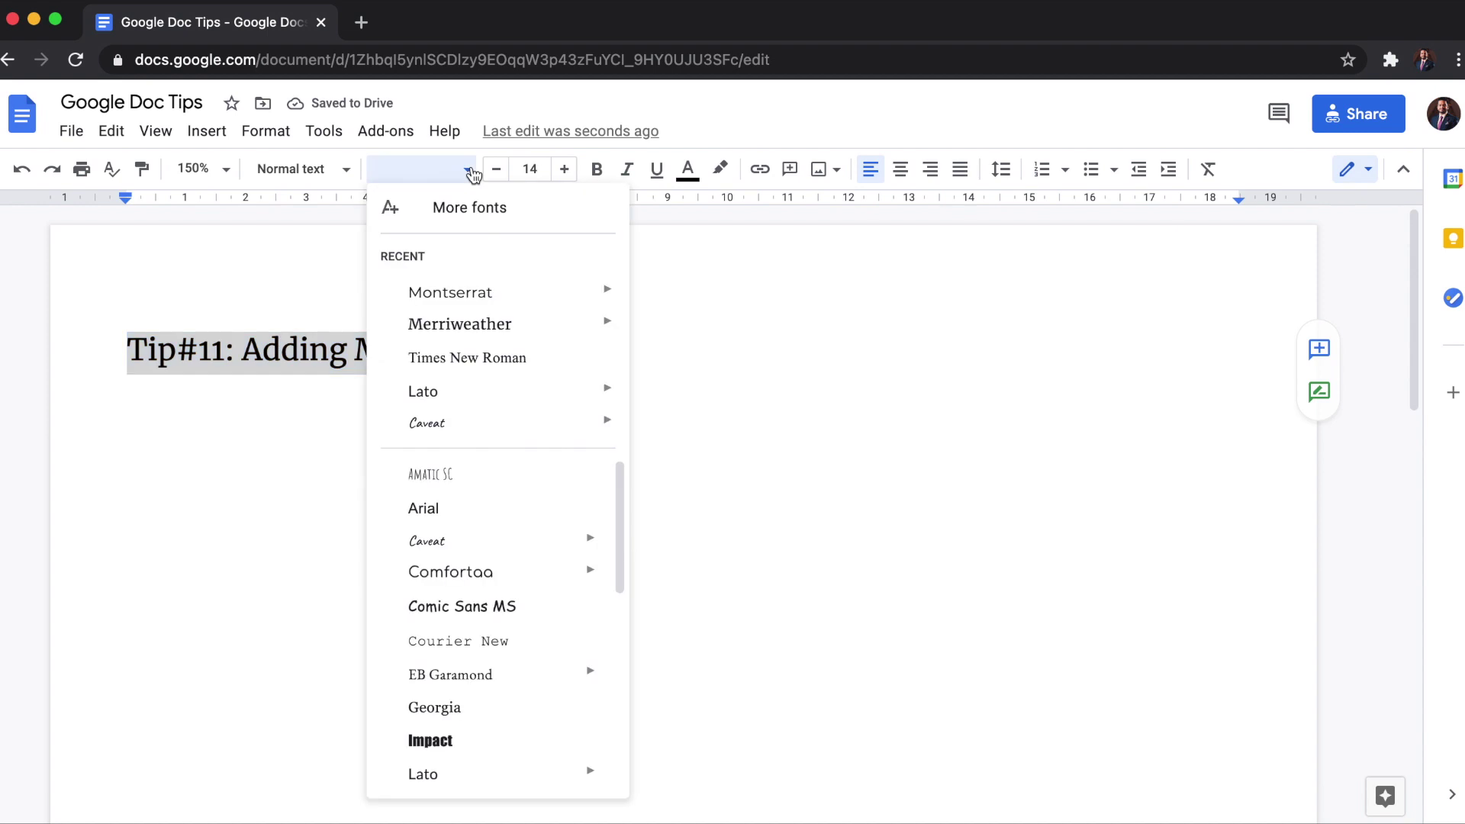
pyautogui.click(507, 301)
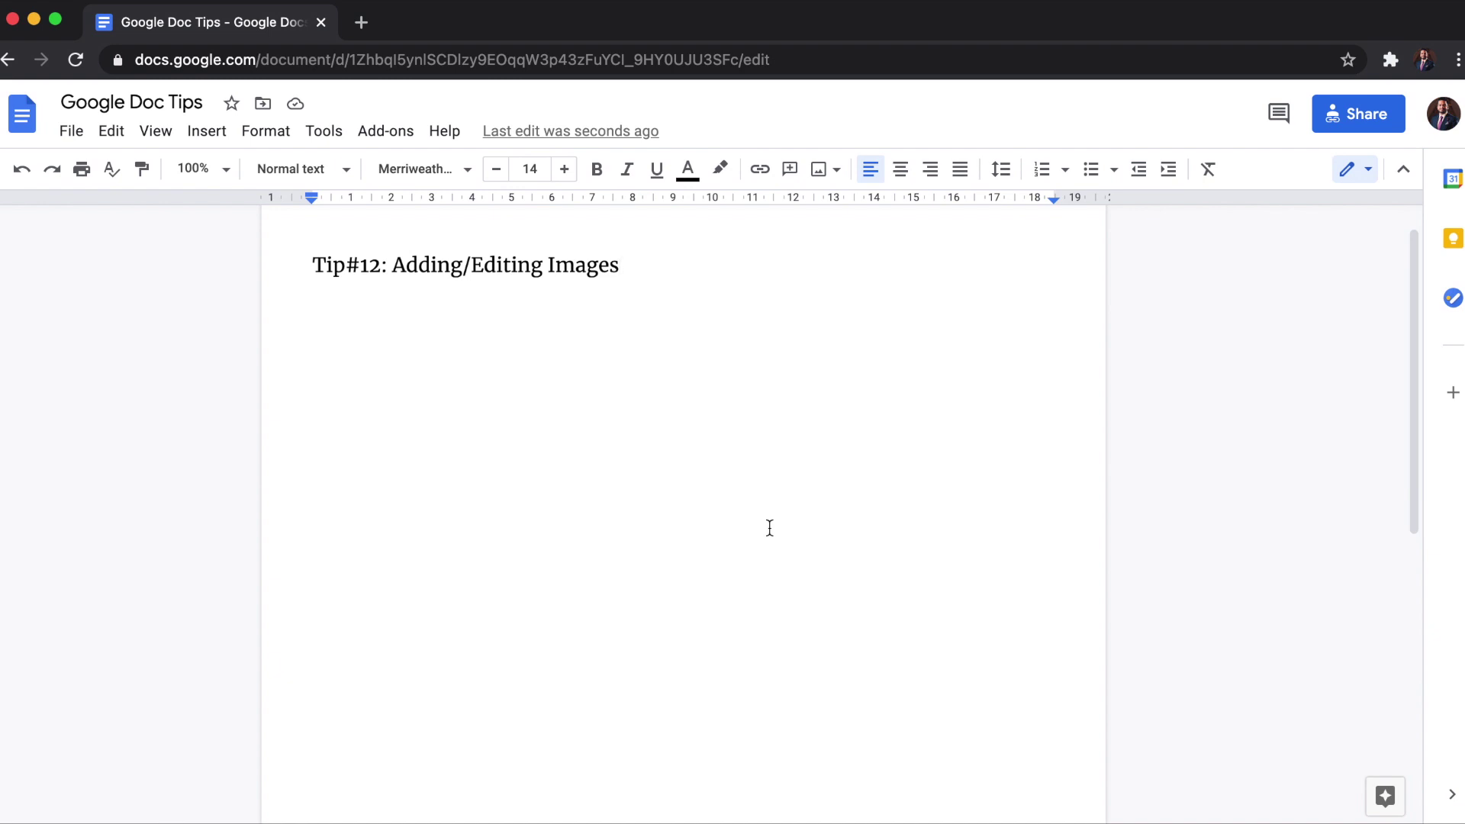
# - Insert the top-view grass JPEG from the computer's Desktop folder below the "Tip#12: Adding/Editing Images" line
pyautogui.click(209, 134)
pyautogui.moveTo(315, 179)
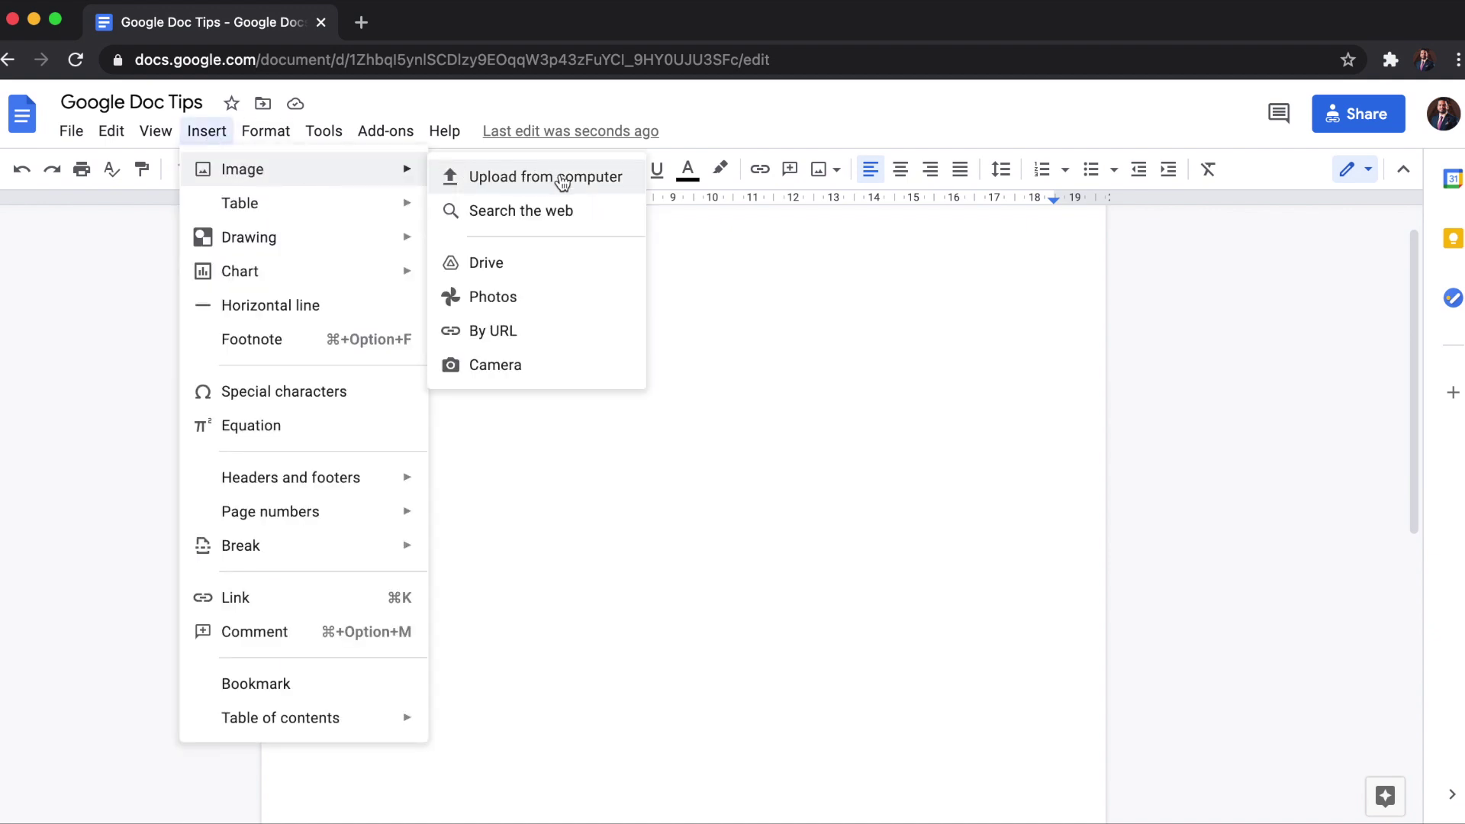
pyautogui.click(592, 177)
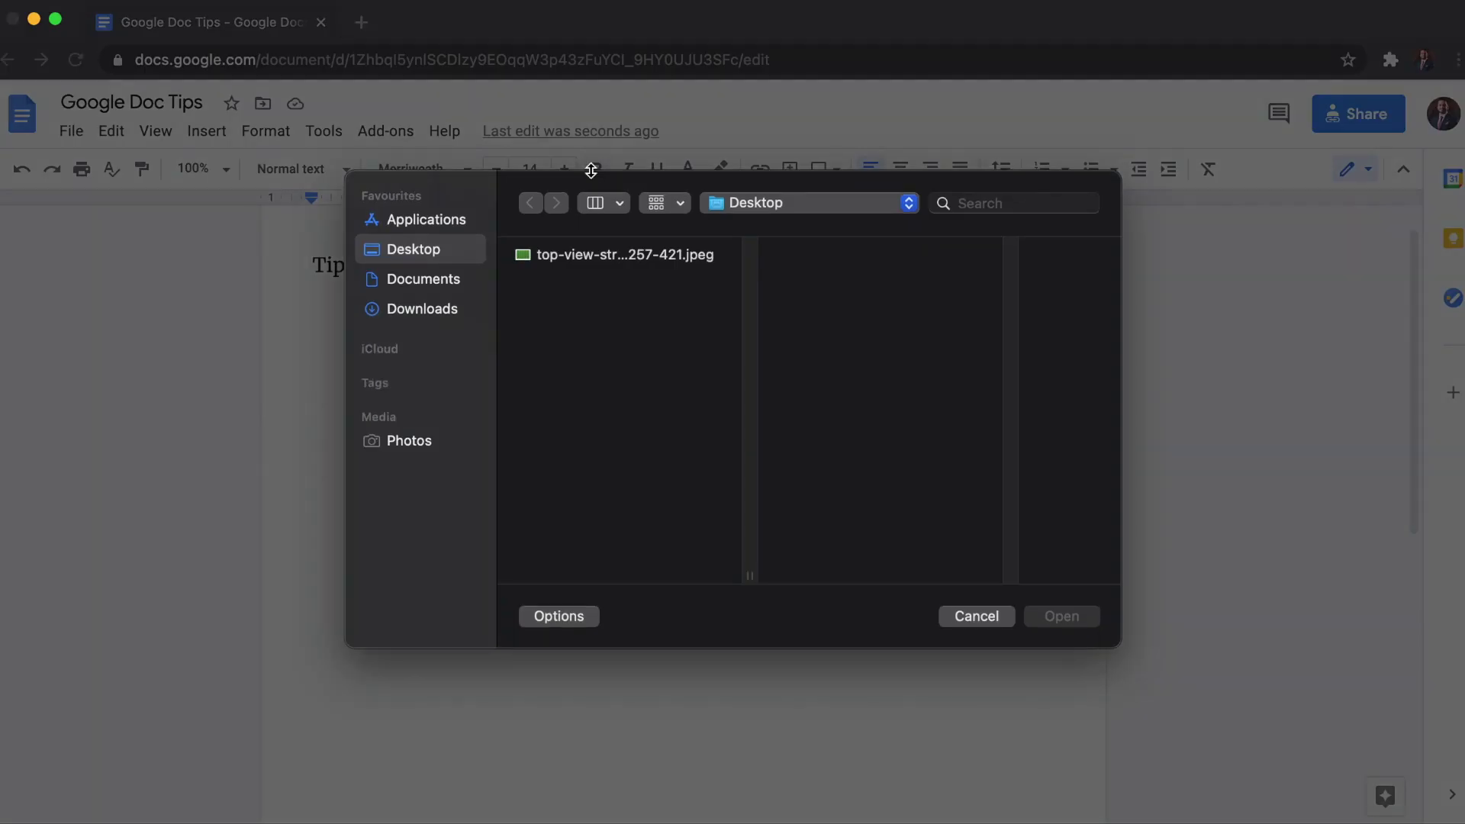
pyautogui.click(662, 256)
pyautogui.doubleClick(662, 256)
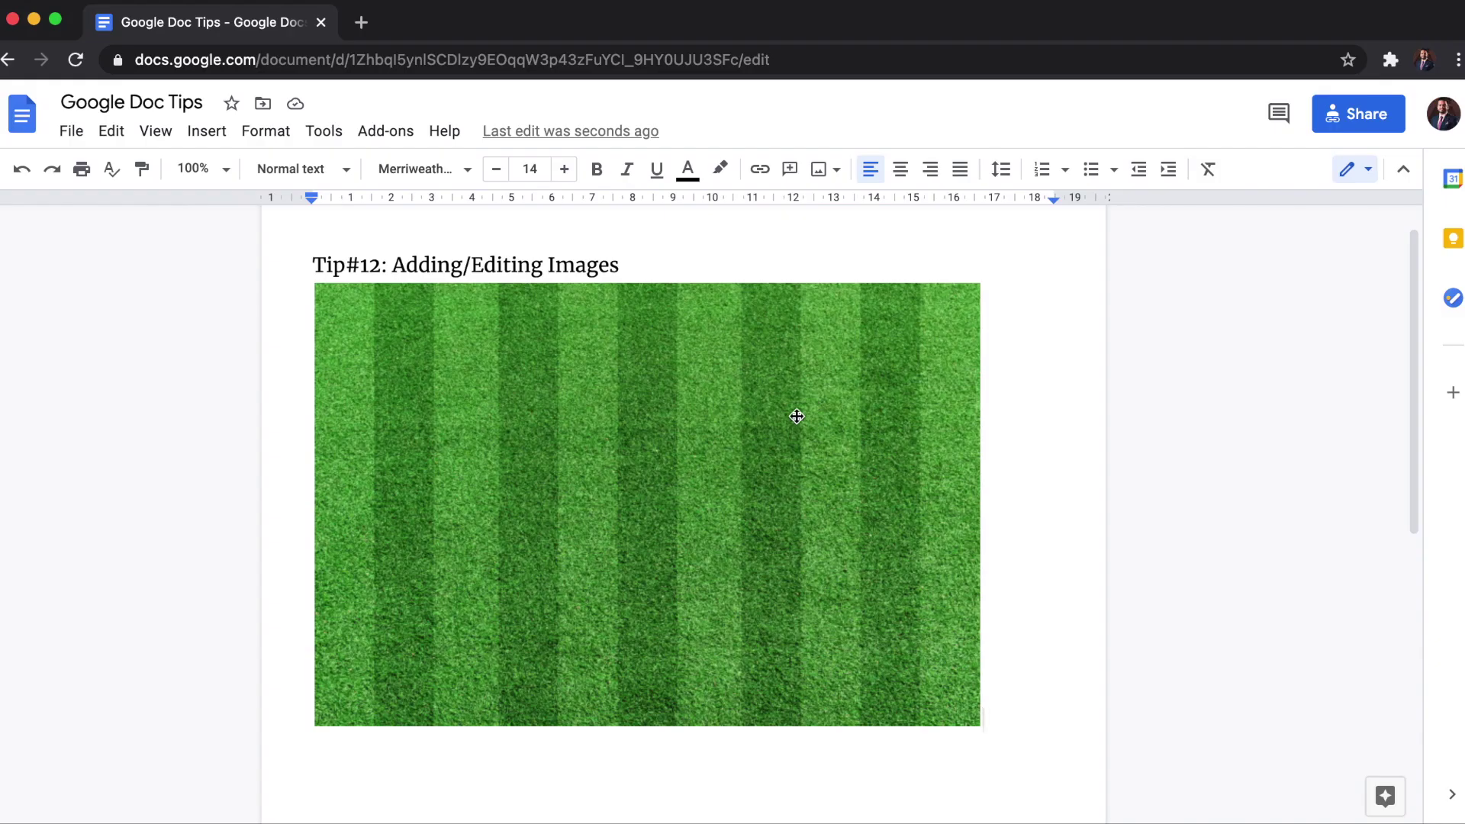
# - Recolour the inserted grass image with the Light 2 preset in its image options
pyautogui.click(792, 443)
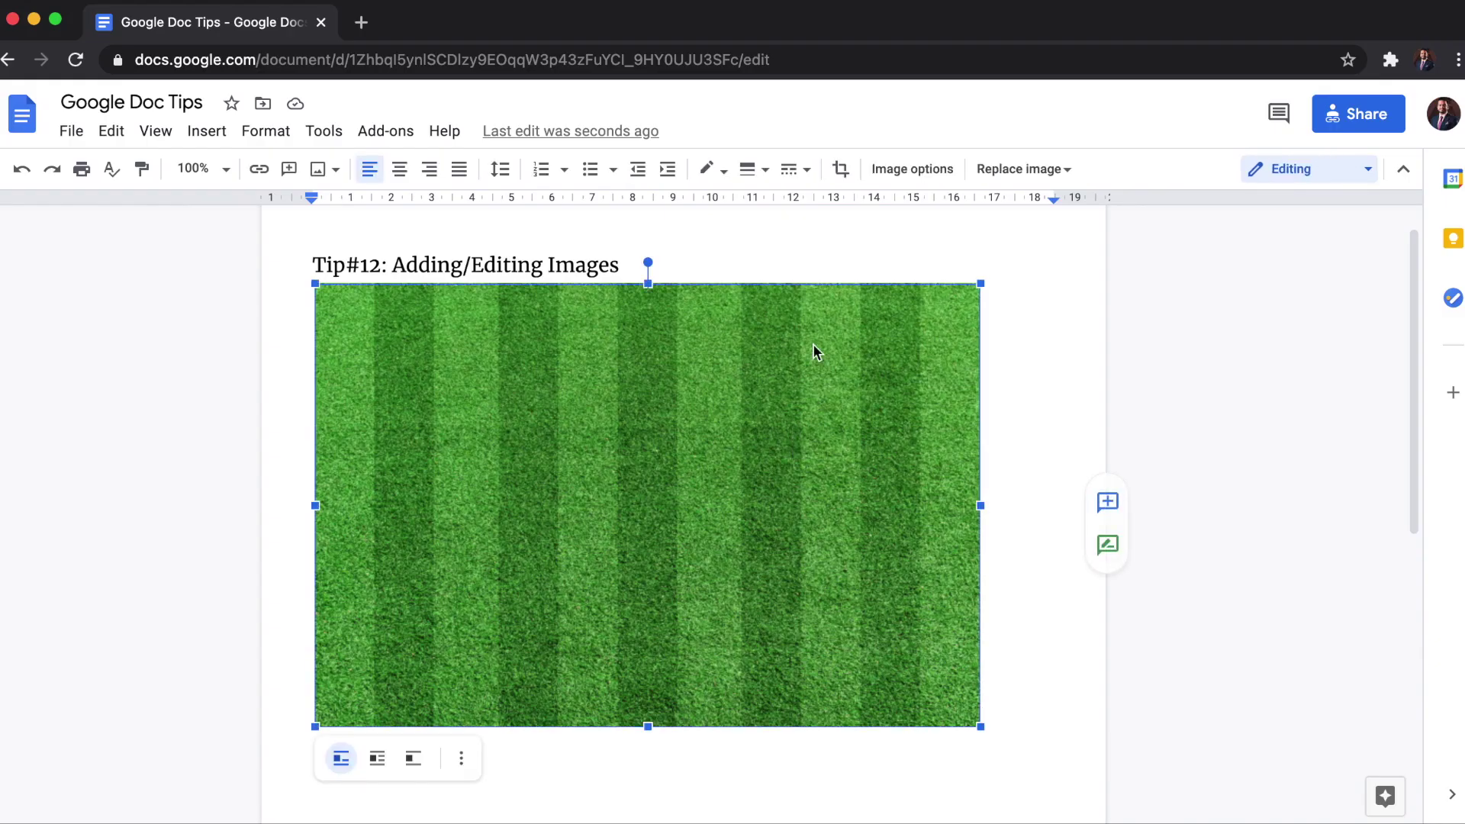
pyautogui.click(921, 169)
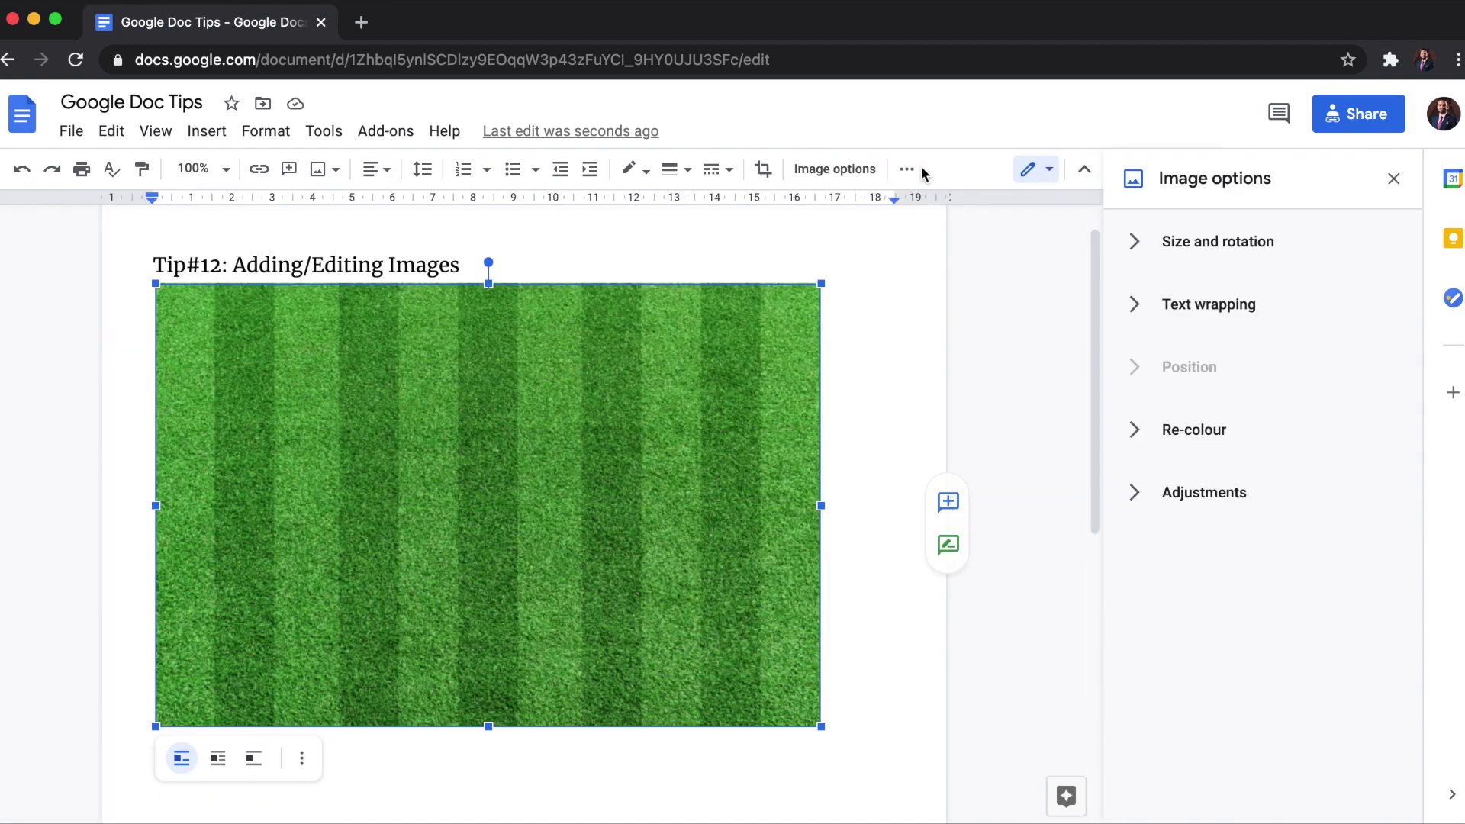
pyautogui.click(1194, 430)
pyautogui.click(1262, 487)
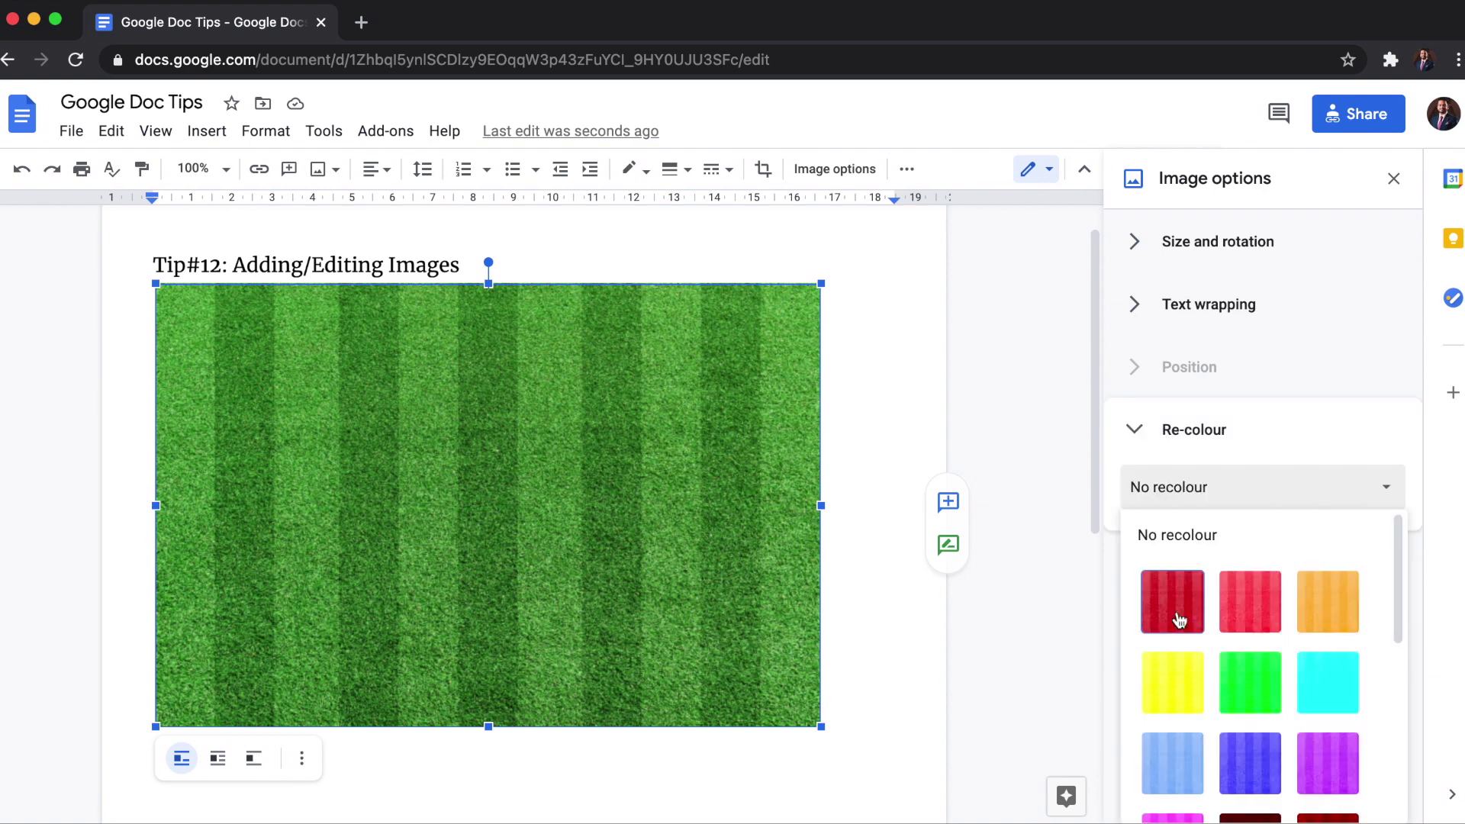
pyautogui.scroll(-2, 1301, 740)
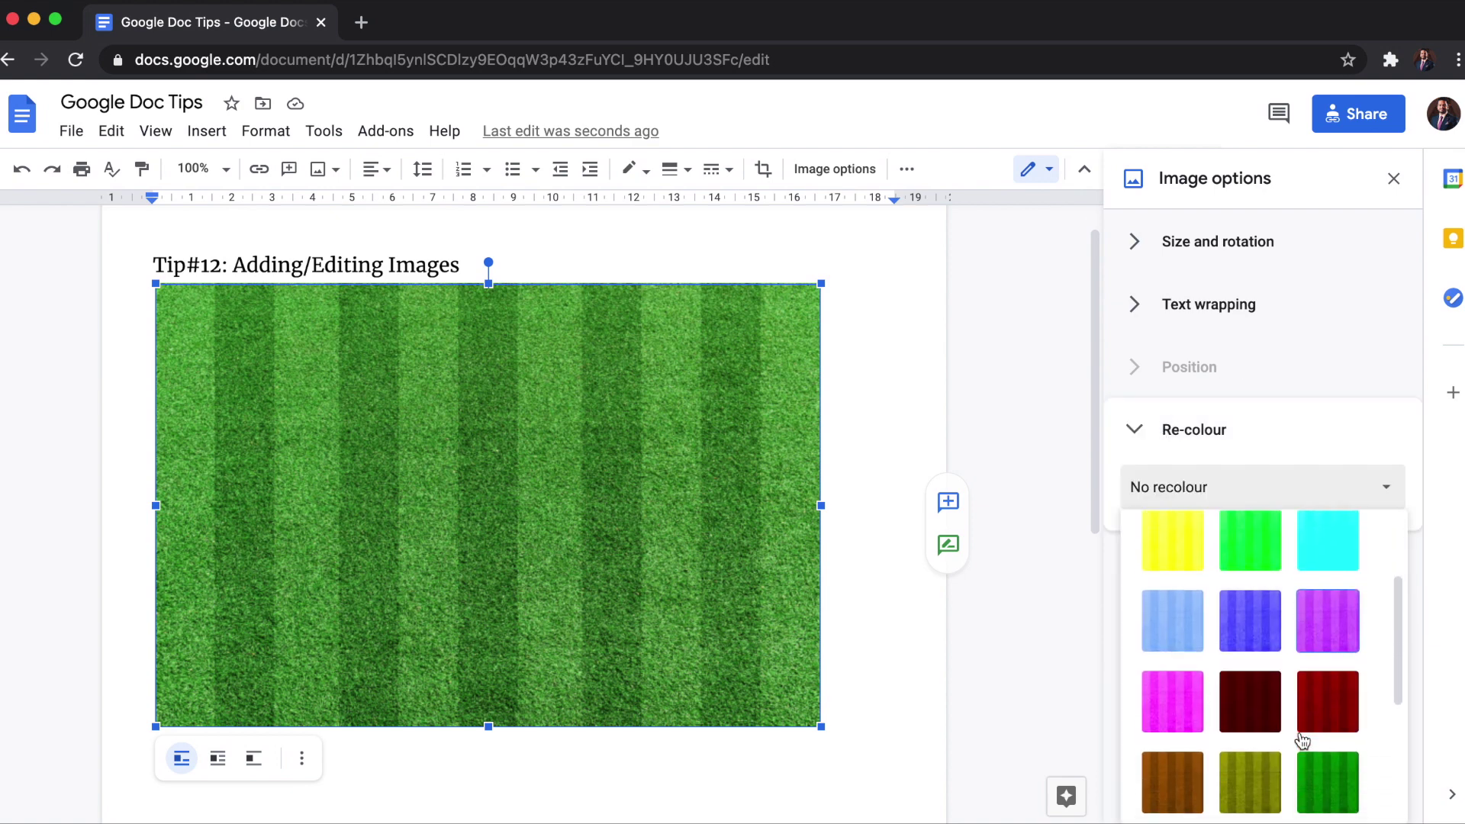
pyautogui.scroll(1, 1293, 724)
pyautogui.scroll(2, 1291, 723)
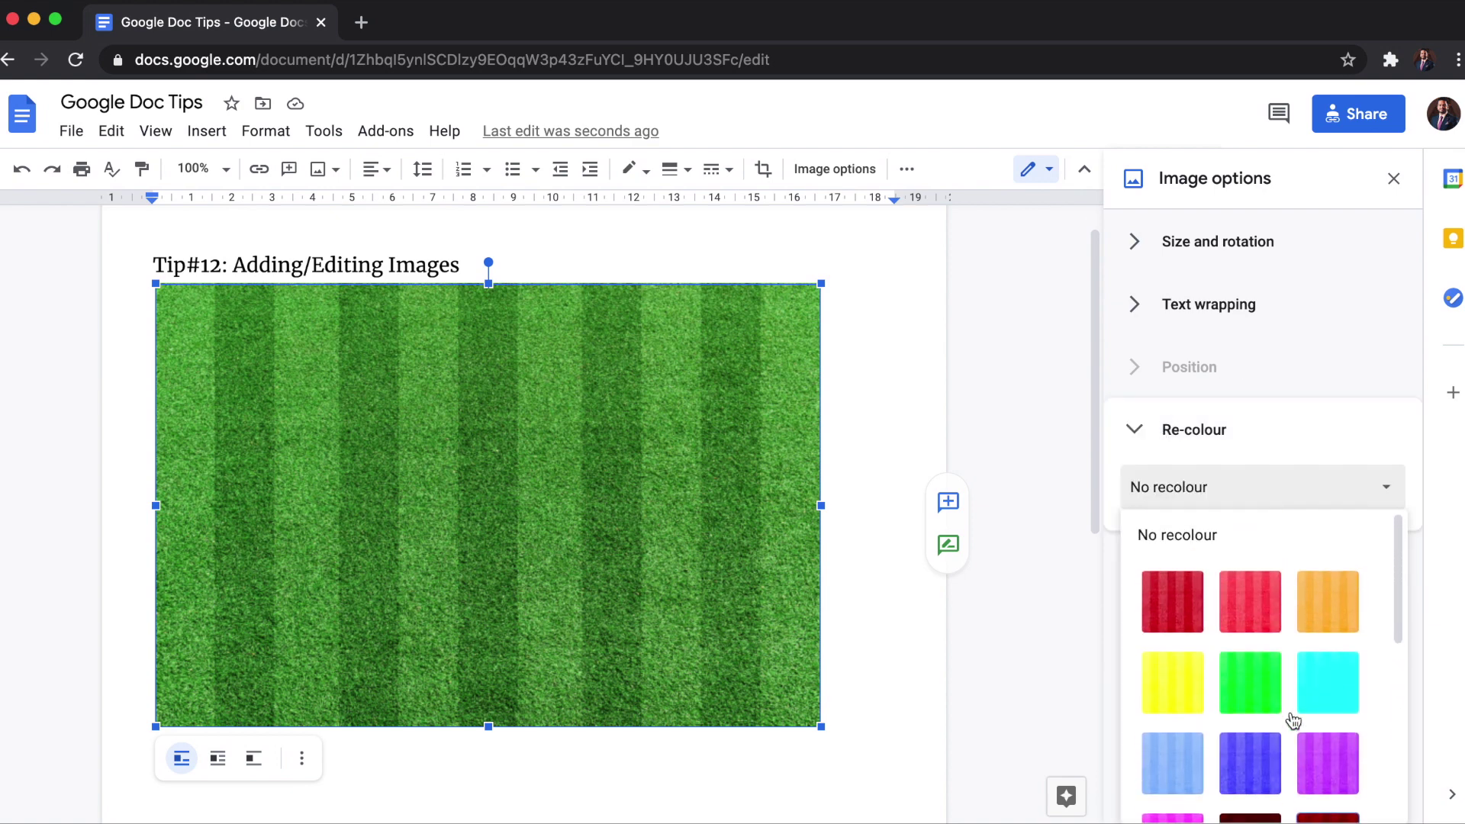
pyautogui.click(1259, 603)
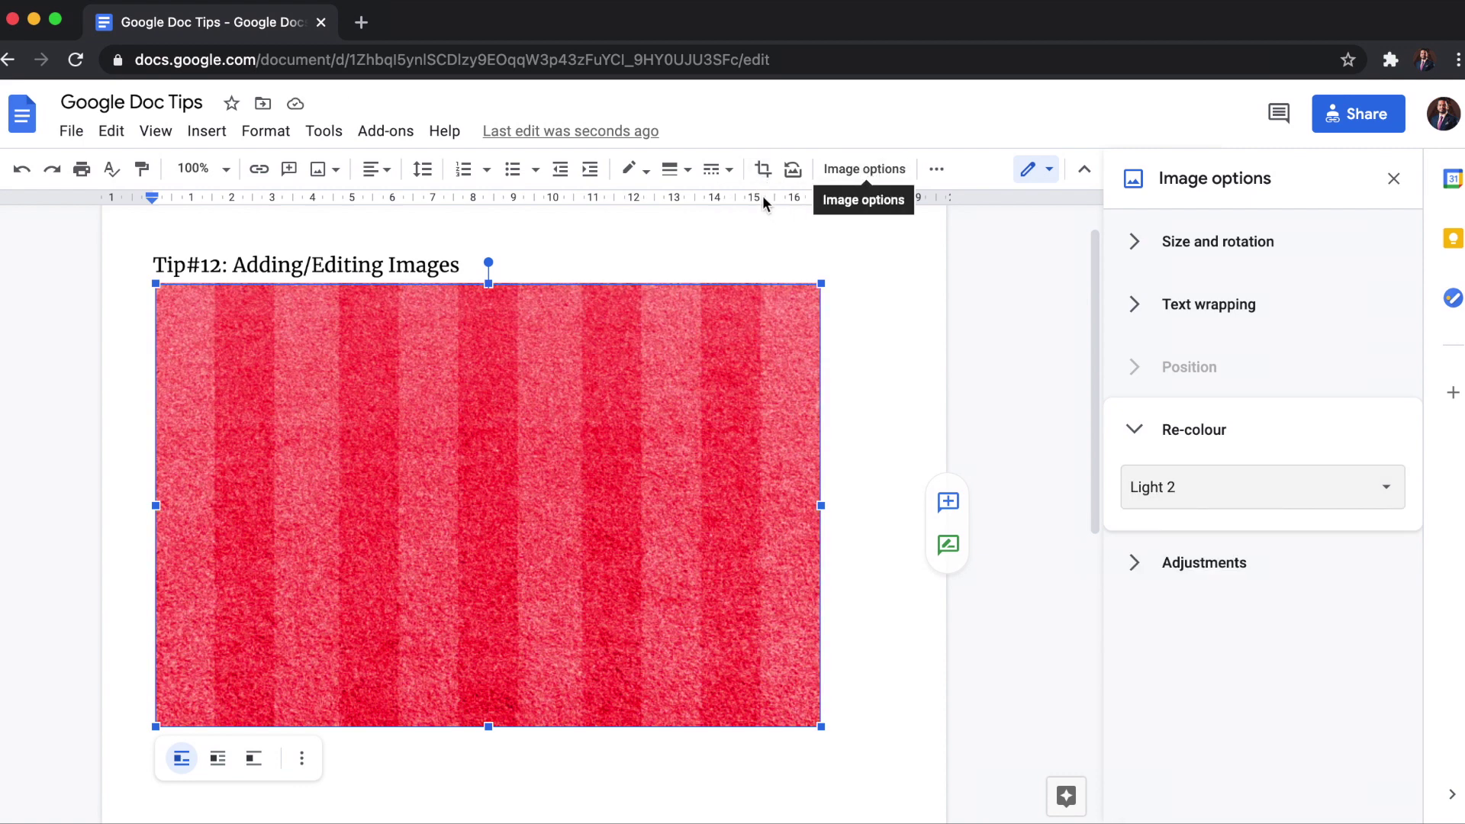
# - Crop the recoloured grass image to a smaller area, trimming its right side
pyautogui.click(763, 173)
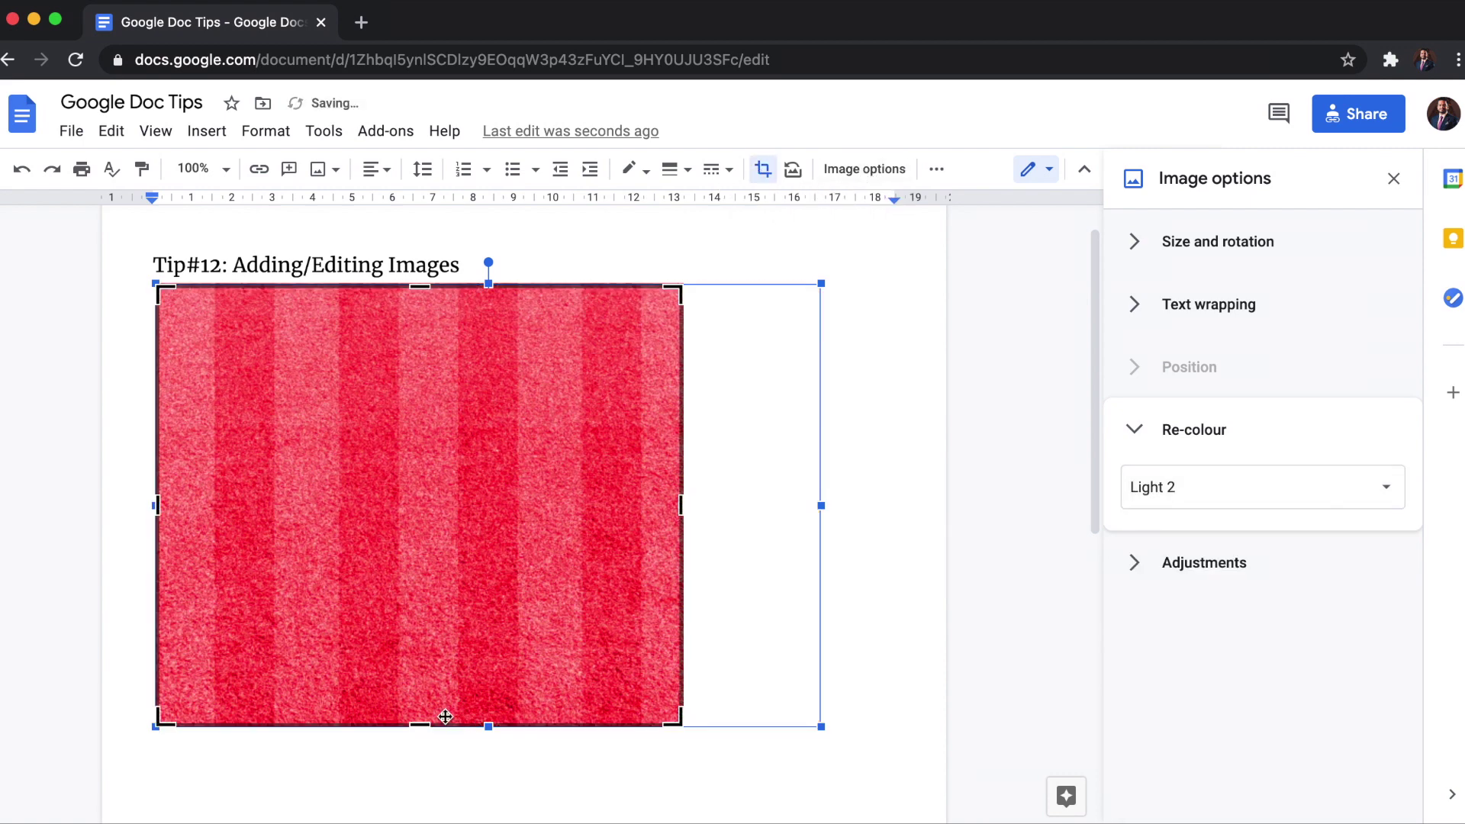
pyautogui.click(417, 572)
pyautogui.moveTo(417, 572); pyautogui.dragTo(427, 512)
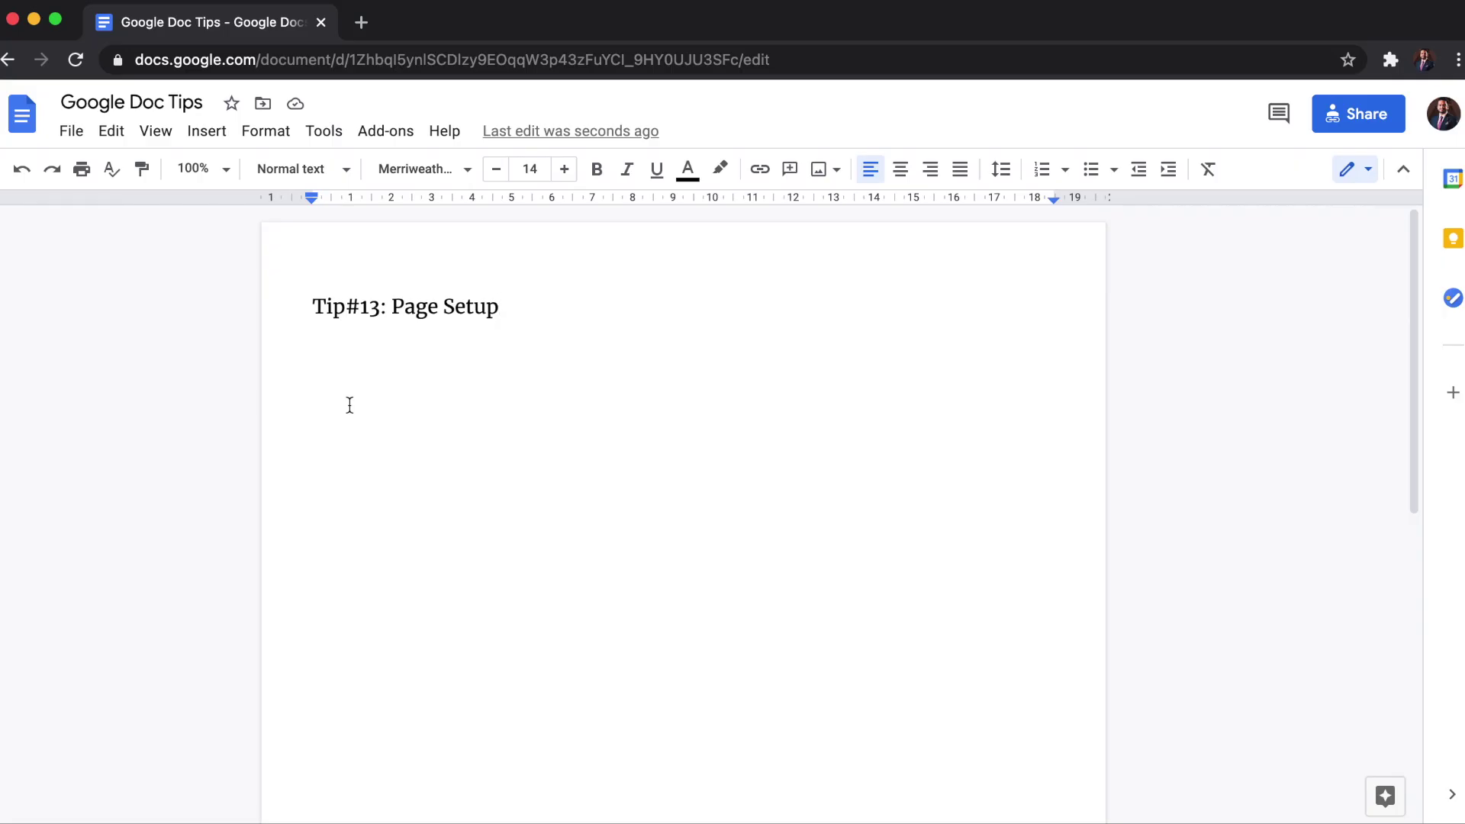
# - Confirm the page setup for the whole document with portrait orientation, A4 paper and 1.27 cm margins on all sides
pyautogui.click(70, 134)
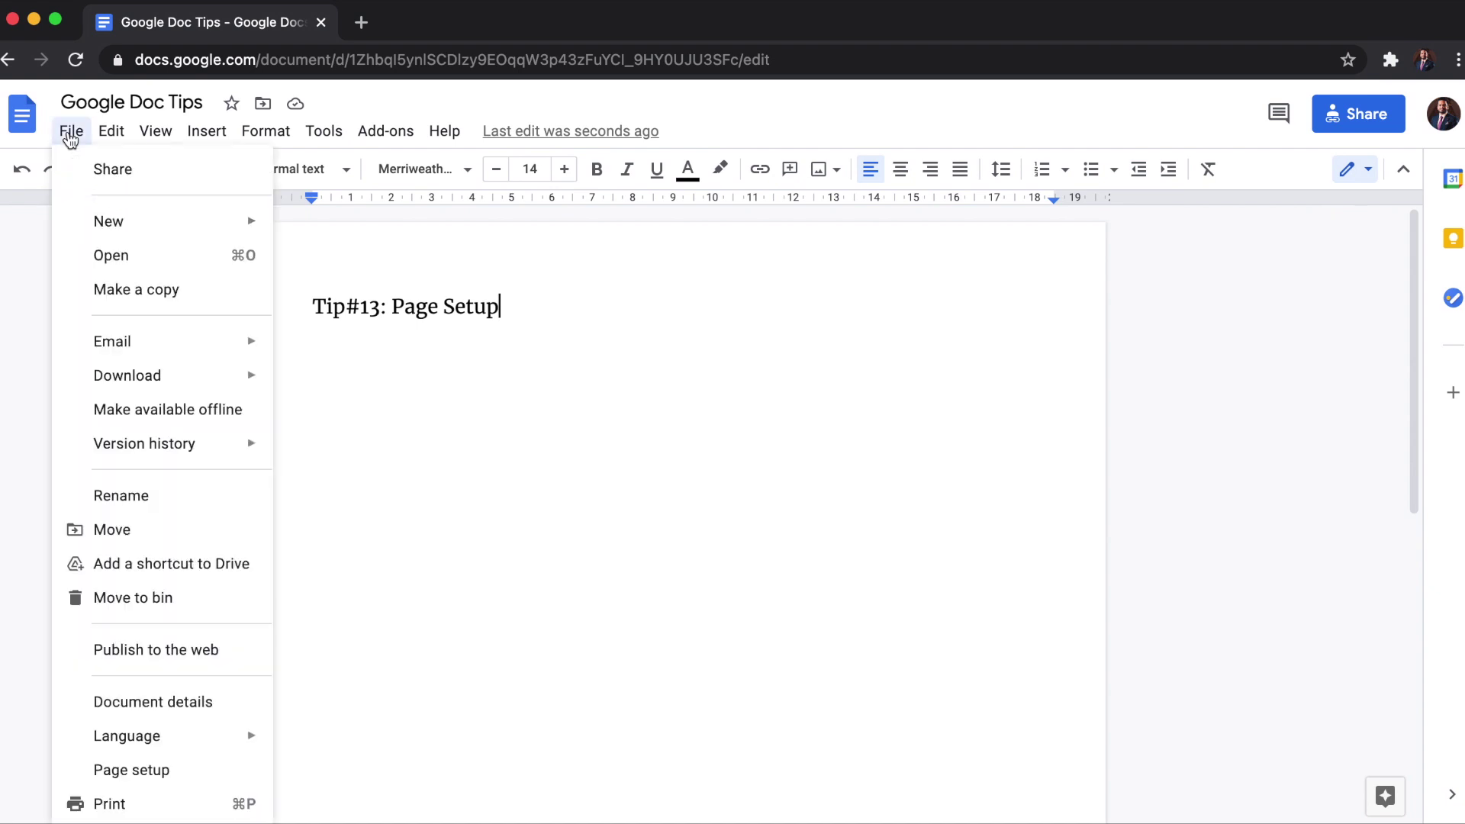
pyautogui.click(183, 779)
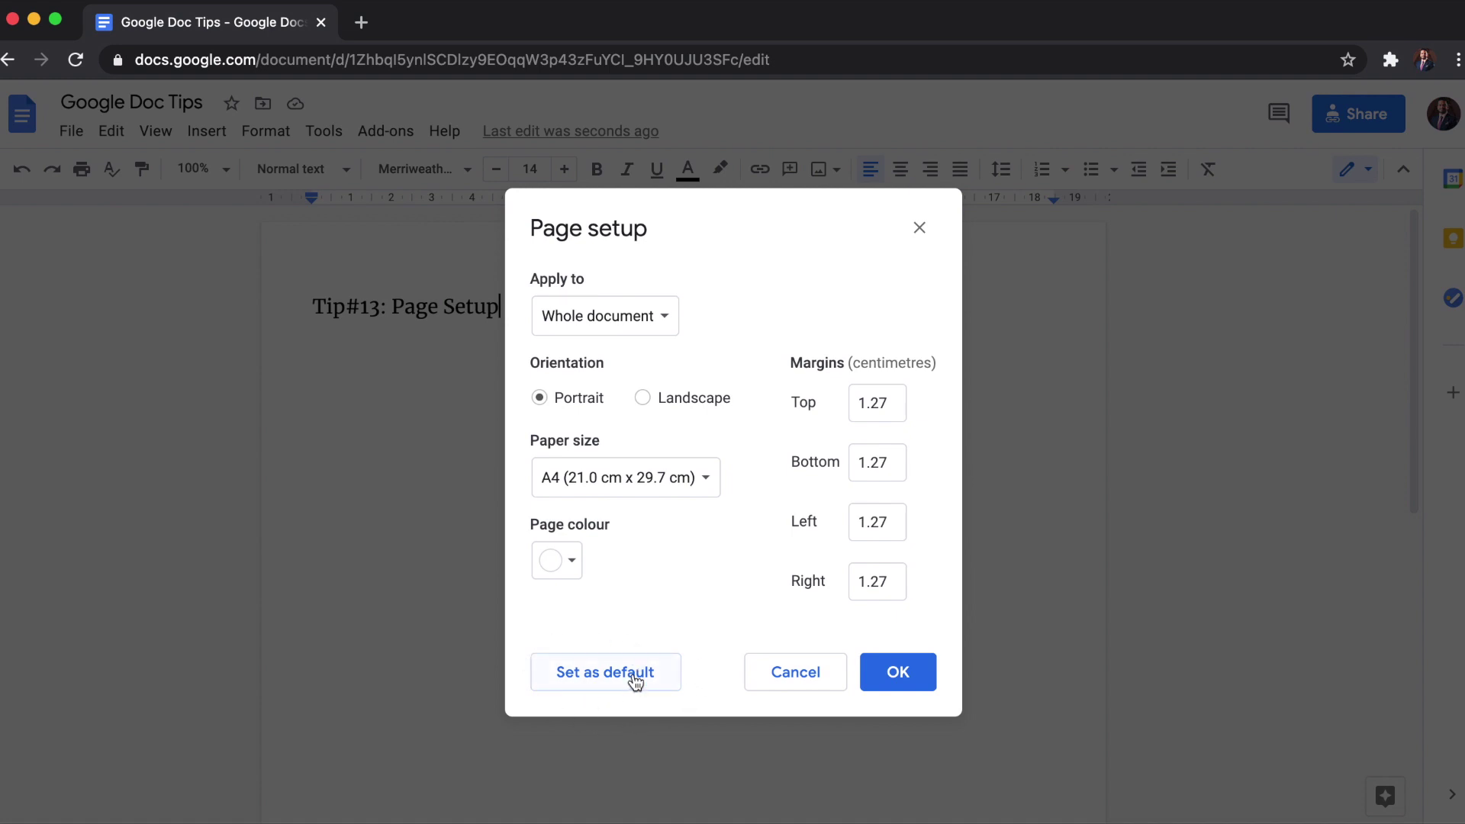
pyautogui.click(885, 676)
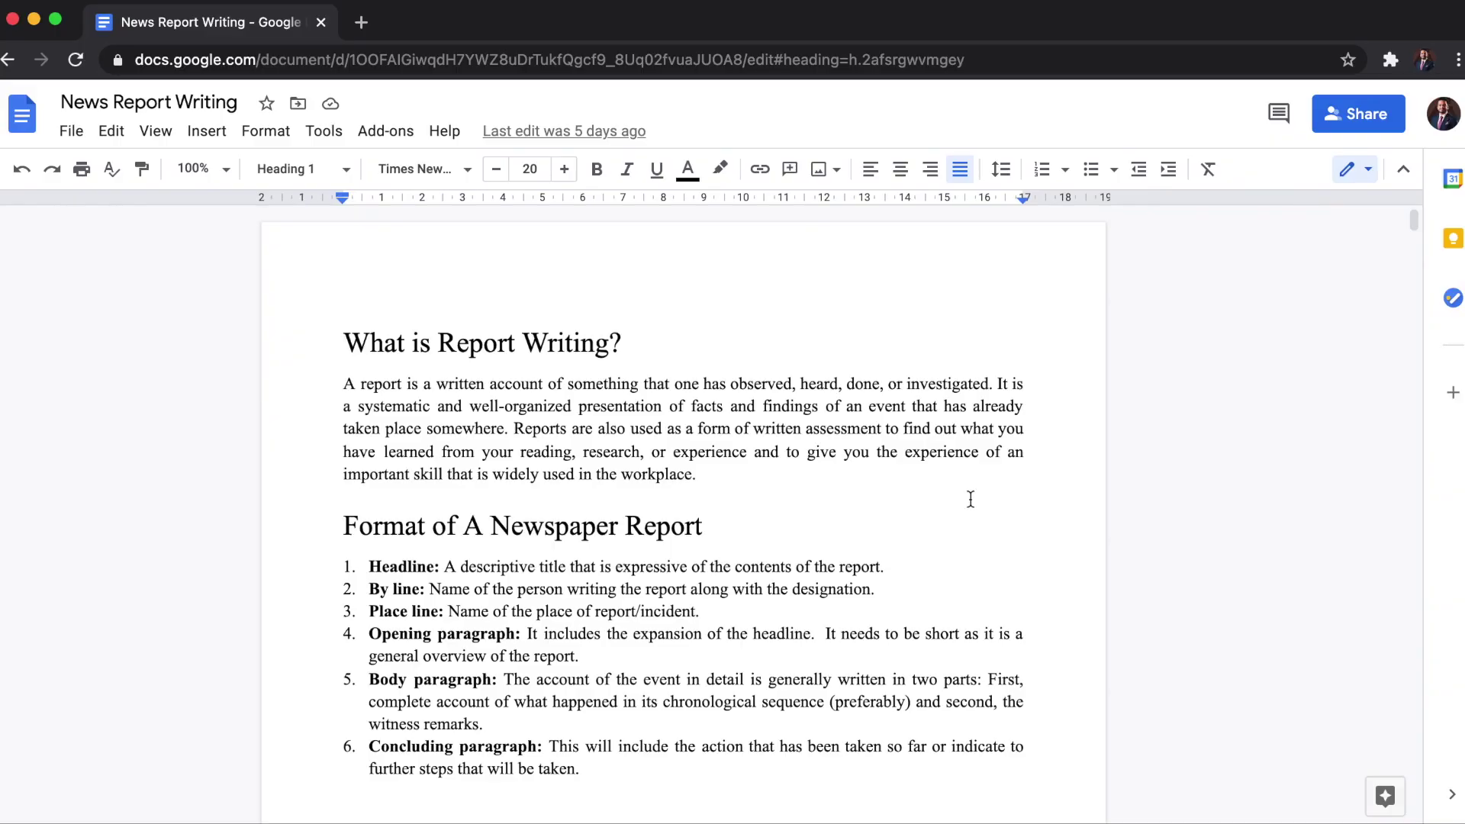
# - Run the spelling and grammar check on the News Report Writing document and step through its suggestions without accepting them
pyautogui.click(324, 133)
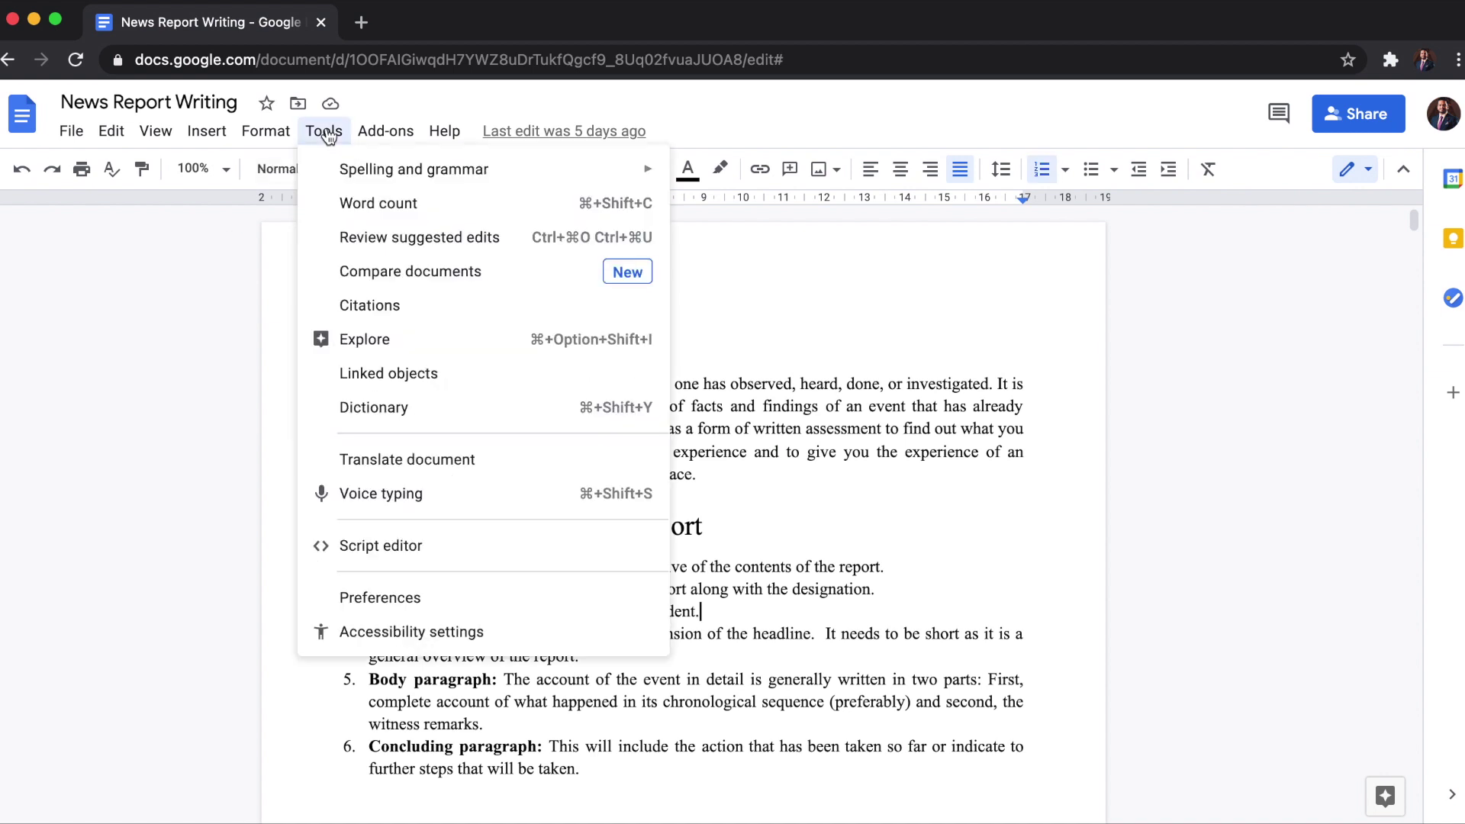
pyautogui.moveTo(563, 188)
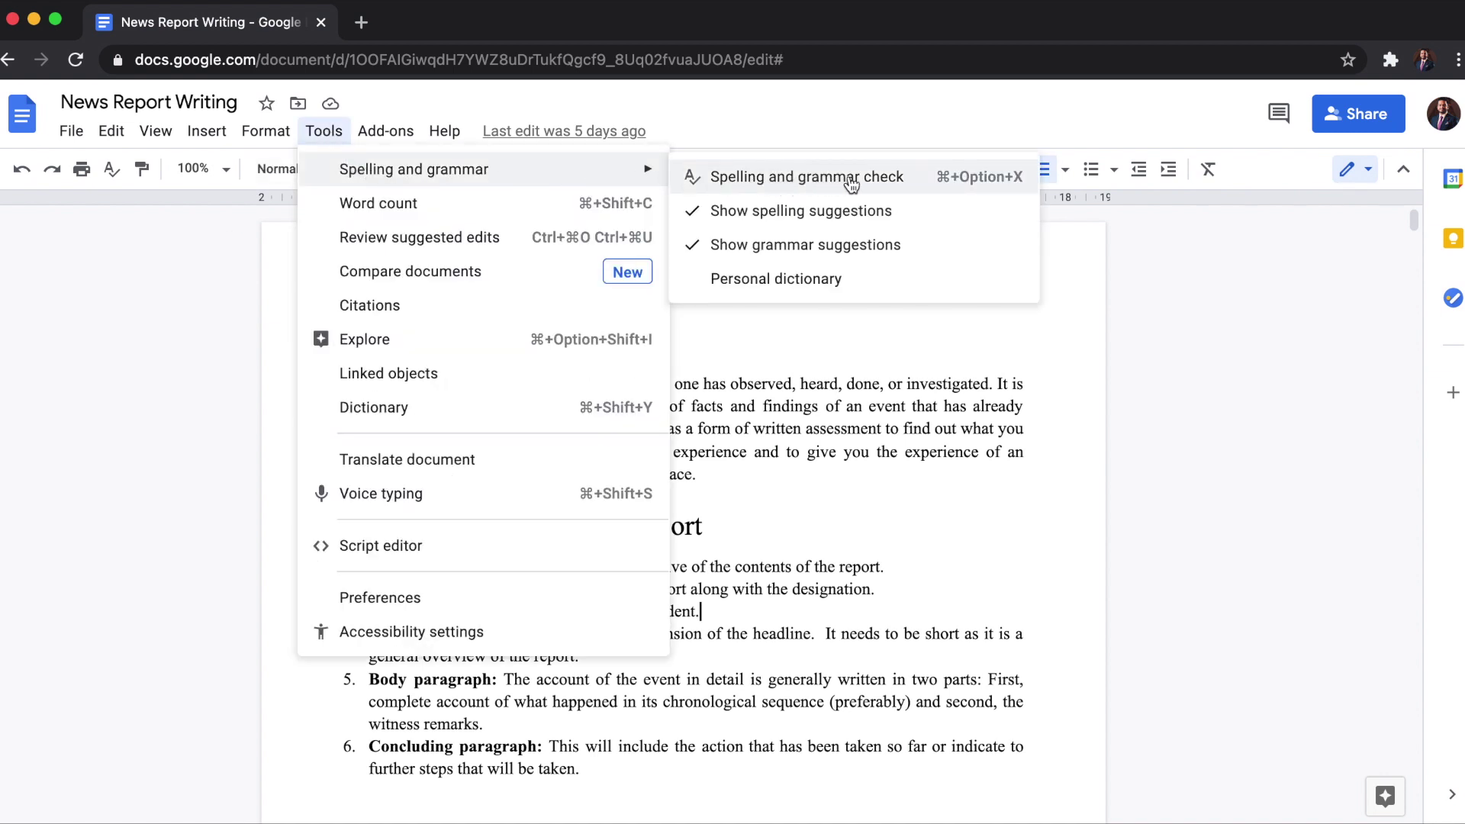
pyautogui.click(917, 182)
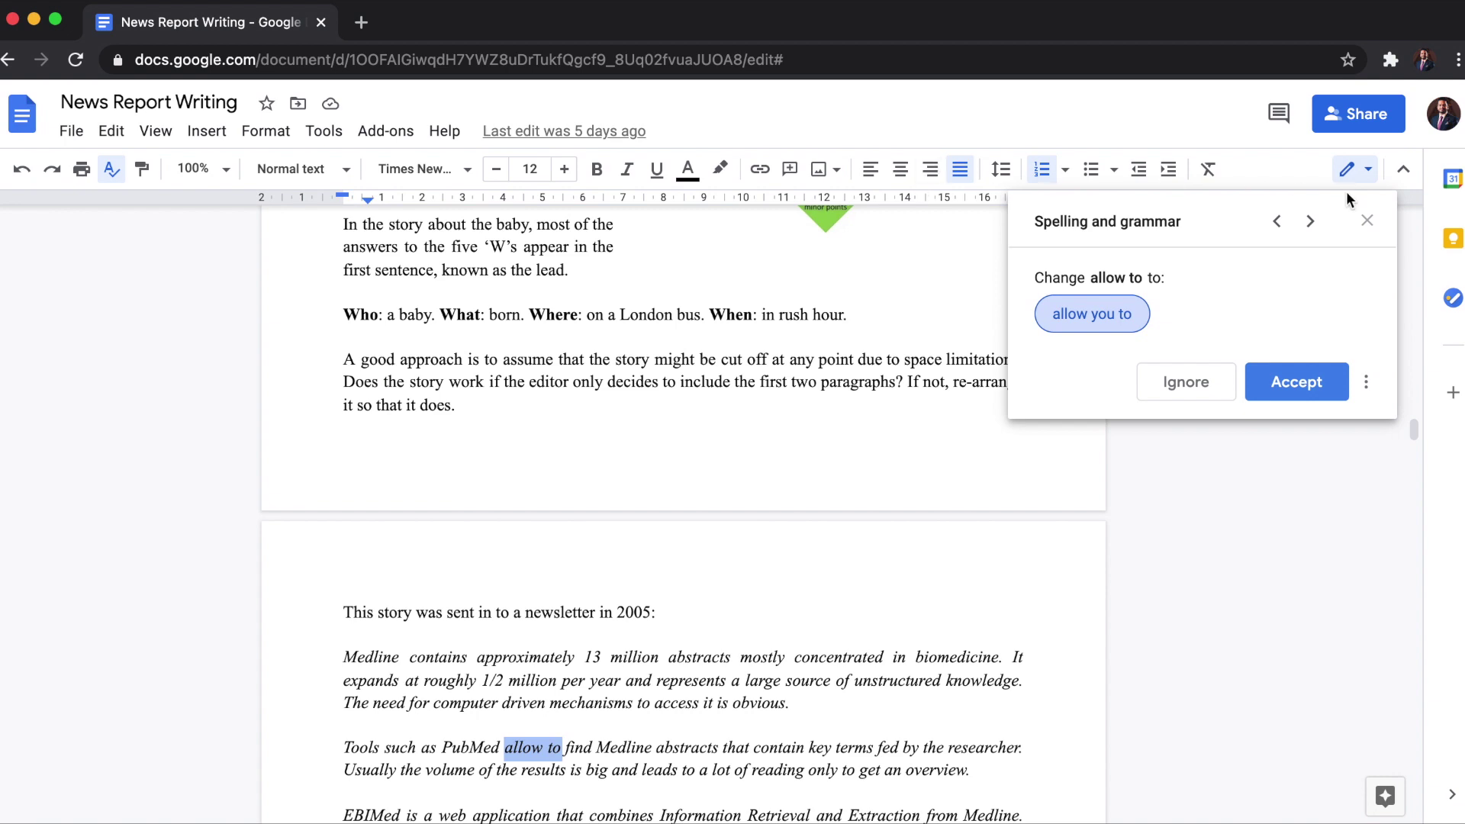
pyautogui.click(1311, 221)
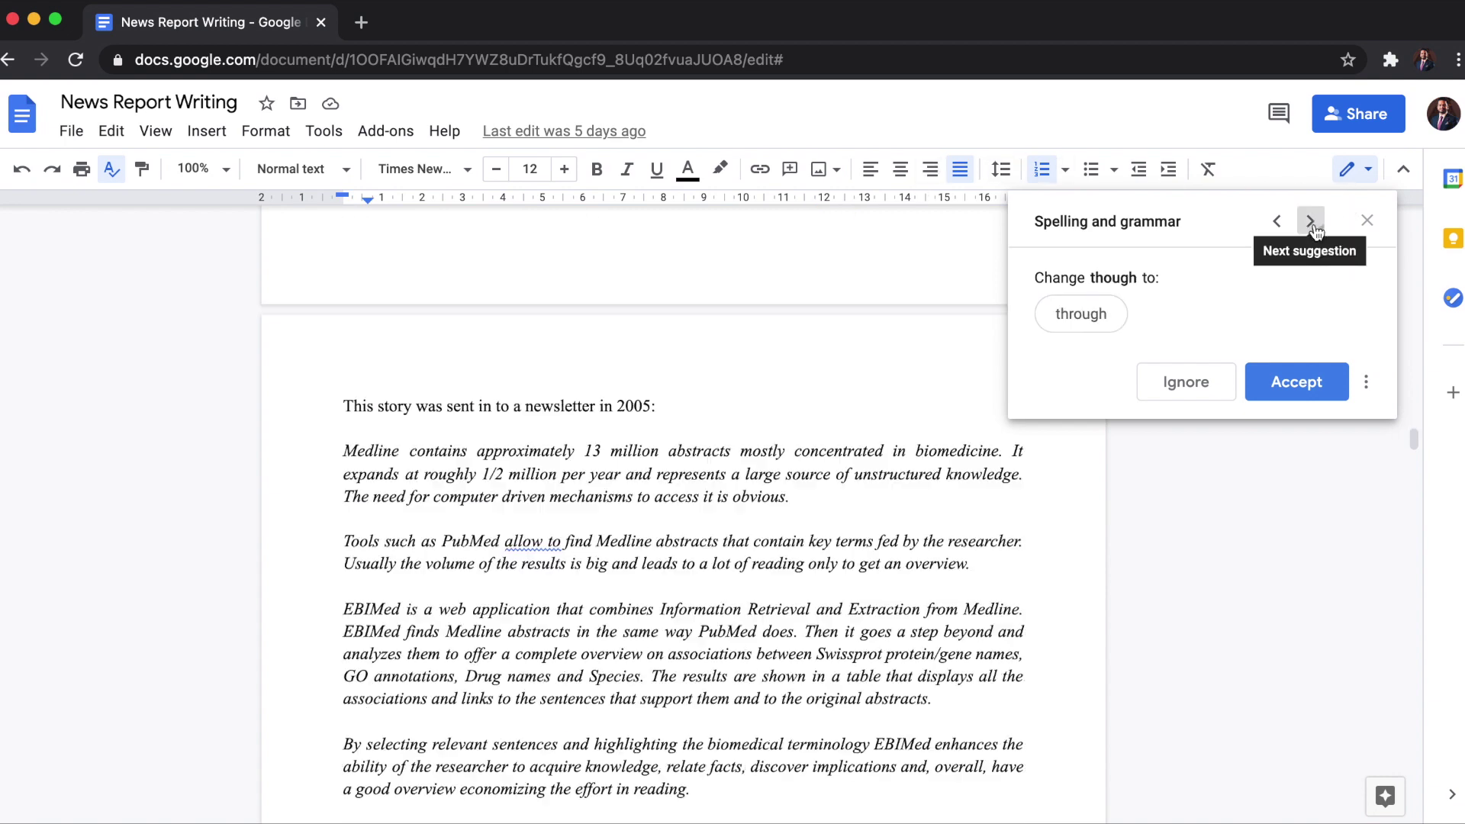
pyautogui.click(1312, 225)
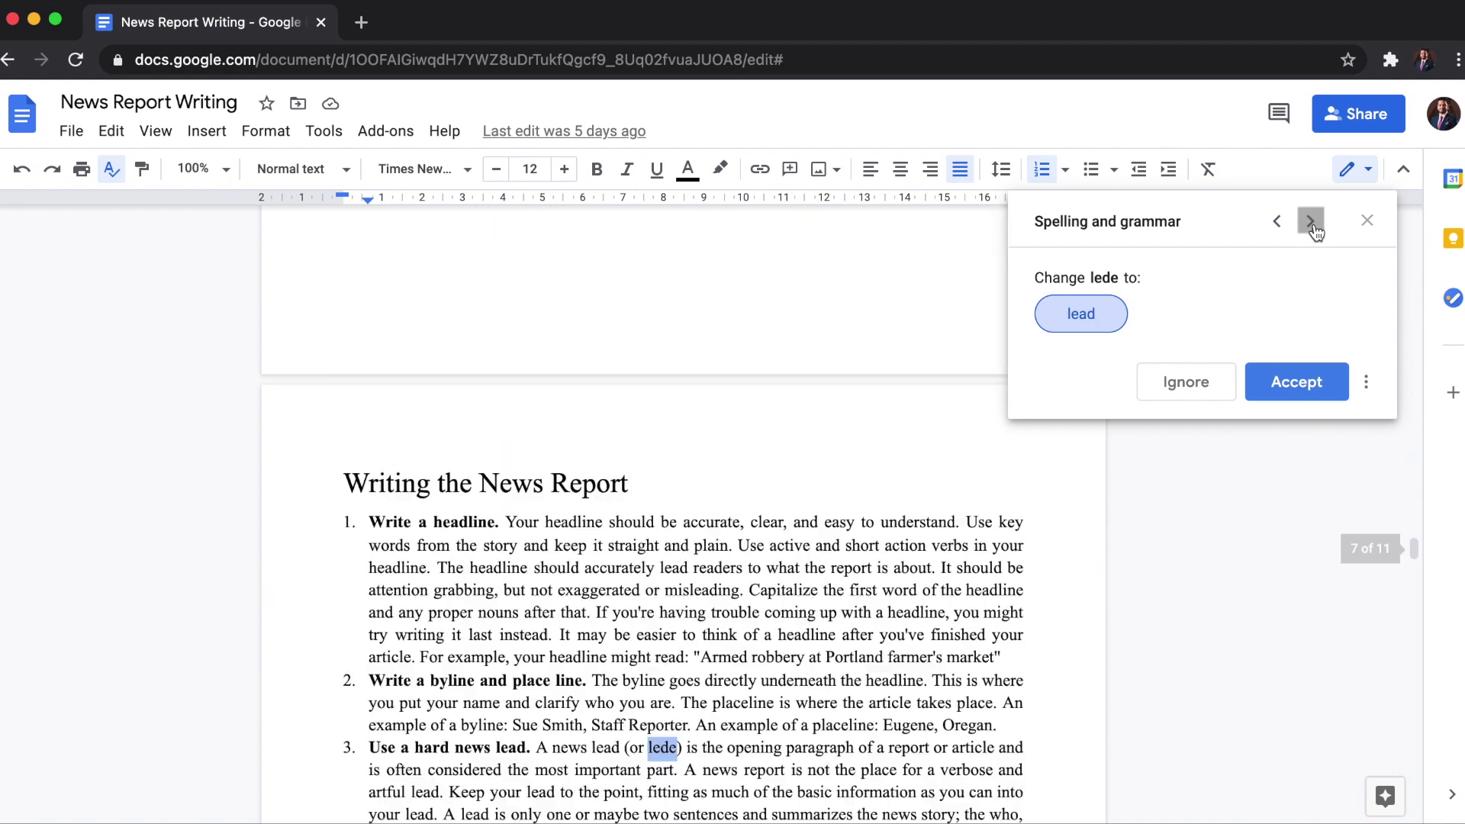
pyautogui.click(1312, 224)
pyautogui.click(1312, 224)
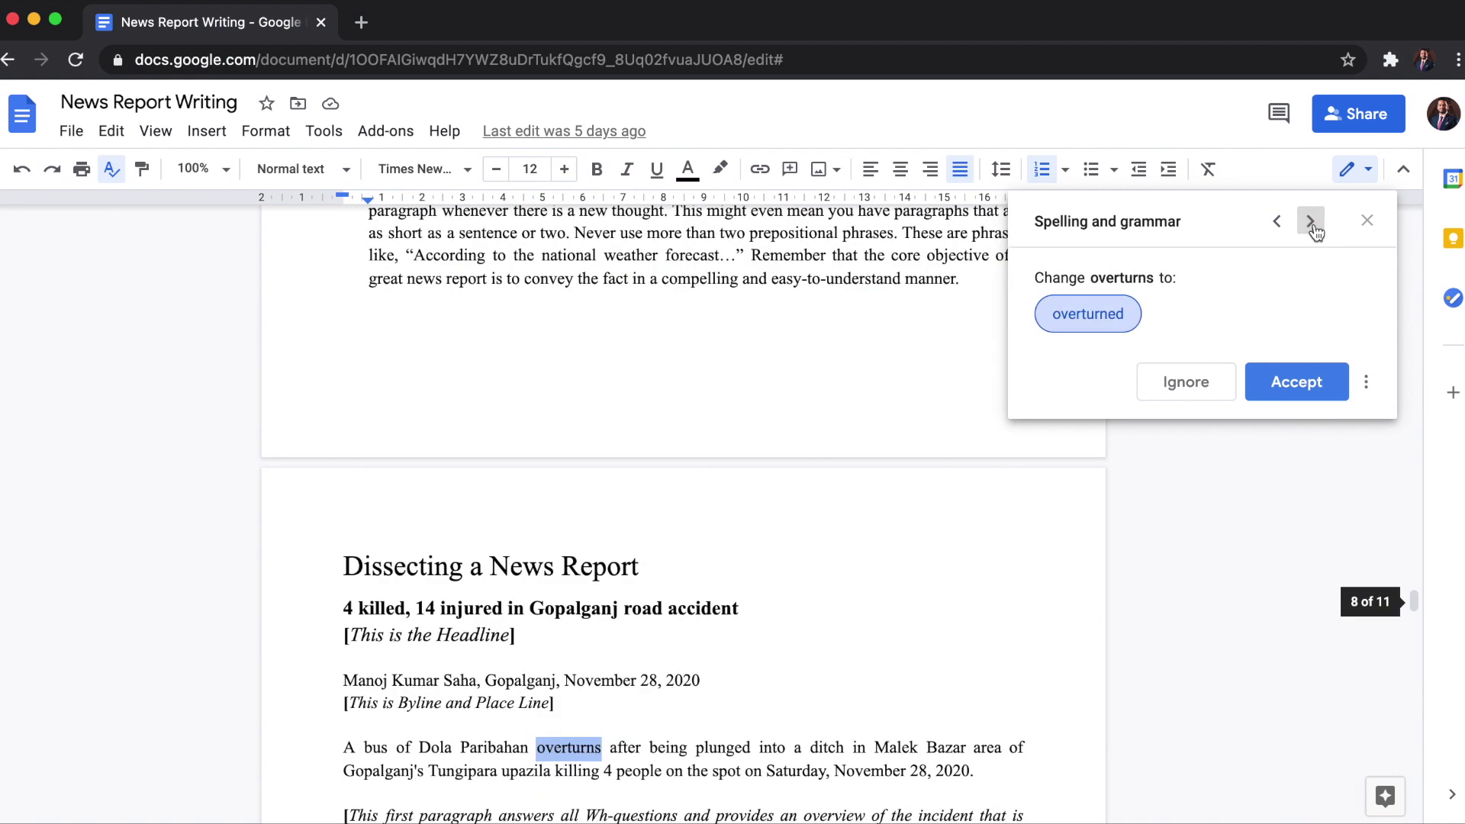
# - Skip the spelling and grammar suggestions for "overturns" and "Sreshtha" in the News Report Writing document
pyautogui.click(1312, 224)
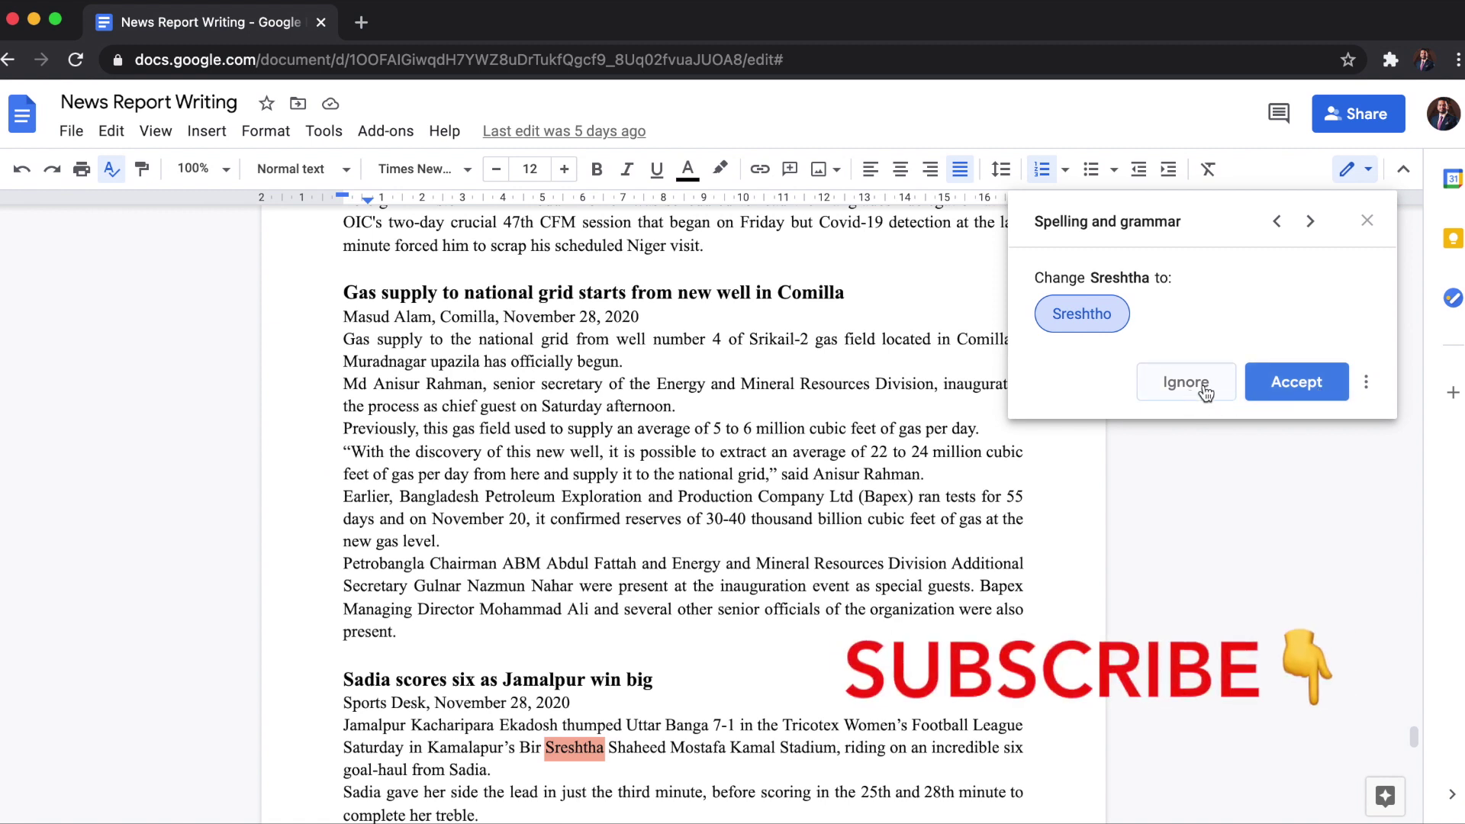
pyautogui.click(1310, 223)
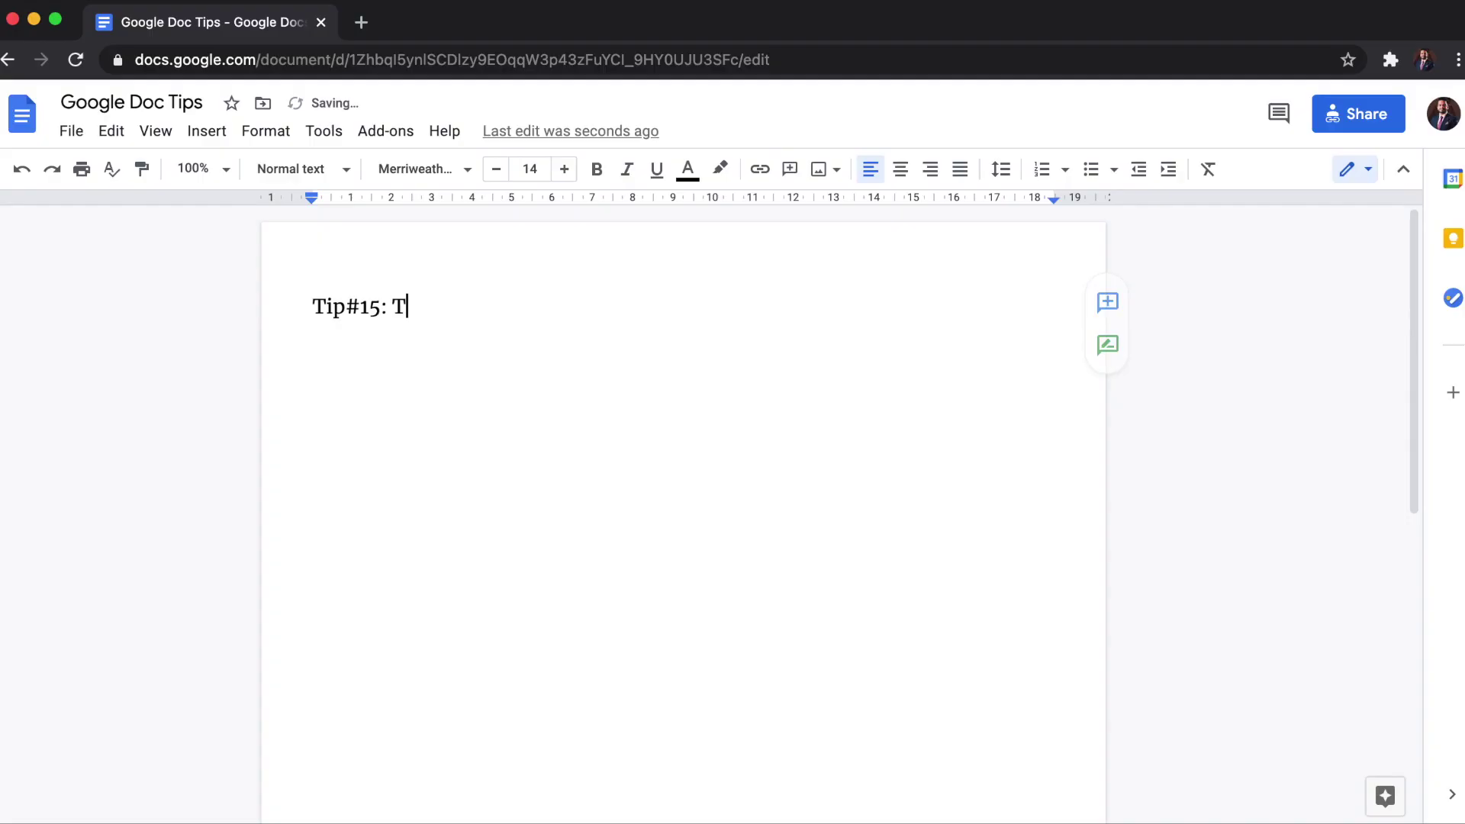
# - Complete the heading "Tip#15: The EXPLORE Button" in the Google Doc Tips document
pyautogui.write('he ')
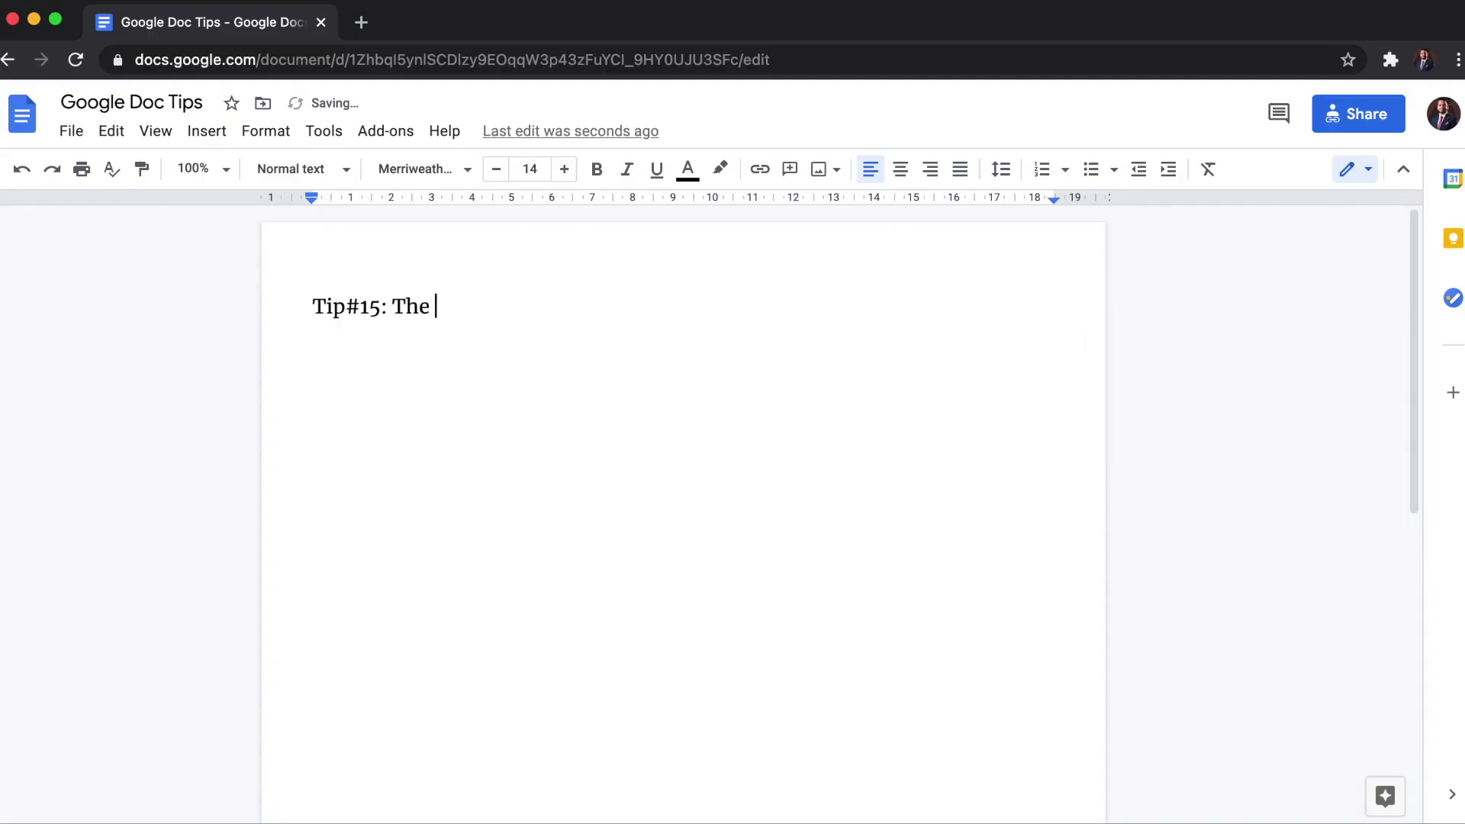
pyautogui.write('EXPLORE Button')
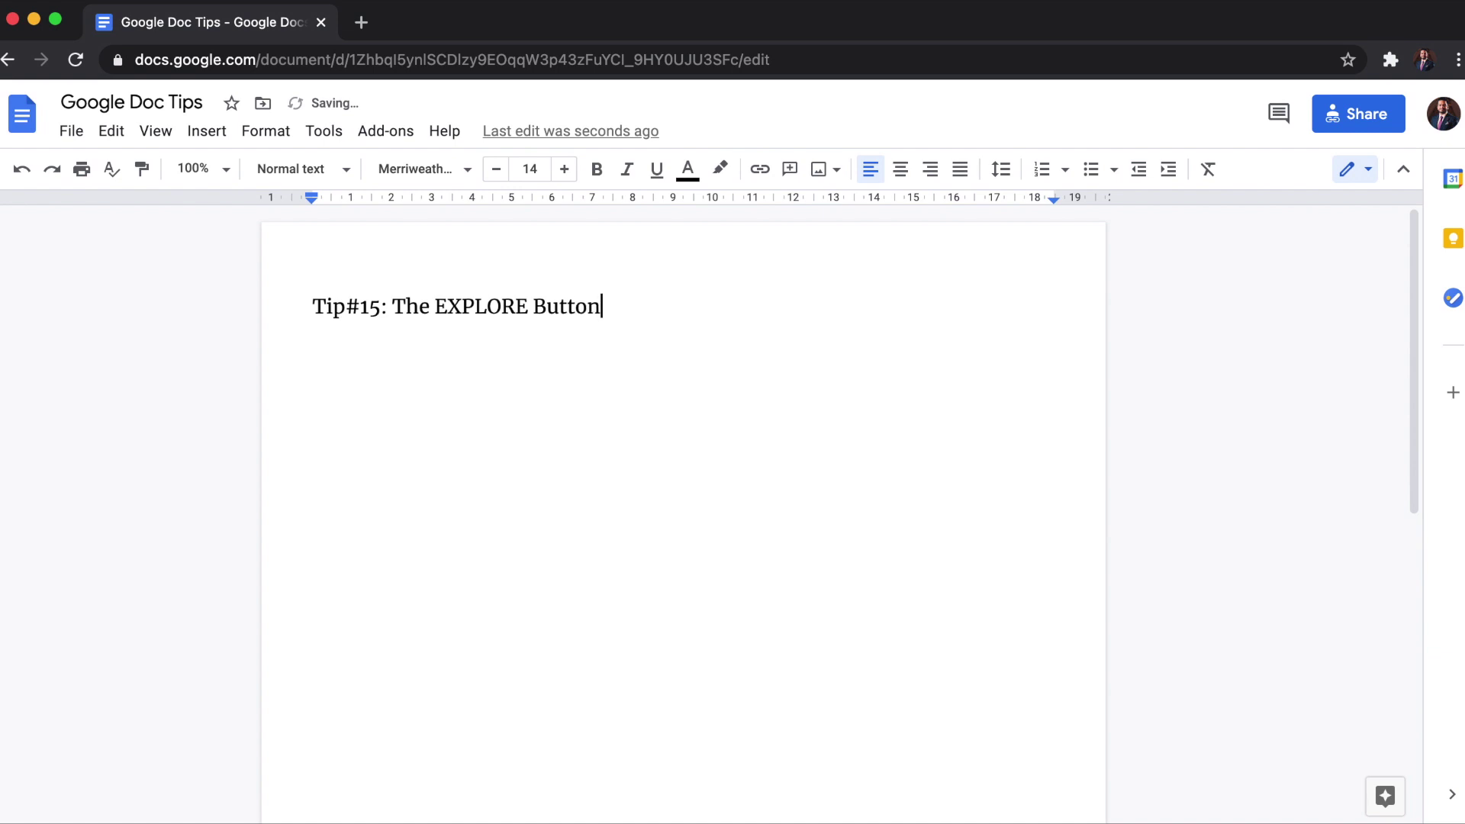
# - Search Explore for Bangladesh and look through its web, image and Drive results
pyautogui.click(1386, 807)
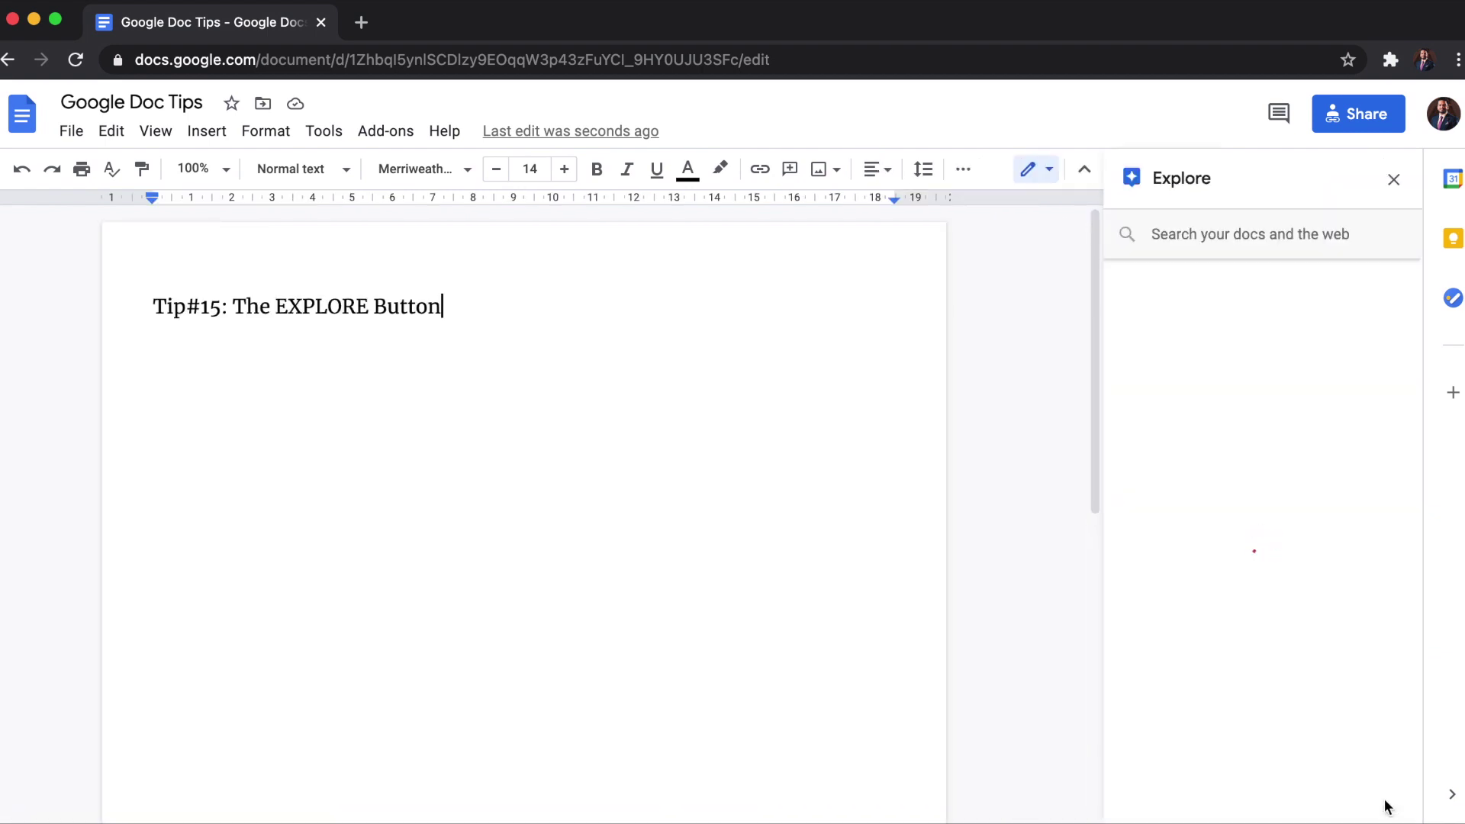
pyautogui.click(1252, 233)
pyautogui.write('Bangl')
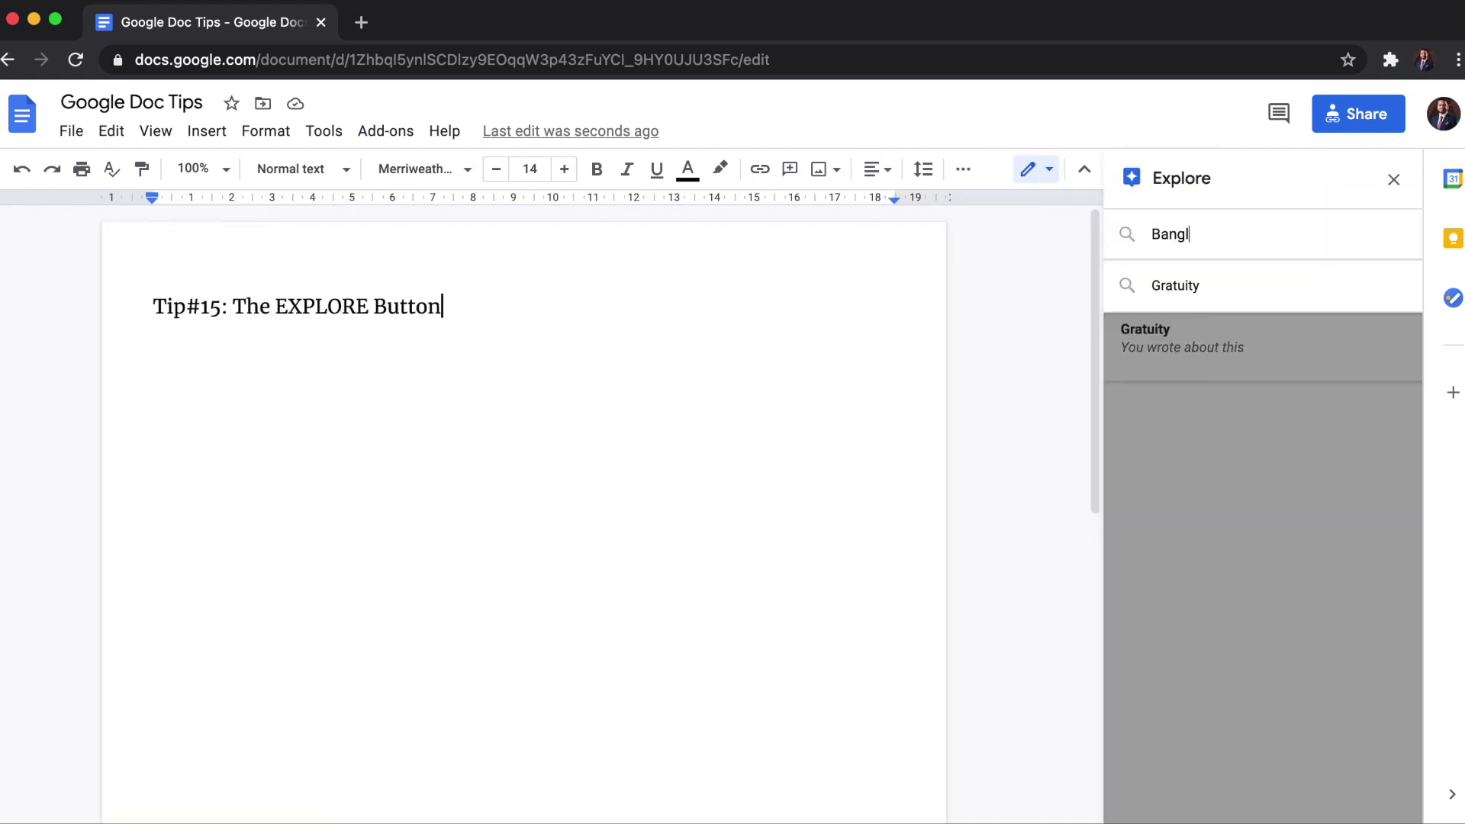
pyautogui.write('adesh')
pyautogui.press('Return')
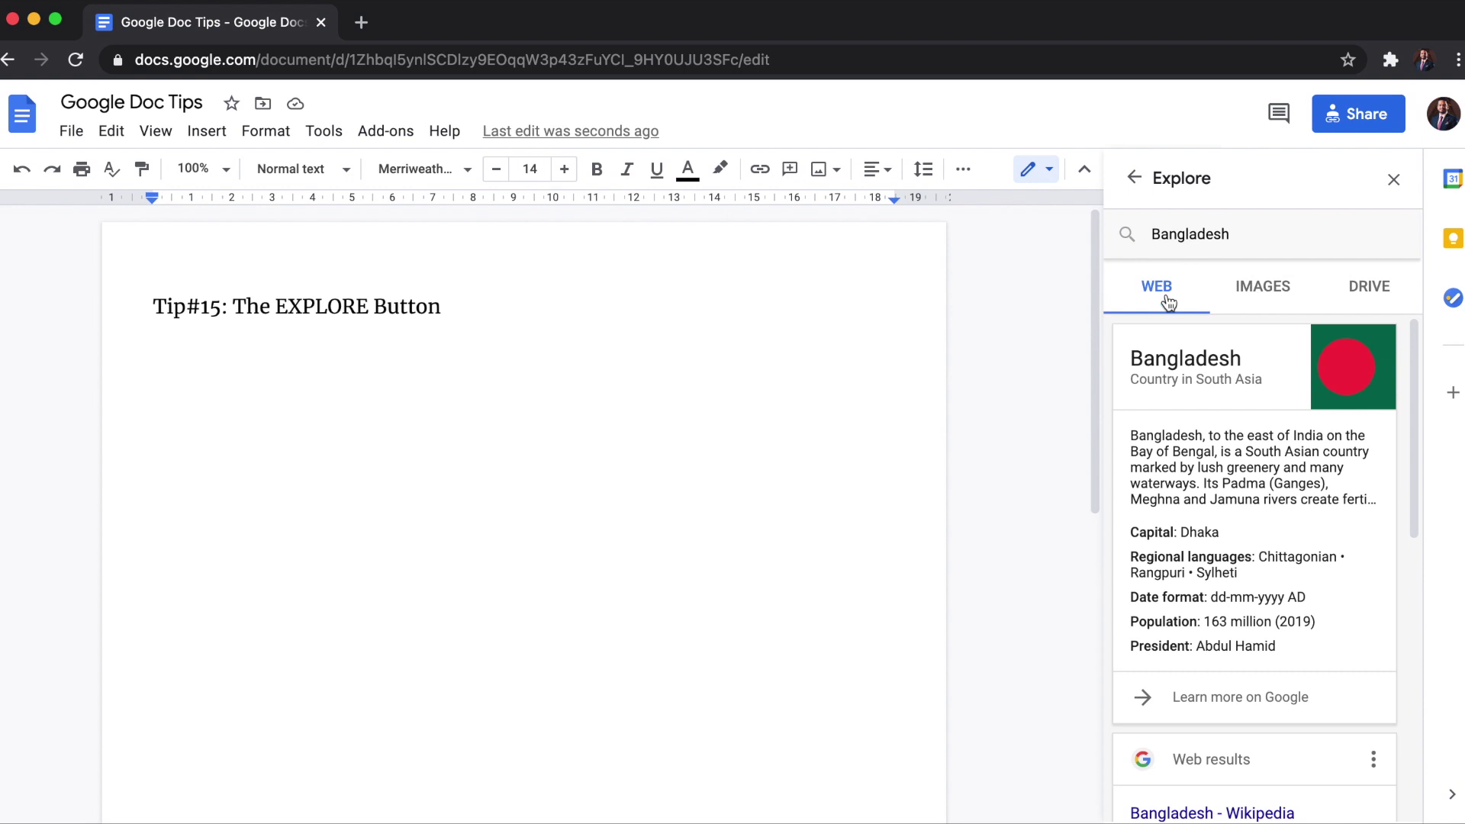
pyautogui.click(1276, 296)
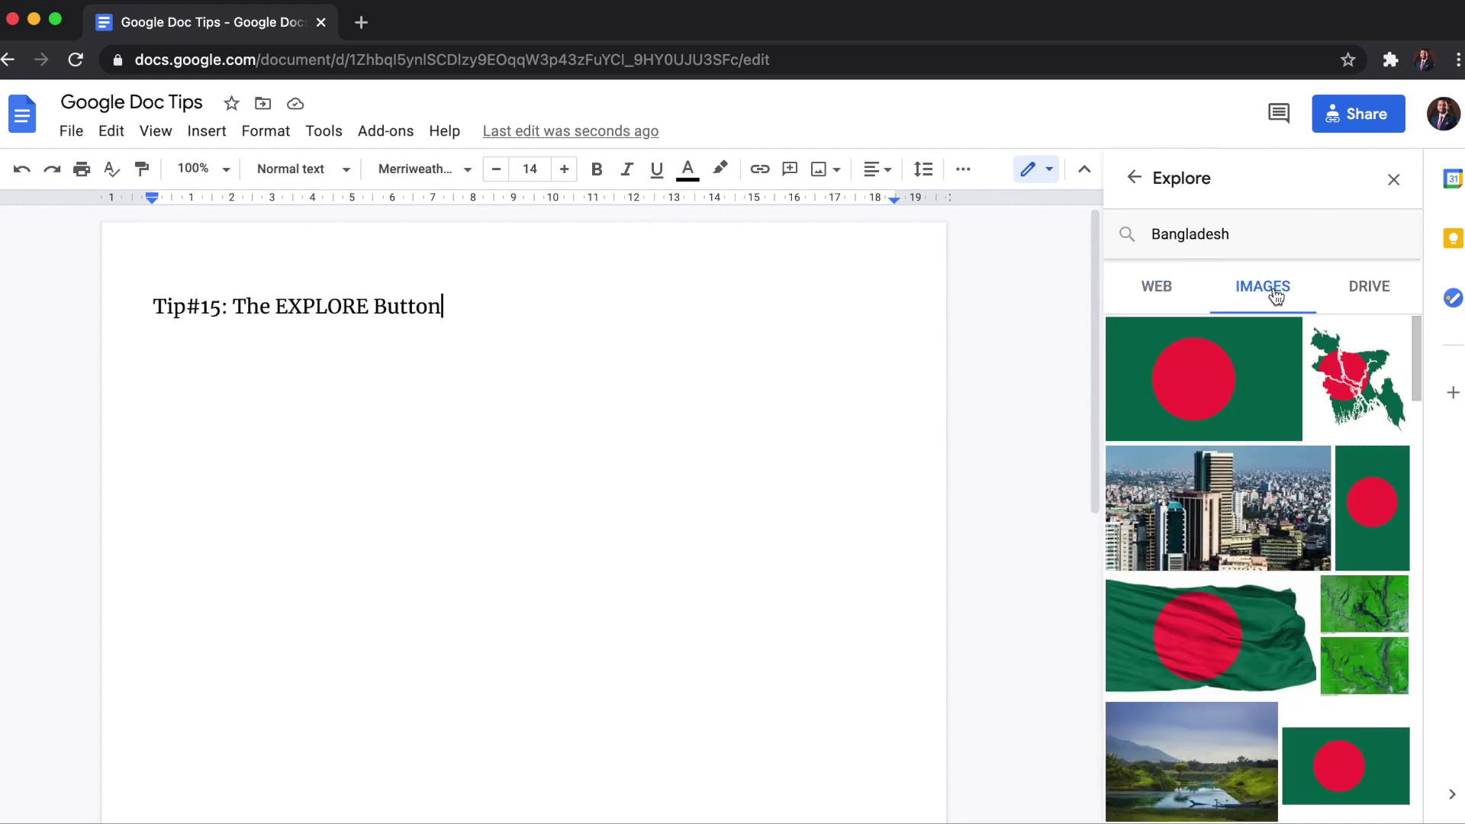
pyautogui.click(1383, 298)
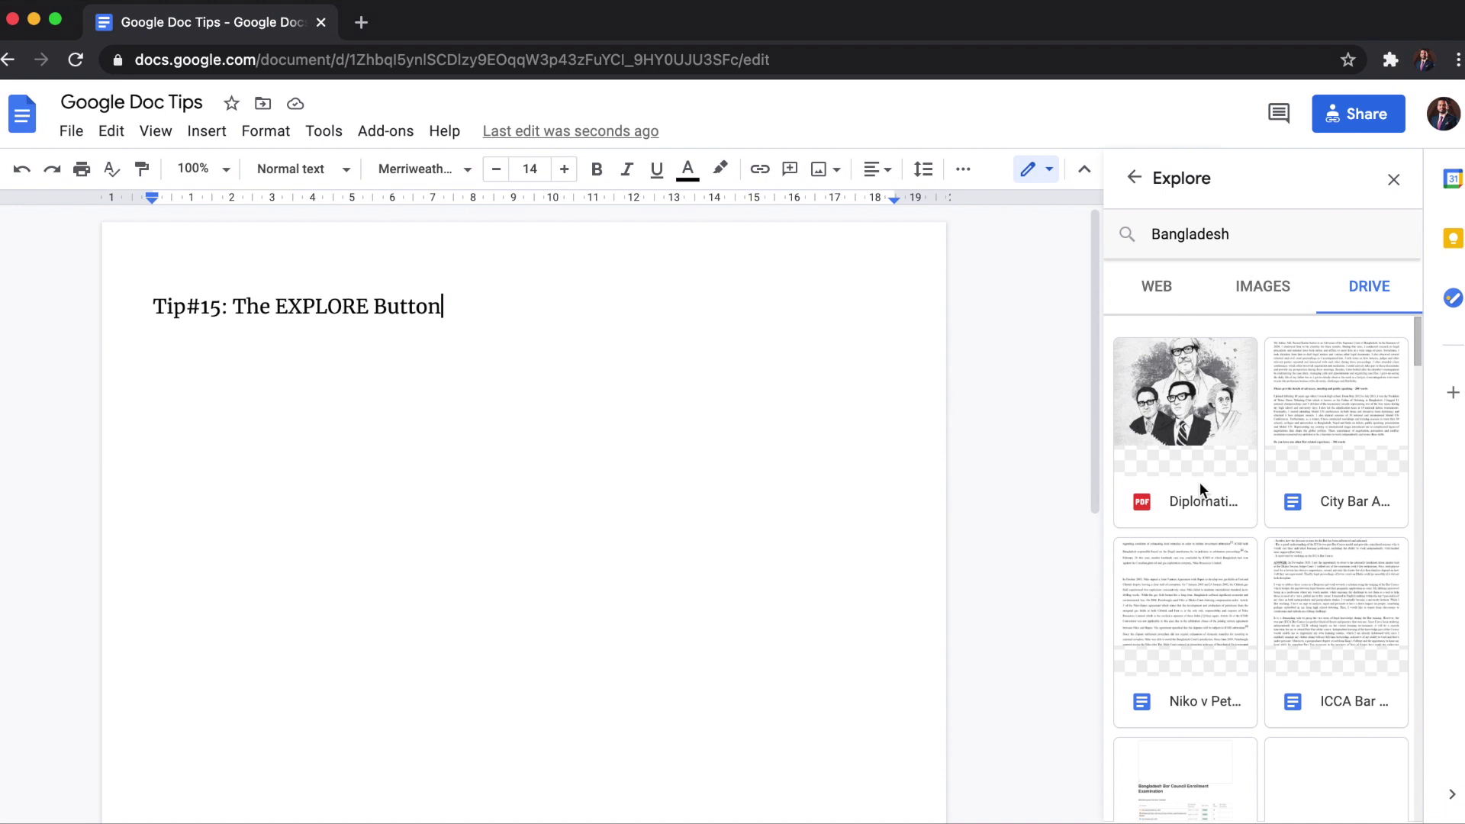
# - Insert the Bangladesh flag map from the Explore image results and shrink it to about 11.5 cm wide
pyautogui.click(1260, 296)
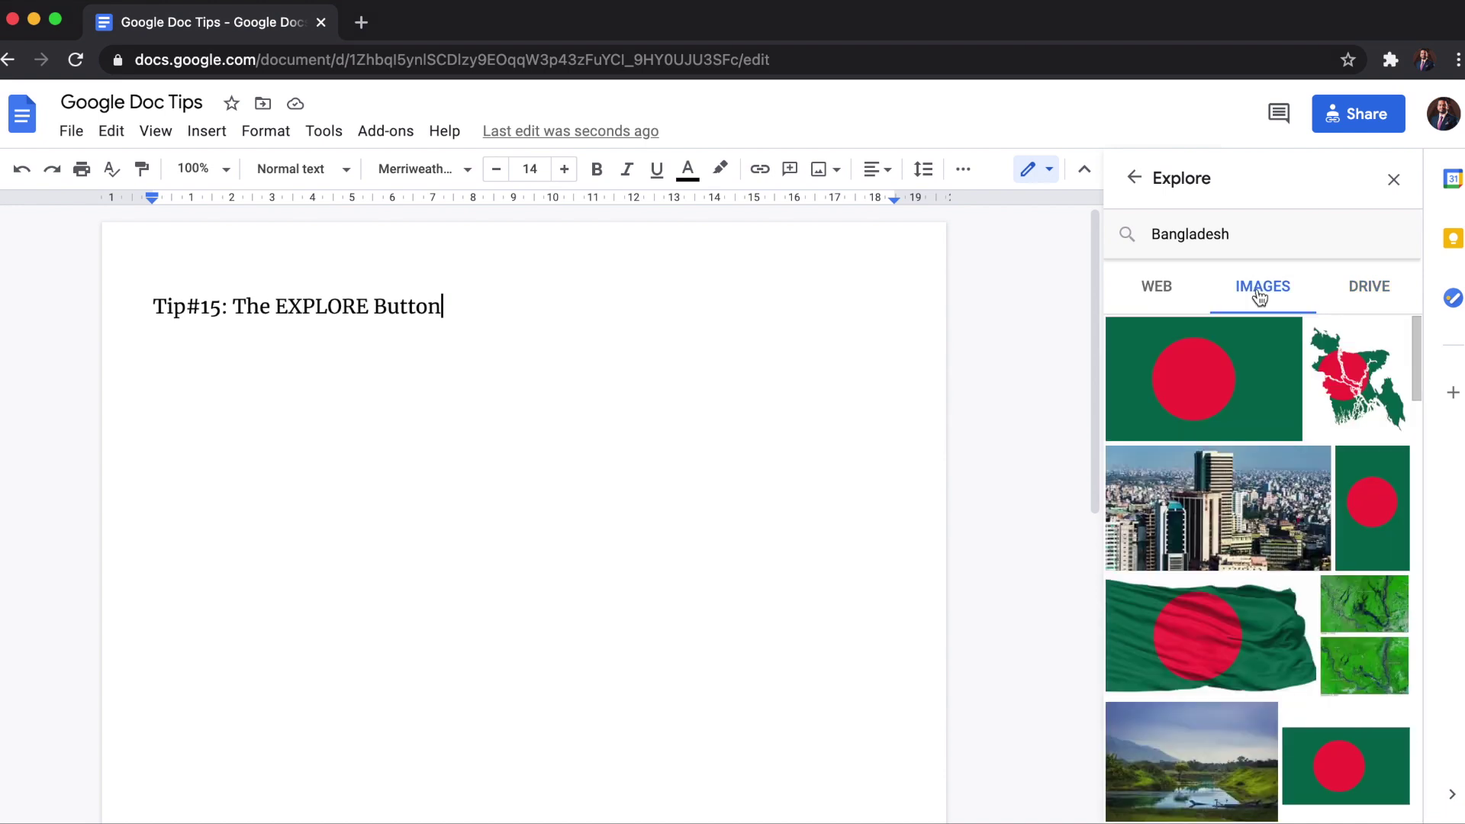
pyautogui.moveTo(1343, 348)
pyautogui.click(1395, 338)
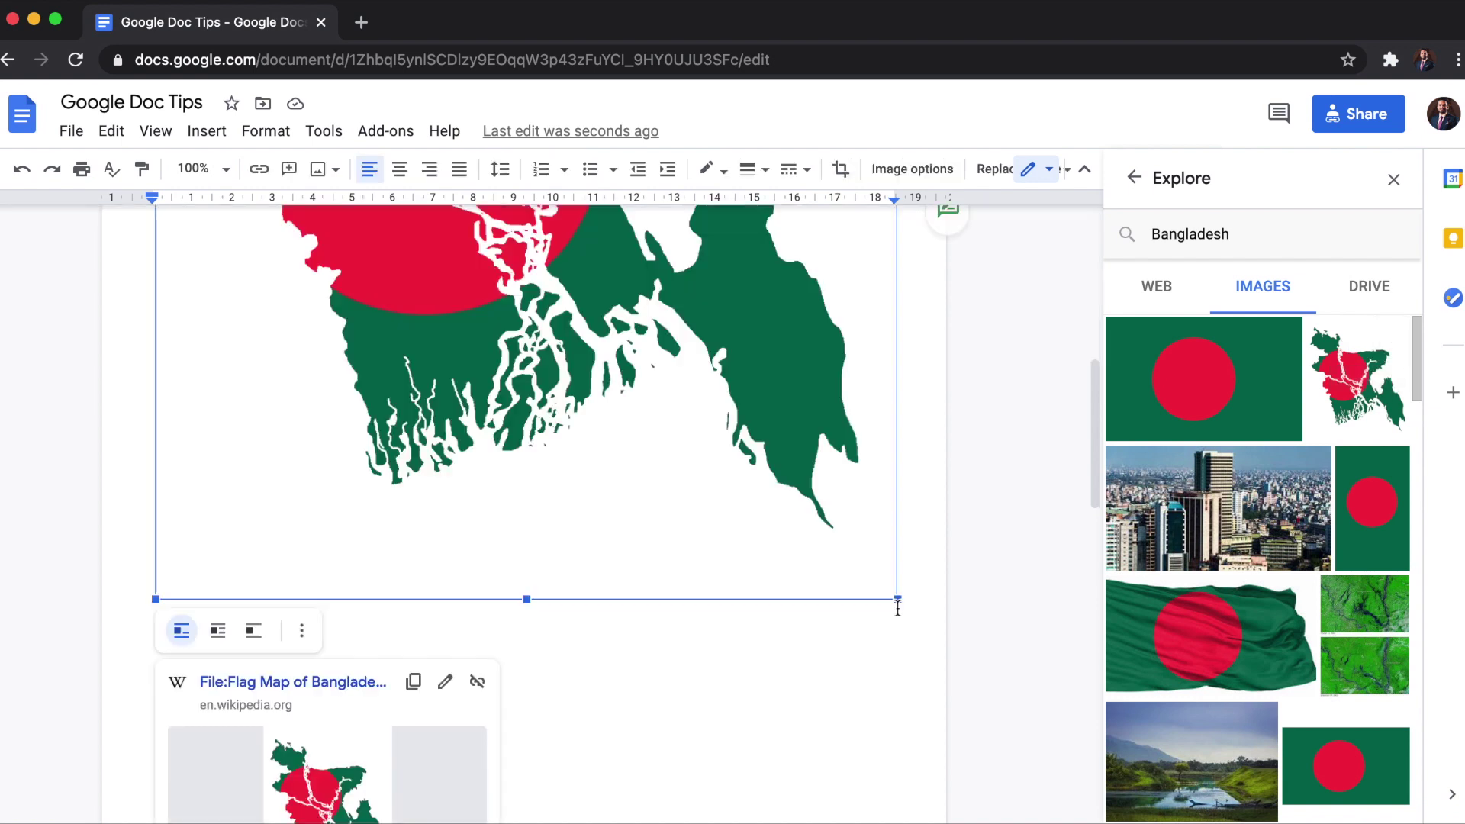
pyautogui.moveTo(896, 598); pyautogui.dragTo(396, 301)
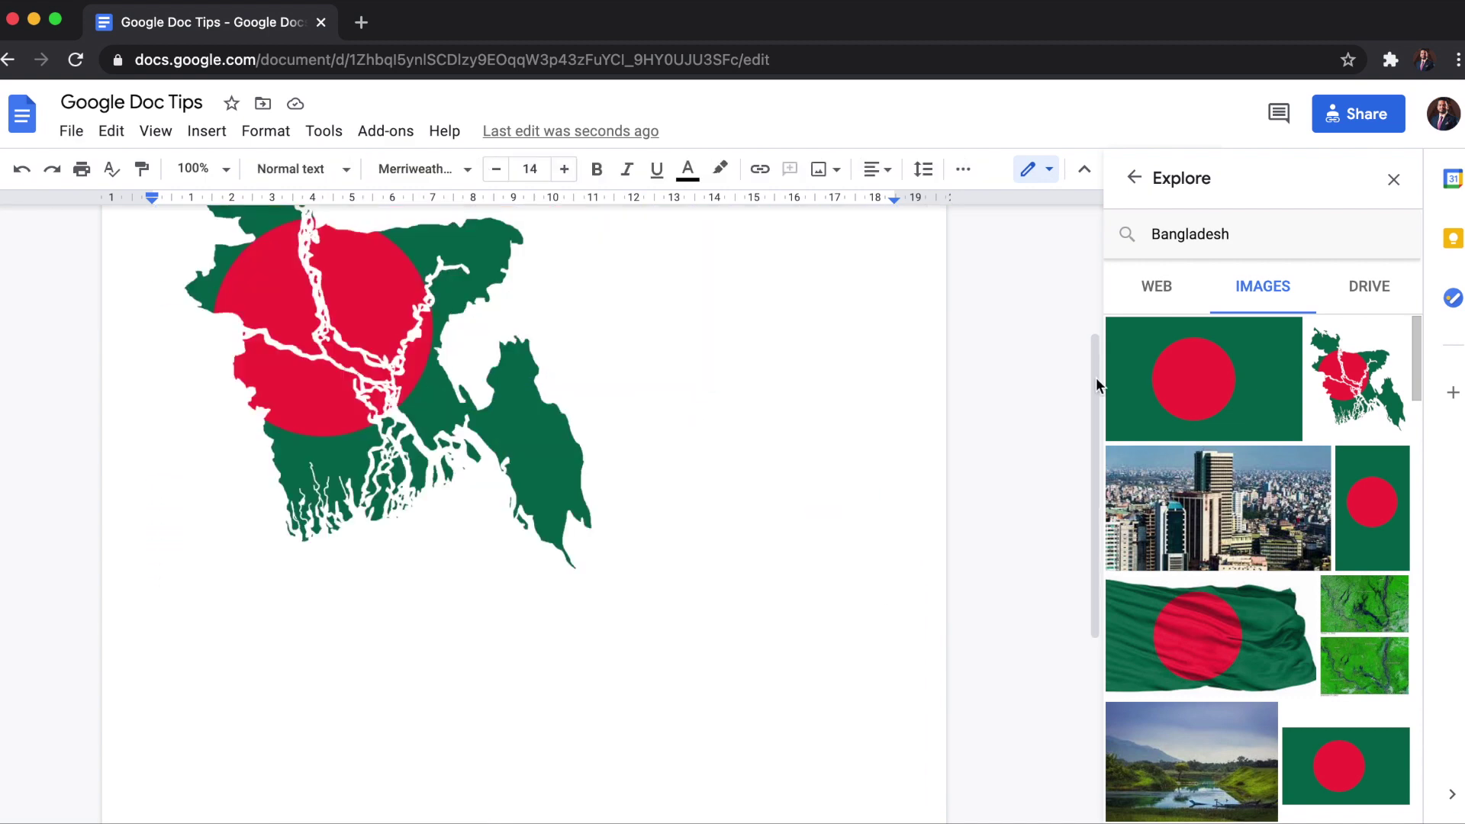
# - Open the Wikipedia web result for Bangladesh and copy the article's introductory paragraph into the document below the map
pyautogui.click(1157, 287)
pyautogui.scroll(-5, 1273, 694)
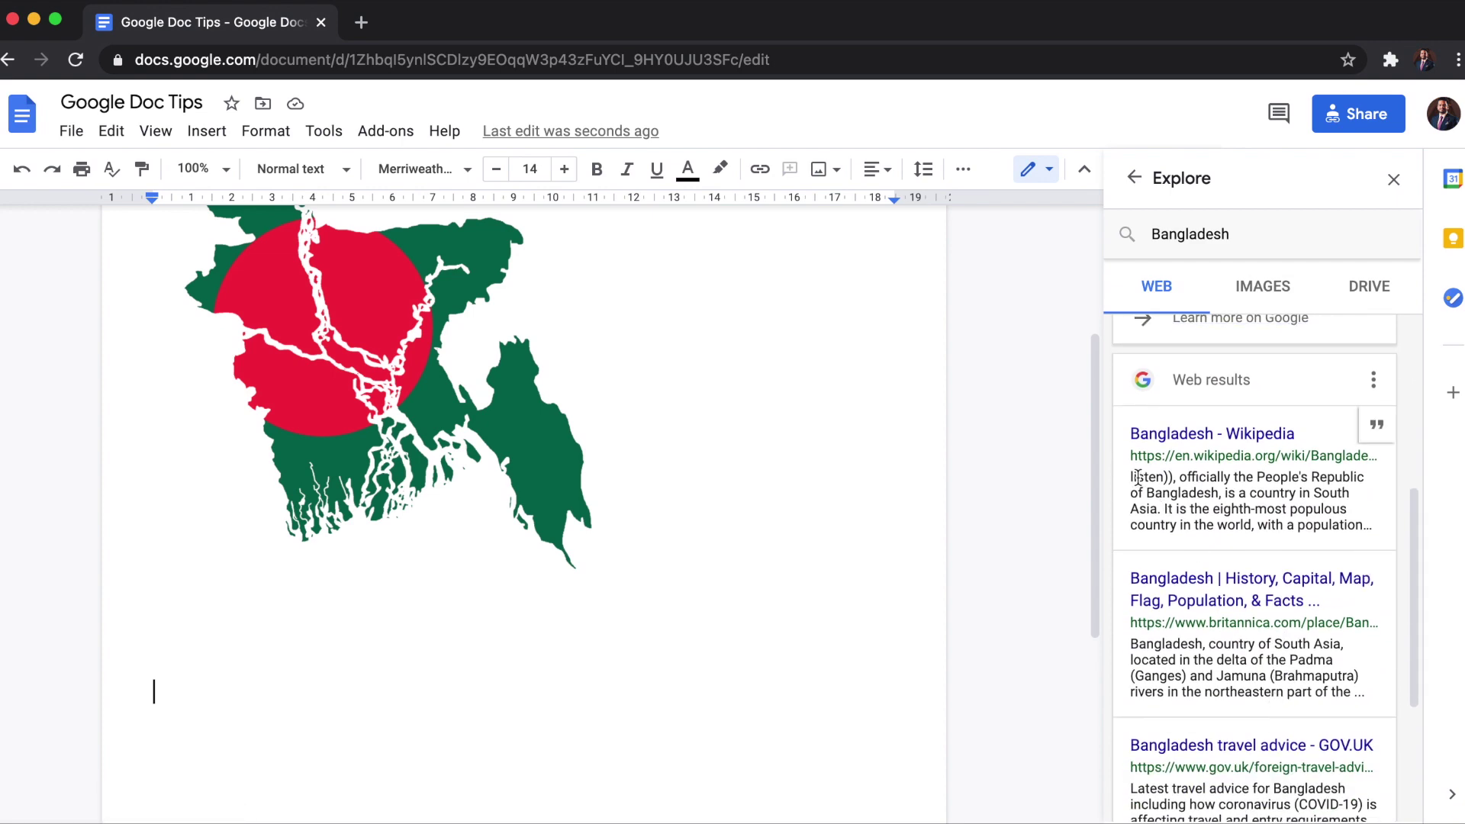
pyautogui.moveTo(1179, 477); pyautogui.dragTo(1354, 525)
pyautogui.click(1260, 436)
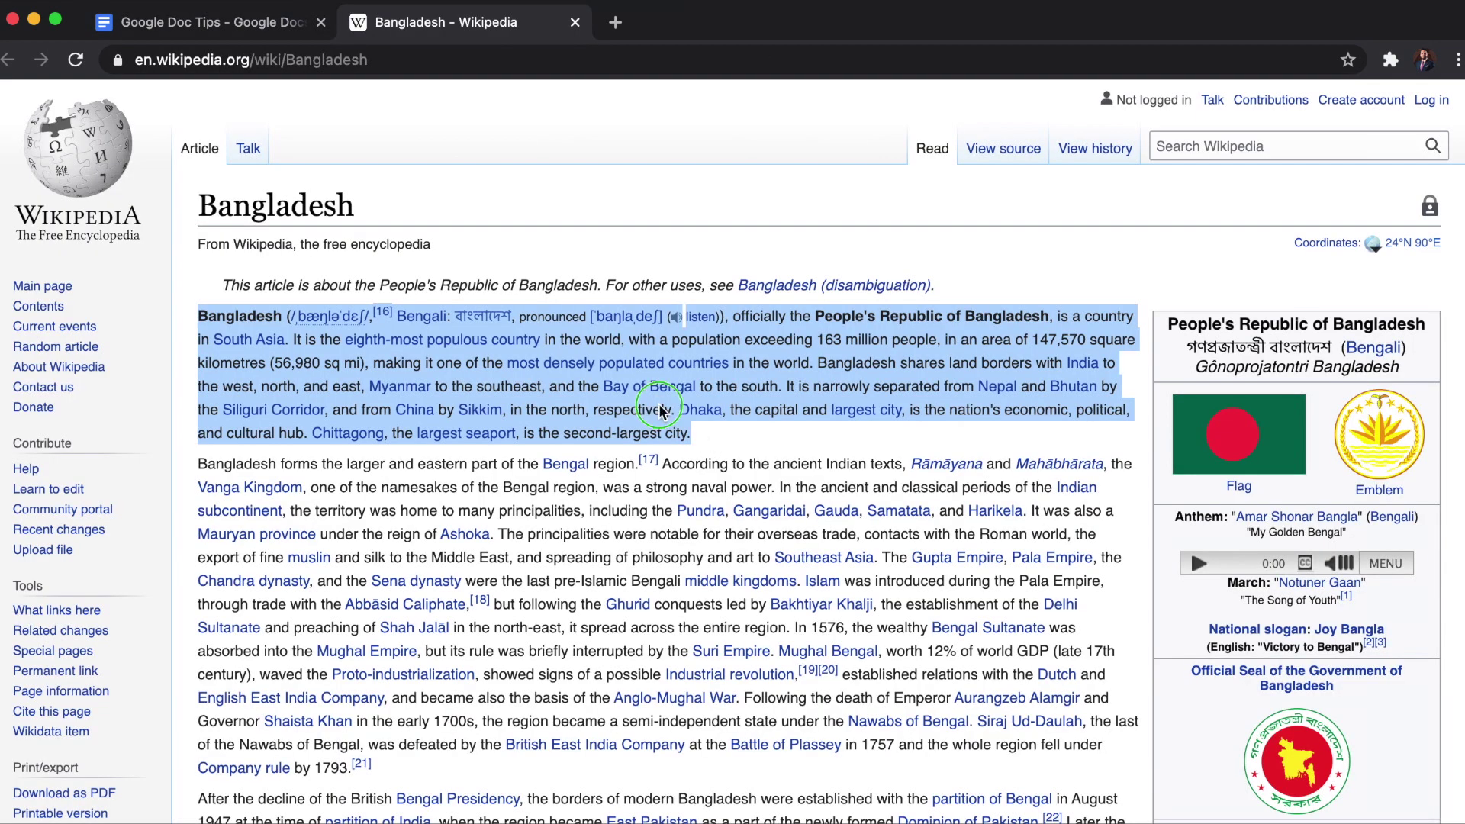
pyautogui.rightClick(660, 412)
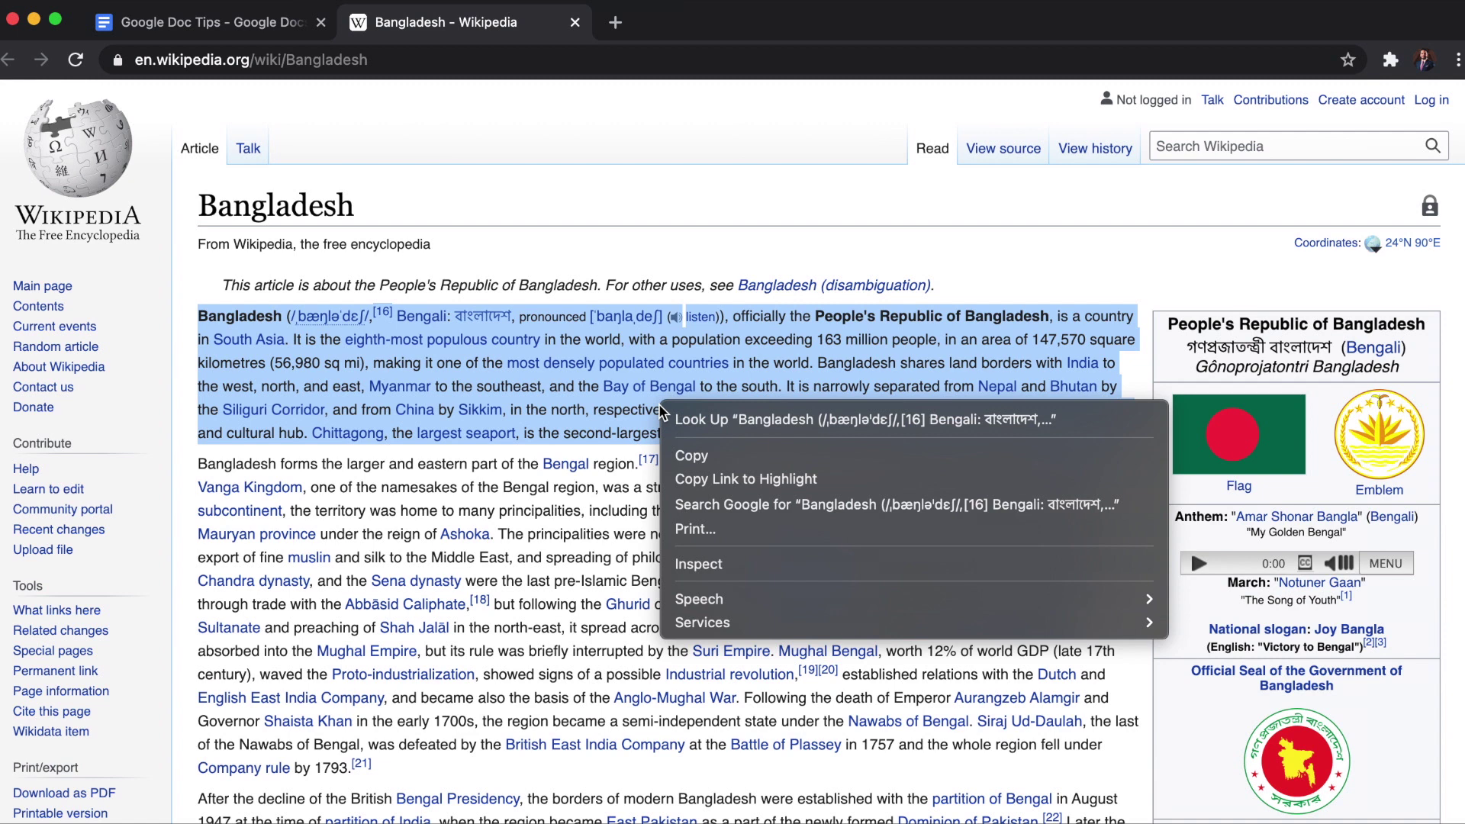
pyautogui.click(706, 456)
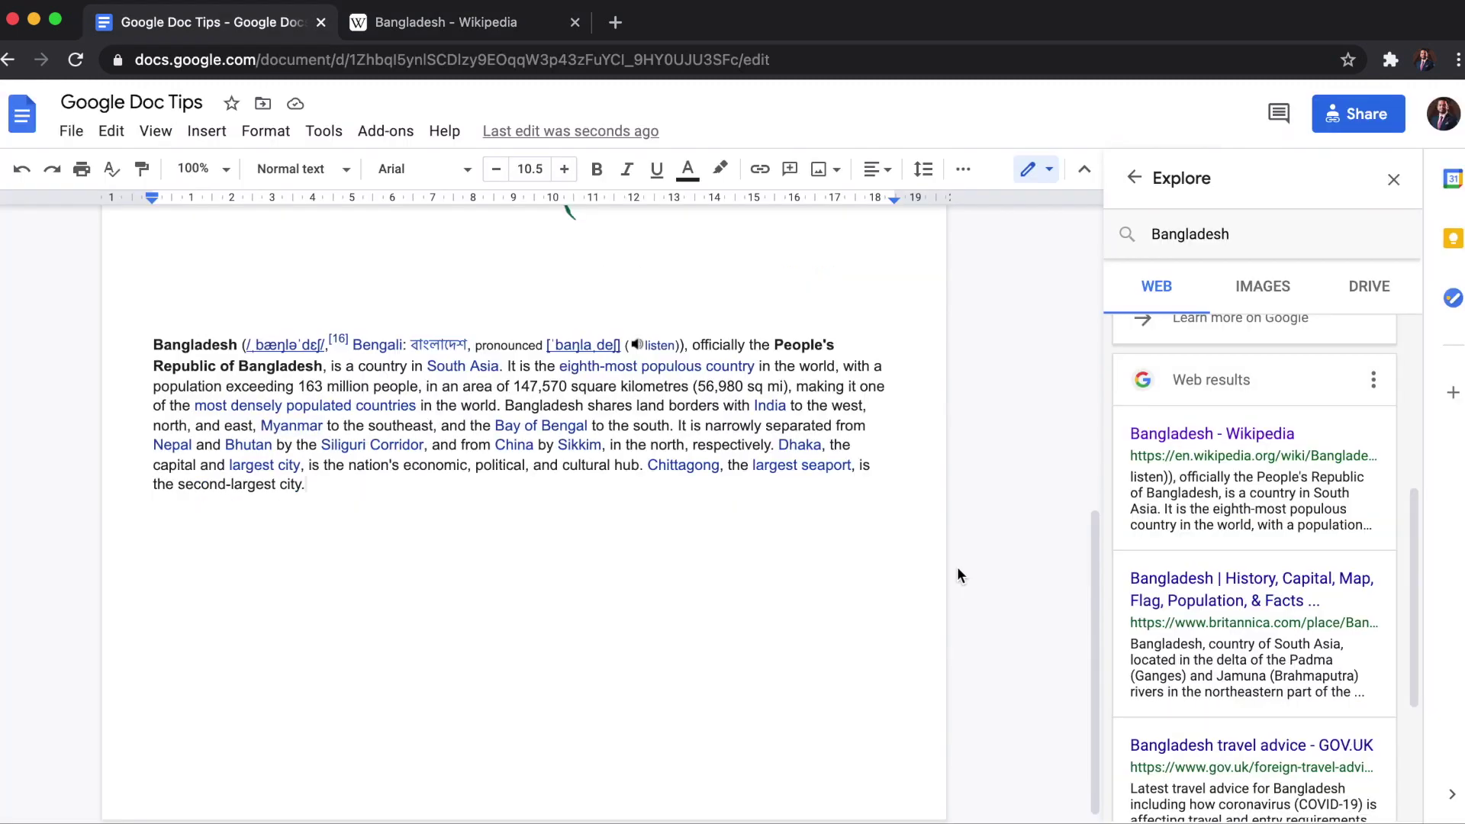
# - Set the Explore citation format to APA and cite the Bangladesh Wikipedia result as a footnote to the pasted paragraph
pyautogui.click(1376, 379)
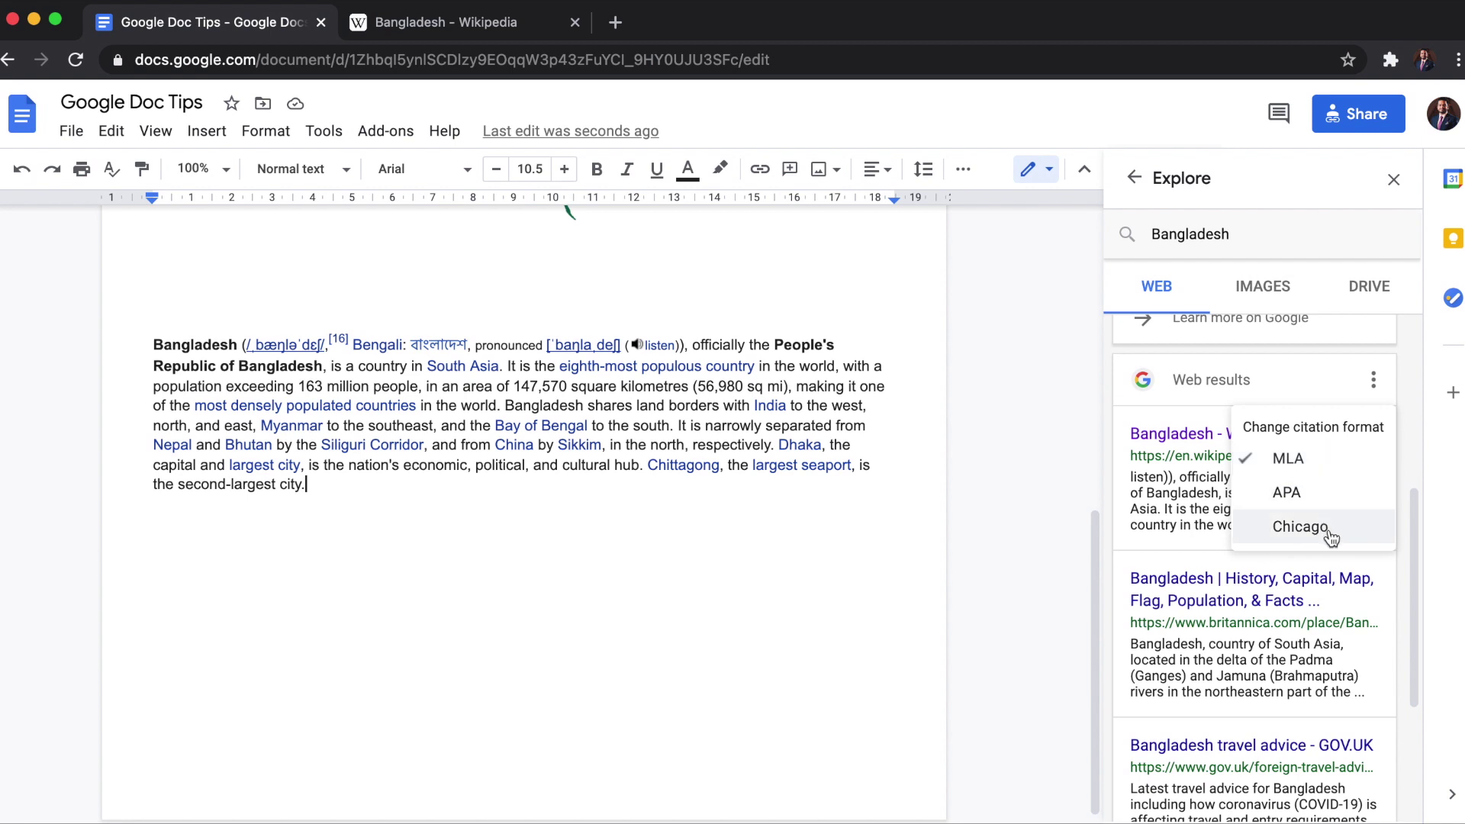
pyautogui.click(1333, 494)
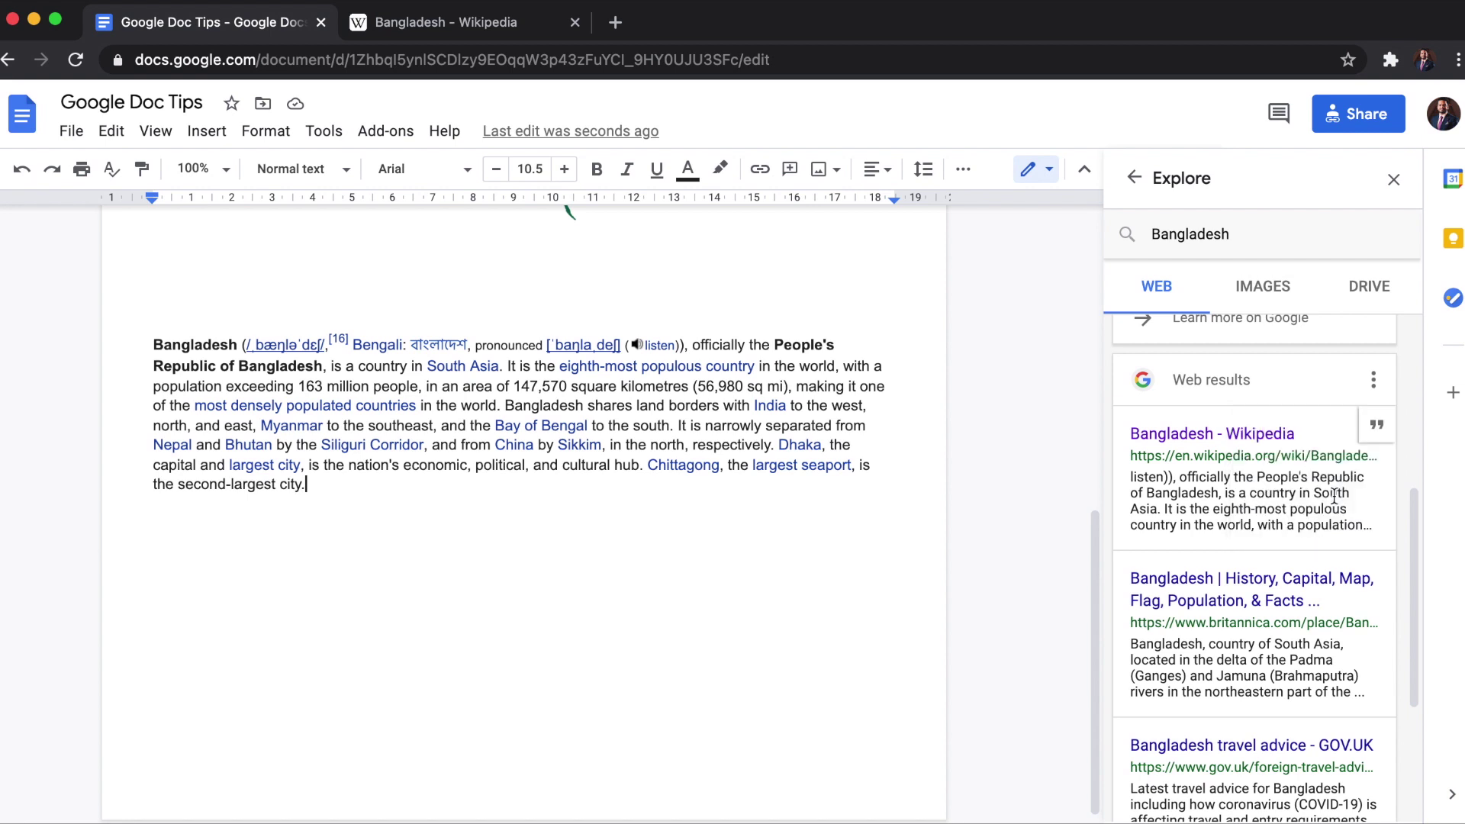
pyautogui.click(1377, 428)
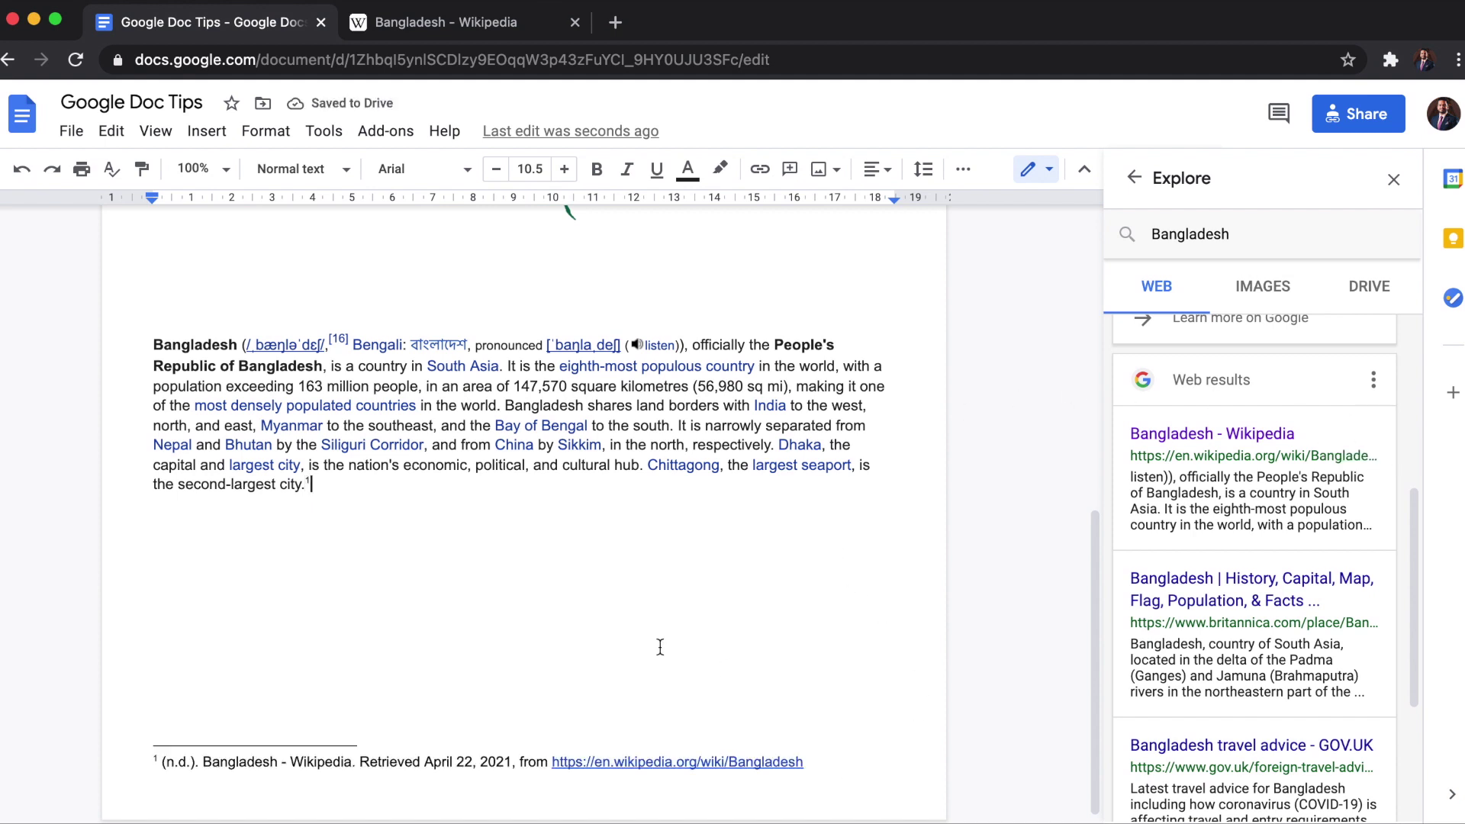
# - Review the document from the heading to the footnote citation and close Explore
pyautogui.scroll(-1, 586, 765)
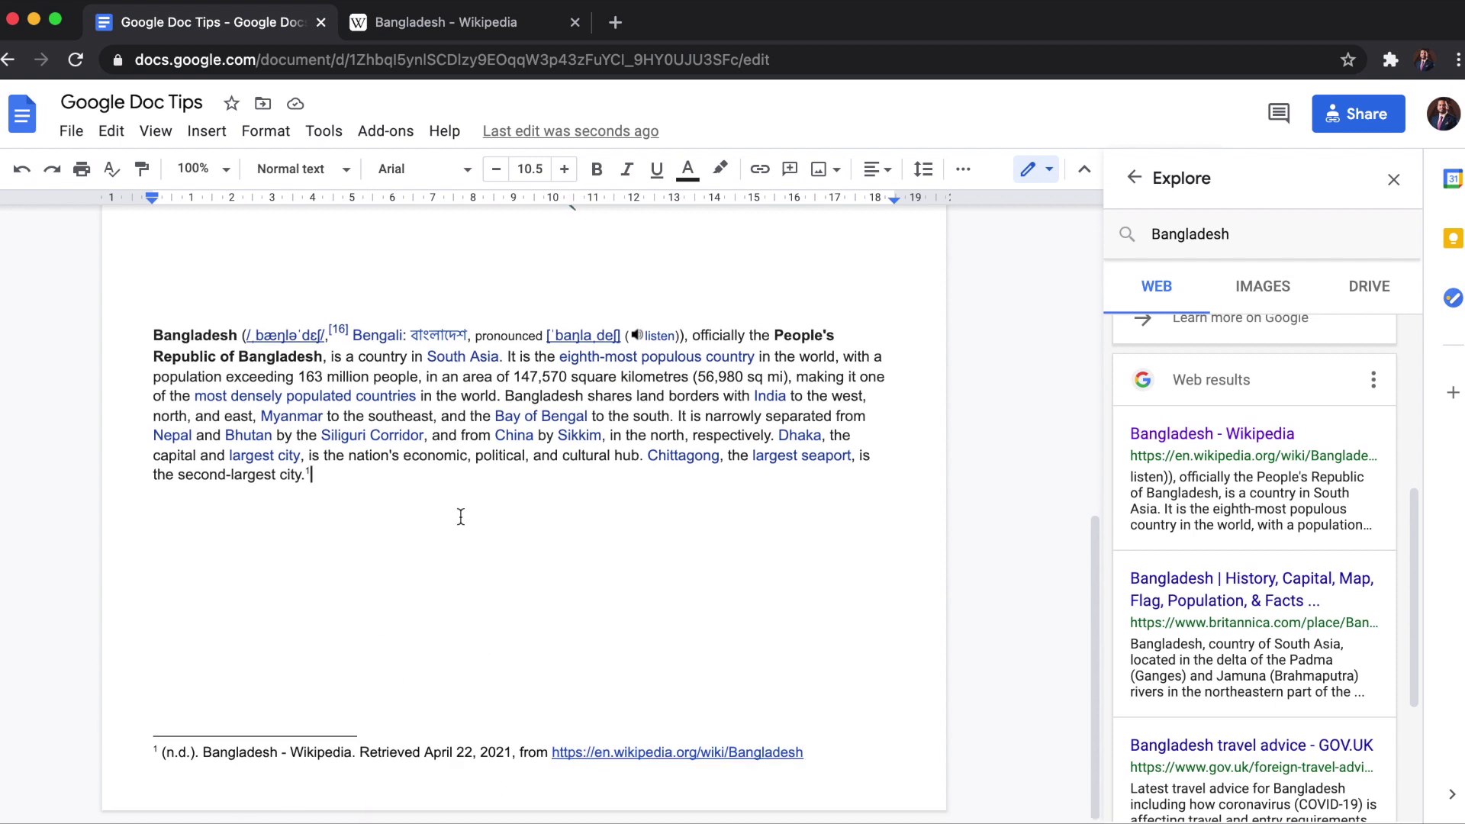
pyautogui.scroll(10, 458, 515)
pyautogui.scroll(4, 460, 516)
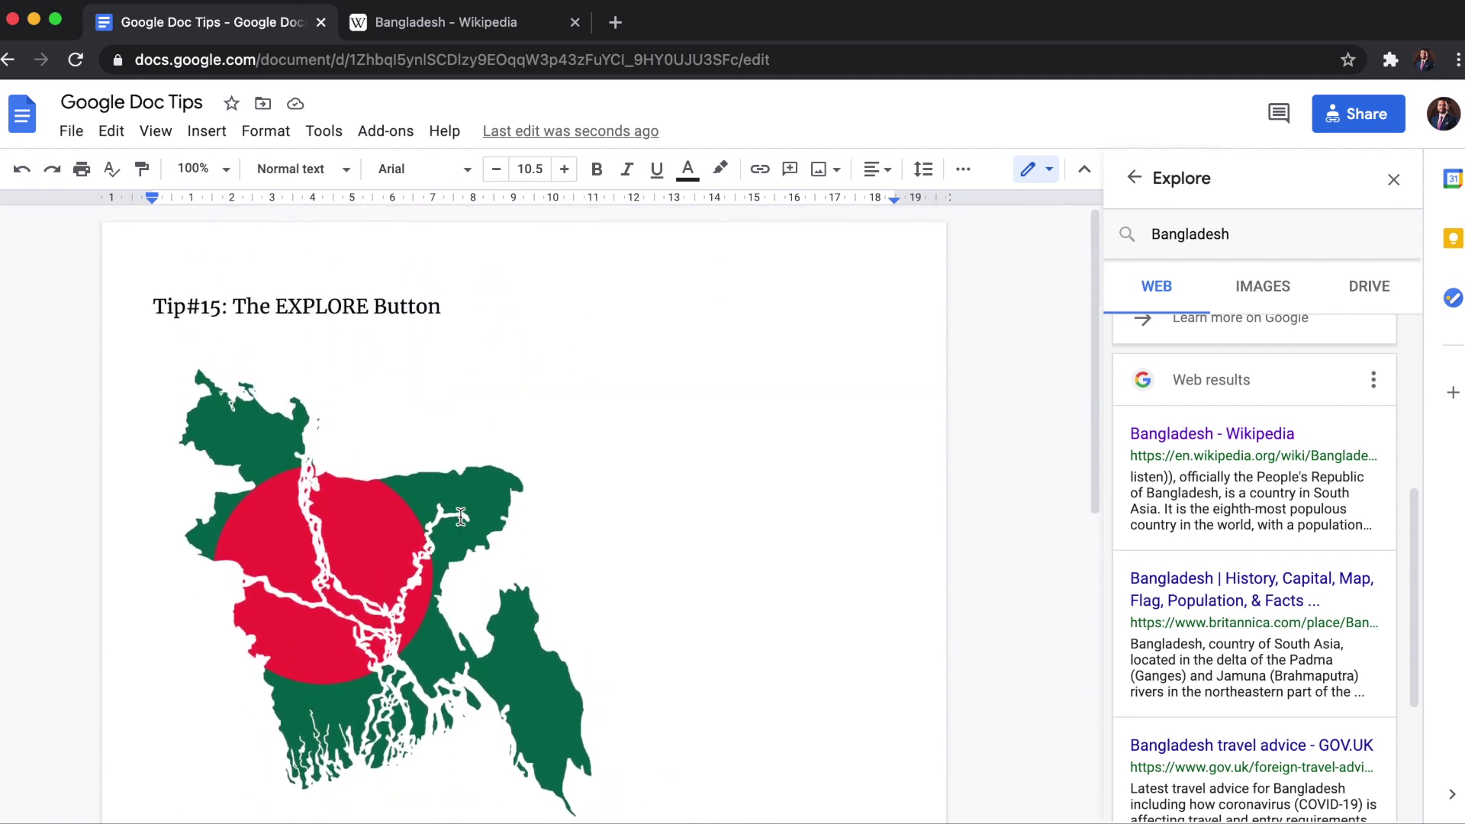
pyautogui.scroll(-10, 460, 516)
pyautogui.scroll(-3, 460, 513)
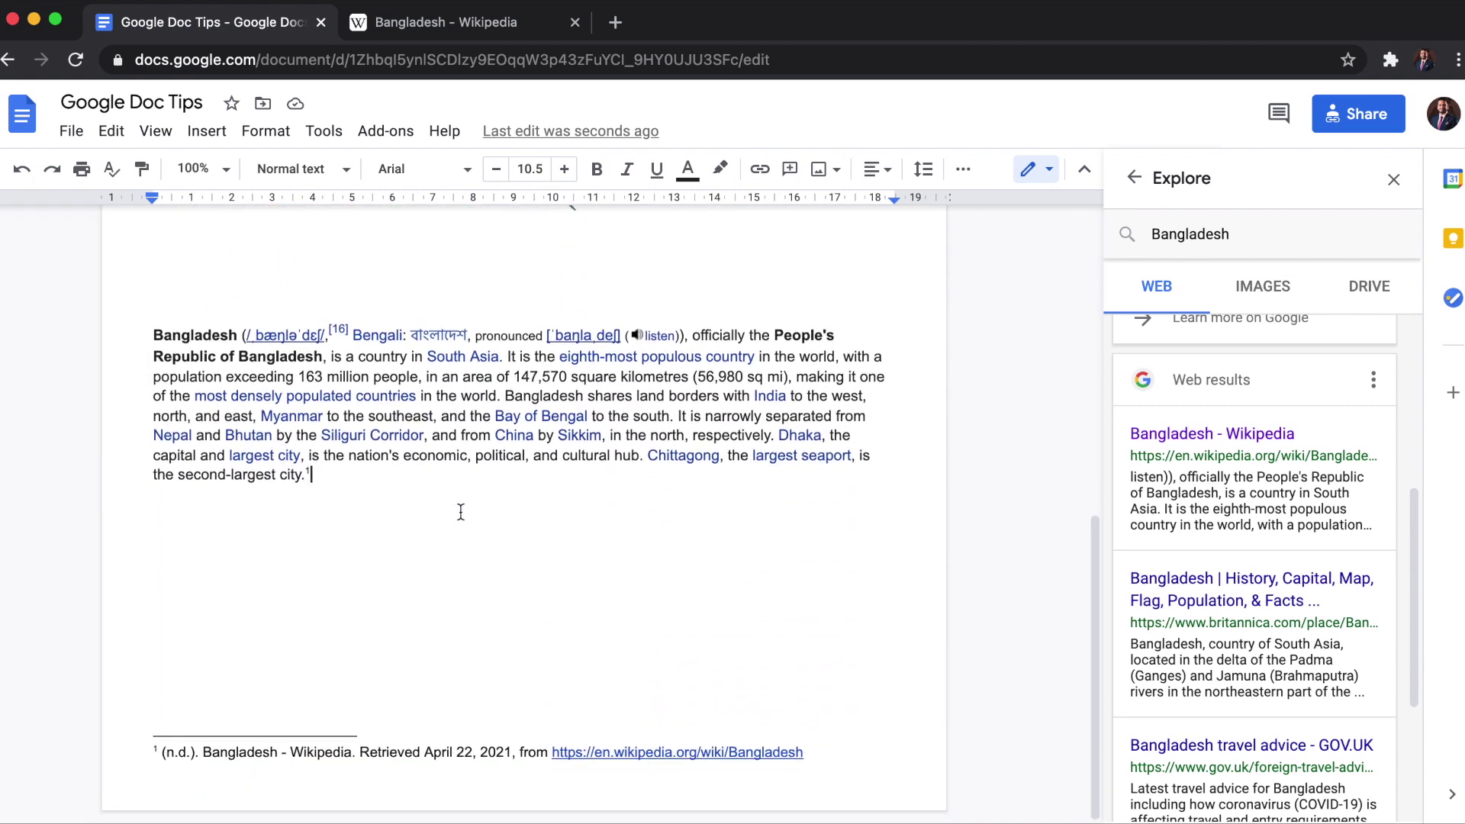
pyautogui.click(463, 746)
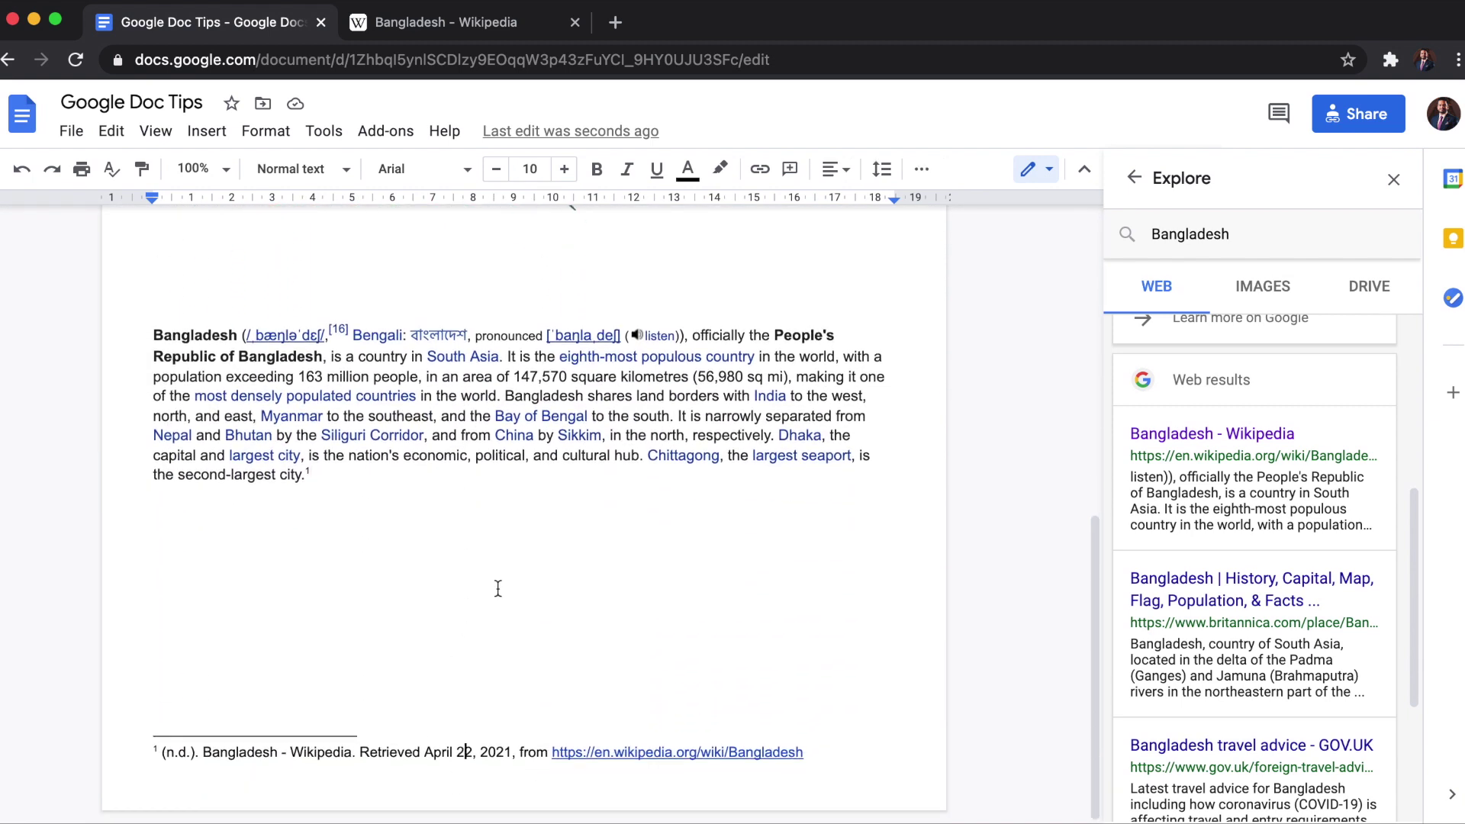
pyautogui.click(1137, 179)
pyautogui.click(1393, 185)
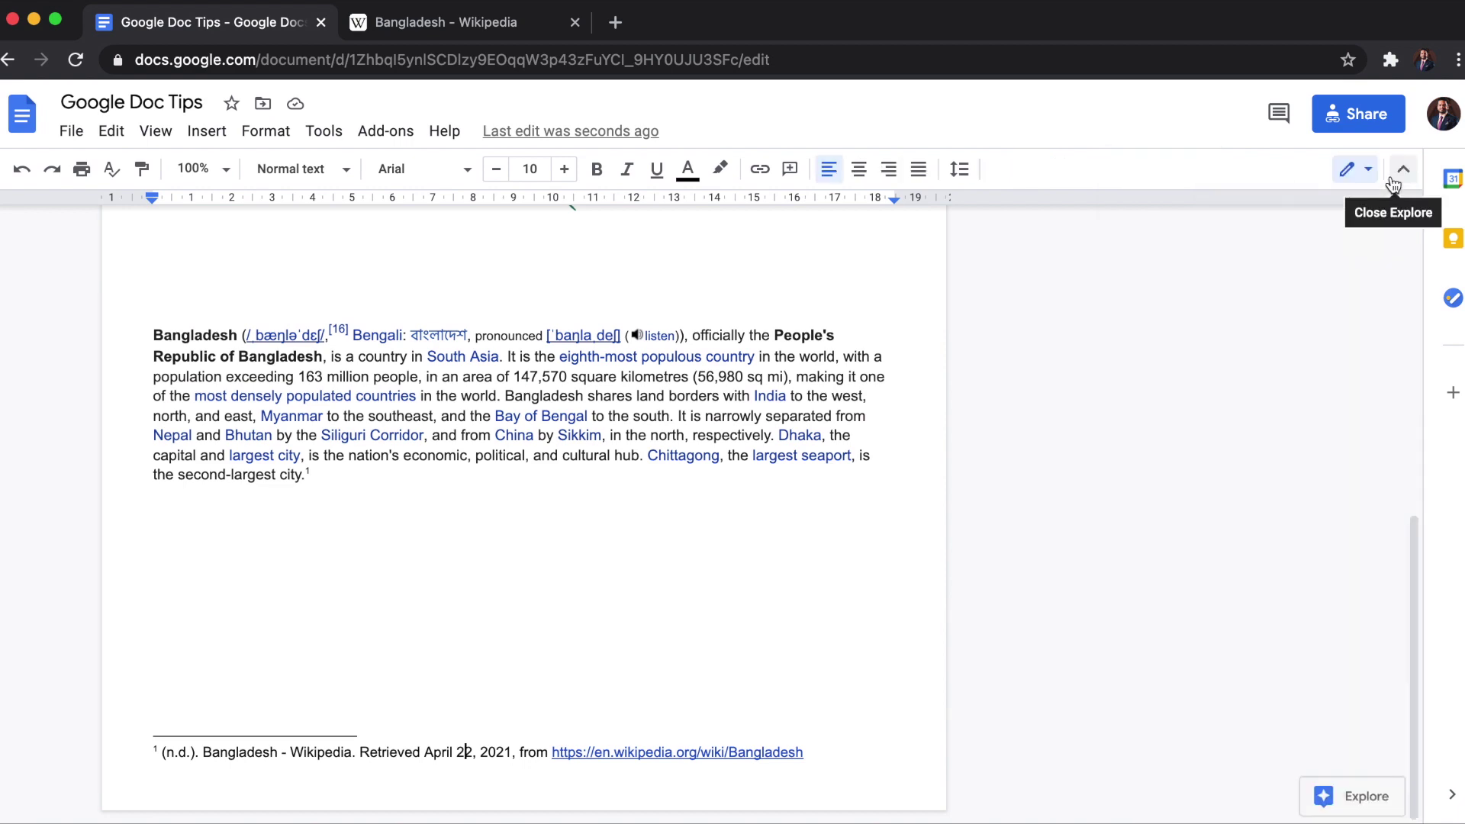
# - View the document's sharing settings for people and link access, and close them unchanged
pyautogui.click(1378, 116)
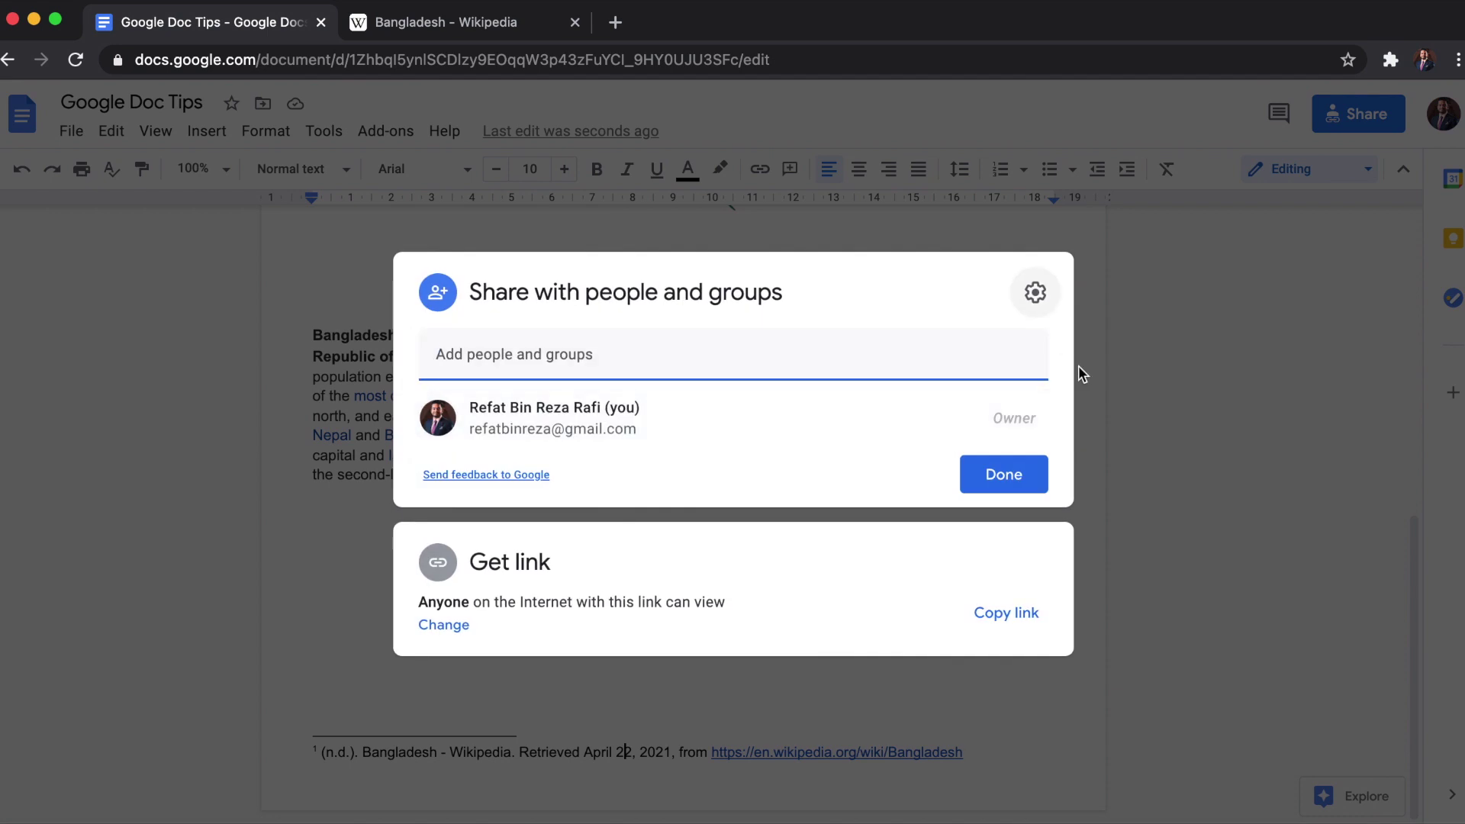
pyautogui.click(1160, 509)
# - Start a comment on the words about India to the west in the Bangladesh paragraph and cancel it
pyautogui.scroll(2, 852, 480)
pyautogui.scroll(1, 855, 461)
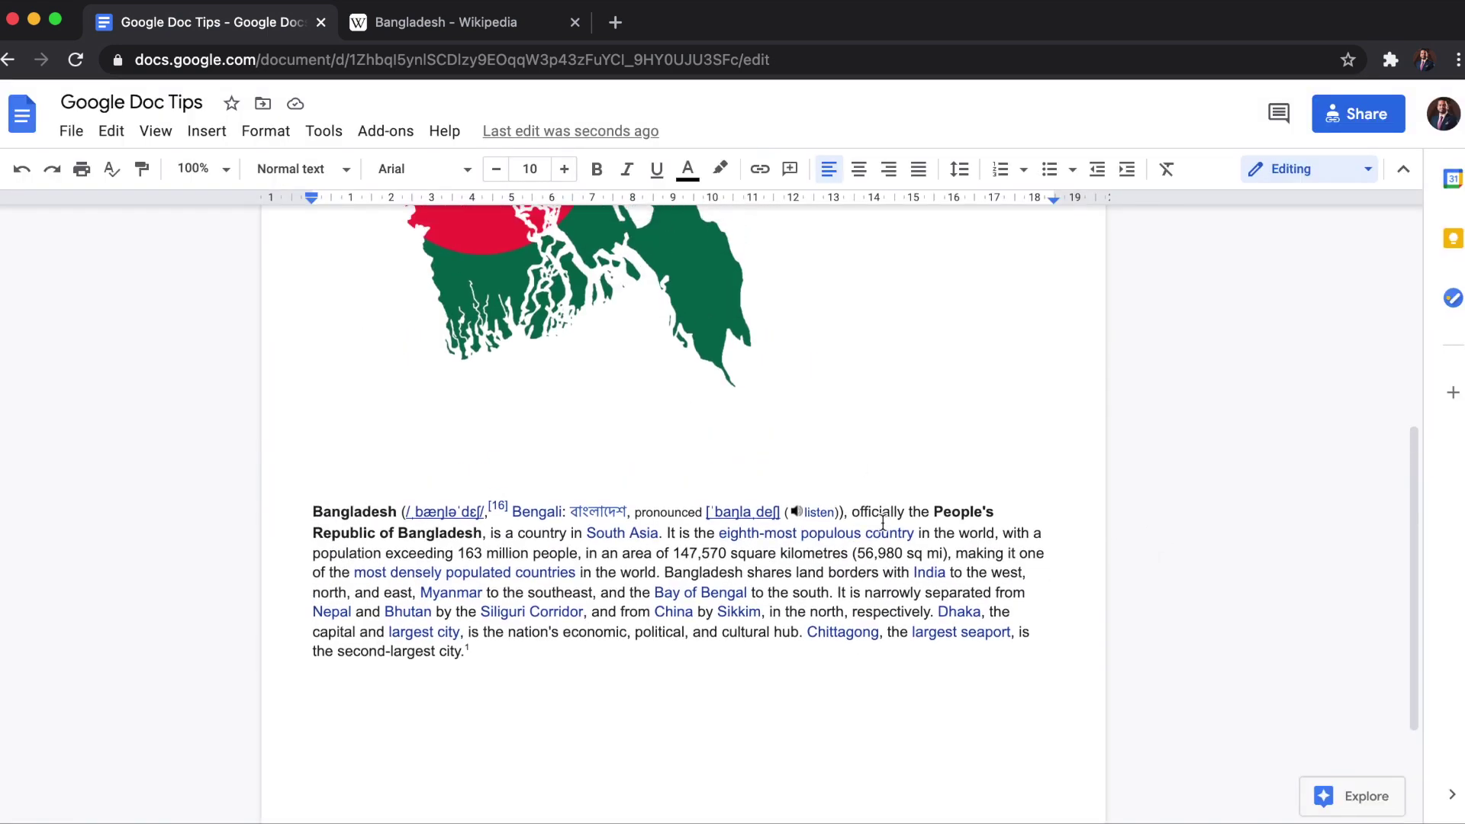
pyautogui.moveTo(866, 573); pyautogui.dragTo(1053, 576)
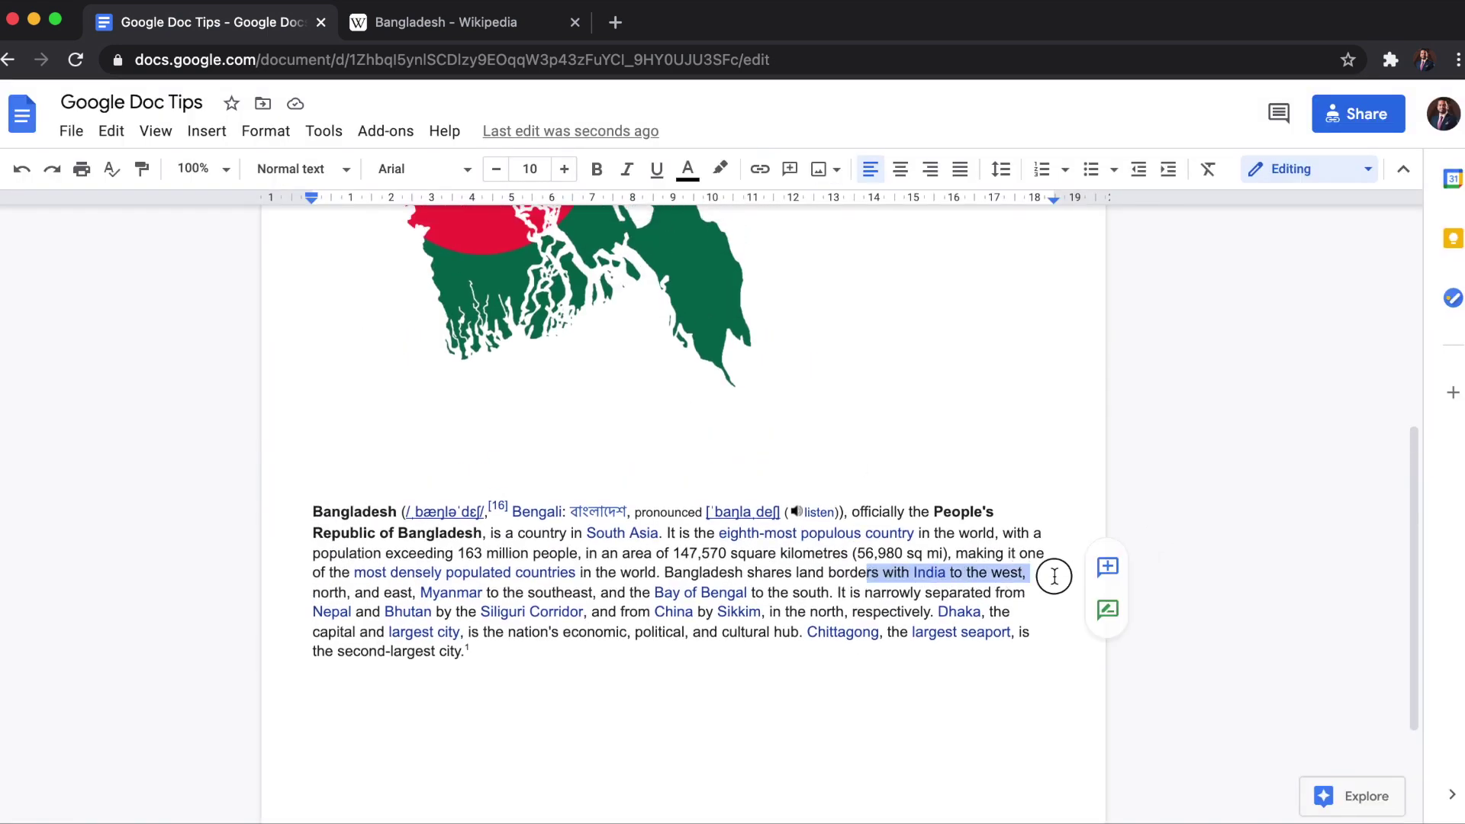
pyautogui.click(1118, 567)
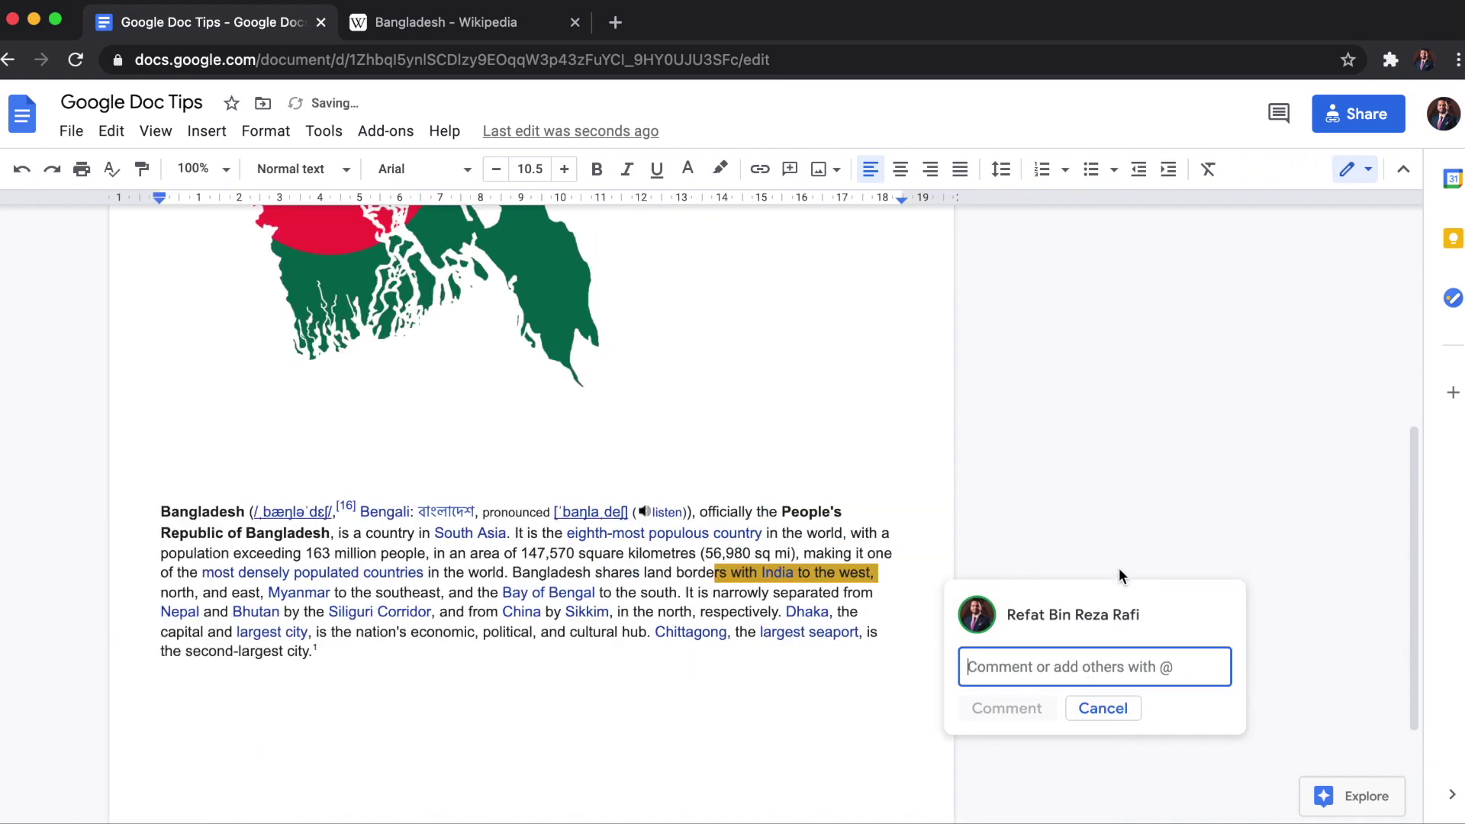
pyautogui.scroll(-2, 1183, 492)
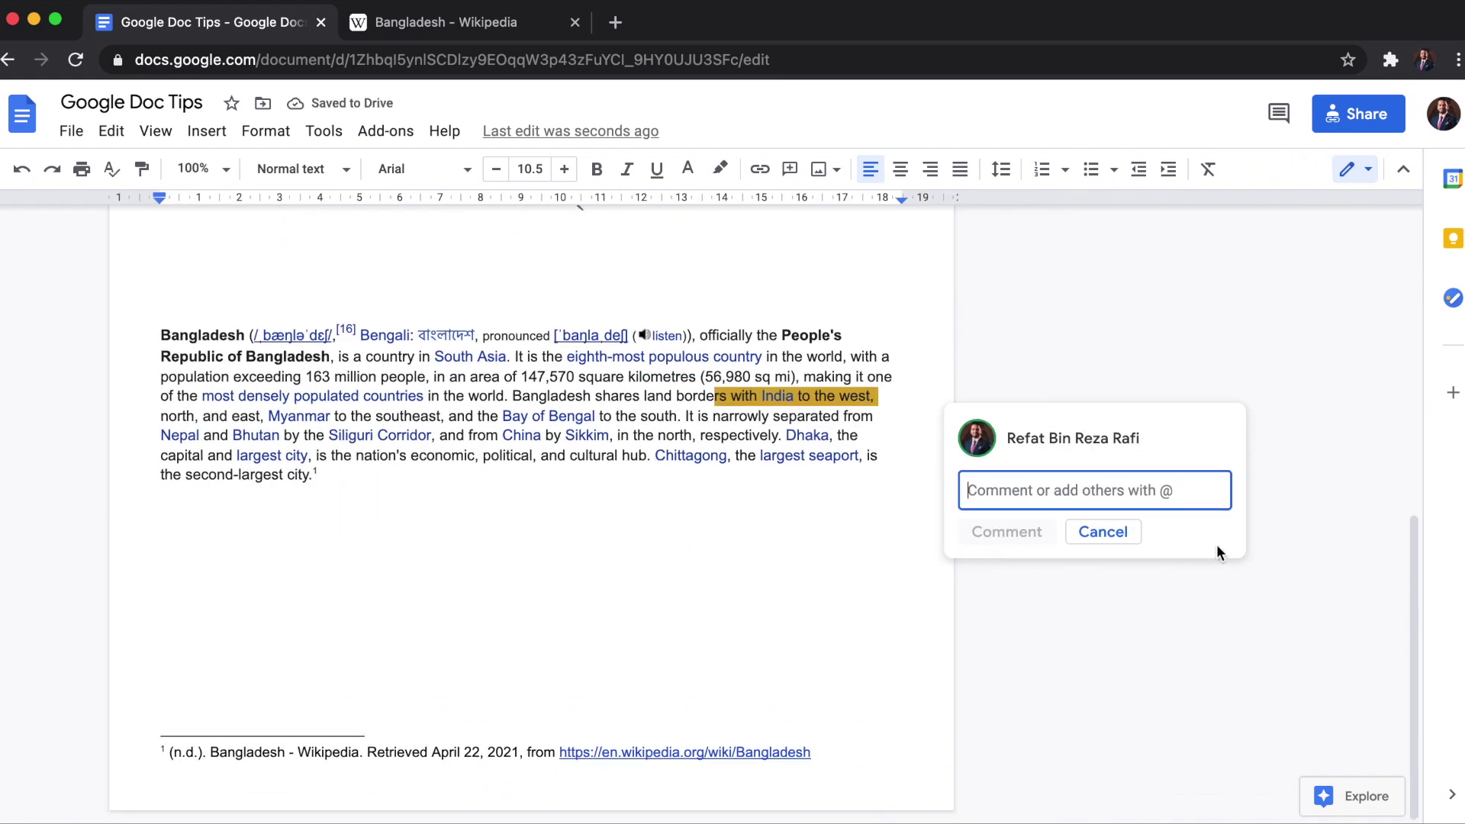
pyautogui.click(1102, 531)
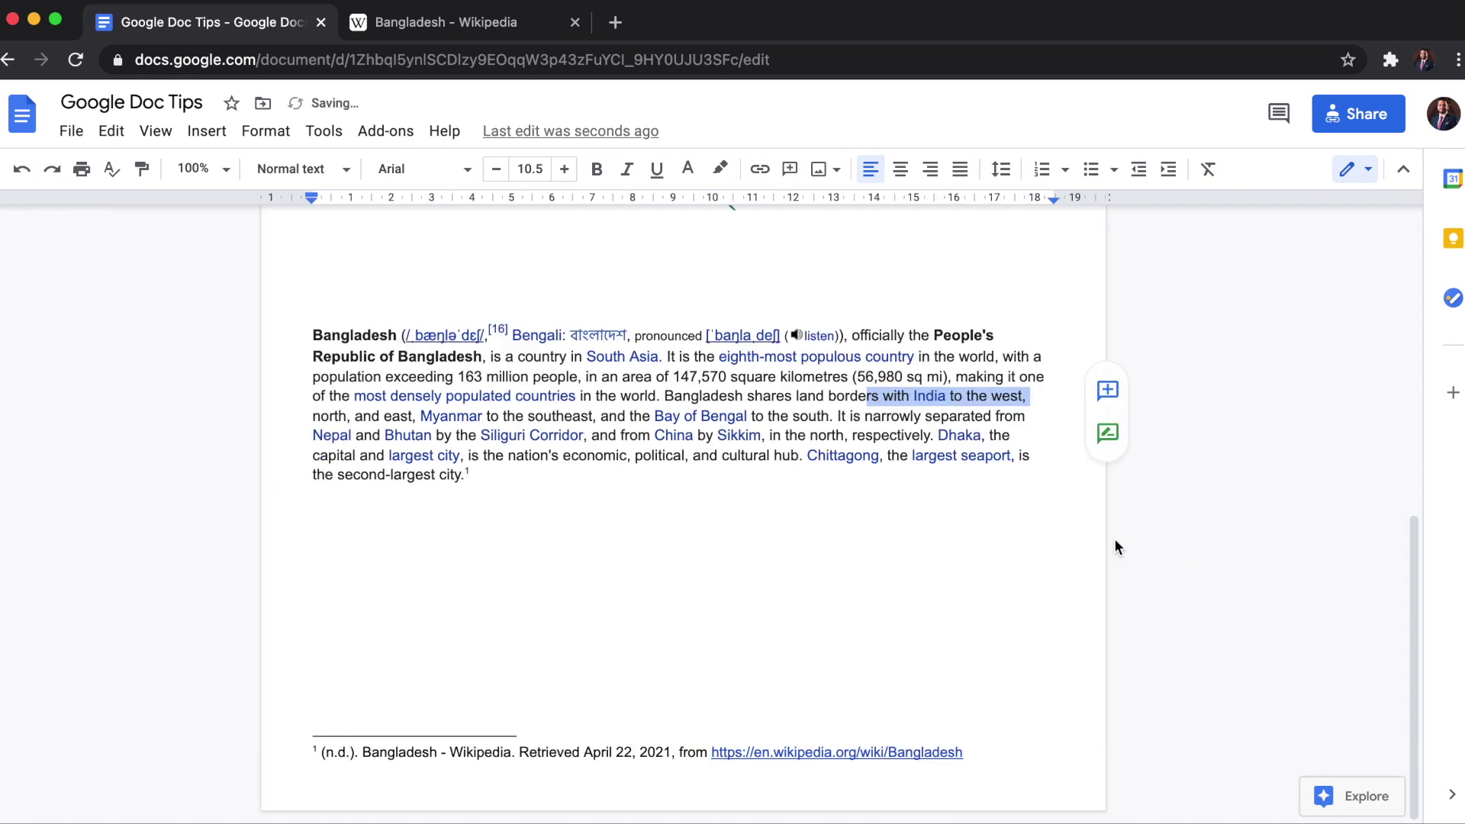
pyautogui.click(859, 525)
pyautogui.scroll(7, 859, 525)
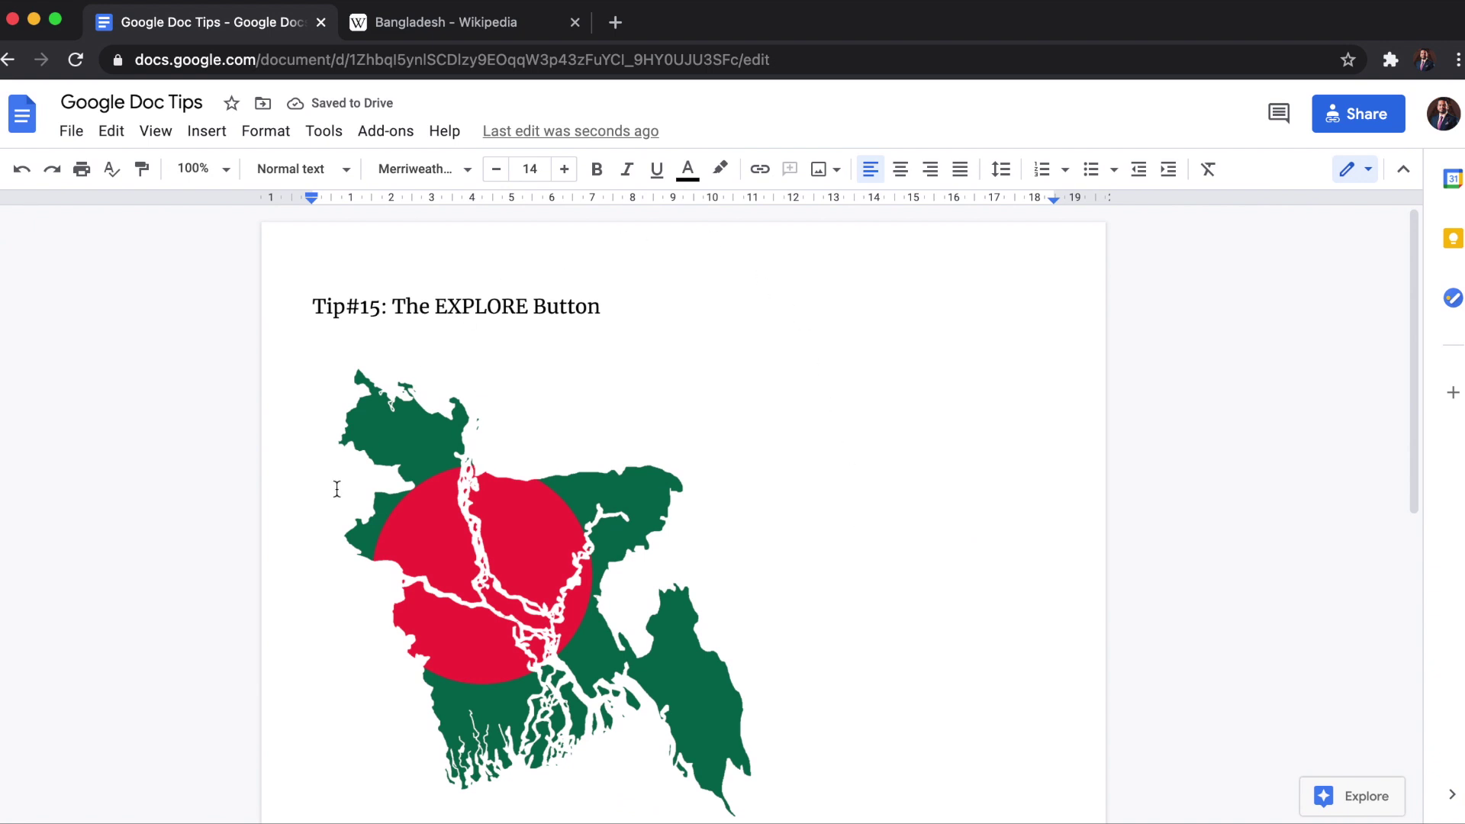
pyautogui.scroll(-3, 337, 488)
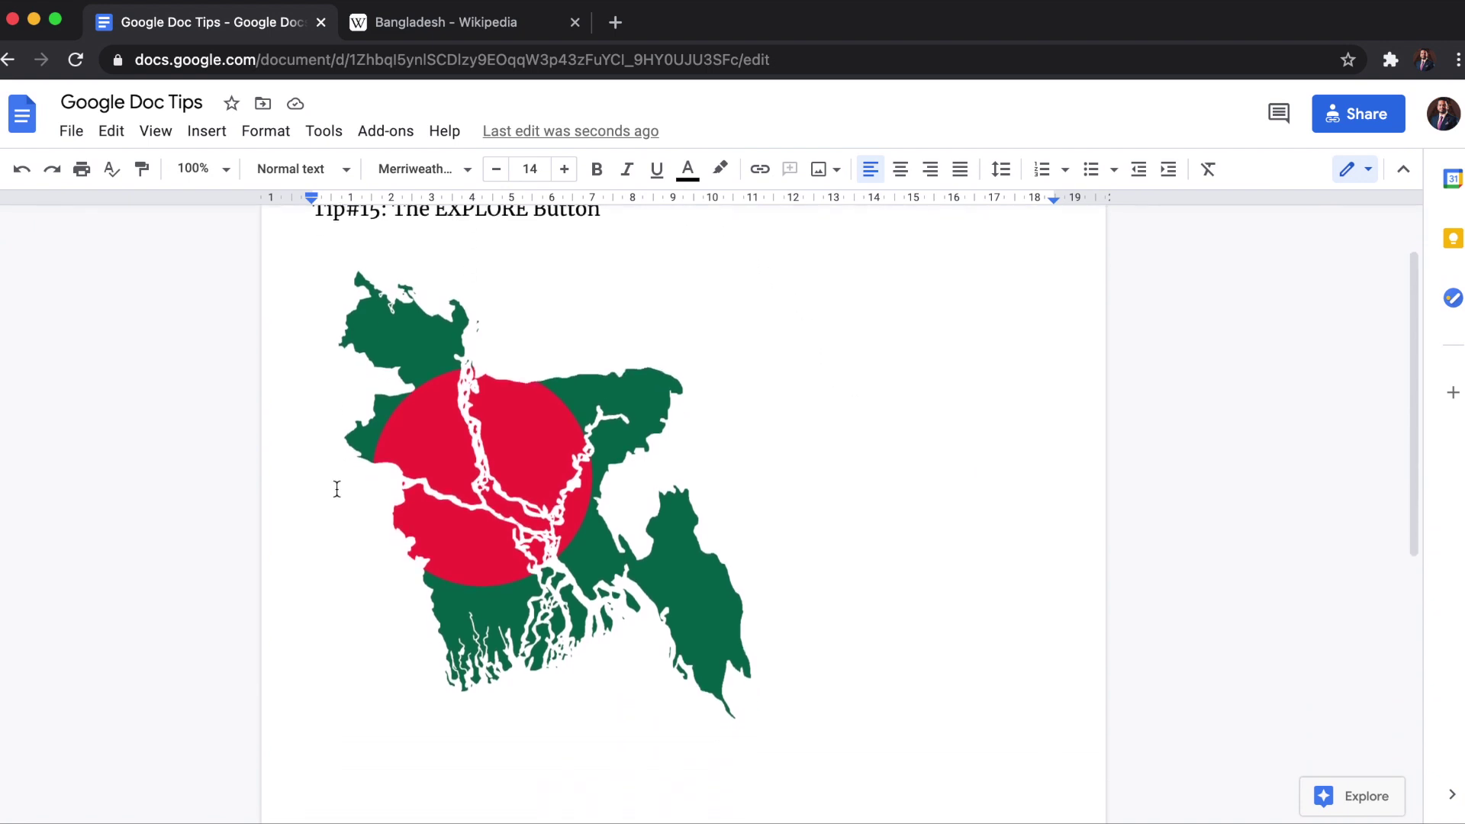
pyautogui.click(511, 443)
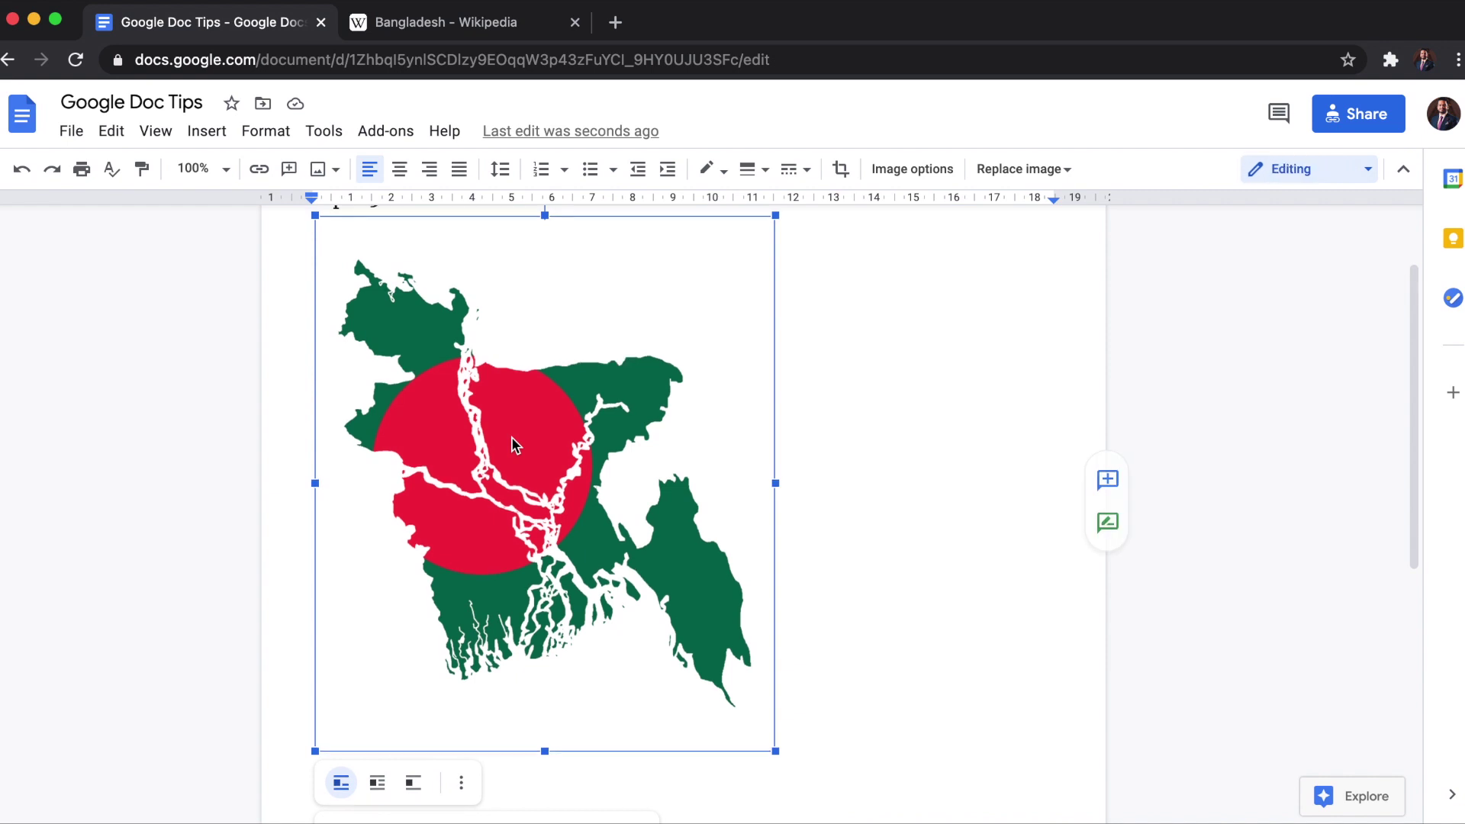
pyautogui.click(907, 374)
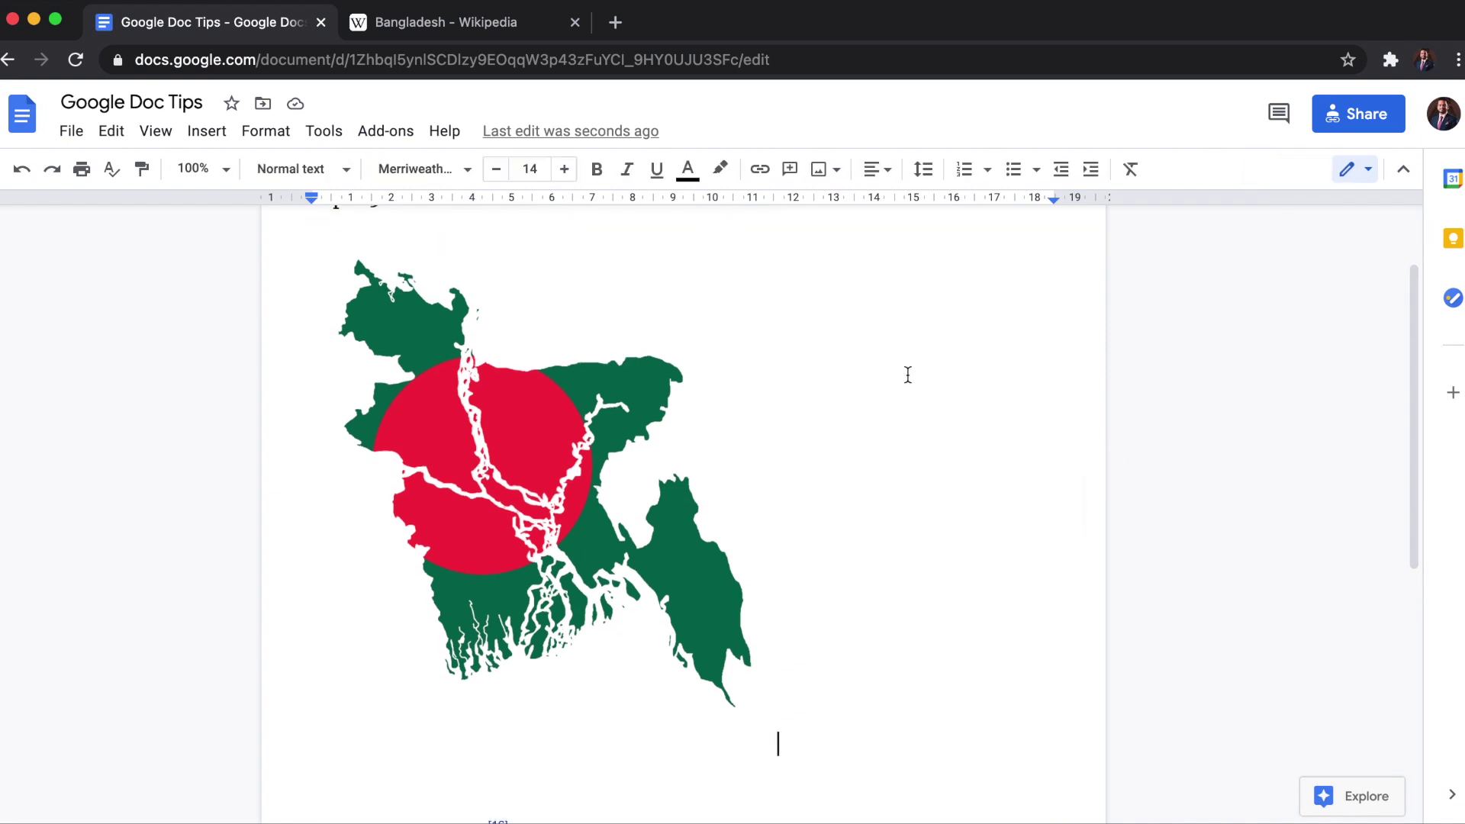